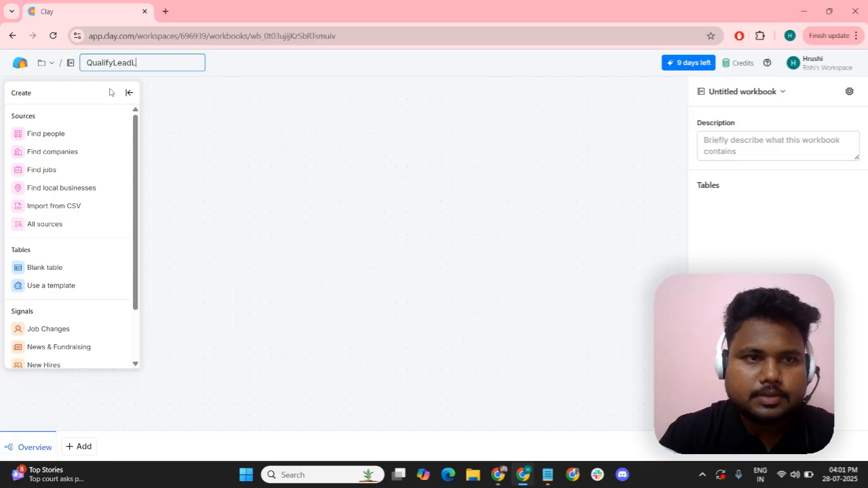
Abandon the workbook rename, start a Find Companies search, and consult the criteria on the Miro board
key(Escape)
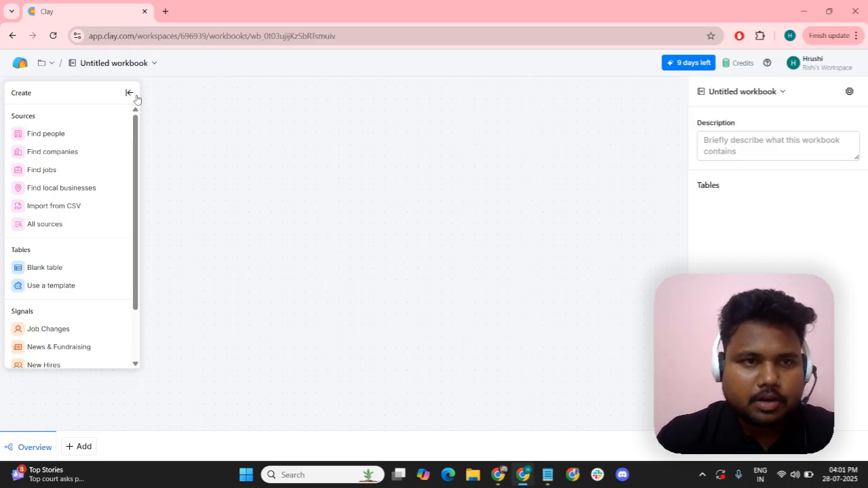
click(44, 156)
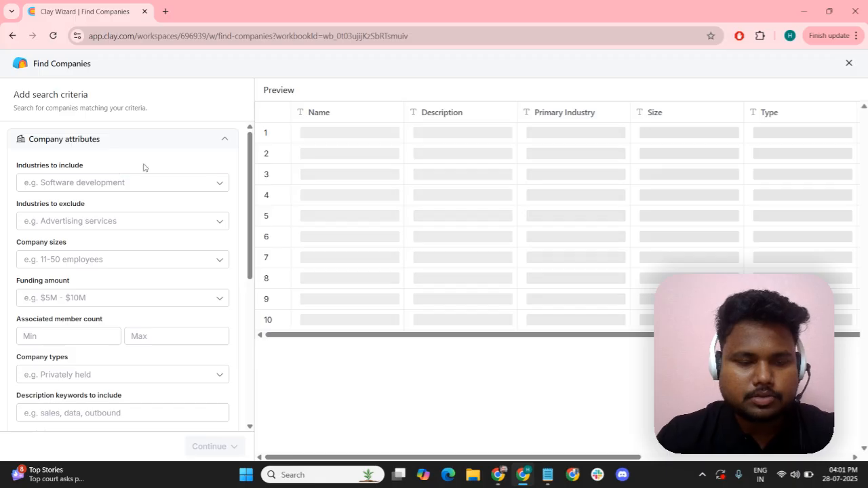
key(alt+Tab)
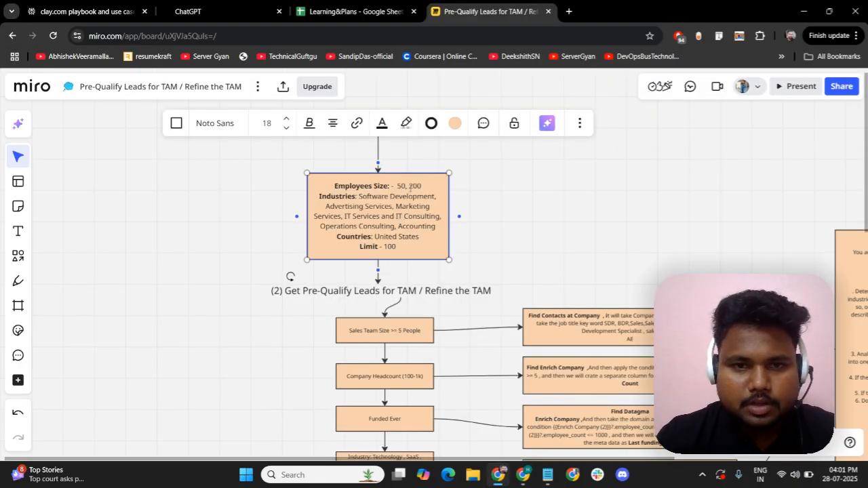
Back in Clay, filter the search to company sizes of 51-200 employees
key(alt+Tab)
scroll(129, 231, down, 1)
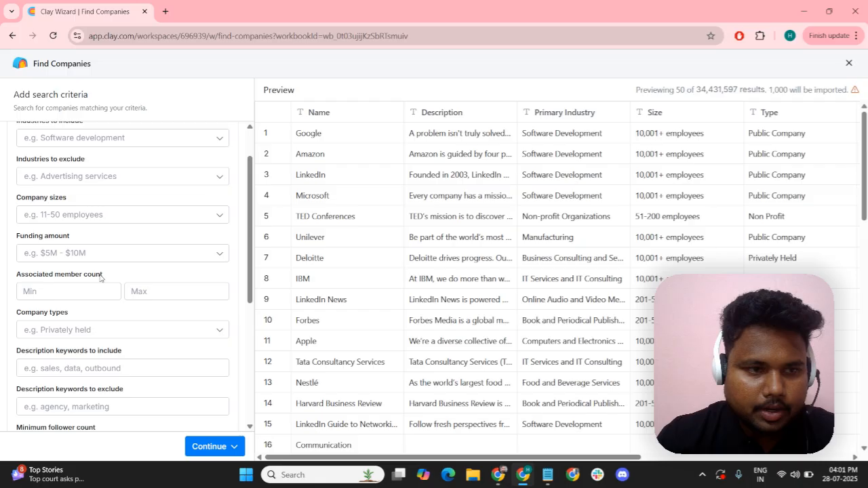
click(68, 204)
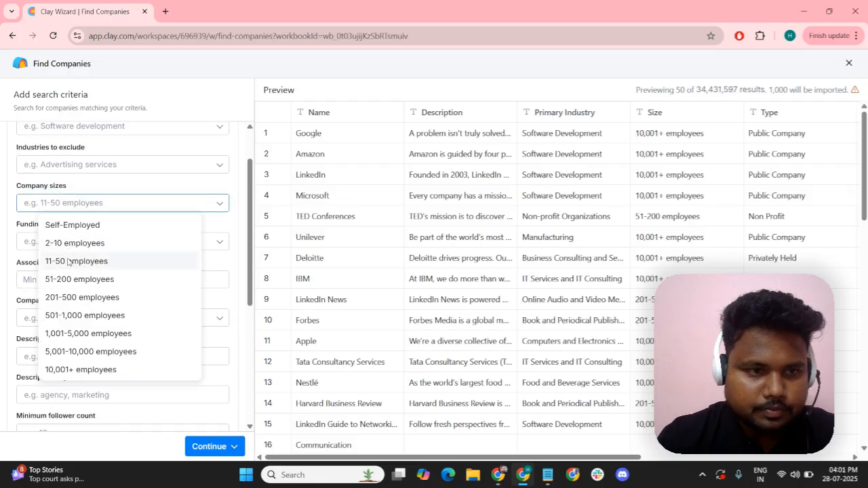
click(71, 279)
Copy "Software Development" from the Miro criteria box and add it to the included industries in Clay
scroll(66, 203, up, 1)
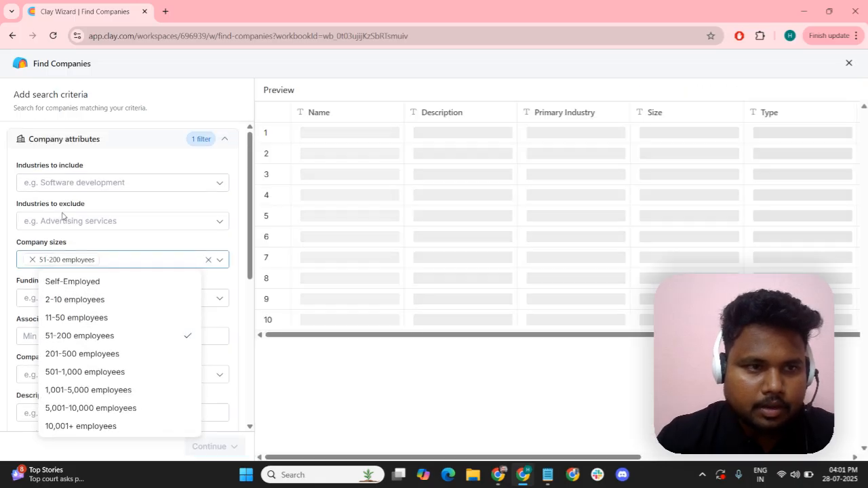
click(54, 181)
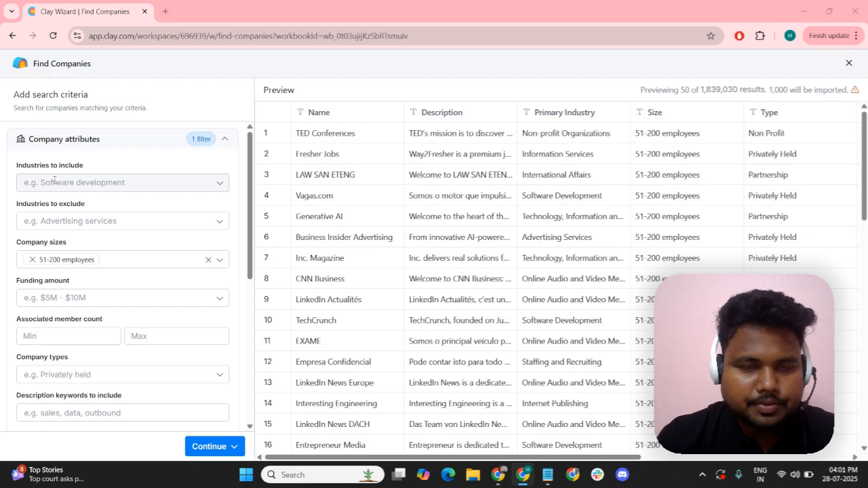
key(alt+Tab)
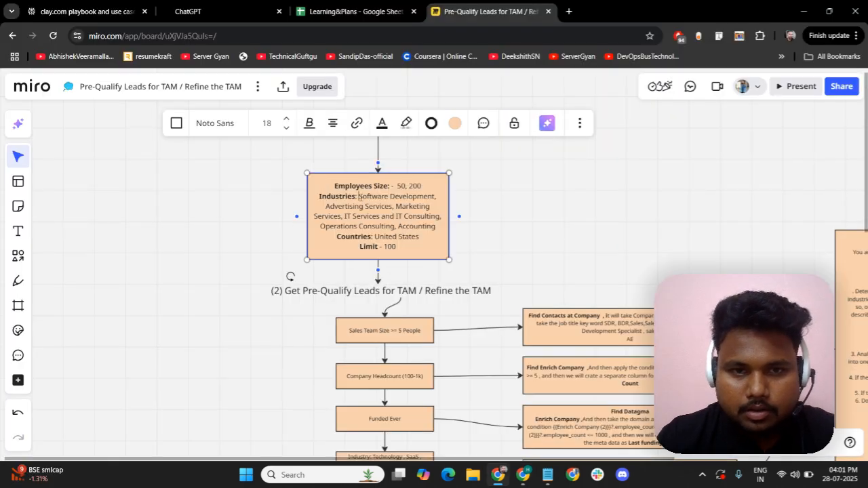
drag(359, 196, 436, 196)
key(ctrl+c)
key(alt+Tab)
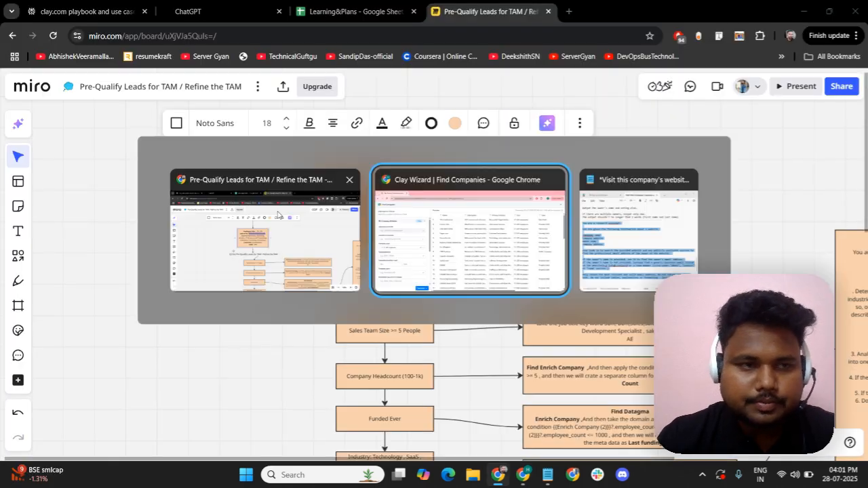
click(99, 183)
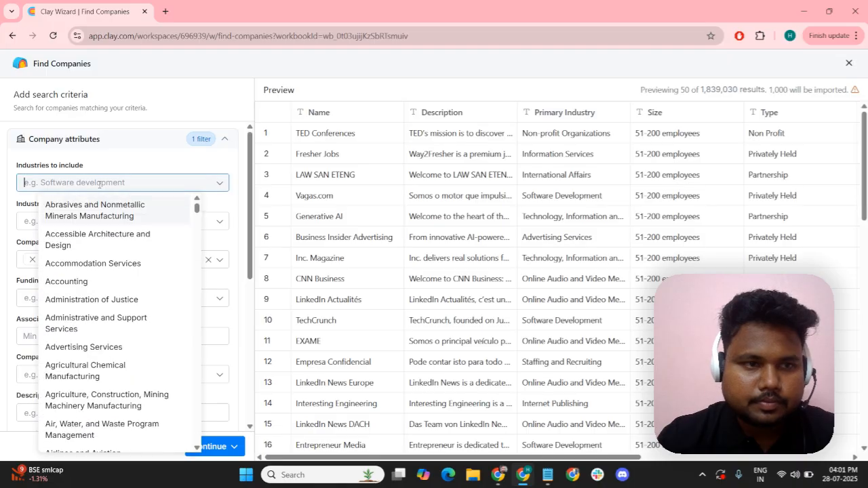
key(ctrl+v)
click(86, 234)
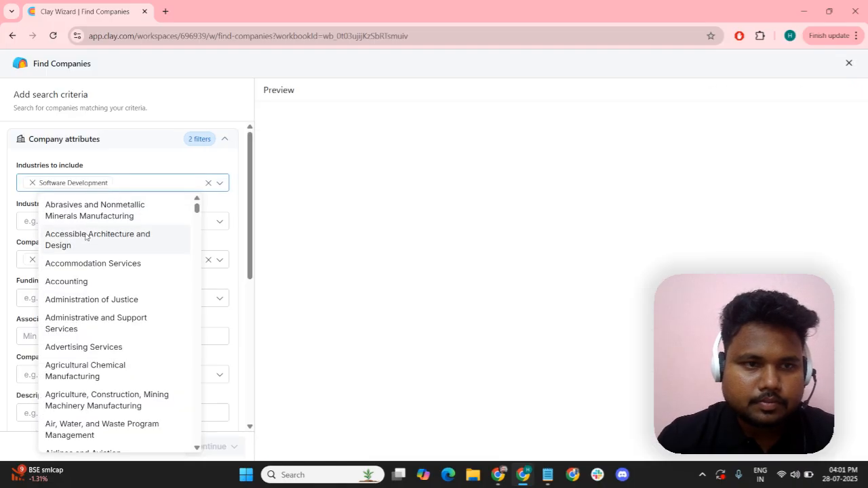
Copy "Advertising Services" from the Miro criteria box and add it to the included industries in Clay
key(alt+Tab)
drag(327, 206, 392, 207)
key(ctrl+c)
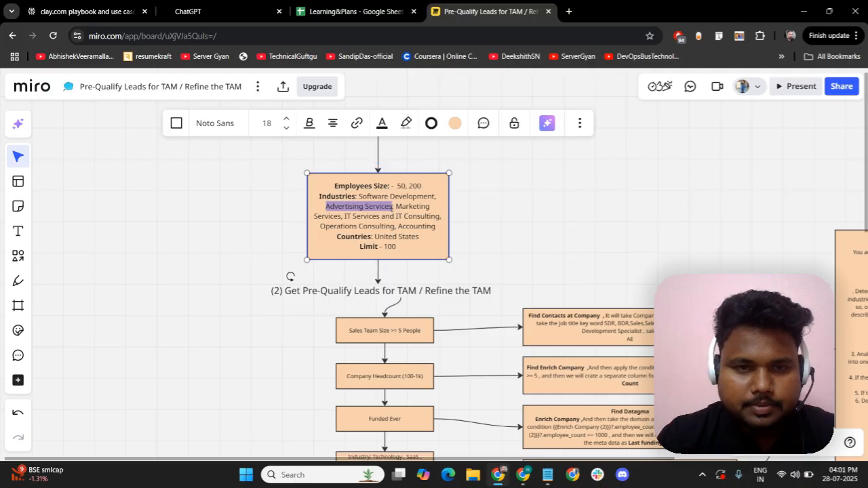
key(alt+Tab)
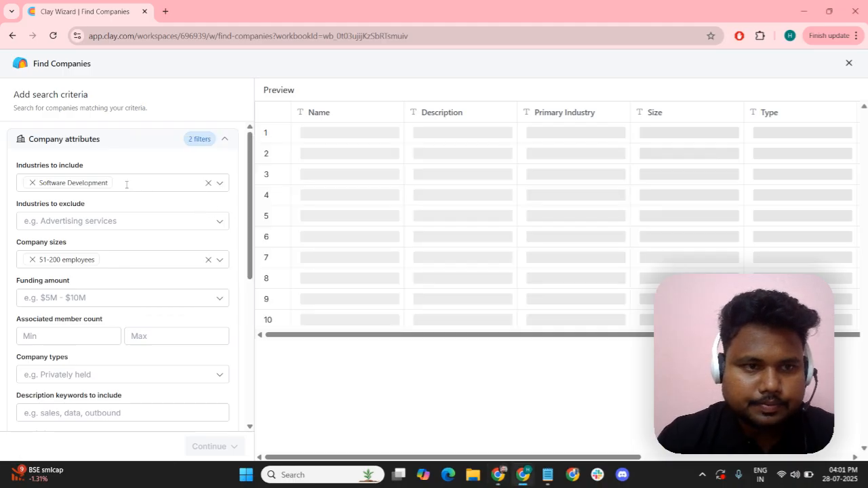
click(126, 184)
key(ctrl+v)
click(116, 206)
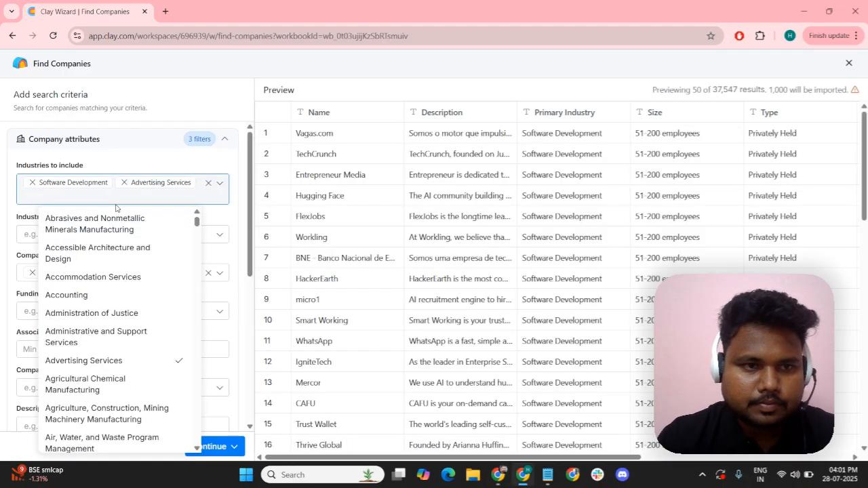
Copy "Marketing Services" from the Miro criteria box and add it to the included industries in Clay
key(alt+Tab)
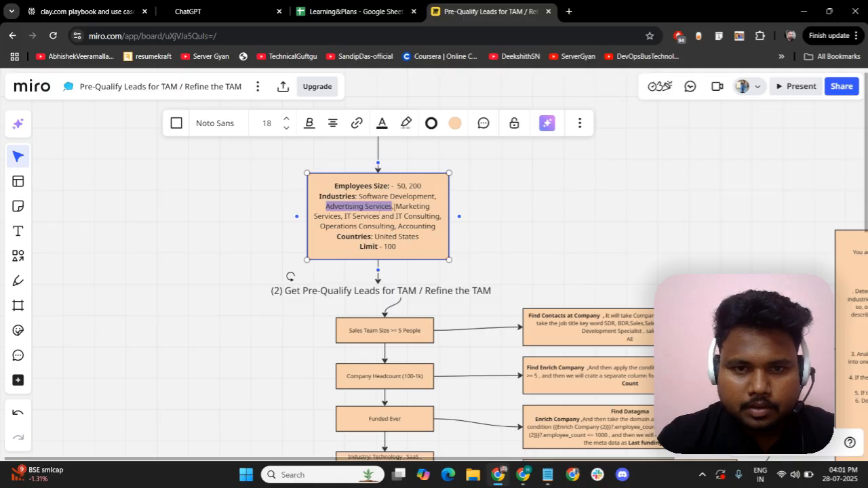
drag(395, 206, 341, 217)
key(ctrl+c)
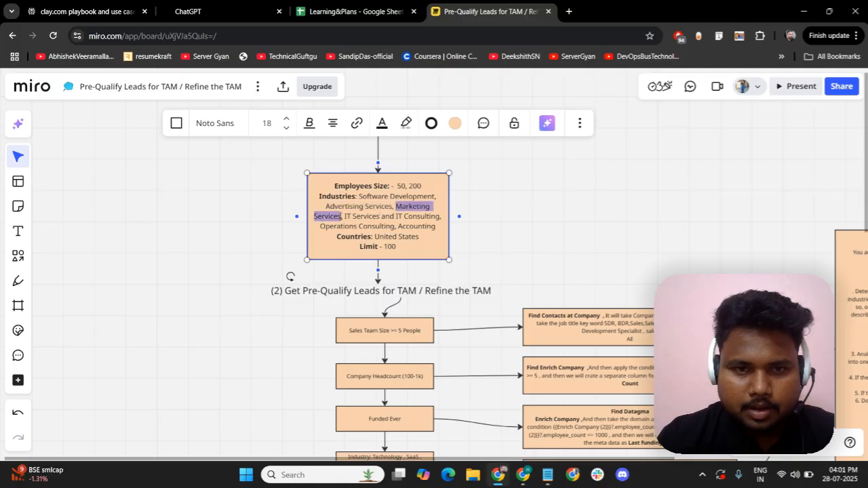
key(alt+Tab)
click(144, 194)
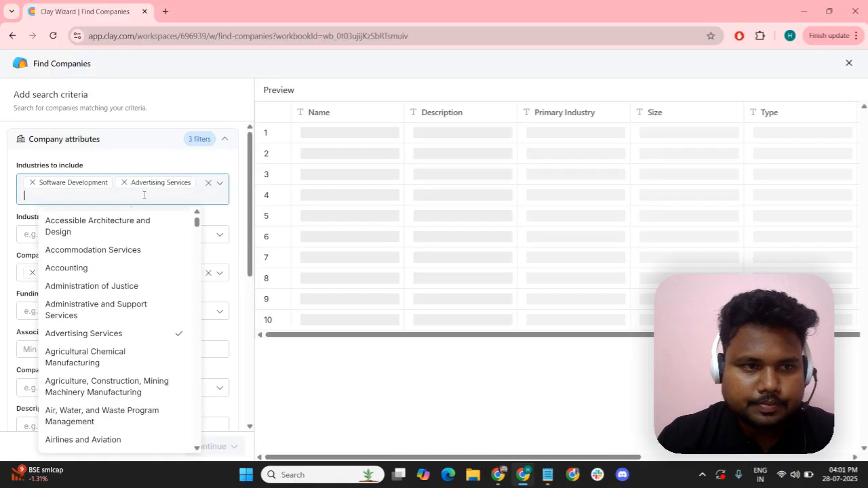
key(ctrl+v)
click(99, 218)
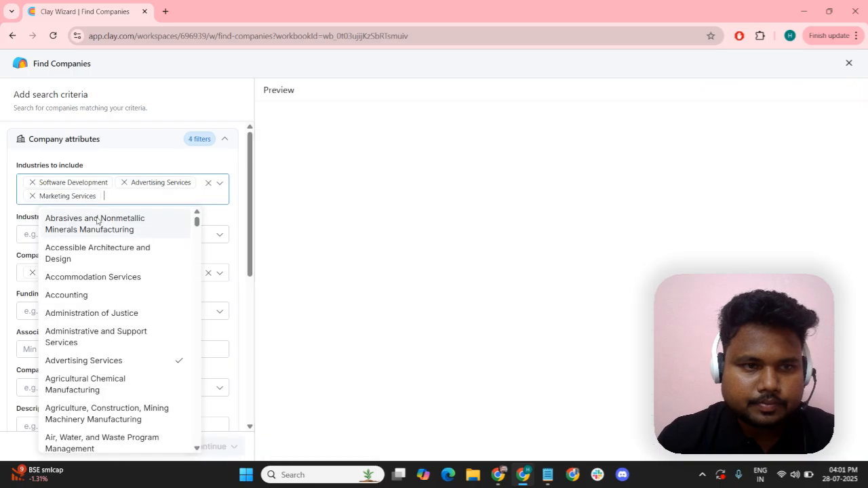
Copy "IT Services and IT Consulting" from the Miro criteria box and add it to the included industries in Clay
key(alt+Tab)
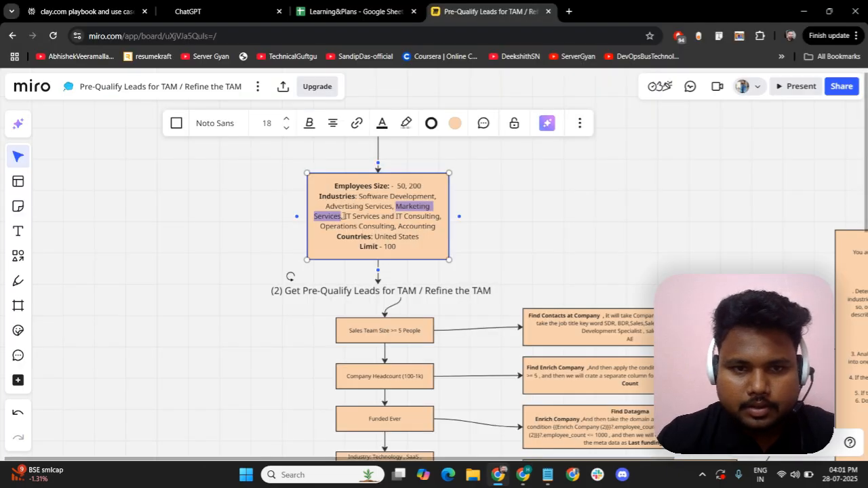
drag(345, 216, 441, 217)
key(ctrl+c)
key(alt+Tab)
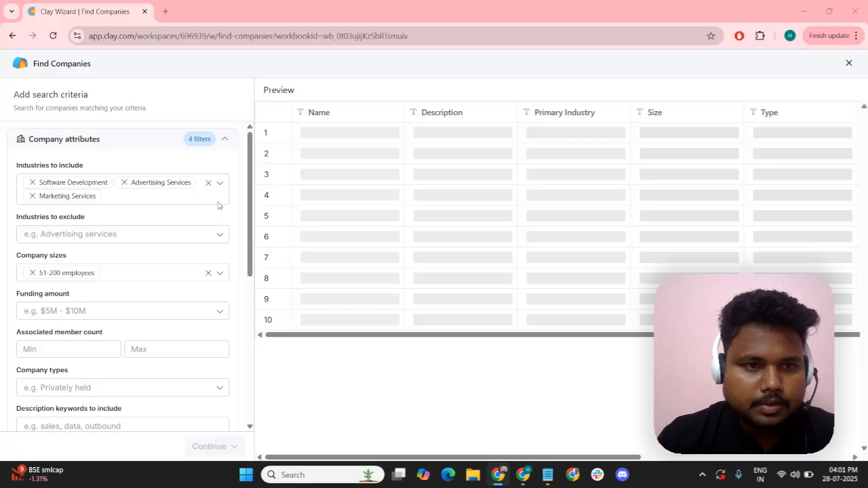
click(136, 196)
key(ctrl+v)
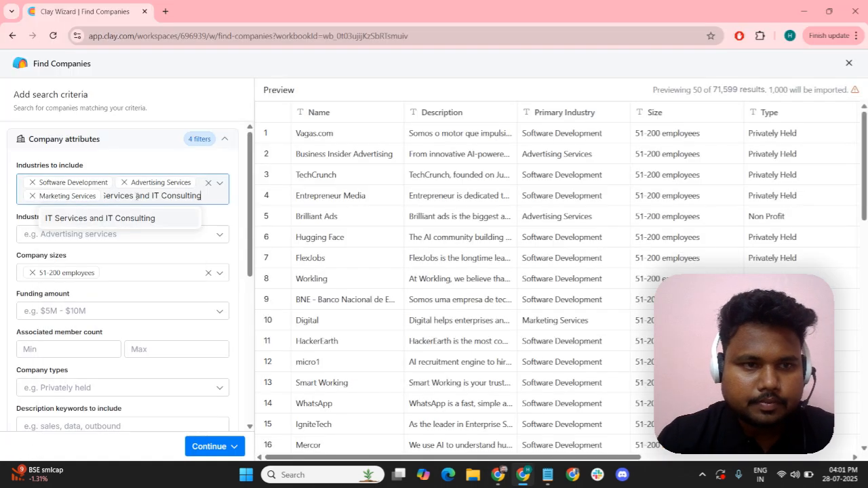
click(136, 218)
Copy "Operations Consulting" from the Miro criteria box and add it to the included industries in Clay
key(alt+Tab)
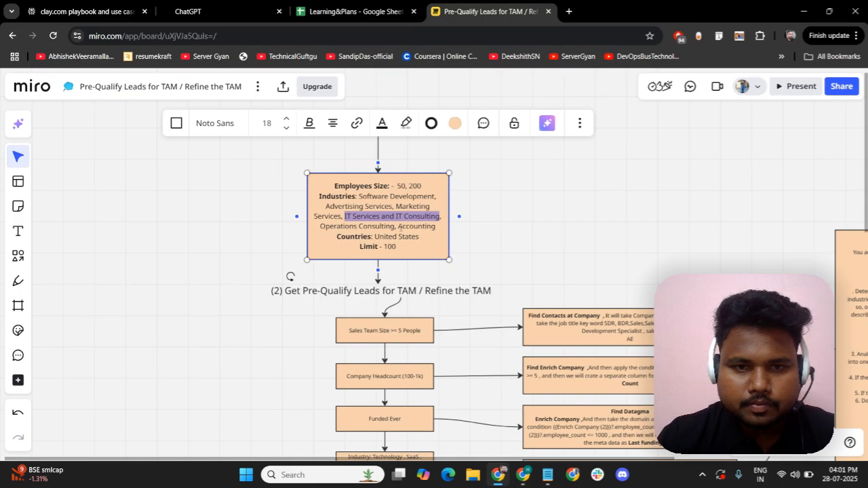
drag(320, 226, 394, 228)
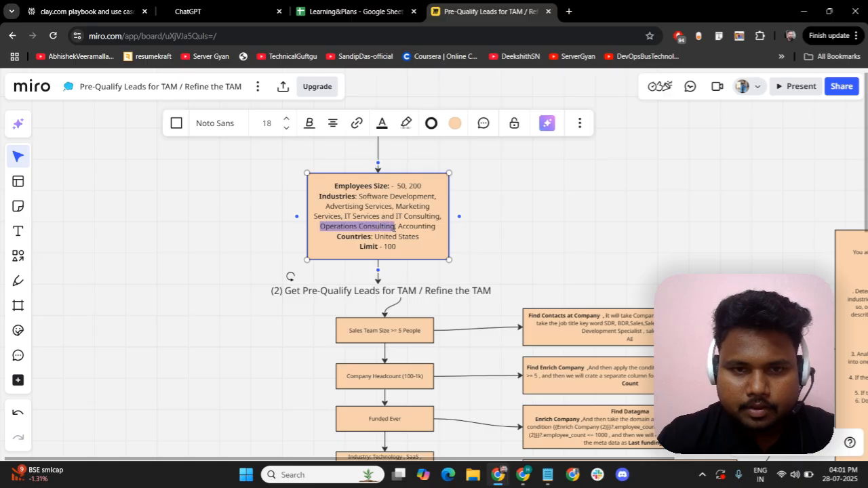
key(alt+Tab)
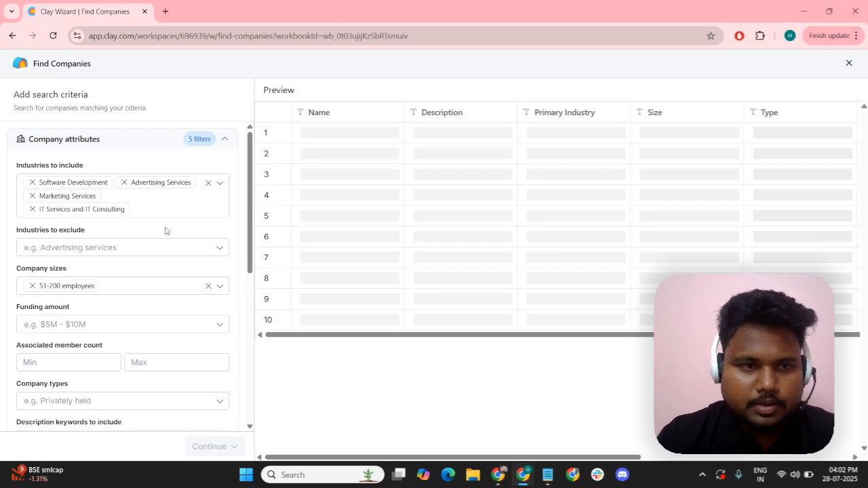
click(144, 209)
key(ctrl+v)
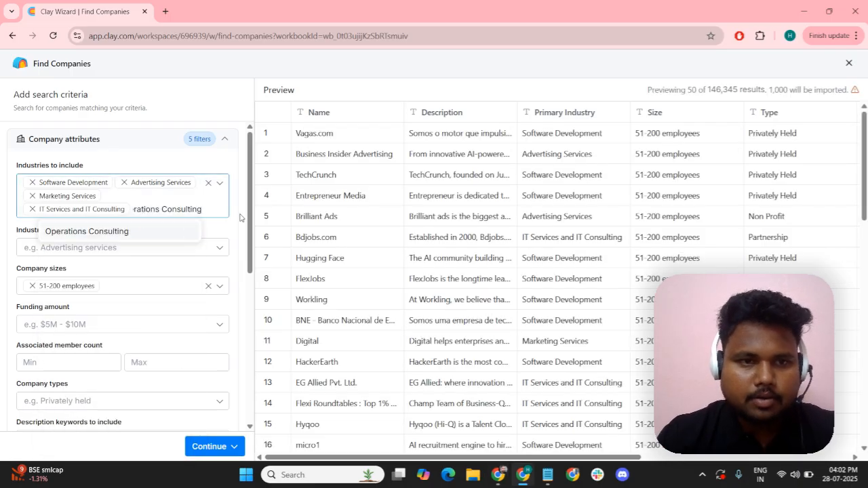
click(159, 237)
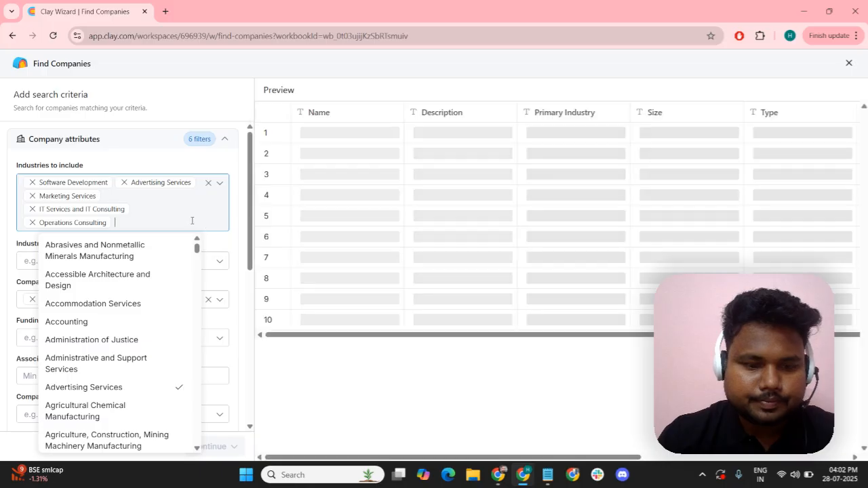
Add Accounting to the included industries and close the industry list
text(Acc)
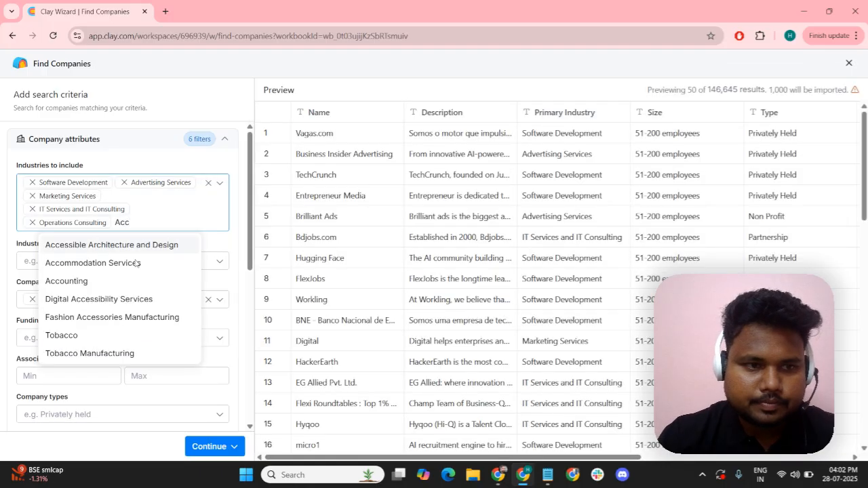
click(78, 283)
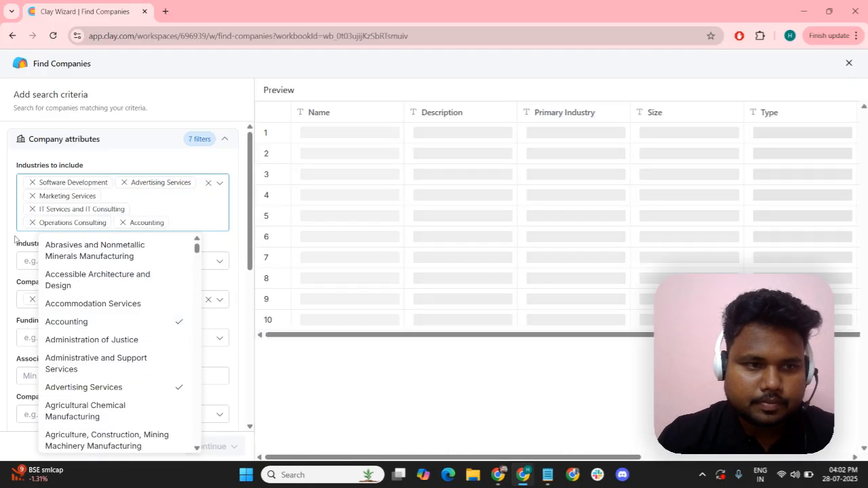
click(15, 238)
Expand the location criteria and set the countries to include to United States
scroll(65, 275, down, 3)
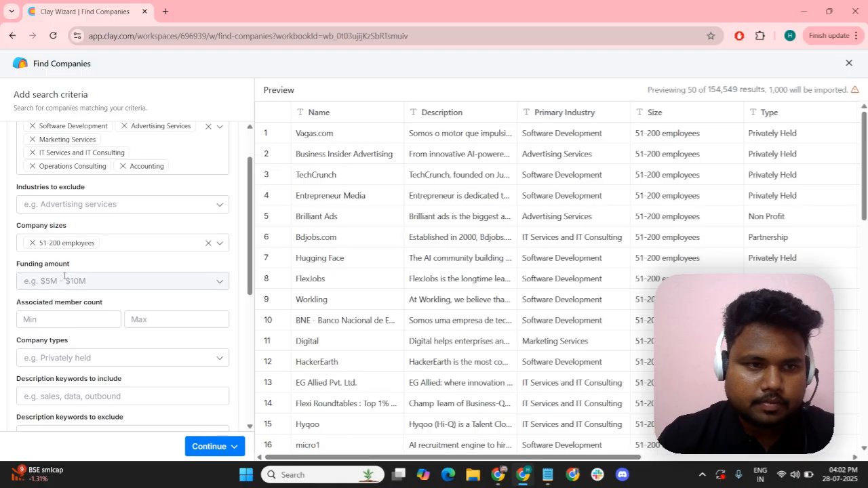
scroll(64, 276, down, 3)
scroll(64, 278, down, 3)
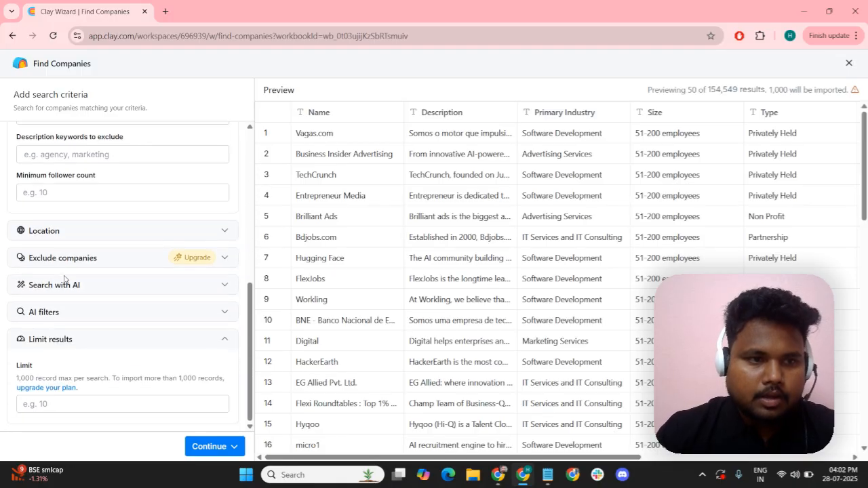
click(57, 230)
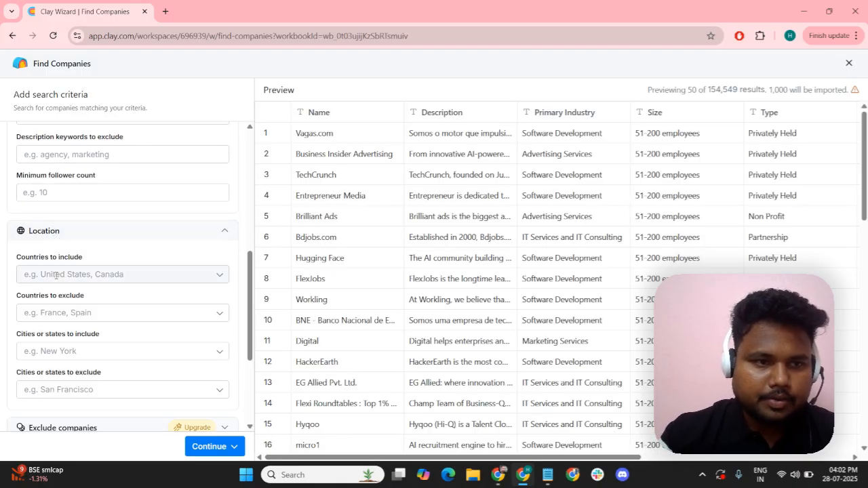
click(56, 275)
text(unit)
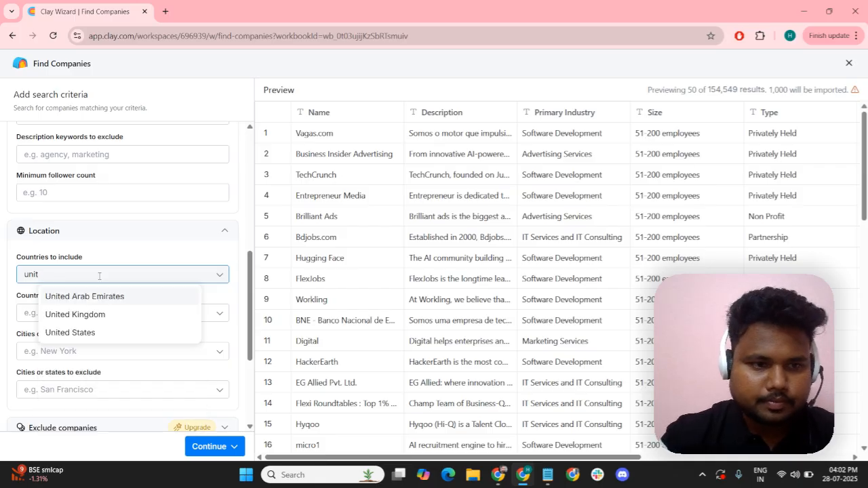
click(103, 334)
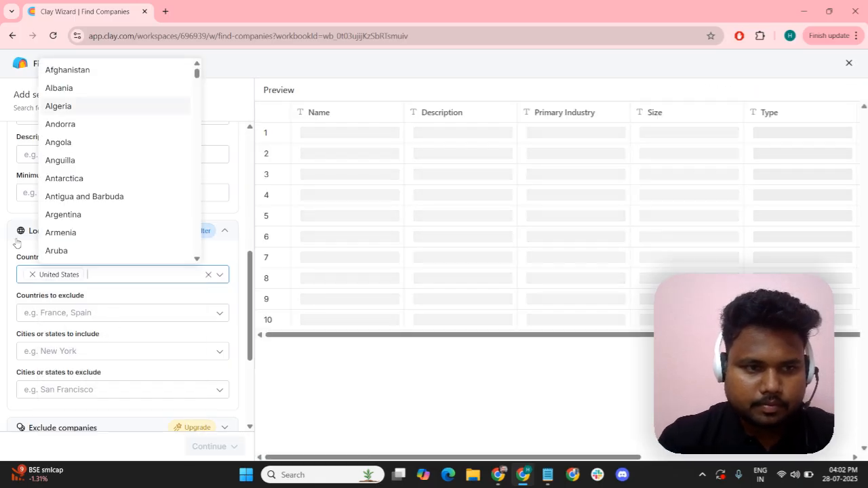
Limit the search results to 100 records
scroll(17, 243, down, 5)
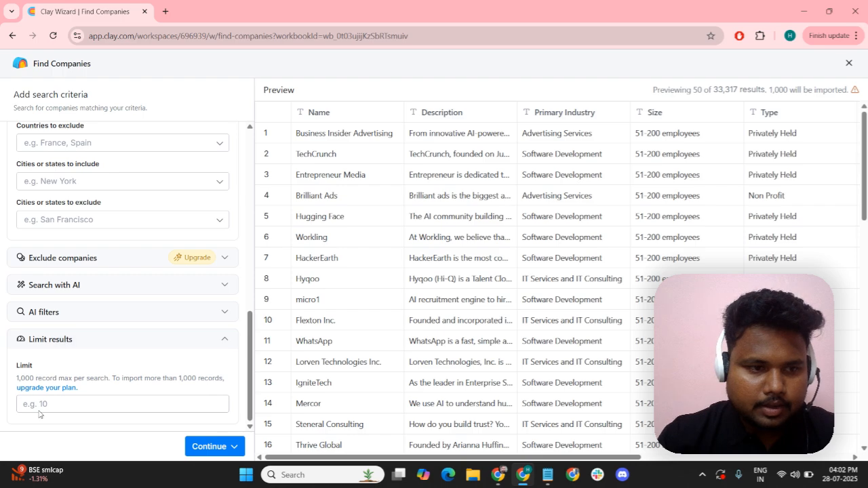
click(43, 404)
text(100)
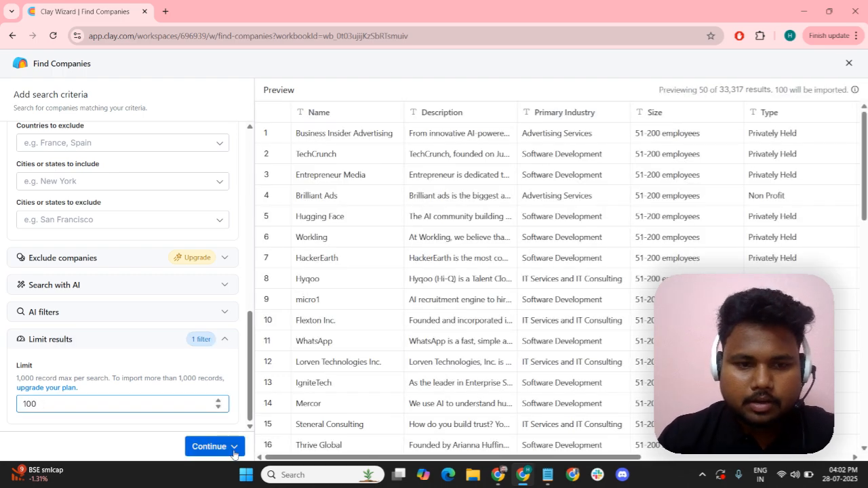
Import the company search results into a new table and close the actions panel
click(217, 446)
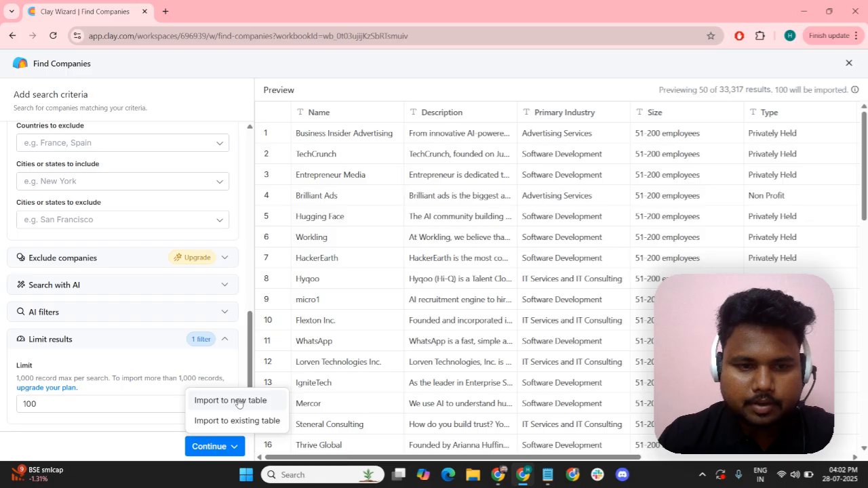
click(238, 401)
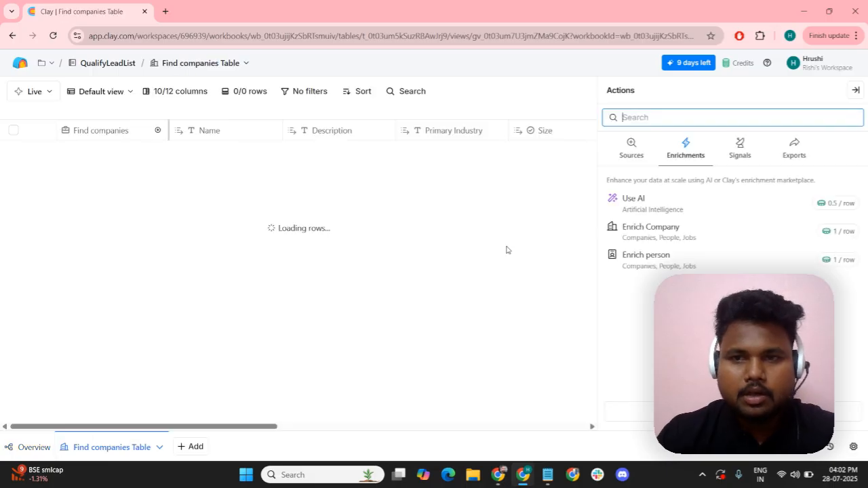
click(856, 90)
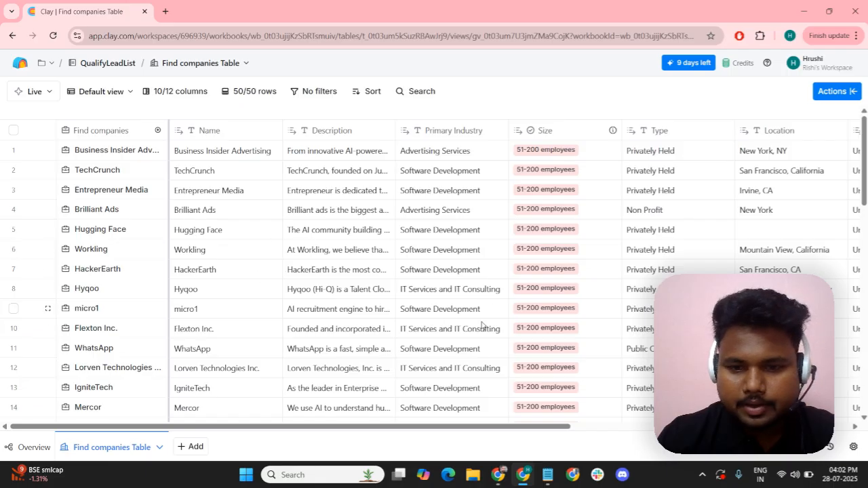
Switch to Miro and examine the pre-qualification criteria under "Get Pre-Qualify Leads for TAM / Refine the TAM", including the Find Contacts at Company instructions
mouse_move(499, 475)
click(495, 431)
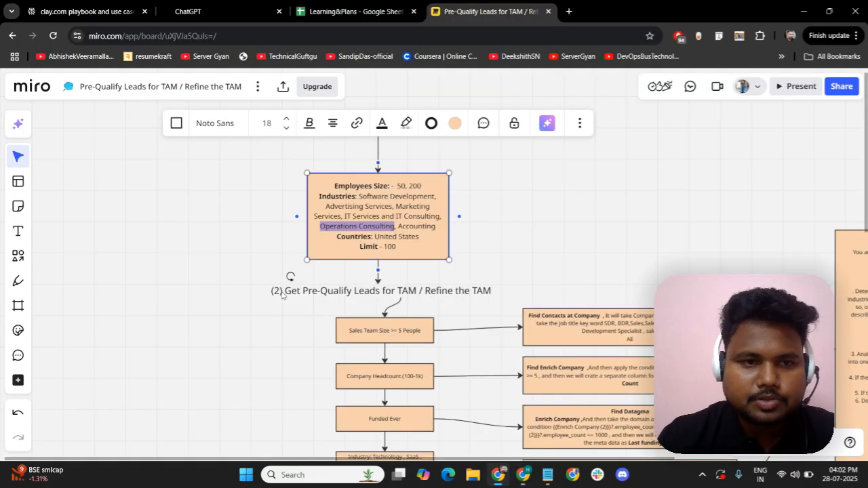
click(535, 226)
scroll(535, 226, up, 1)
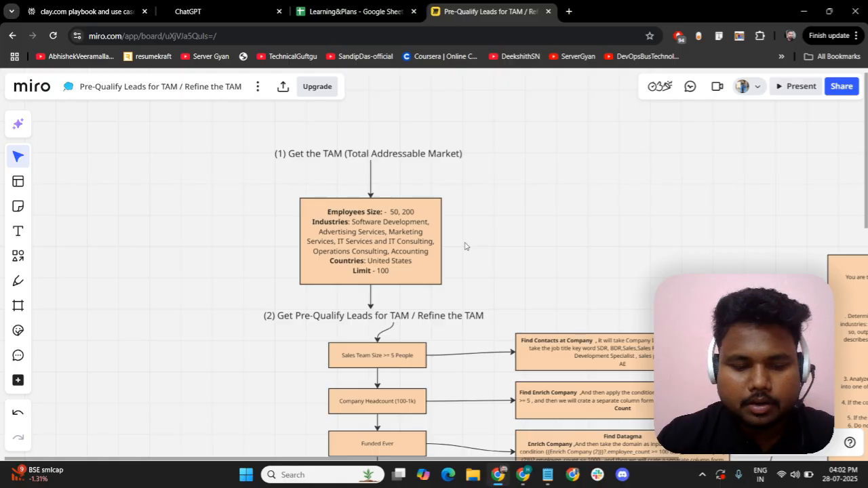
key(alt+Tab)
key(alt+Tab)
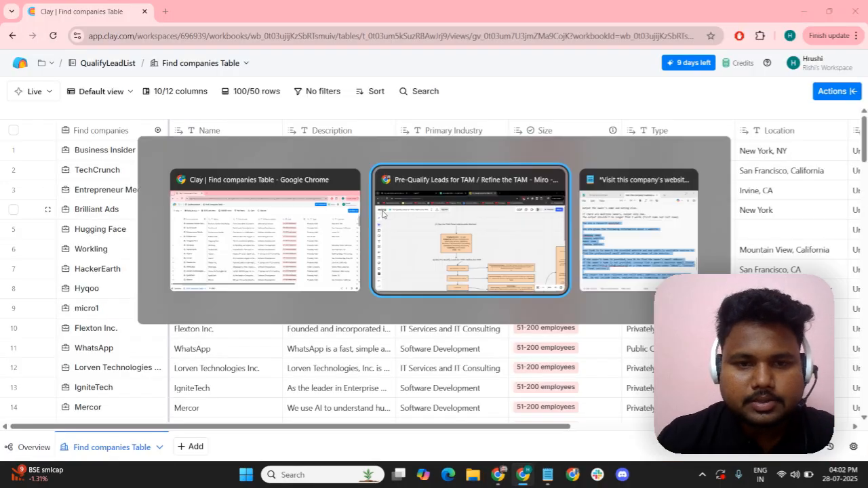
scroll(412, 240, down, 2)
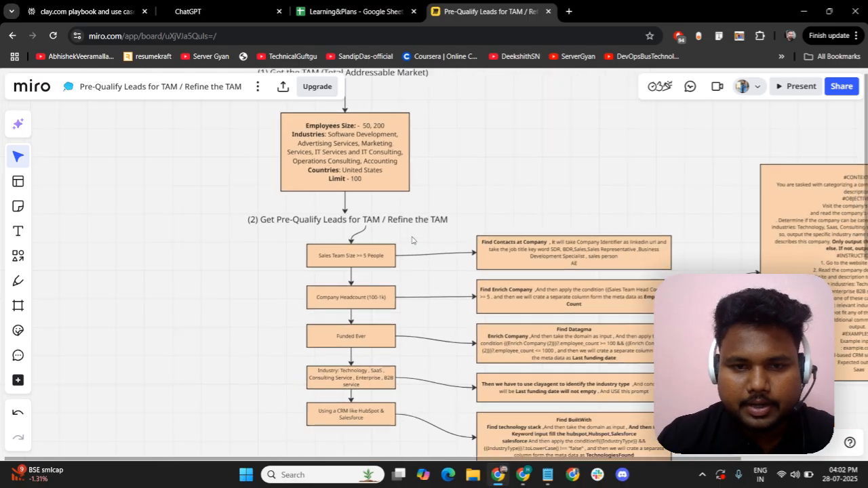
scroll(412, 240, down, 1)
scroll(411, 240, down, 2)
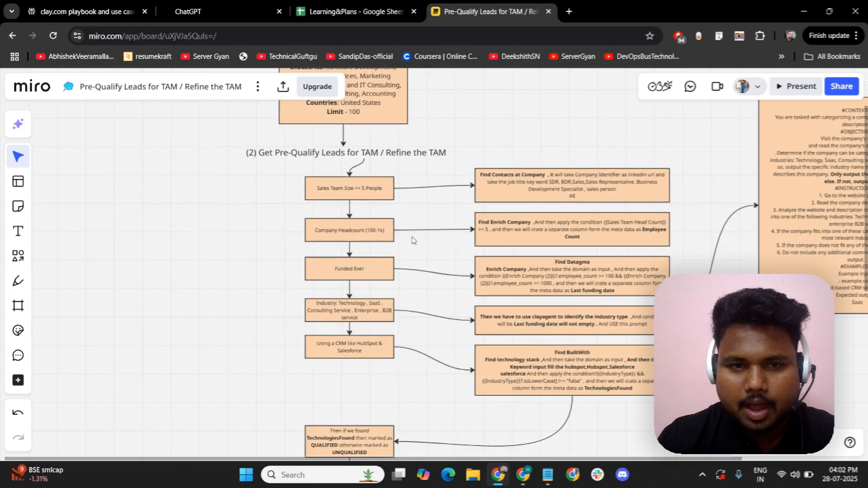
scroll(411, 240, up, 3)
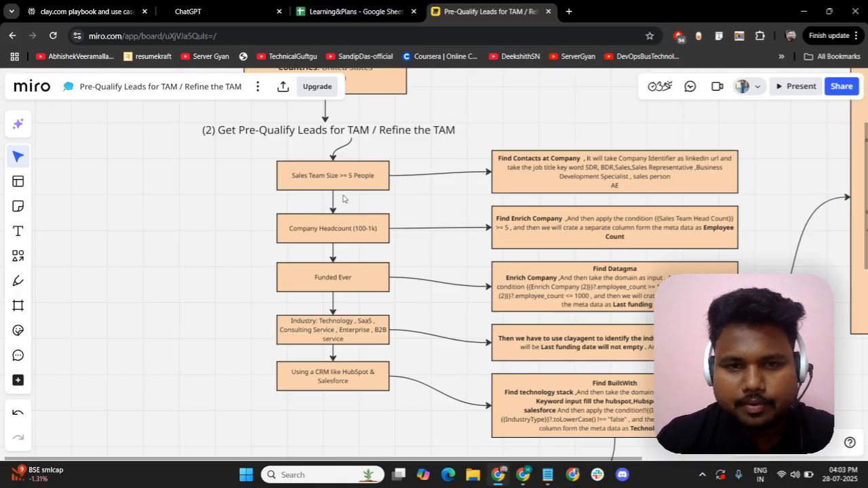
scroll(557, 179, right, 2)
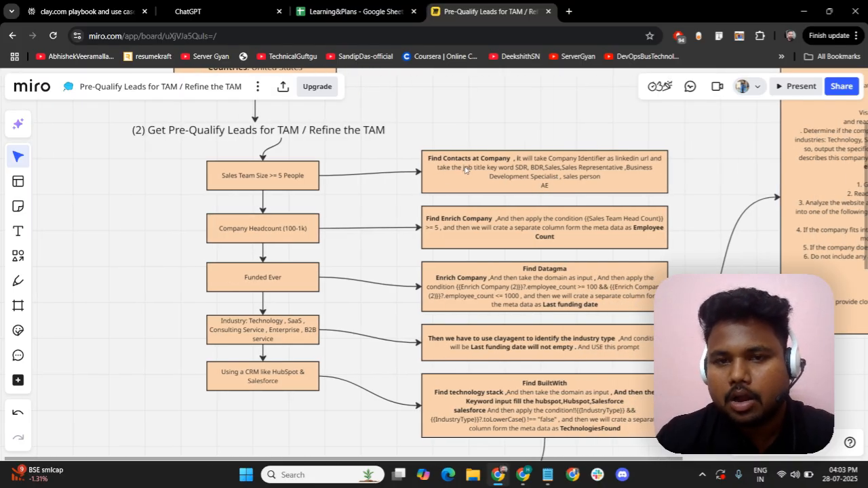
Return to Clay, search the enrichments for "find contact", and choose Find Contacts at Company with results saved in this table
key(alt+Tab)
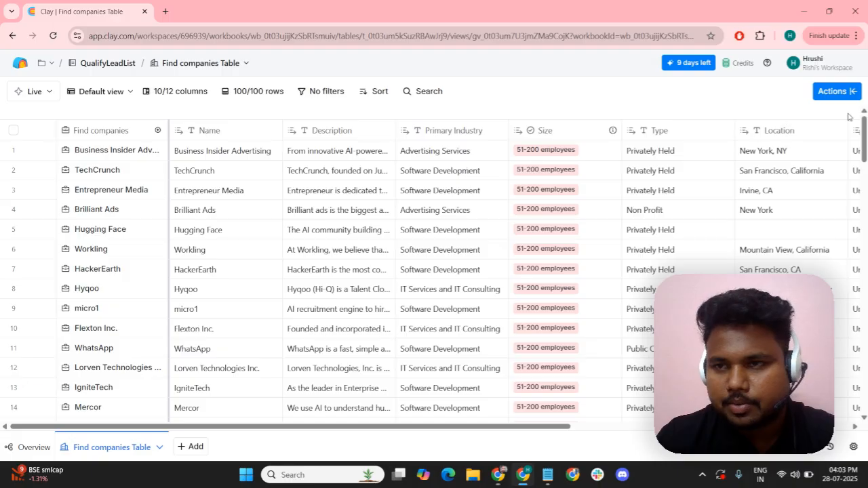
click(837, 91)
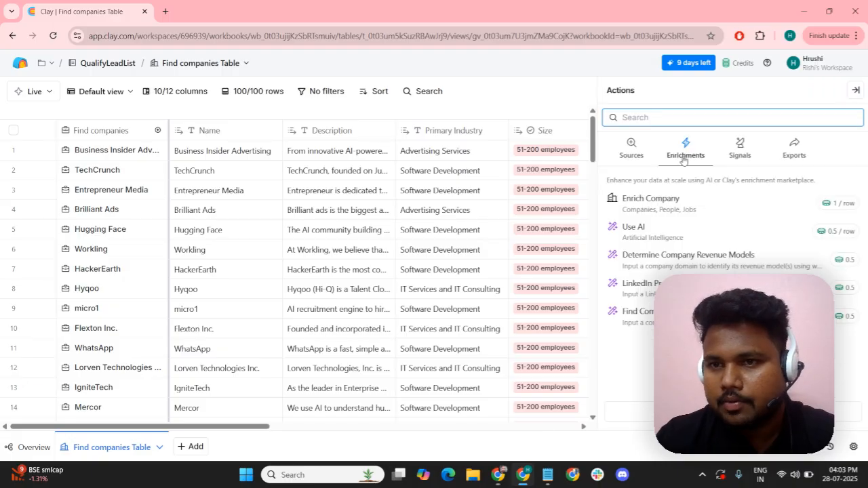
click(648, 118)
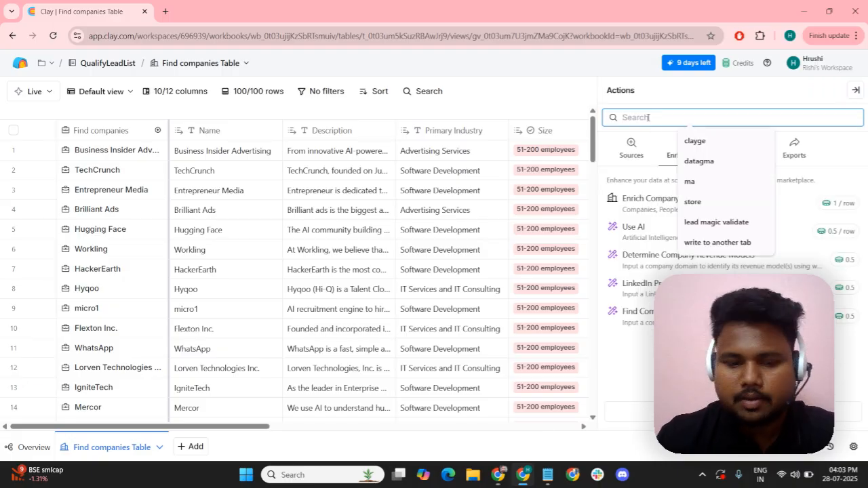
text(find con)
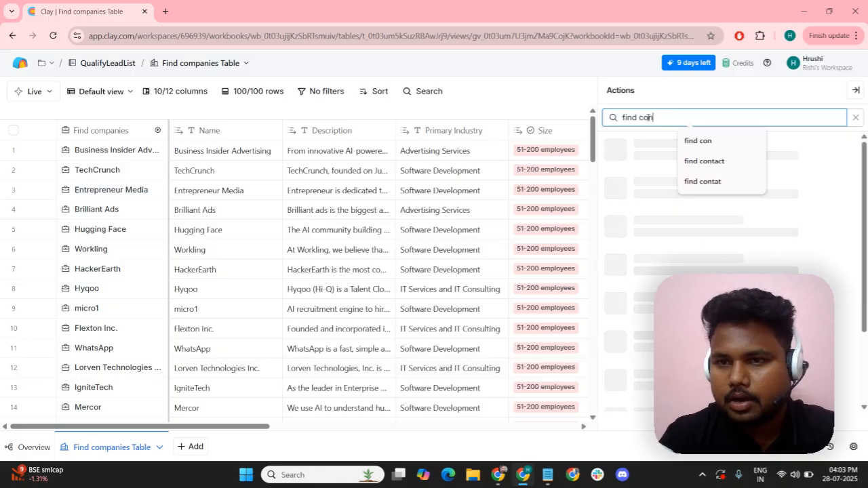
click(721, 163)
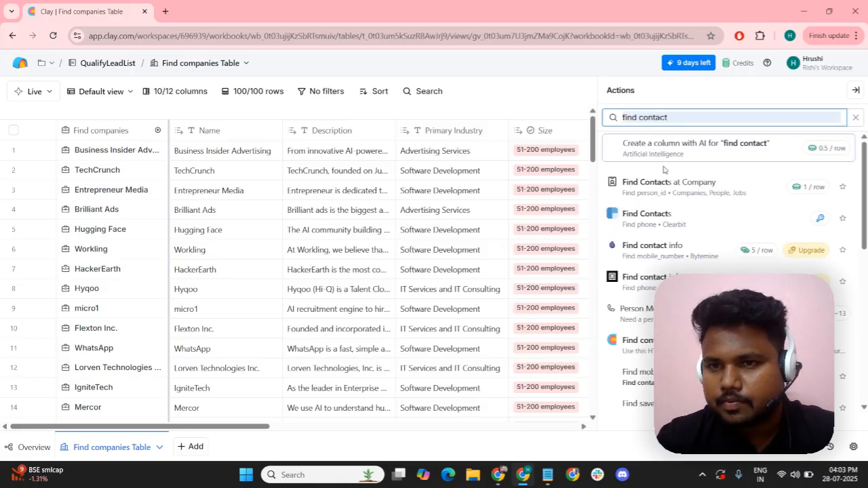
mouse_move(659, 187)
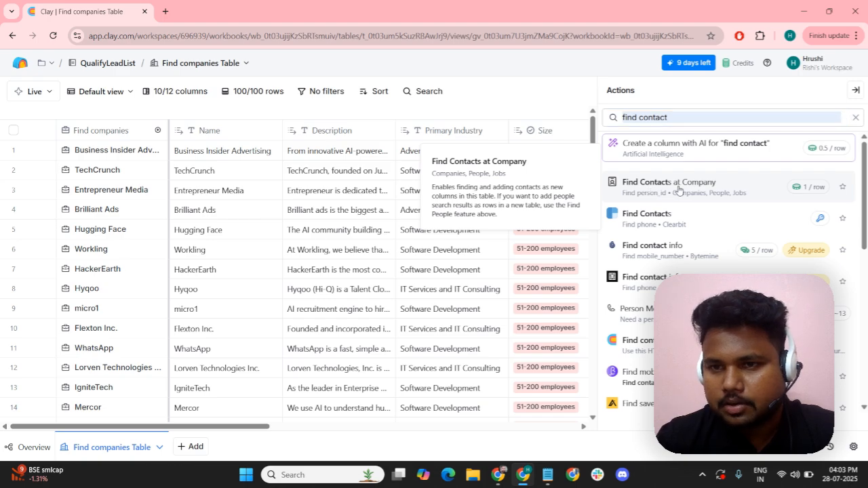
click(679, 188)
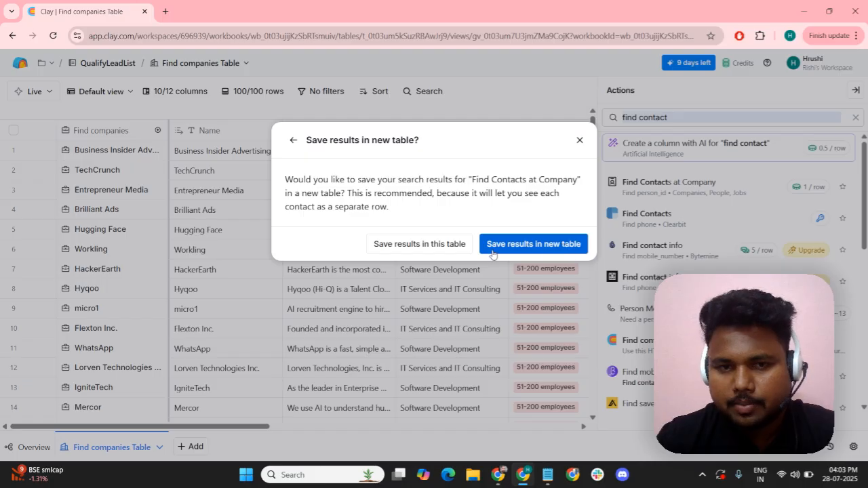
click(438, 247)
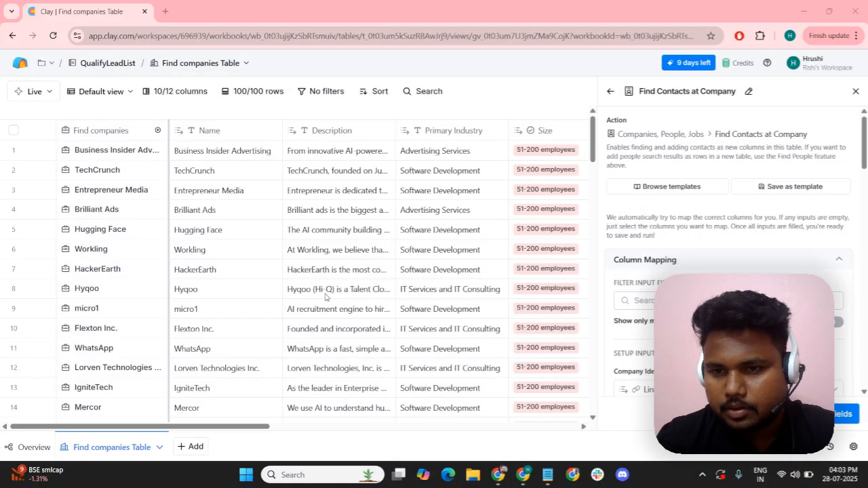
Examine the Company Identifier mapping and the optional job title inputs of the Find Contacts at Company enrichment
scroll(707, 255, down, 3)
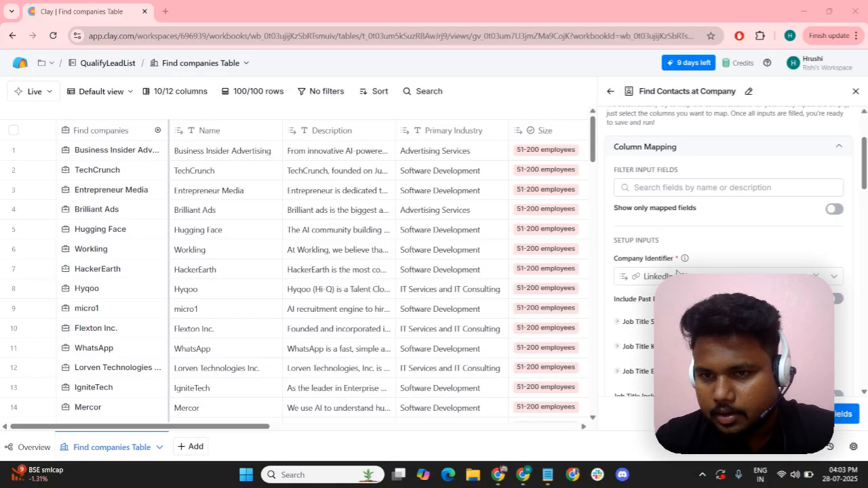
scroll(677, 272, down, 1)
mouse_move(650, 220)
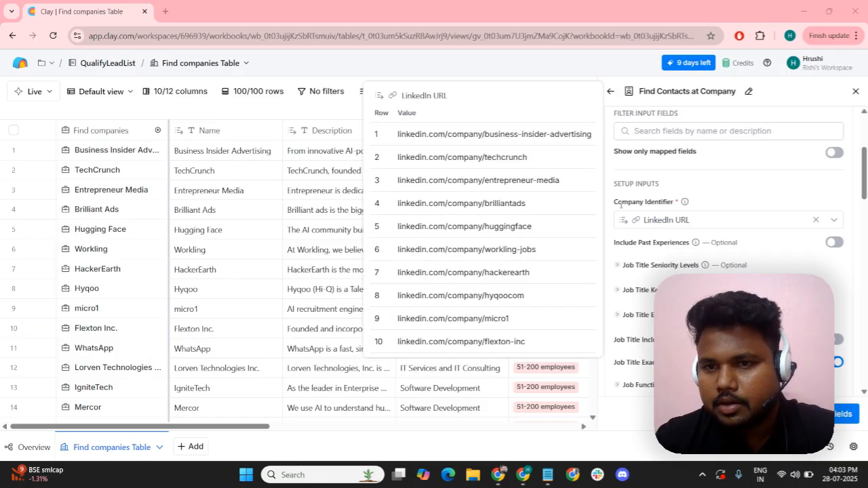
drag(621, 202, 675, 204)
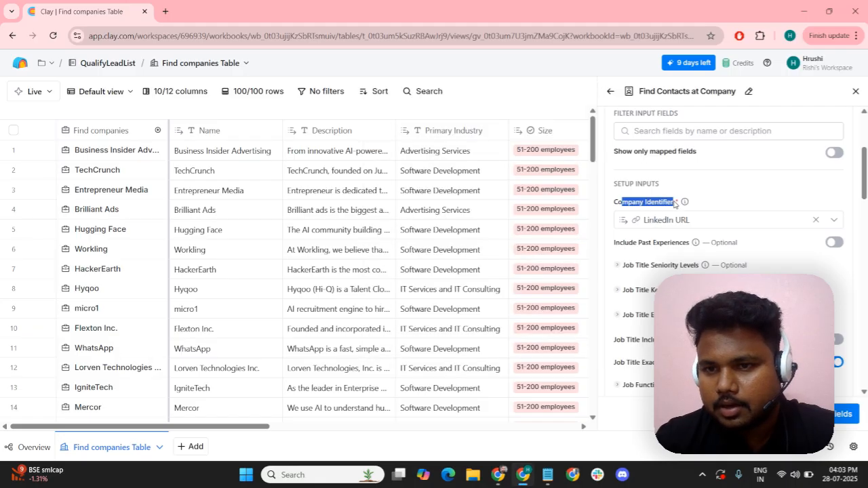
scroll(697, 231, down, 3)
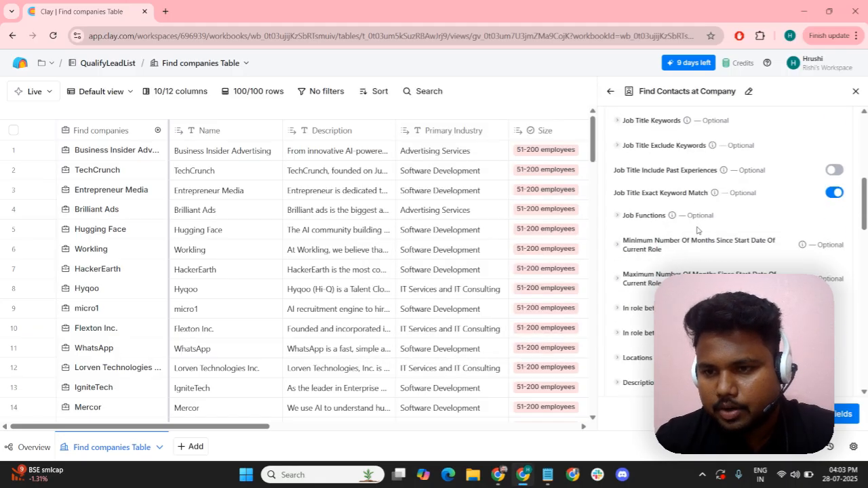
scroll(697, 231, up, 1)
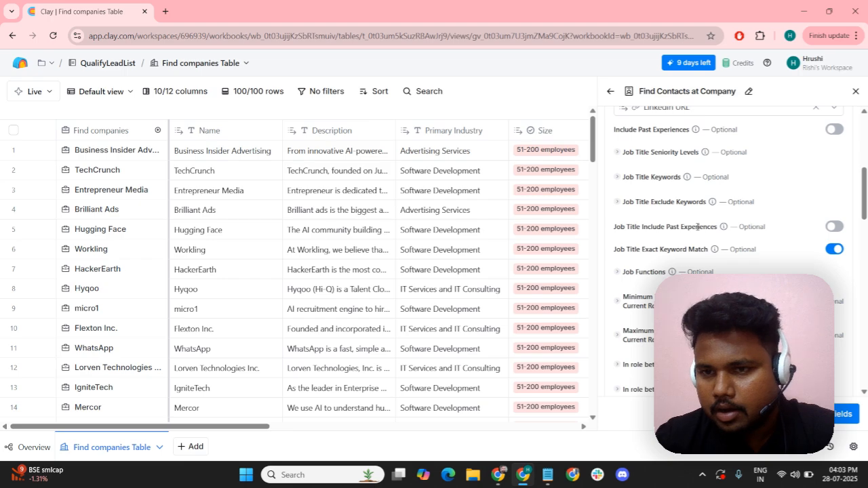
scroll(697, 227, up, 1)
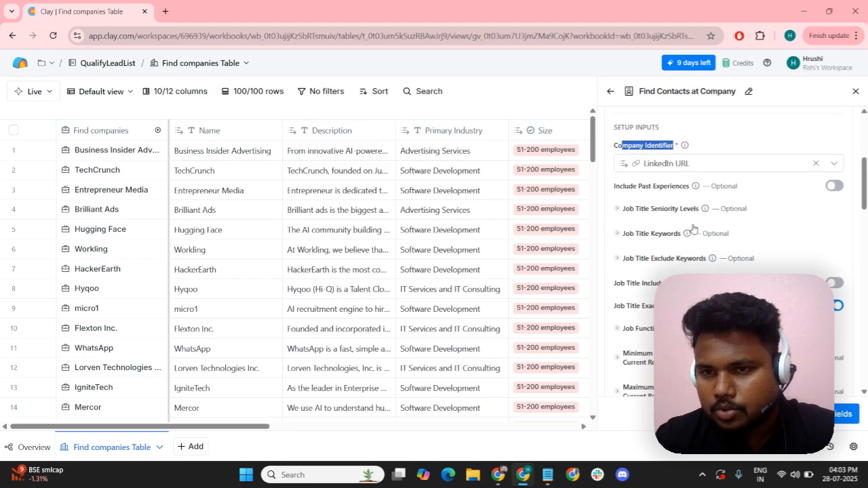
Expand the Job Title Keywords input of the enrichment and open it for entry
click(644, 234)
scroll(648, 230, down, 1)
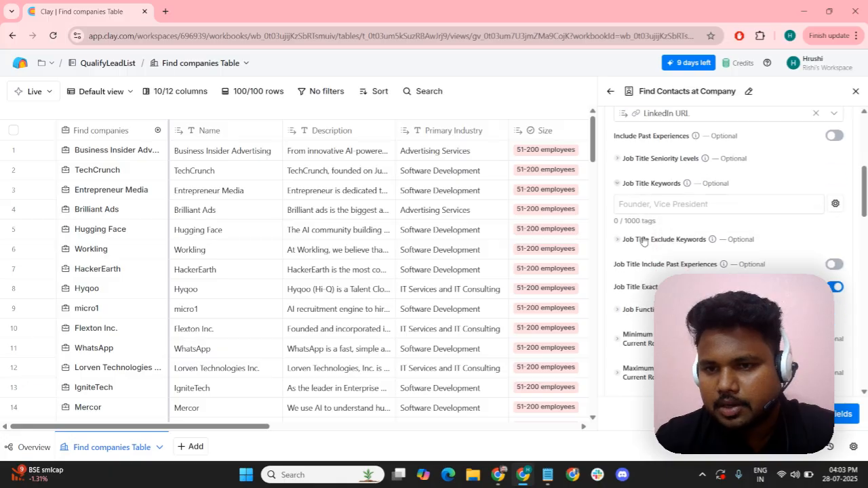
click(650, 201)
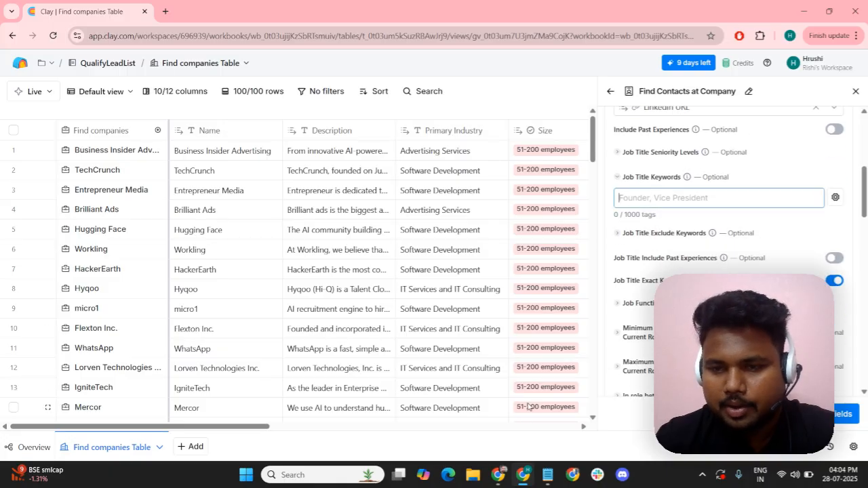
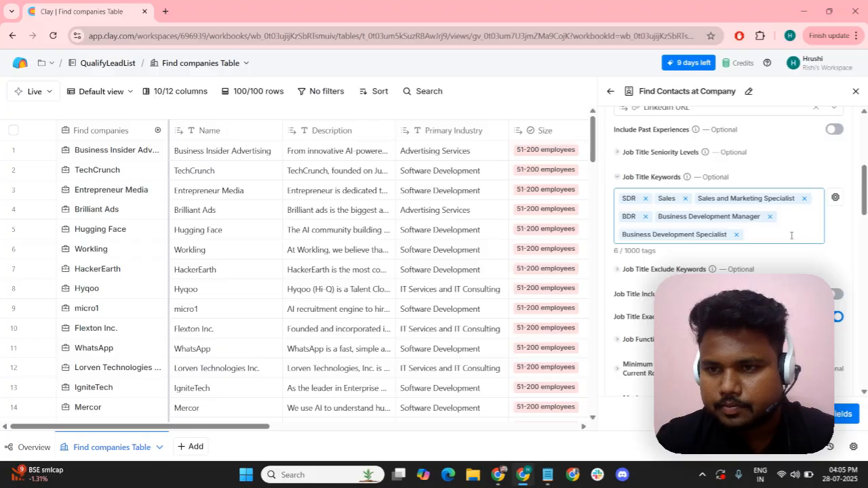
Add Sales and Sales Representative as separate tags to the enrichment's job title keywords
text(Sales Representative)
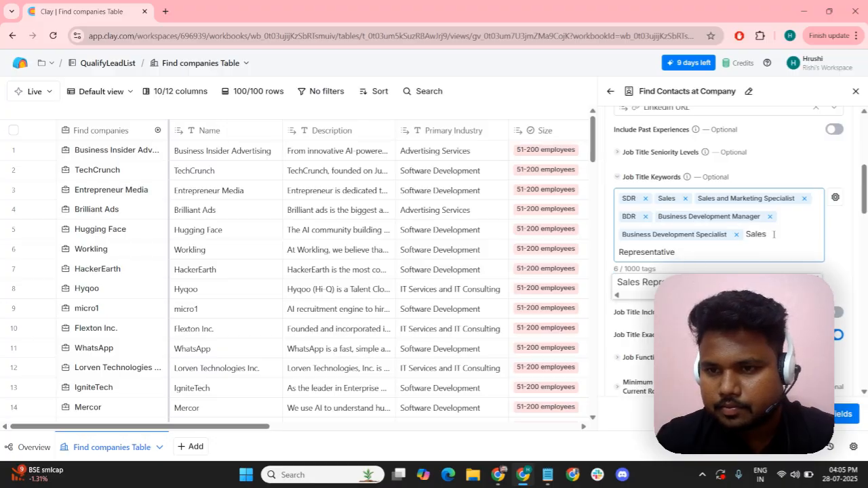
click(619, 251)
text(re)
drag(682, 252, 601, 254)
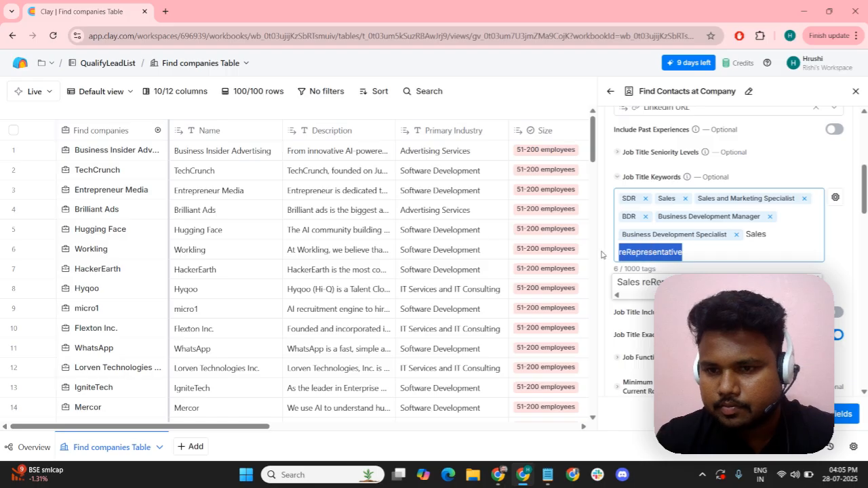
key(BackSpace)
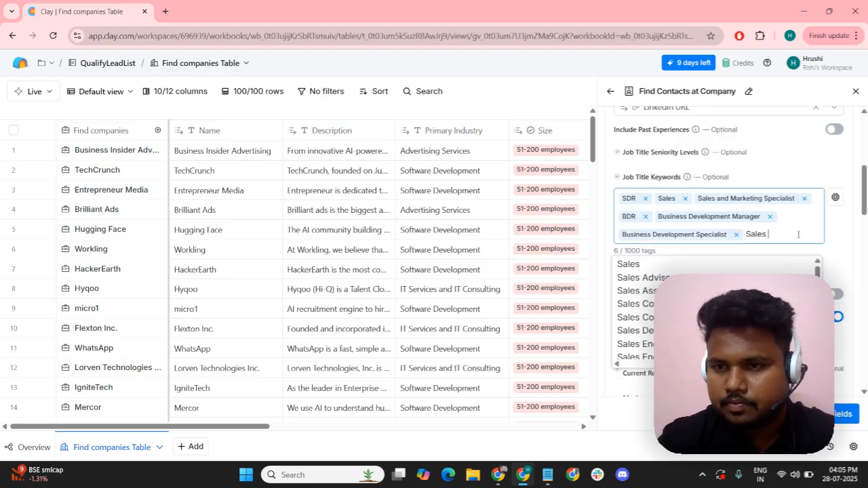
key(Return)
text(Sales Representative)
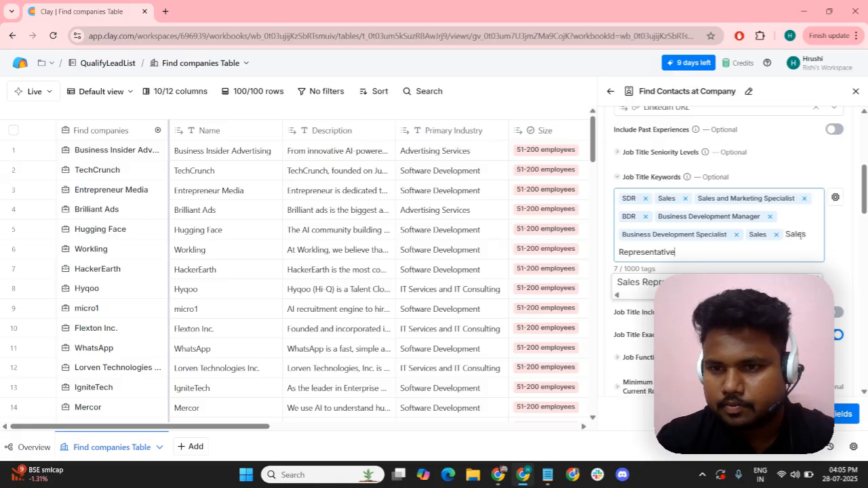
key(Return)
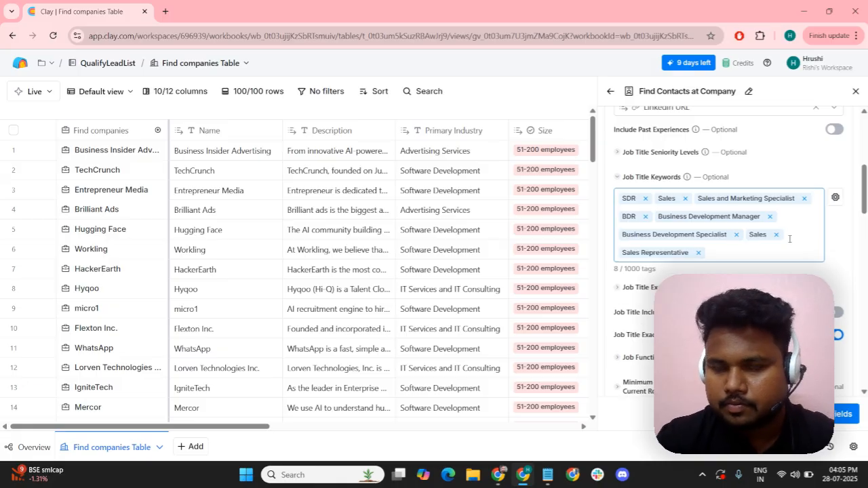
Copy "sales person" from the Miro plan's Find Contacts at Company box and add it to Clay's job title keywords
key(alt+Tab)
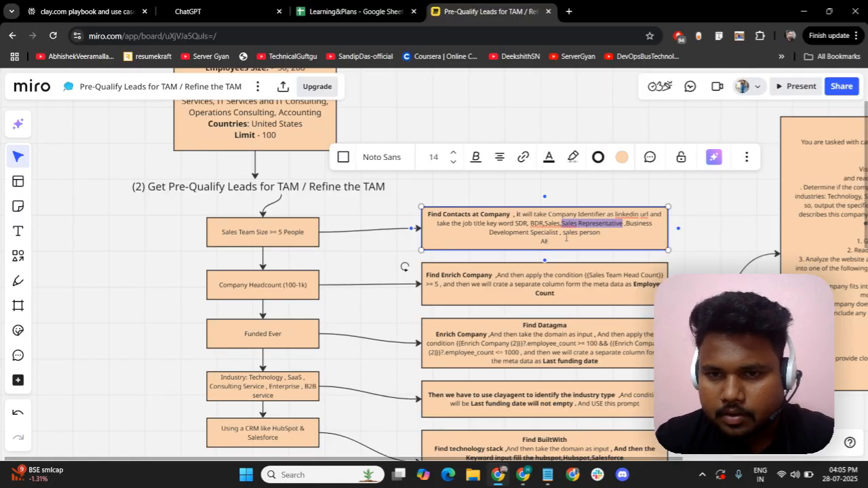
drag(564, 233, 599, 232)
key(ctrl+c)
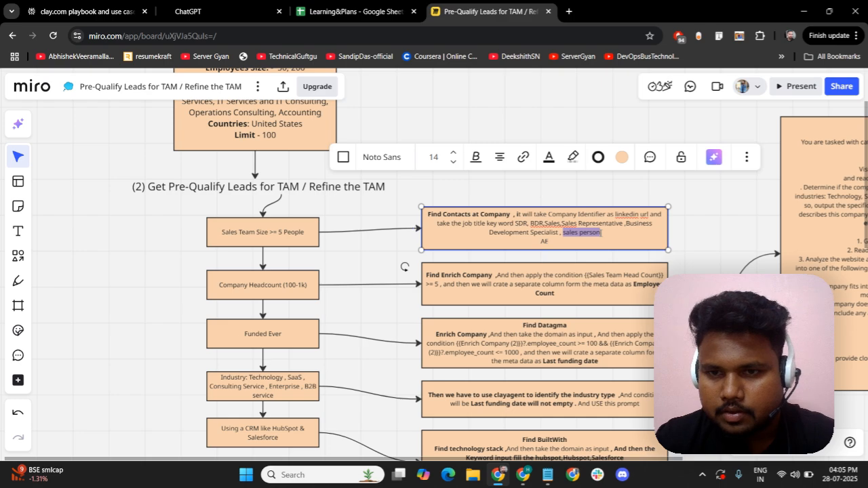
key(alt+Tab)
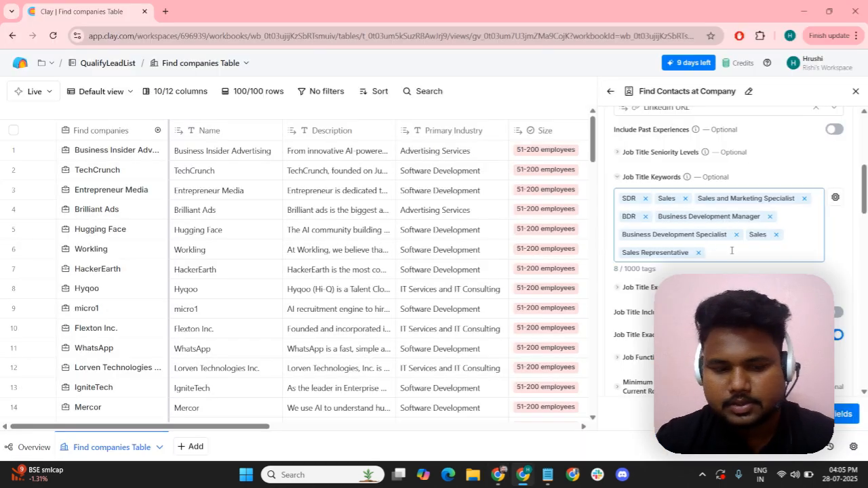
key(ctrl+v)
click(655, 285)
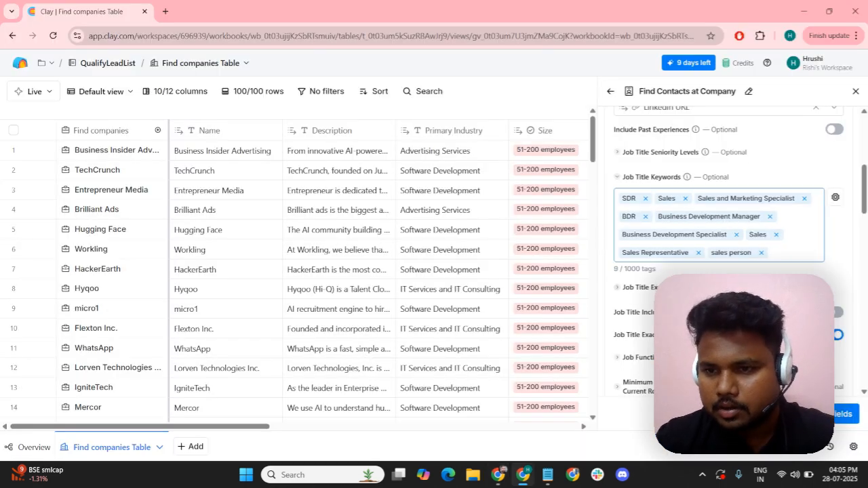
Review the enrichment's remaining optional inputs and run settings, and continue to the selection of its output fields
scroll(835, 251, up, 3)
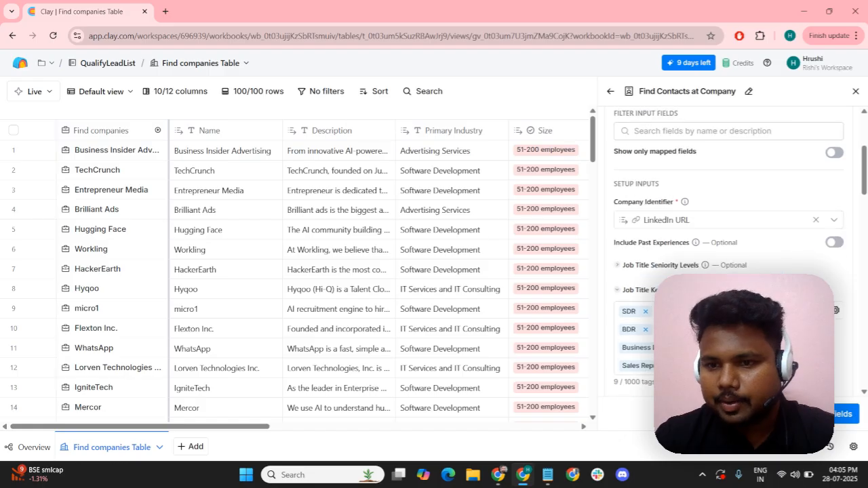
scroll(733, 253, down, 3)
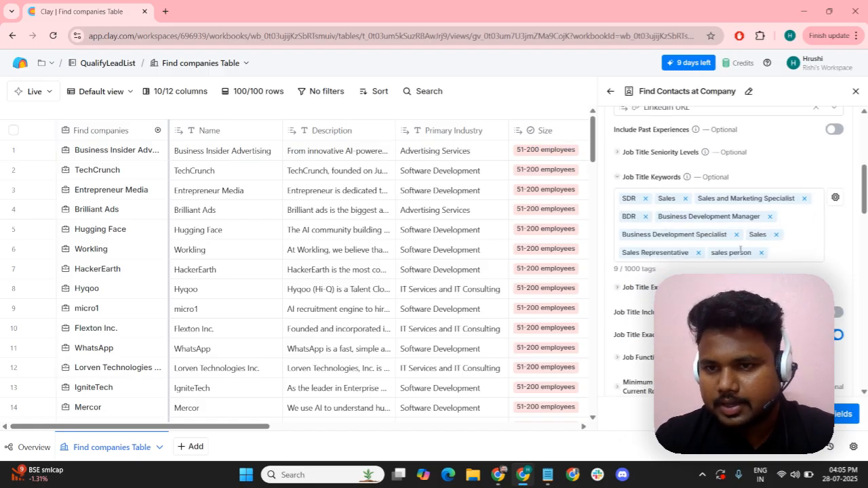
scroll(740, 249, up, 3)
scroll(729, 251, up, 3)
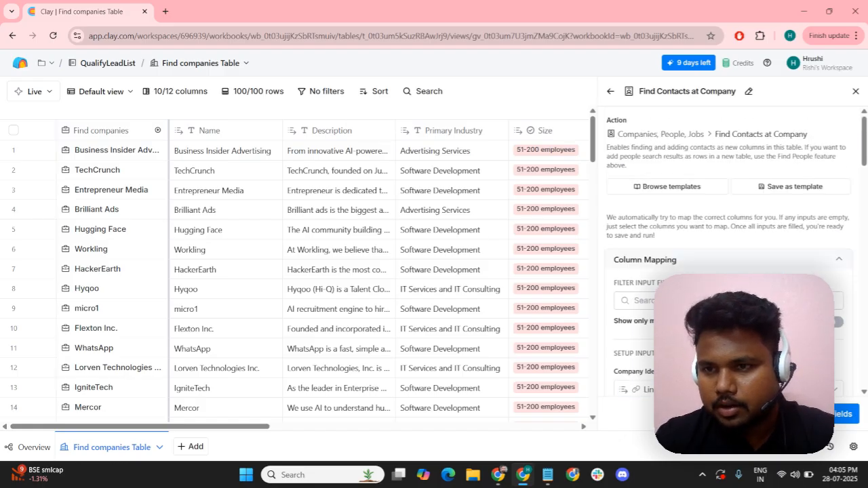
scroll(733, 251, down, 6)
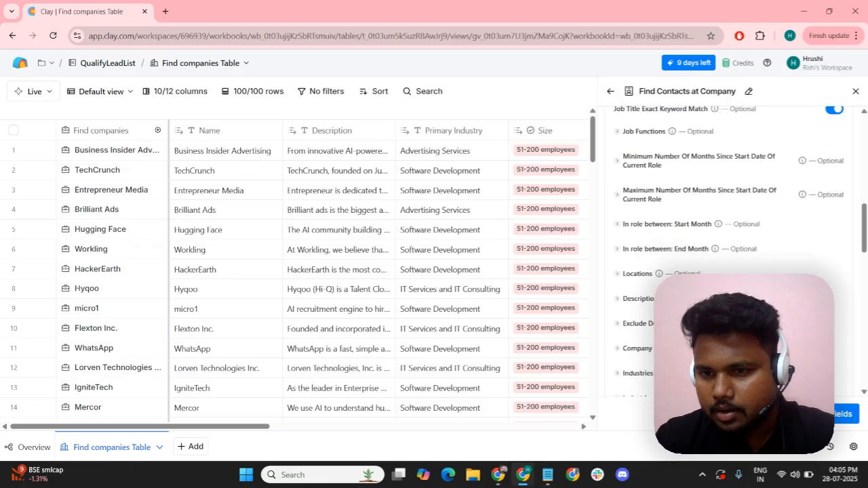
scroll(729, 251, down, 10)
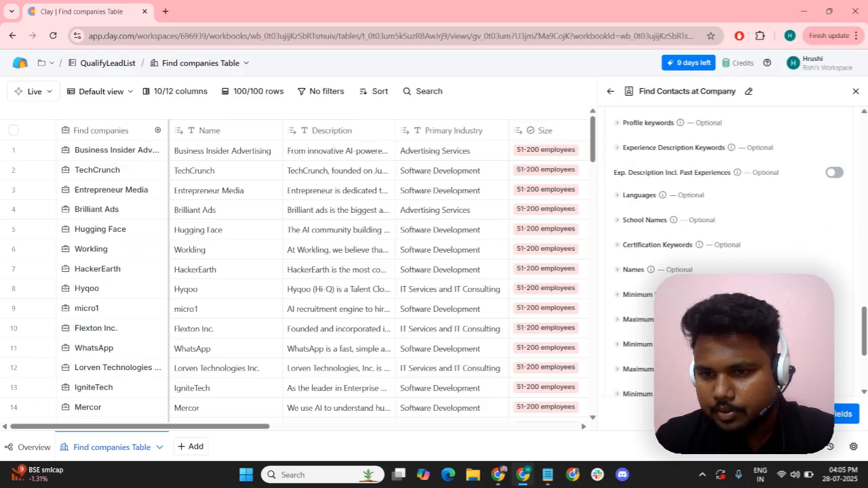
scroll(729, 251, down, 1)
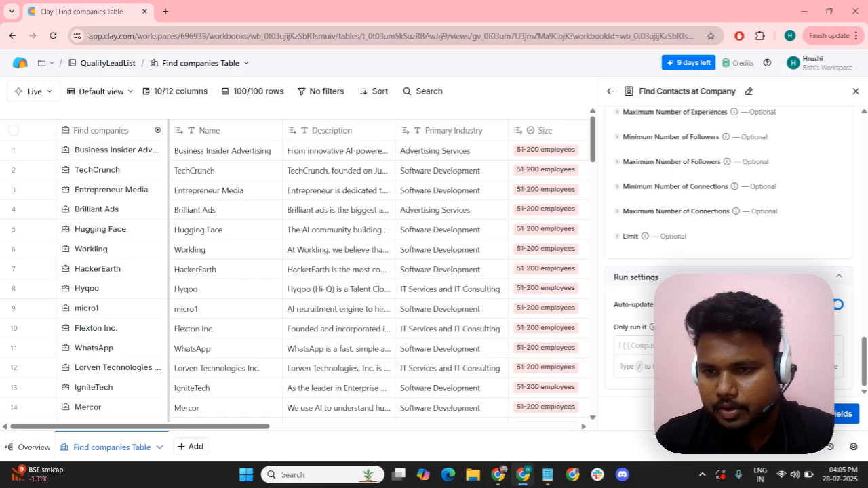
click(800, 414)
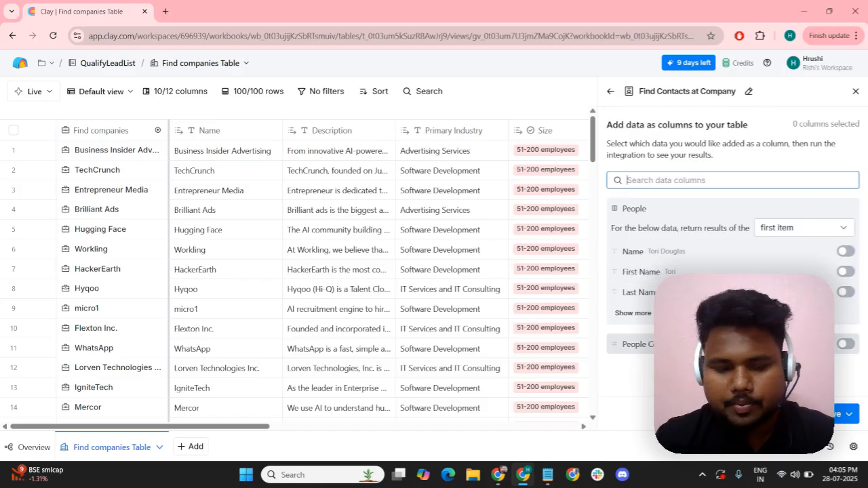
Check the Miro plan, enable People Count as an output column in Clay, and save and run the enrichment for the first ten rows
key(alt+Tab)
scroll(401, 265, left, 2)
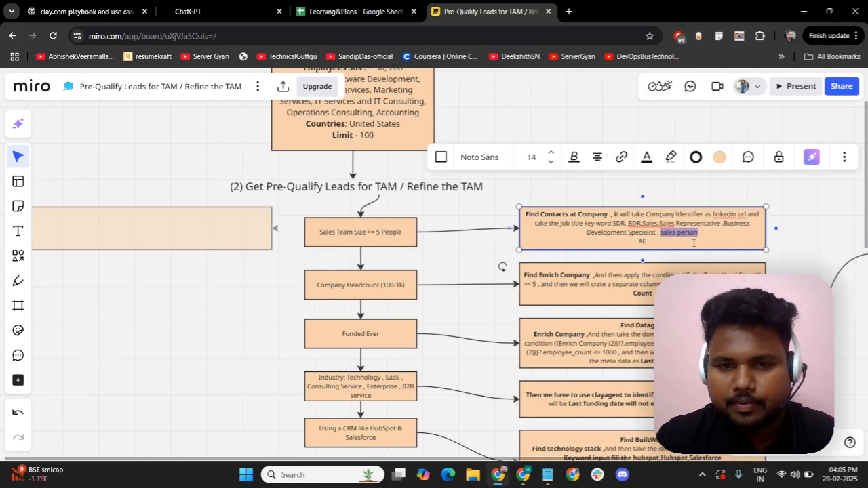
key(alt+Tab)
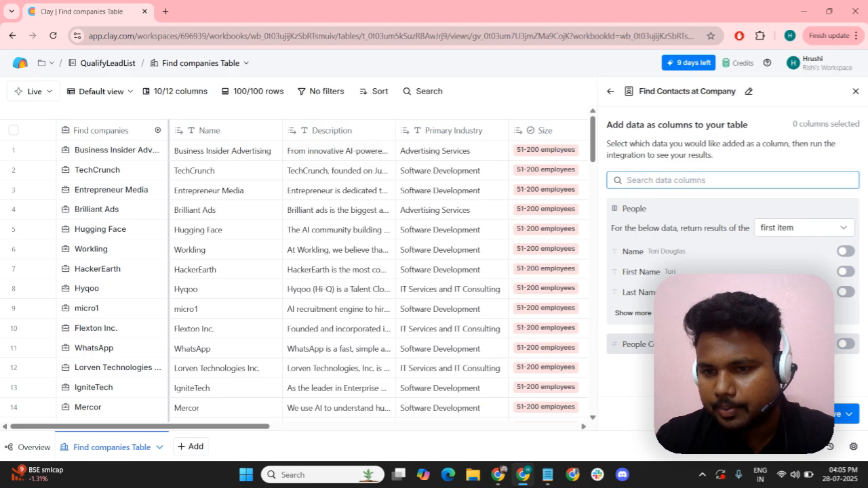
click(845, 345)
scroll(814, 332, down, 3)
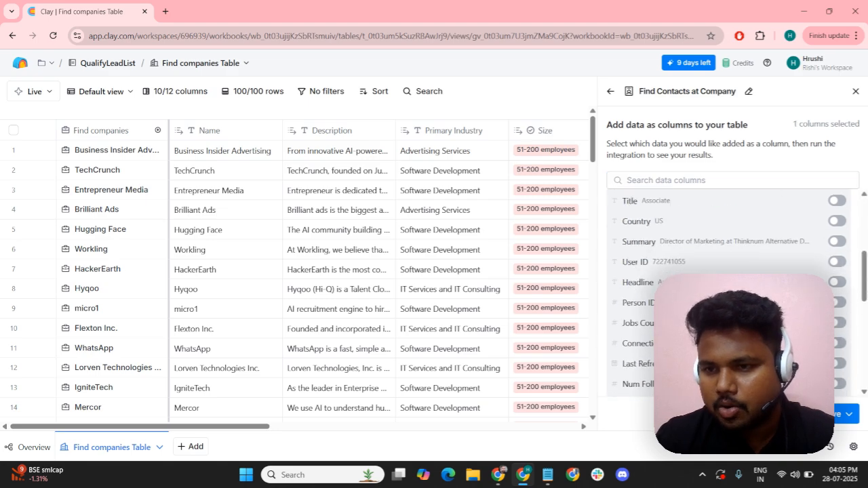
scroll(730, 285, up, 3)
scroll(729, 285, down, 10)
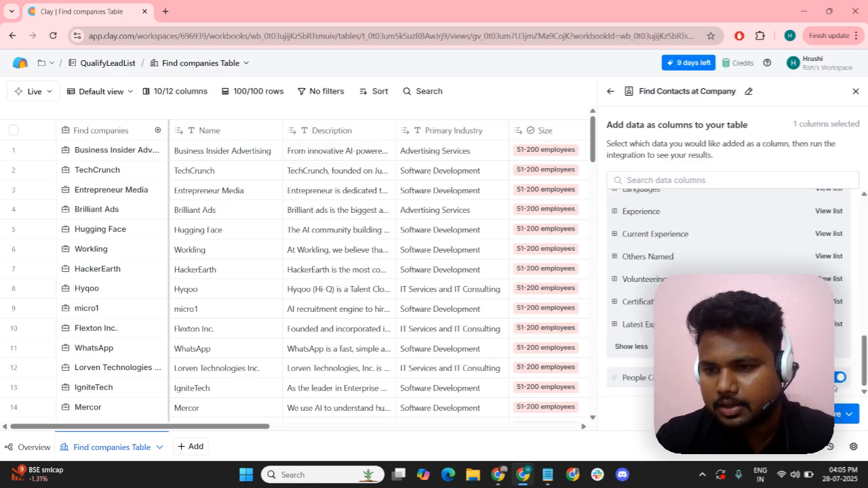
click(829, 415)
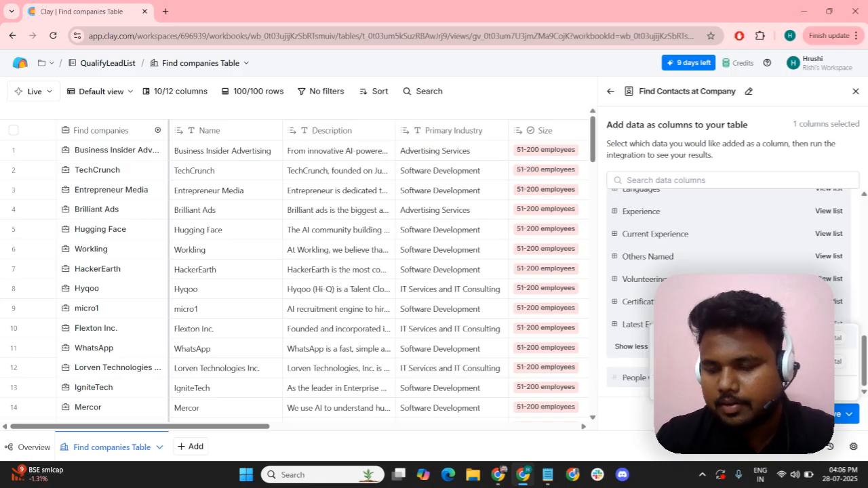
click(752, 338)
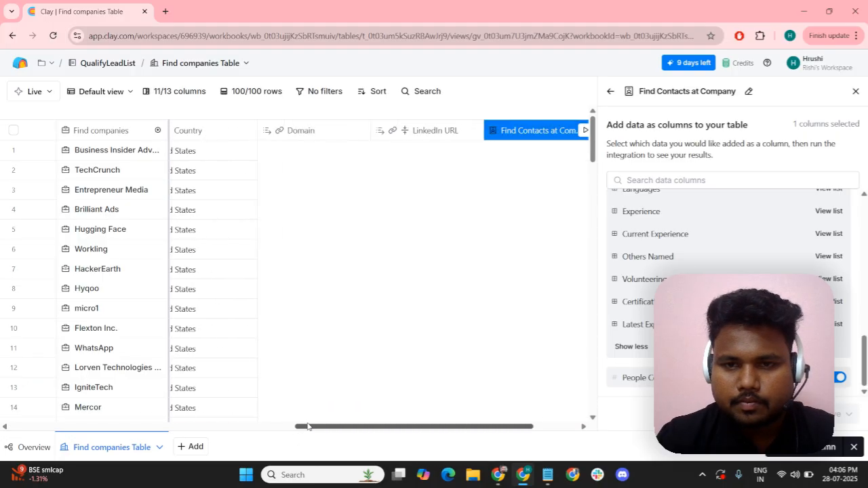
Close the enrichment settings and examine the Find Contacts at Company column and its people count column in the table
drag(295, 426, 50, 426)
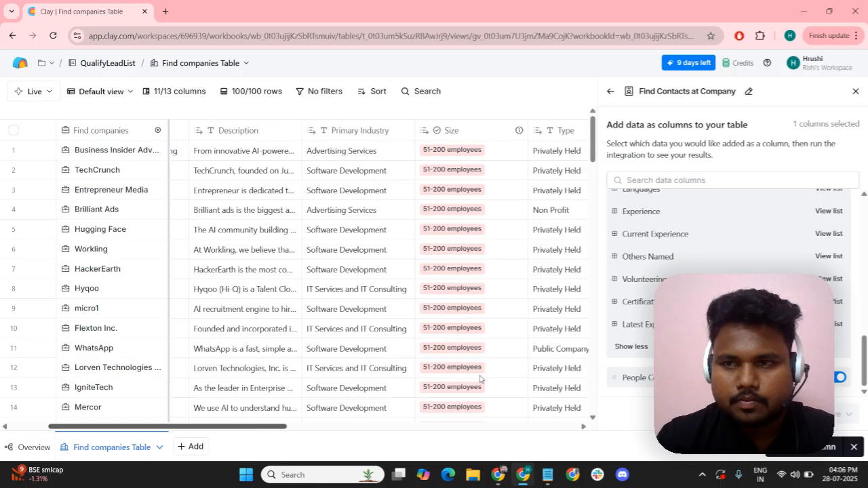
click(856, 91)
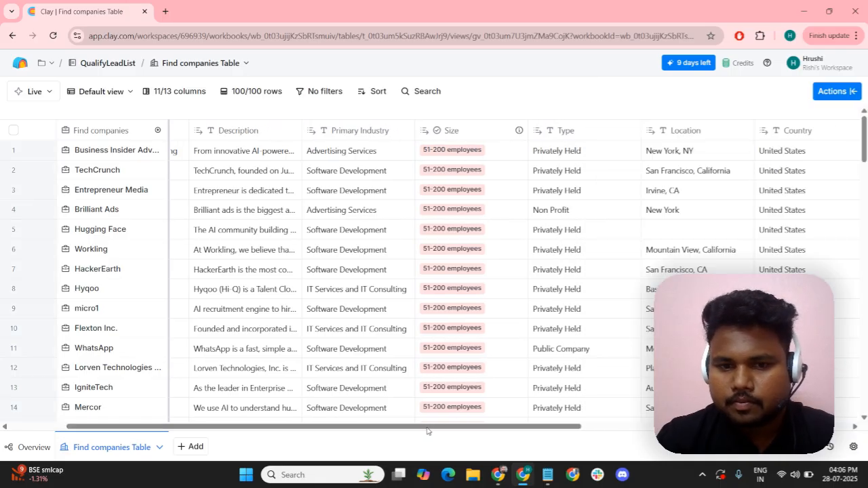
drag(426, 427, 665, 424)
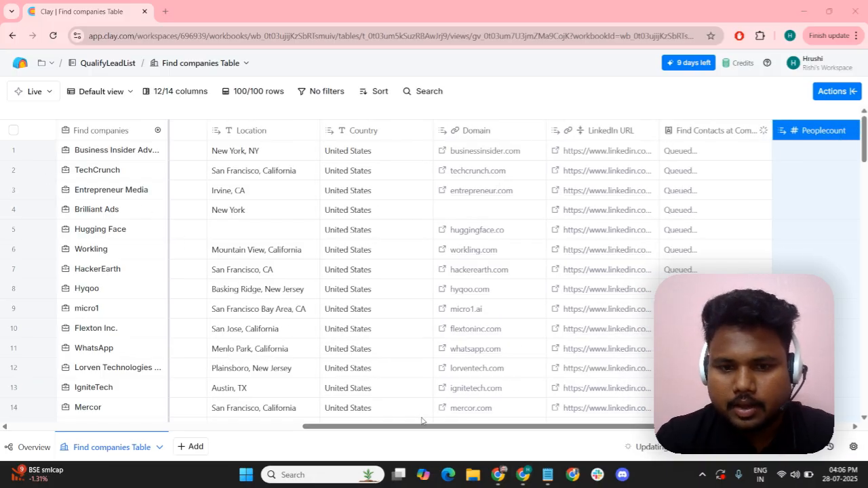
Delete the Type column from the companies table
drag(416, 429, 268, 430)
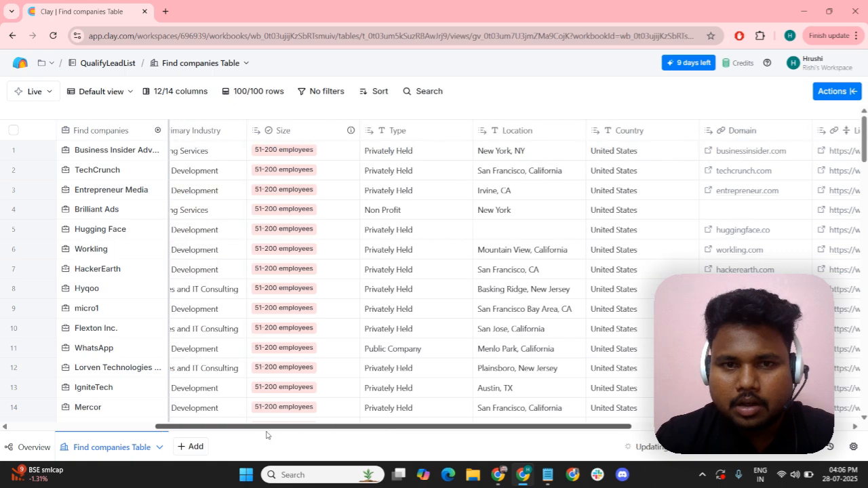
click(401, 132)
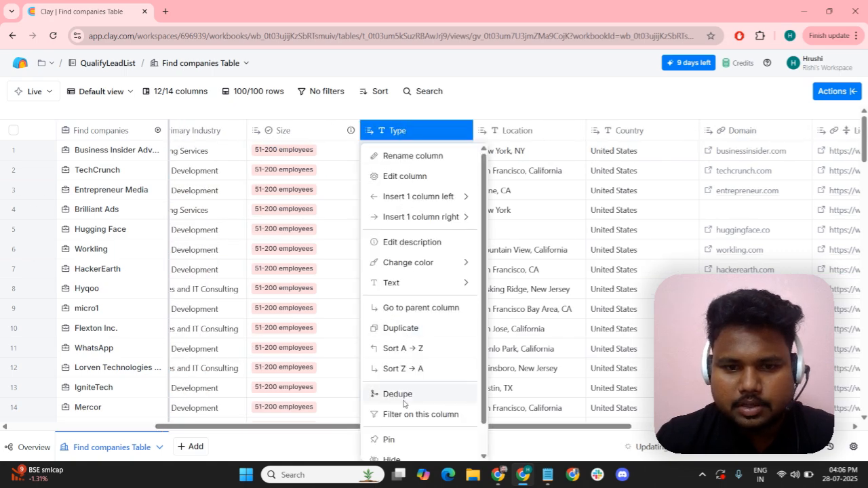
scroll(405, 454, down, 1)
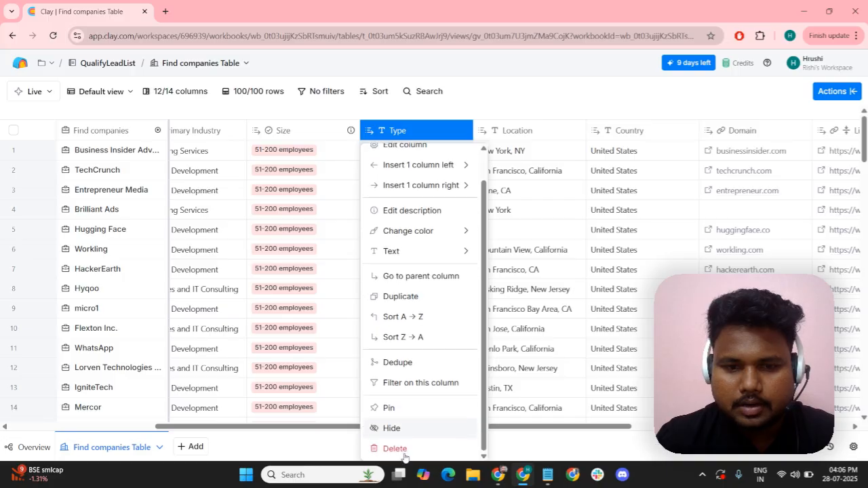
click(403, 450)
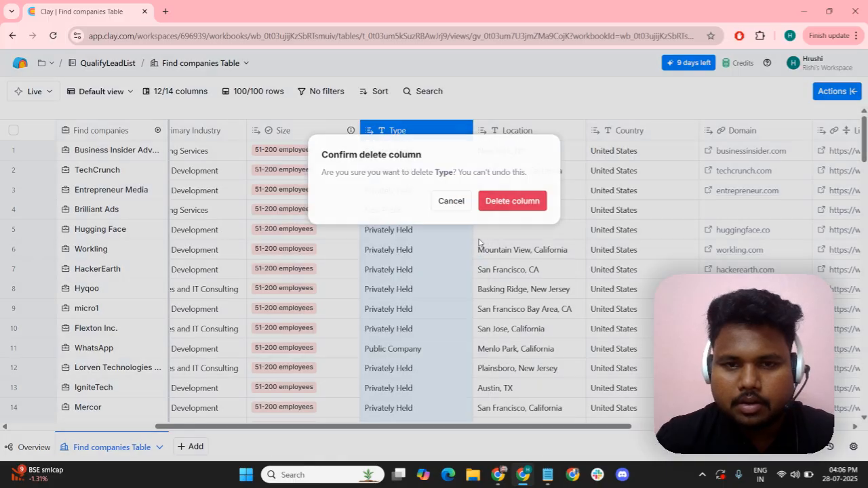
click(513, 207)
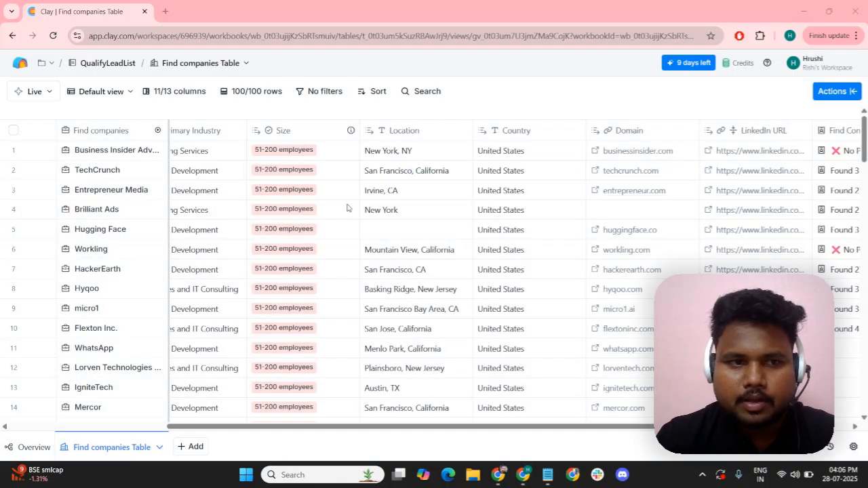
Examine the first company's cell details for source fields such as Country that can be added as columns, and close them
click(97, 155)
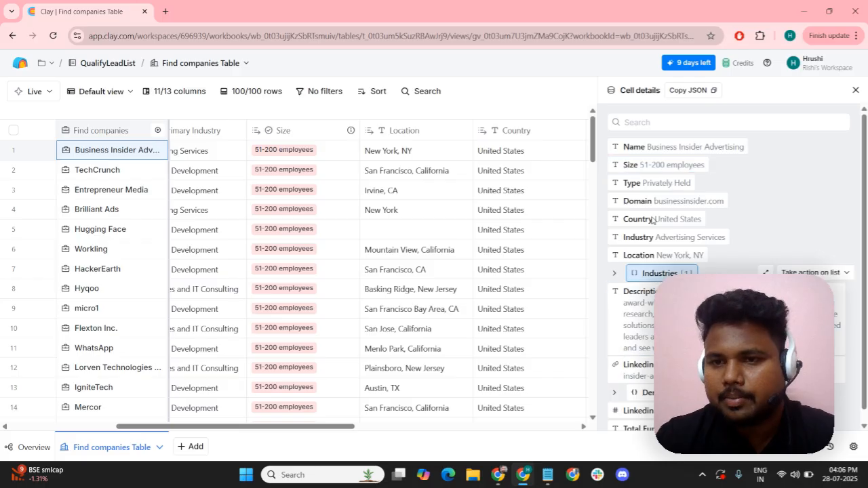
click(856, 91)
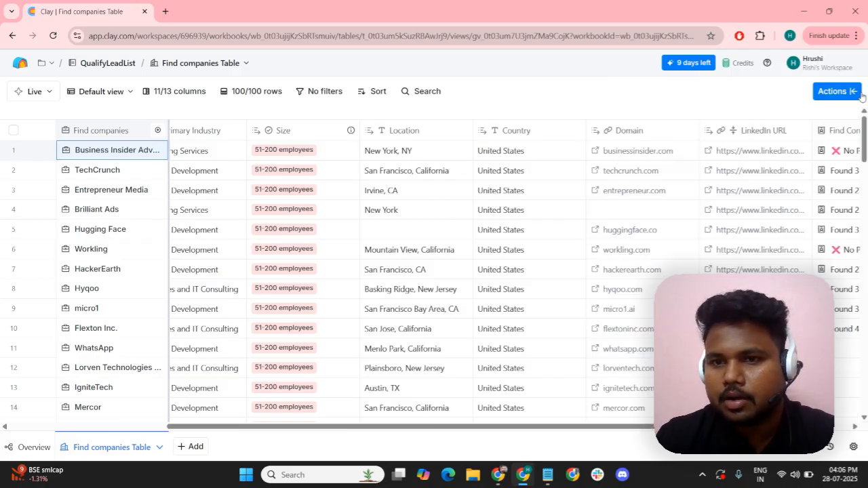
click(112, 155)
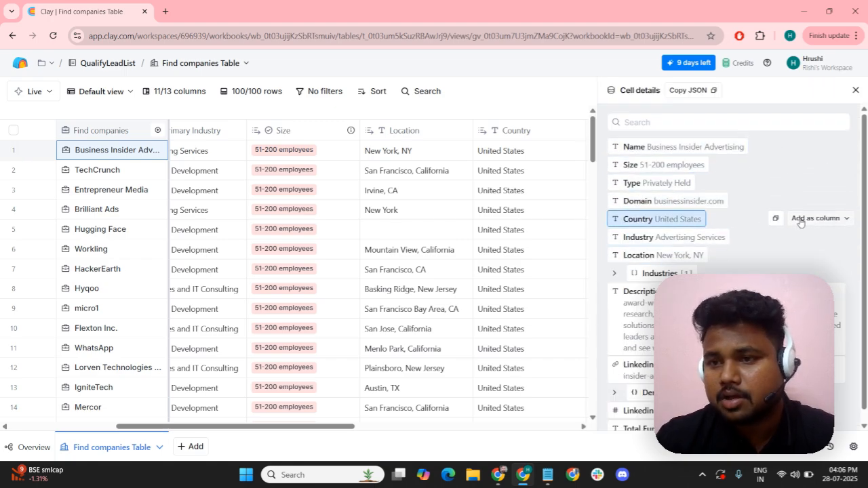
click(856, 91)
Delete the Country column from the companies table
click(516, 131)
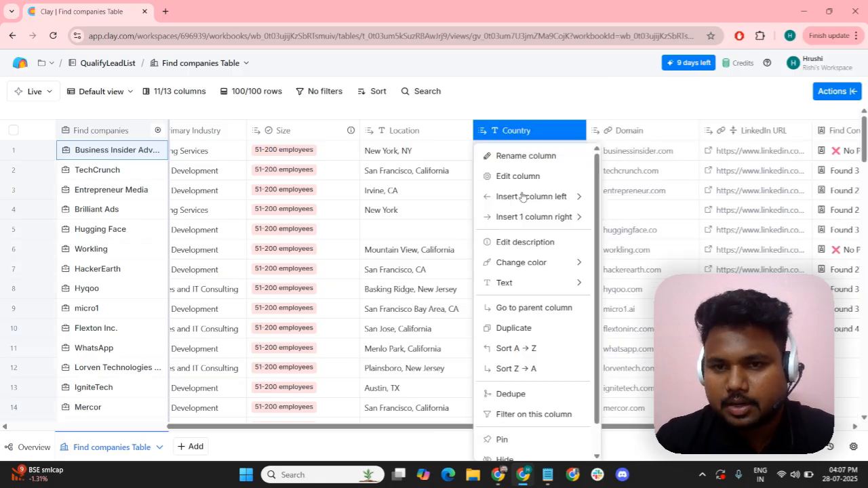
scroll(527, 360, down, 1)
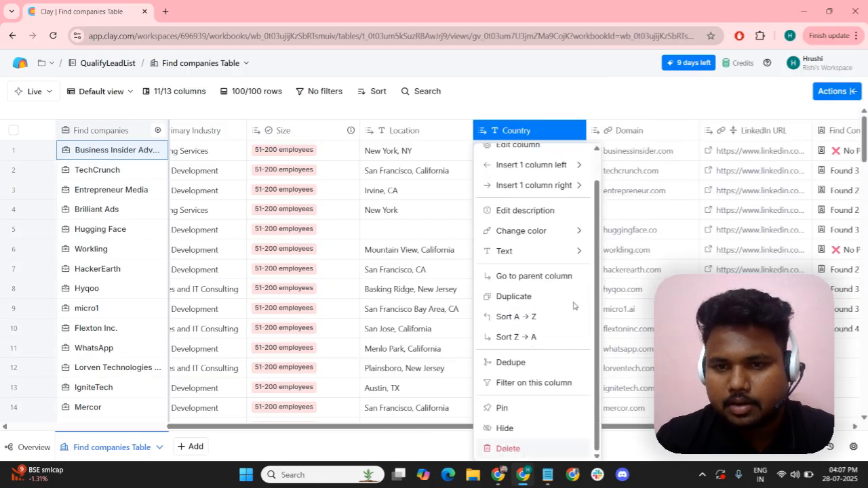
click(521, 451)
key(Return)
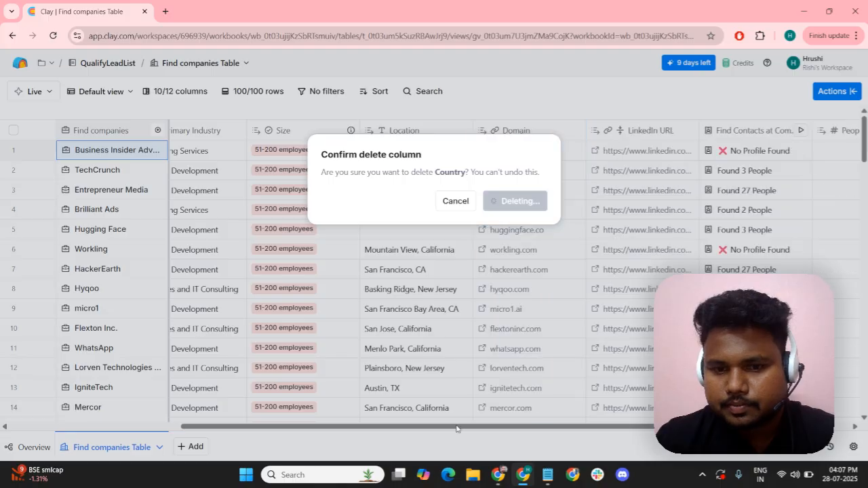
drag(456, 429, 635, 426)
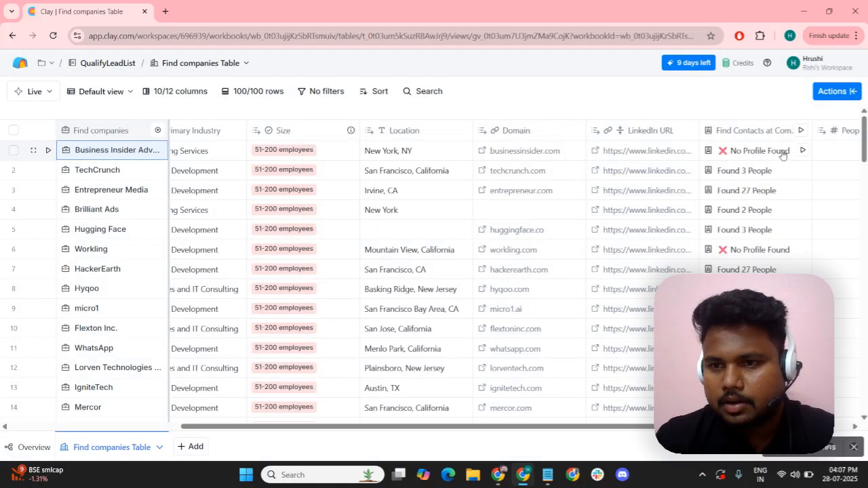
scroll(761, 196, right, 3)
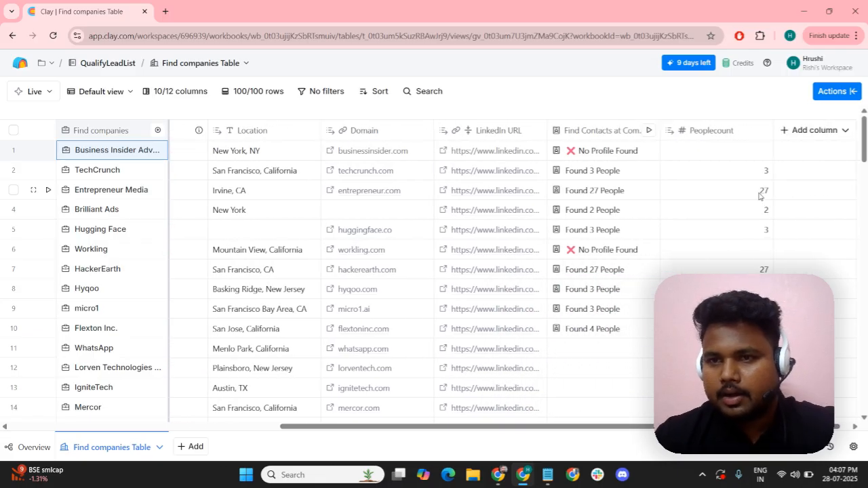
click(724, 135)
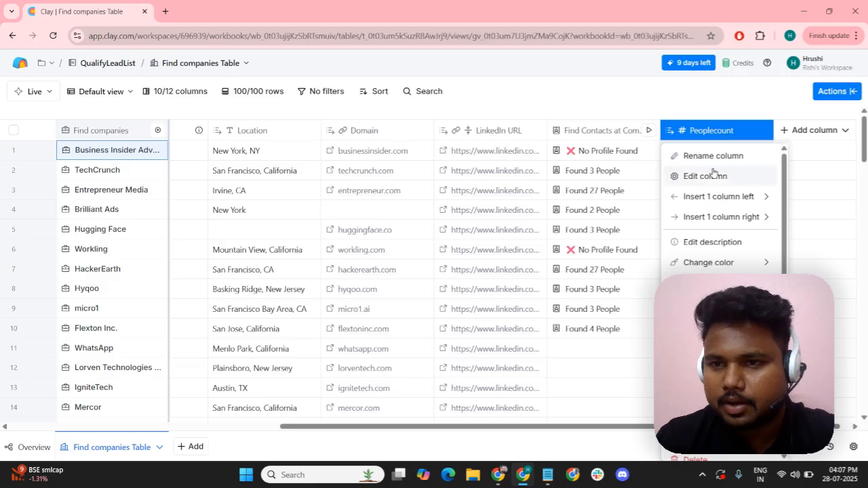
click(712, 156)
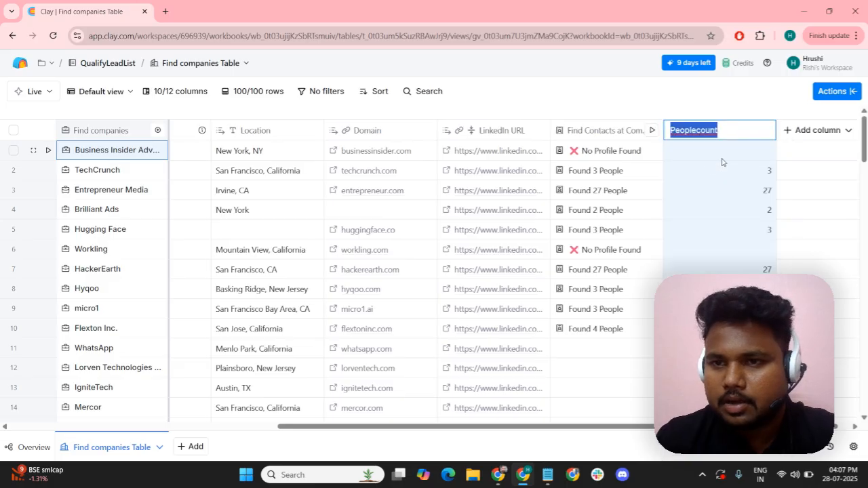
click(672, 130)
key(Return)
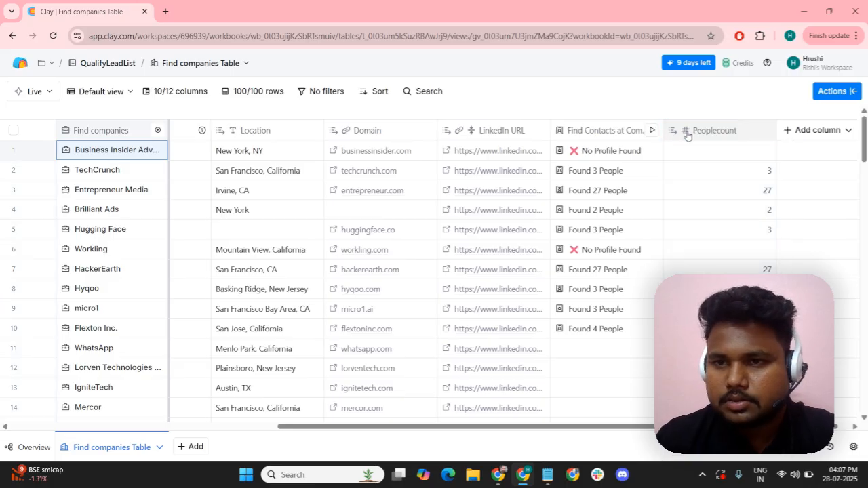
click(687, 135)
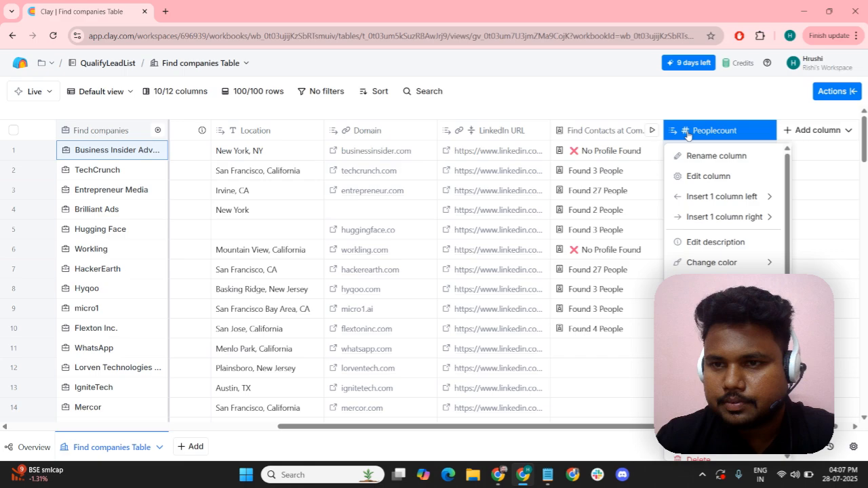
click(701, 177)
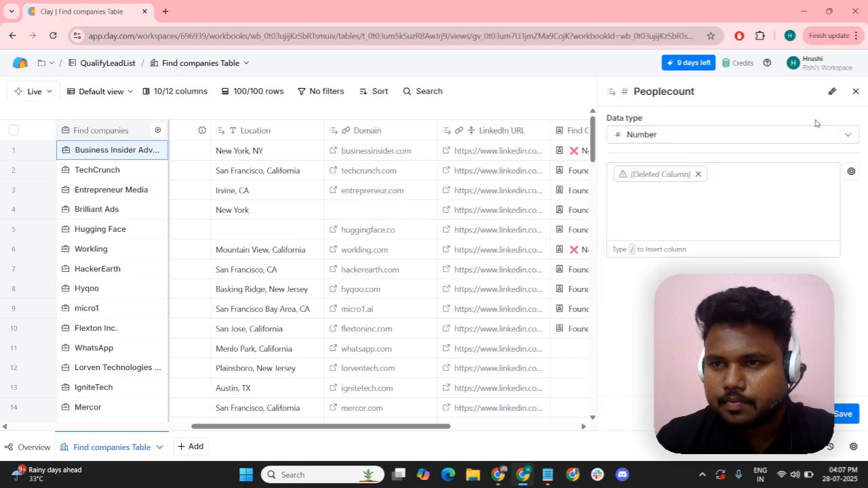
click(856, 93)
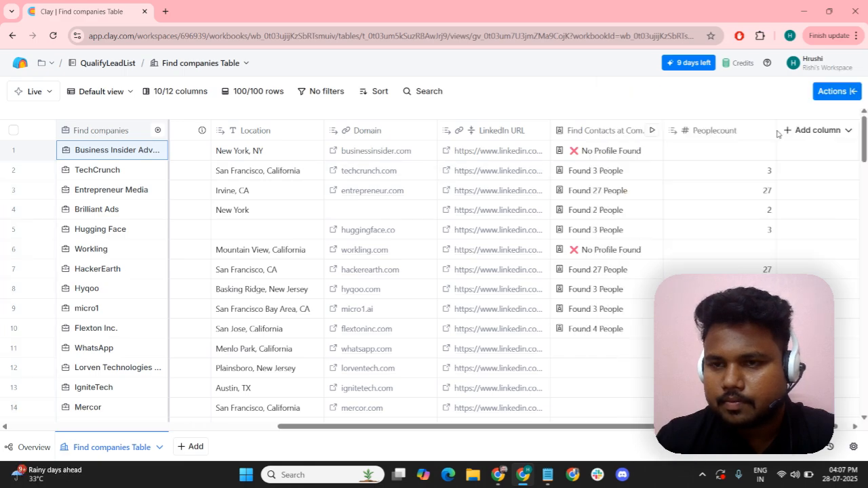
Rename the Peoplecount column to SalesPeoplecount
click(719, 133)
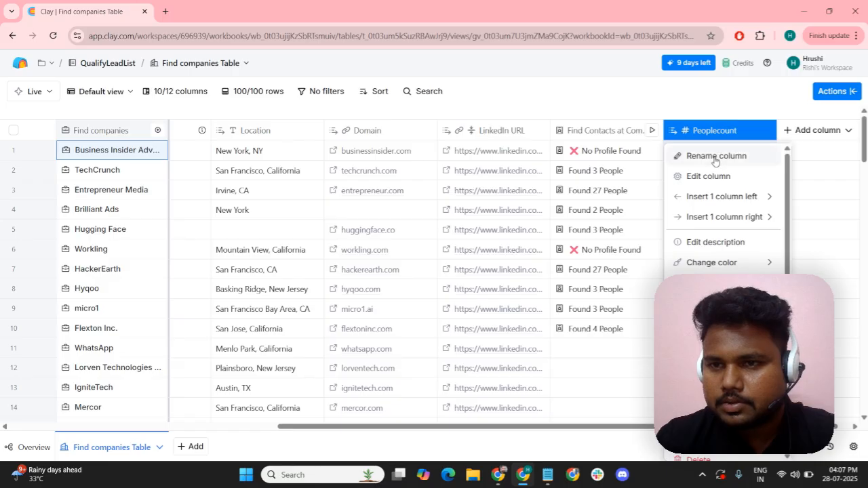
click(715, 156)
click(676, 131)
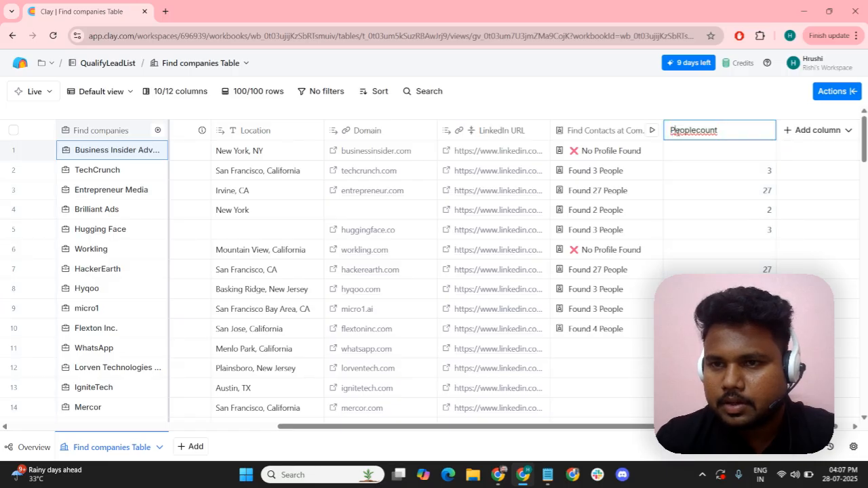
text(Sales)
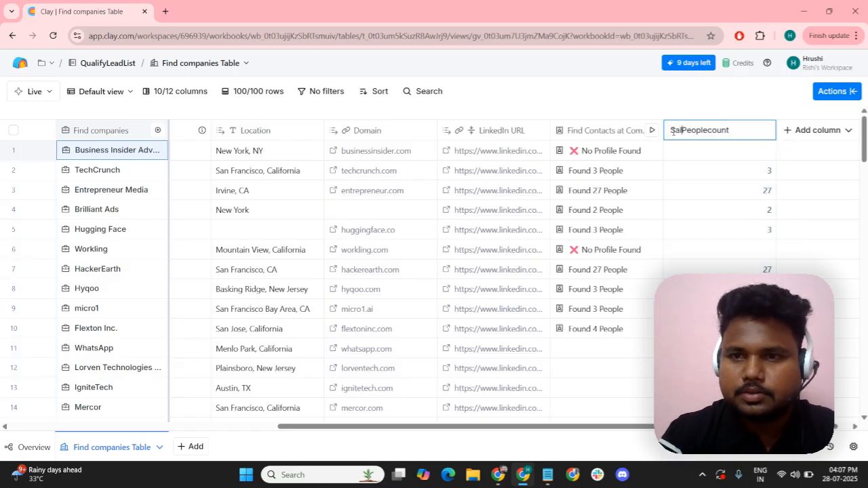
key(Return)
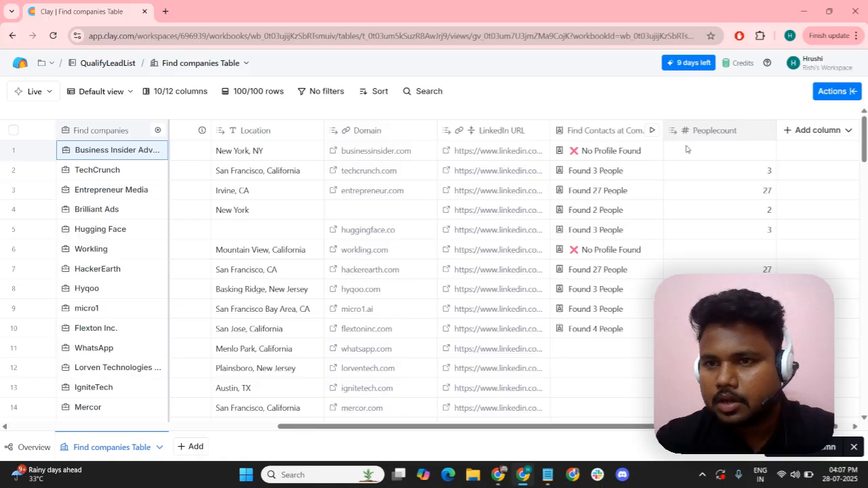
Open TechCrunch's Find Contacts at Company cell details and examine the fields of the first person, including the job title
scroll(610, 286, down, 1)
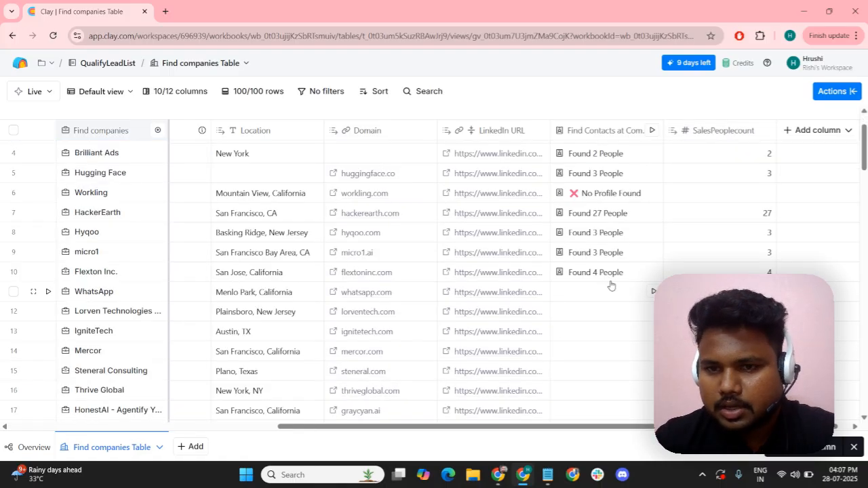
scroll(614, 258, up, 1)
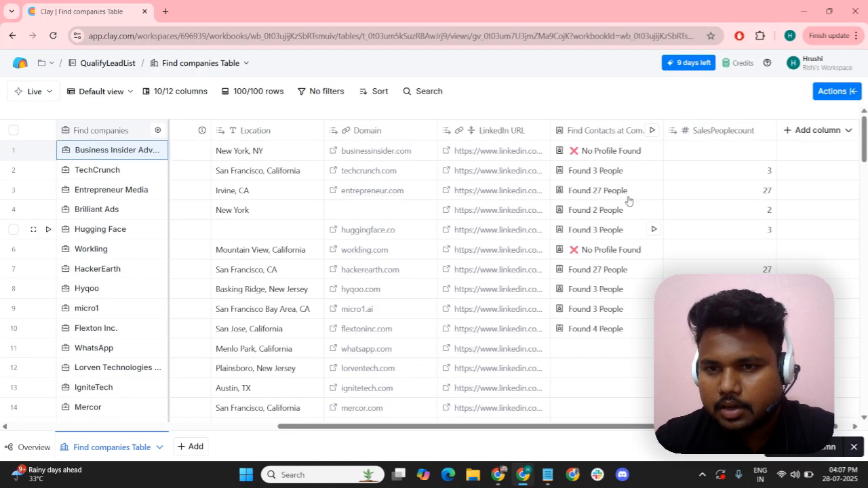
click(584, 171)
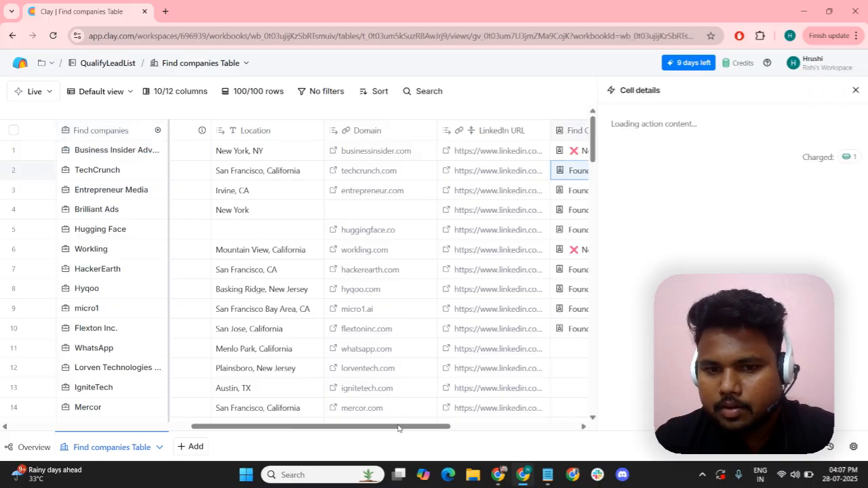
drag(388, 429, 463, 433)
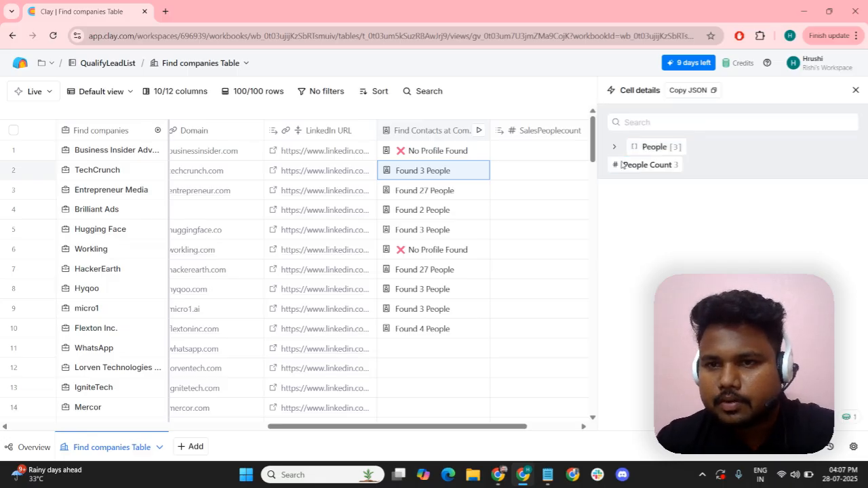
click(615, 146)
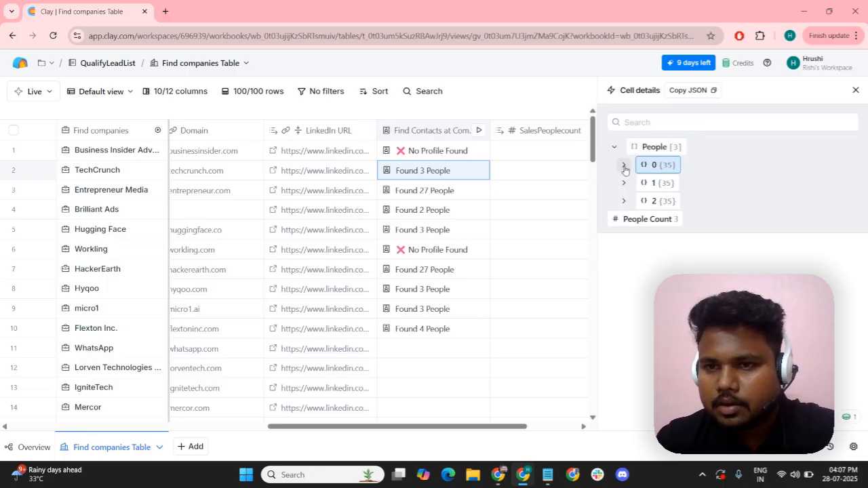
click(624, 166)
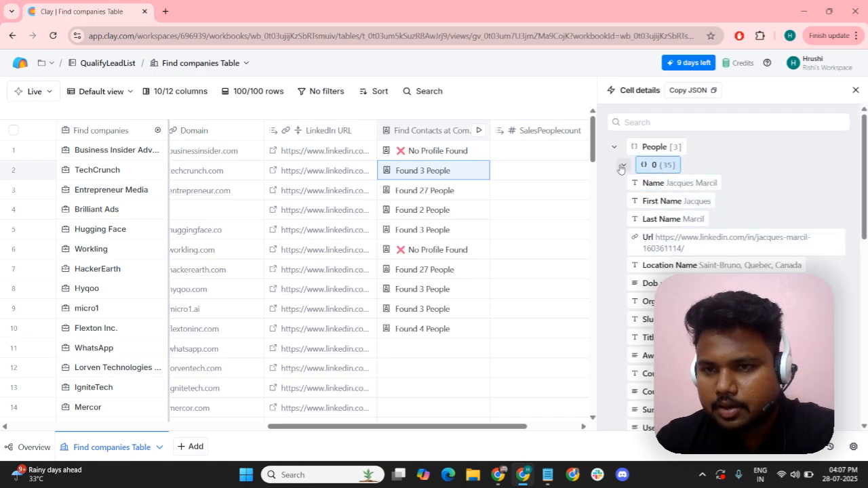
click(622, 167)
click(624, 166)
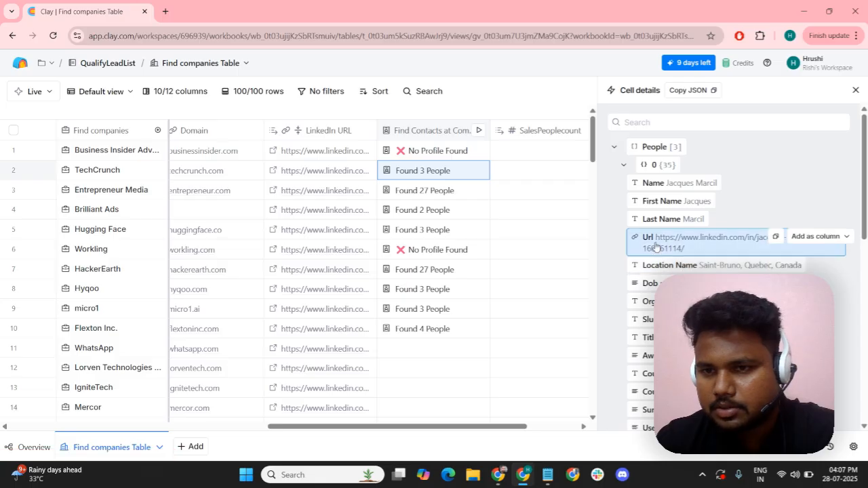
scroll(714, 250, down, 2)
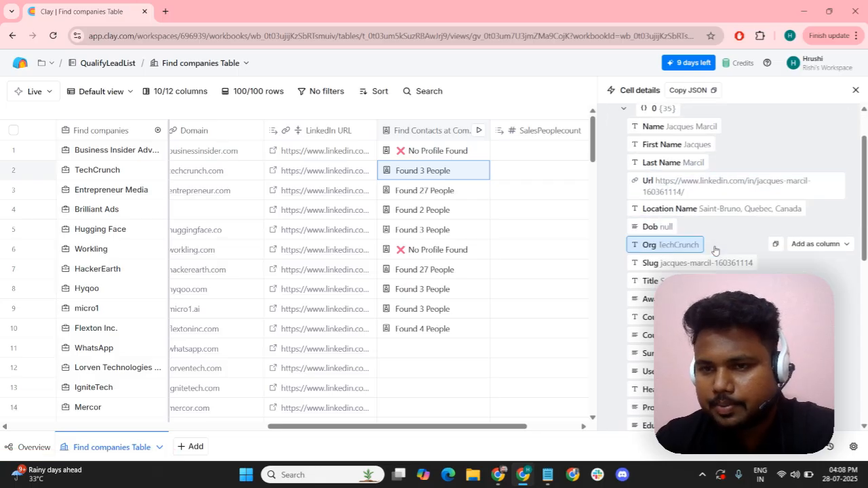
scroll(668, 258, down, 1)
scroll(673, 268, down, 1)
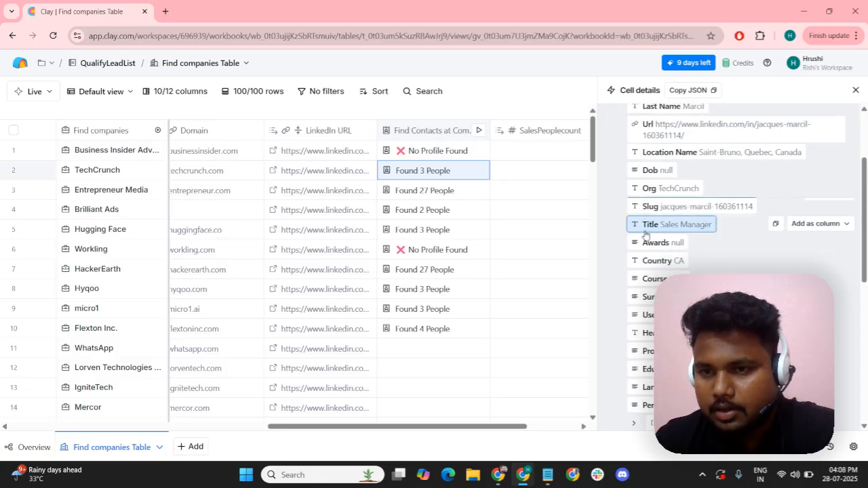
scroll(678, 231, up, 3)
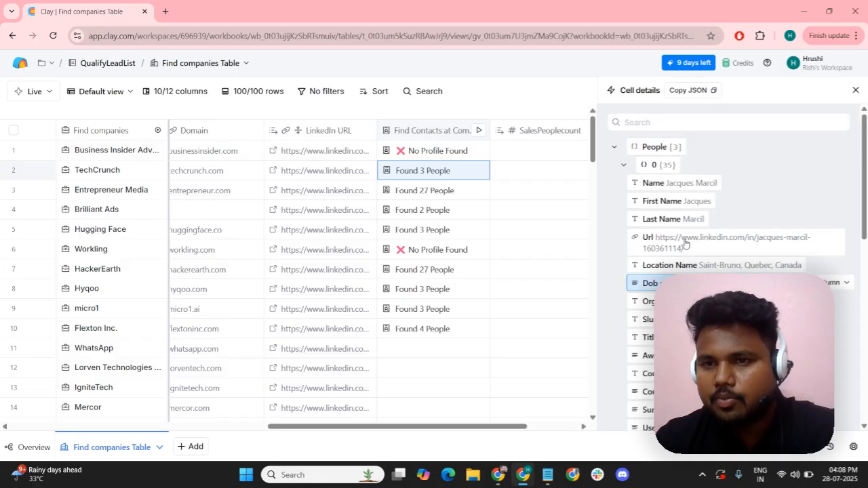
Search TechCrunch's cell details for "title", review the job titles of the listed people, and close the details
click(656, 123)
text(title)
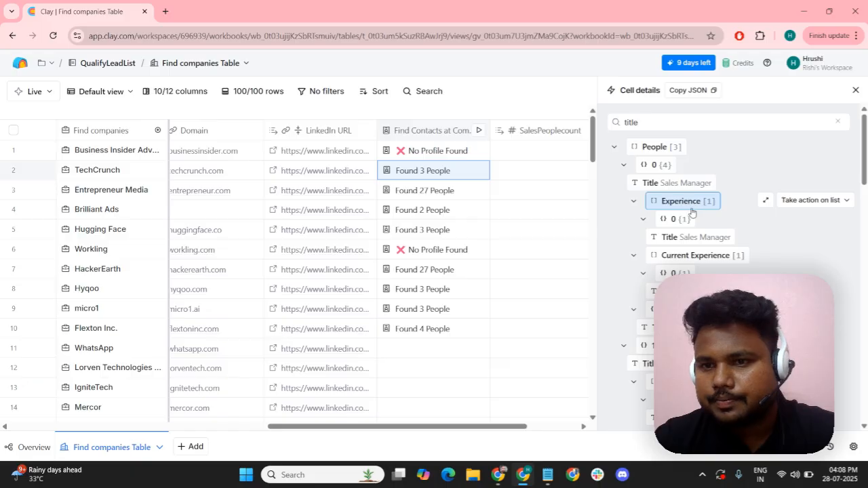
scroll(719, 244, down, 3)
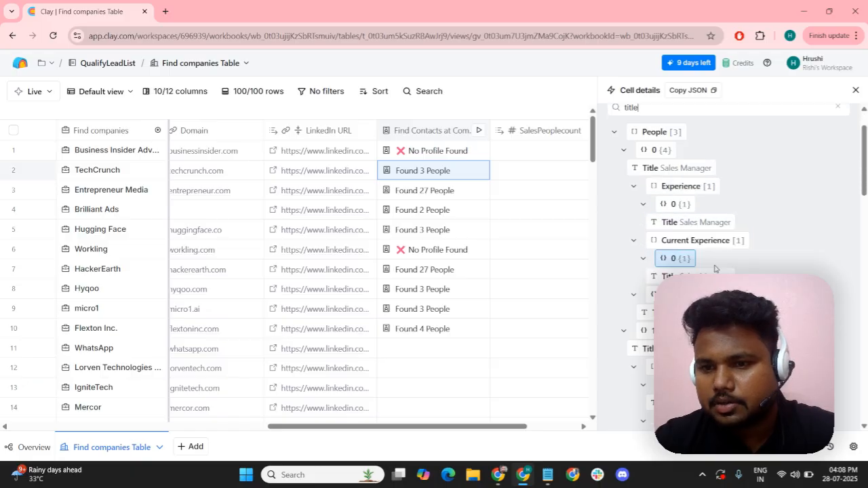
scroll(732, 272, down, 3)
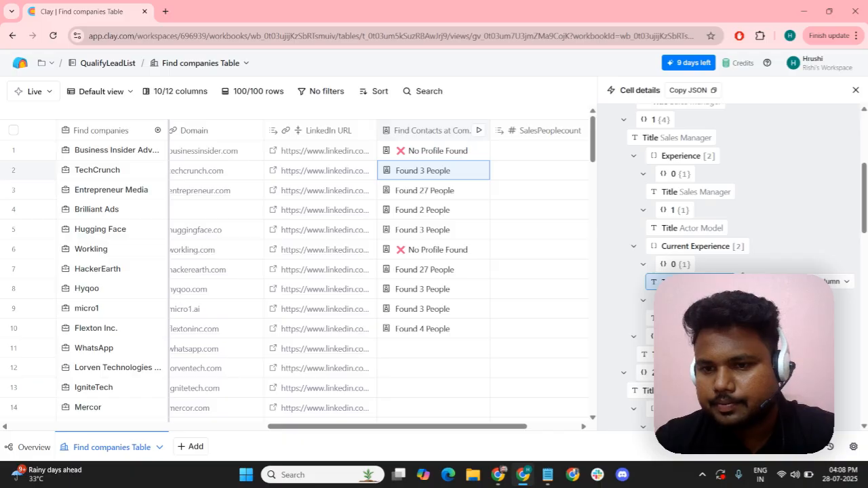
click(857, 90)
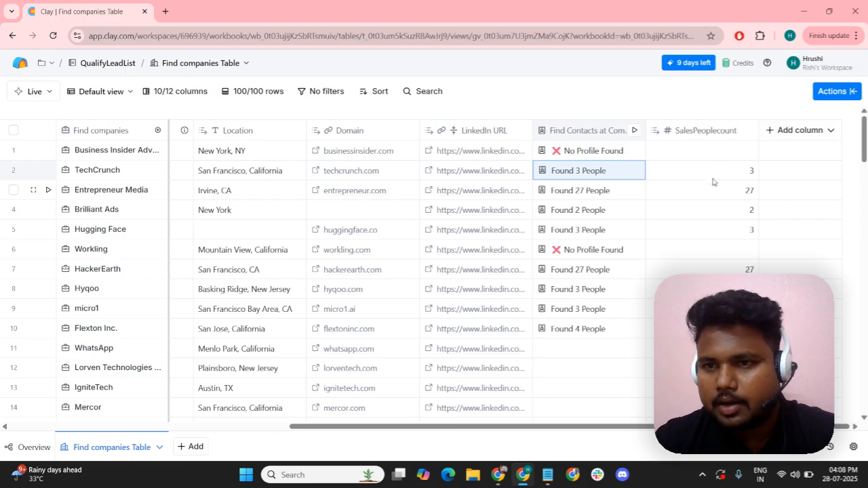
Run the Find Contacts at Company enrichment on the remaining rows and check its progress down the table
click(635, 132)
click(668, 177)
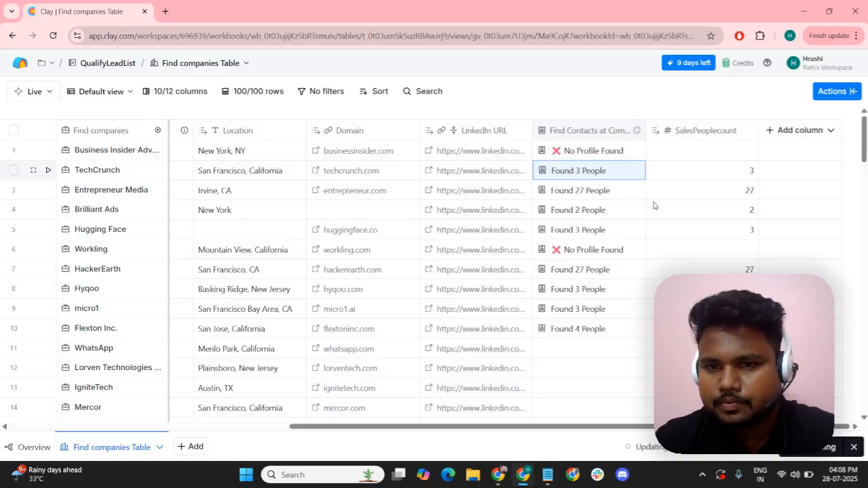
scroll(627, 279, down, 5)
scroll(626, 285, down, 5)
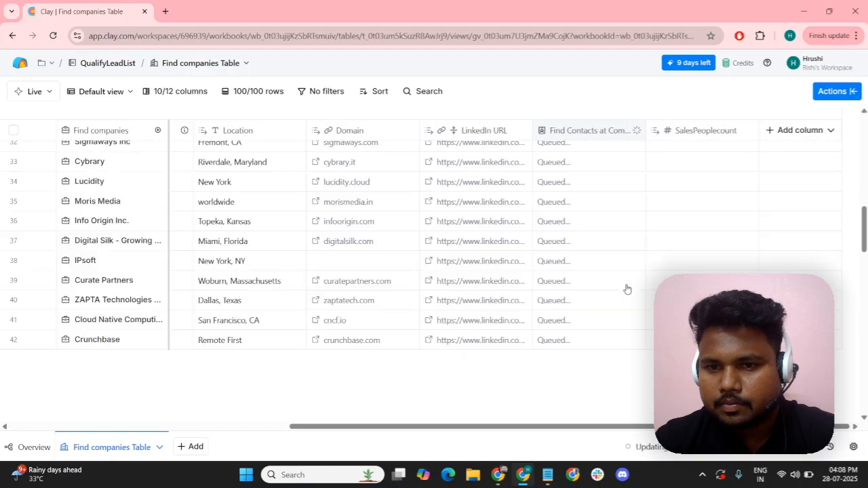
scroll(630, 312, up, 10)
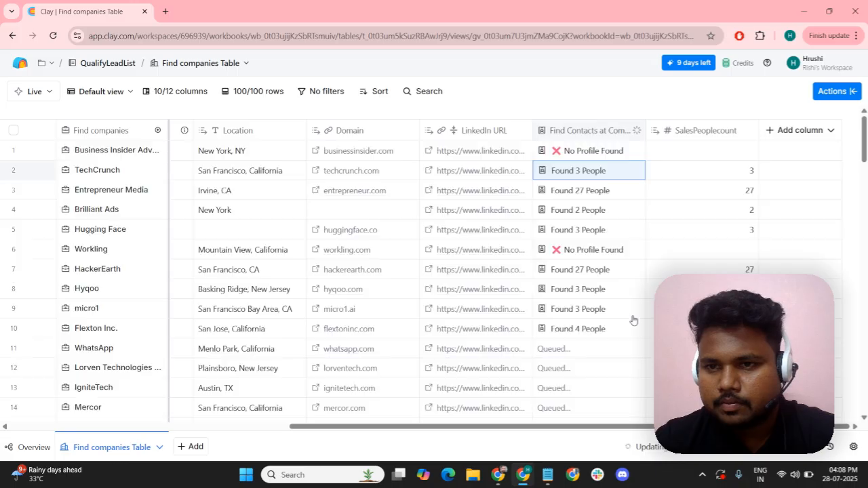
scroll(633, 320, down, 2)
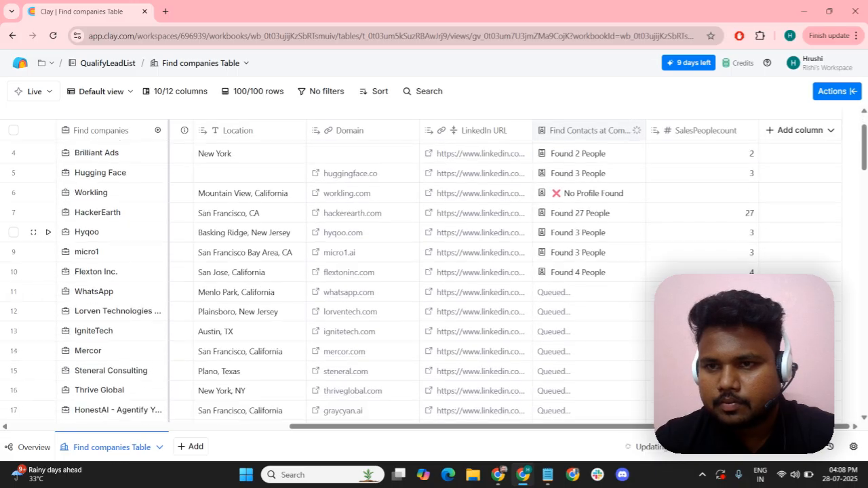
scroll(672, 353, up, 2)
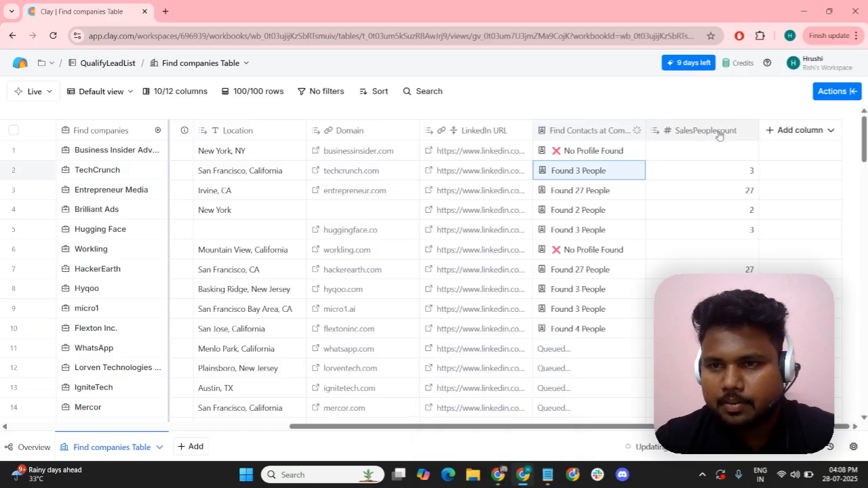
Switch to the Miro board to review the Company Headcount and Enrich Company stage of the plan, and return to the Clay table
click(498, 475)
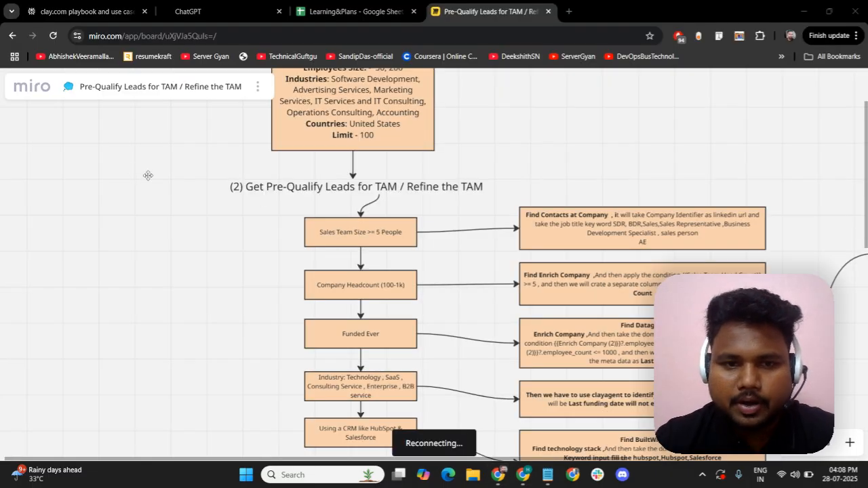
scroll(449, 285, down, 1)
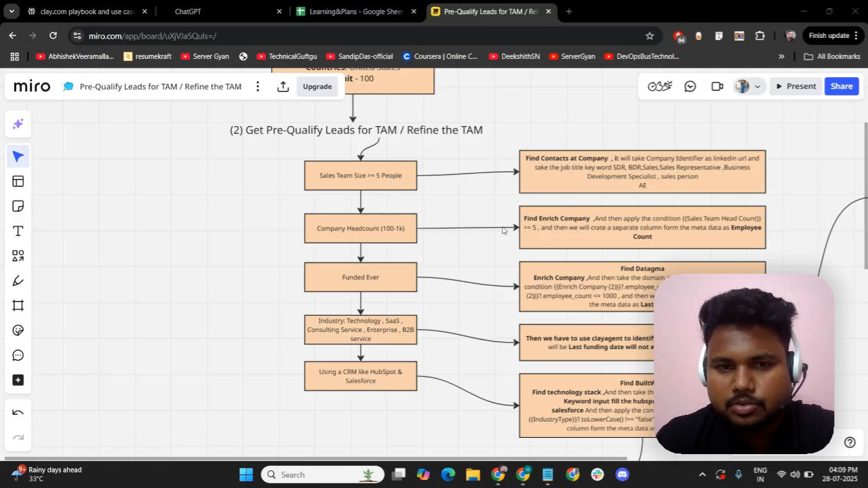
mouse_move(523, 474)
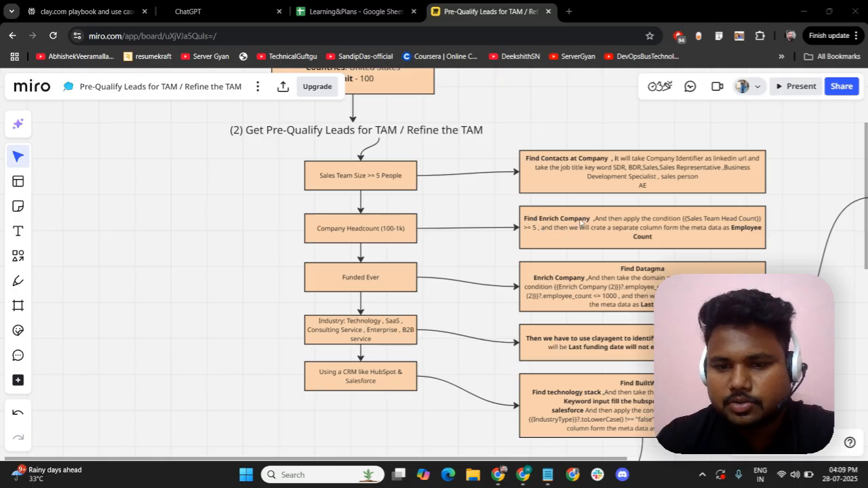
click(523, 475)
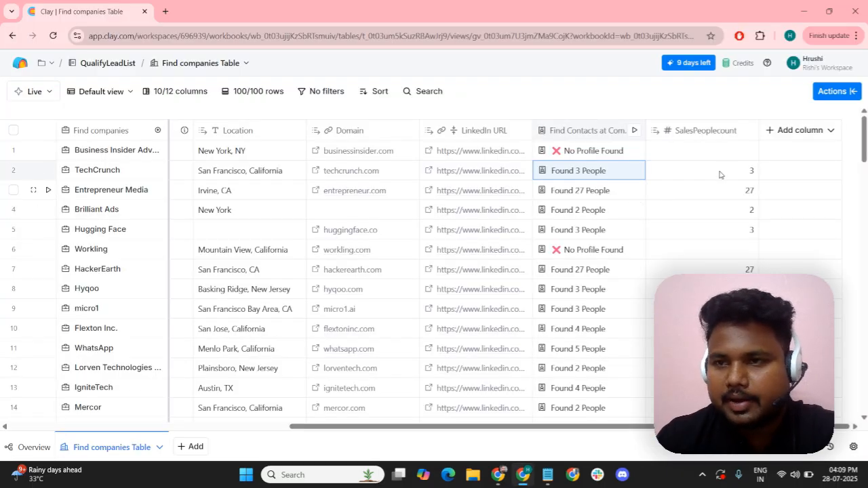
Search the available actions for "enrich comapny", open the Enrich Company enrichment, and review its column mapping and run settings
click(825, 92)
click(660, 118)
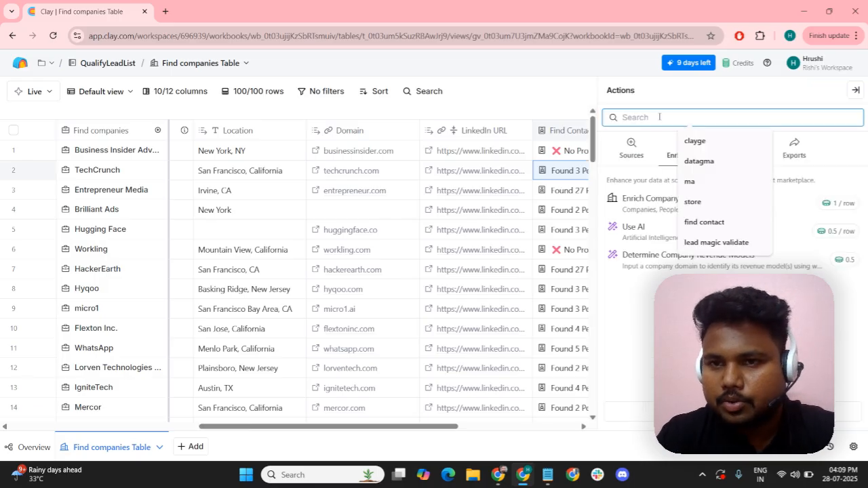
text(e)
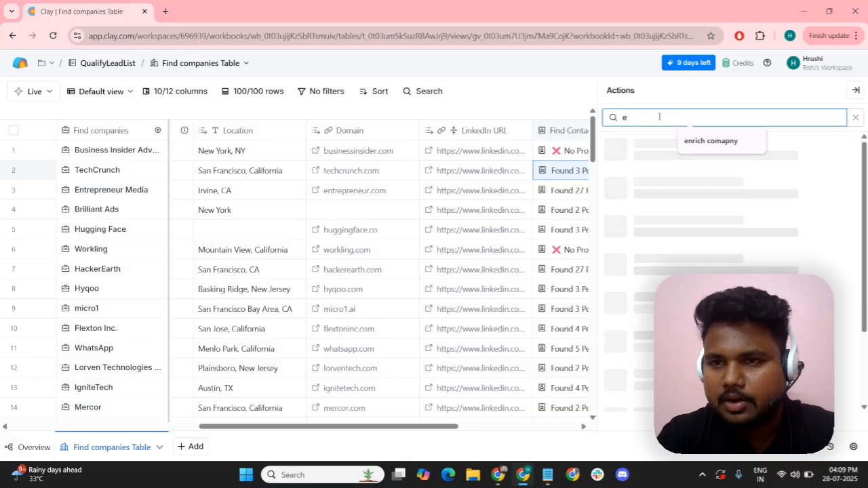
click(729, 142)
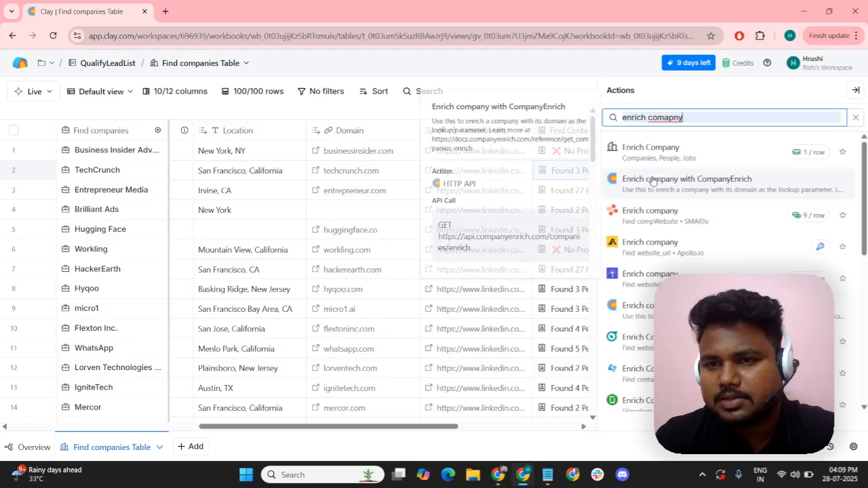
click(684, 164)
scroll(627, 228, down, 2)
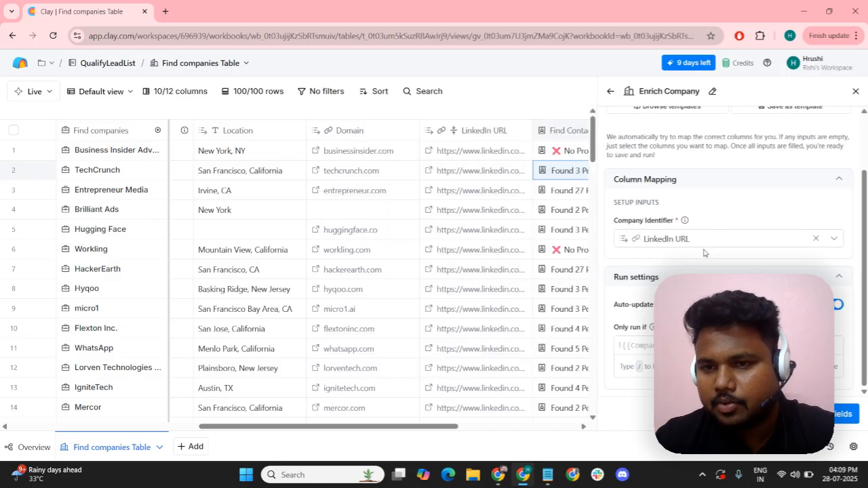
scroll(729, 251, up, 2)
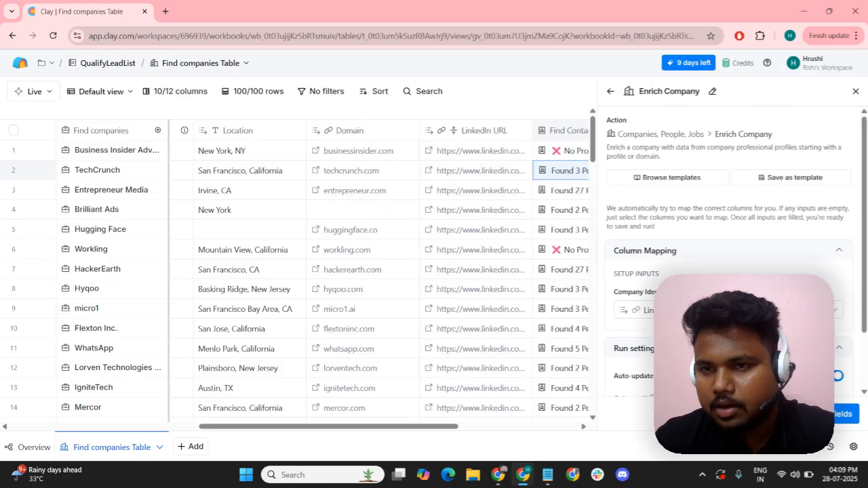
scroll(729, 251, down, 2)
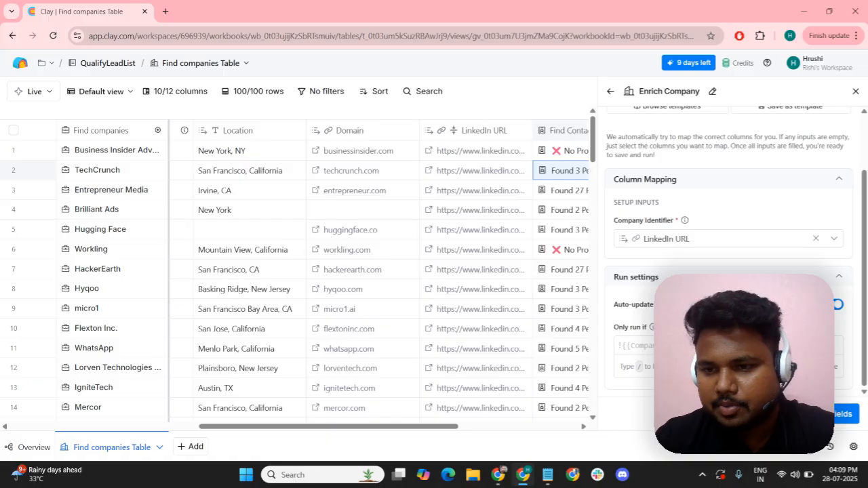
Generate and save a run condition for Enrich Company: "Only run if SalesPeoplecount >= 5", checking the sample outputs
click(819, 327)
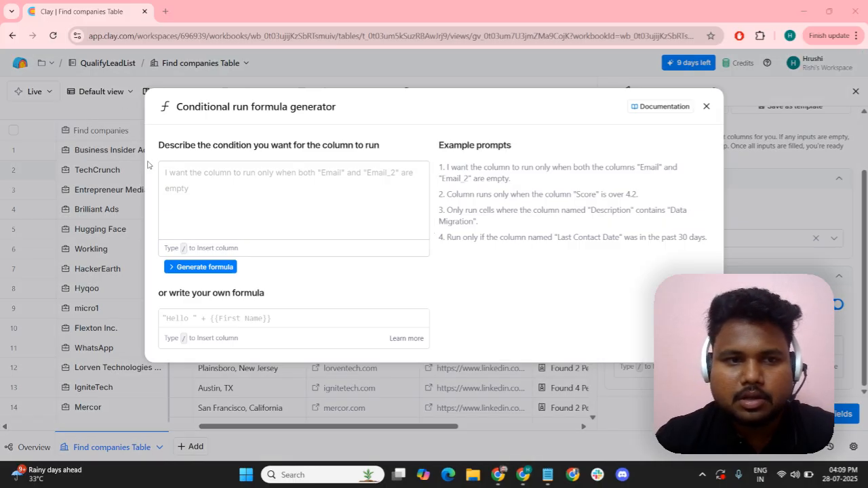
click(197, 186)
text(Only)
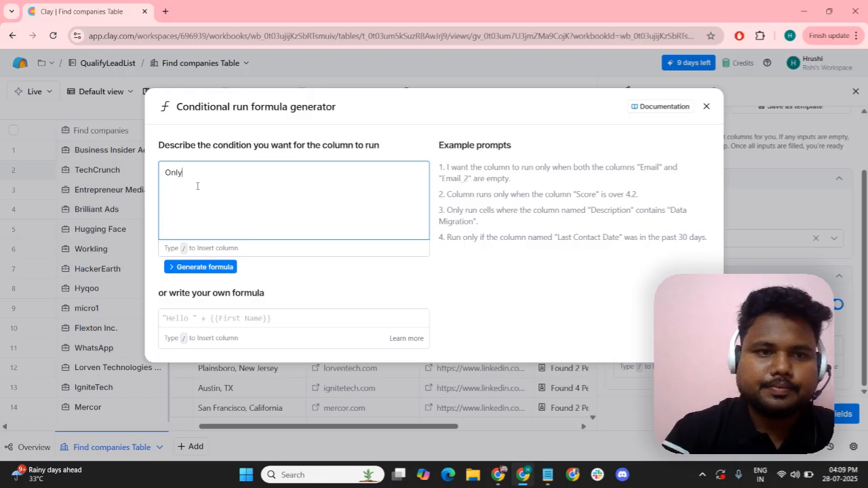
text( run )
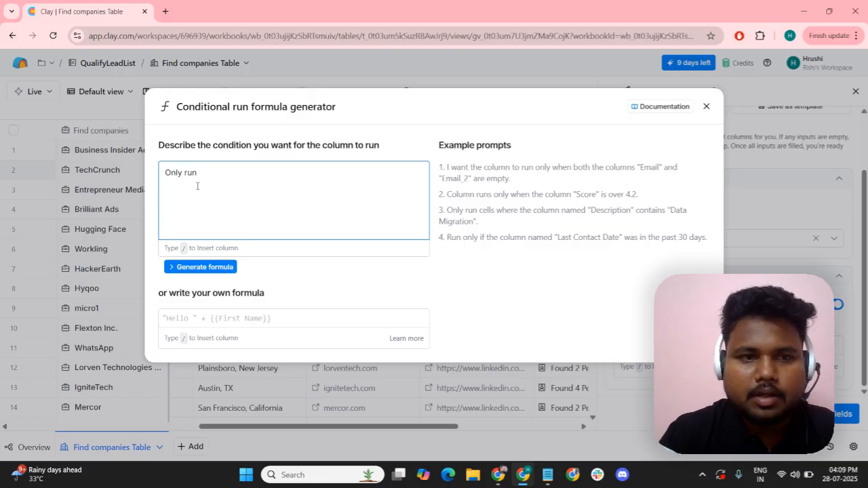
text(if /sales)
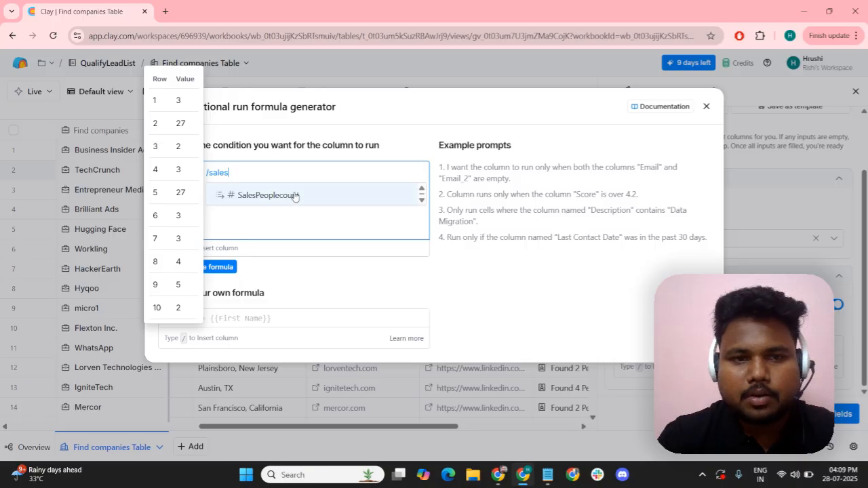
click(293, 195)
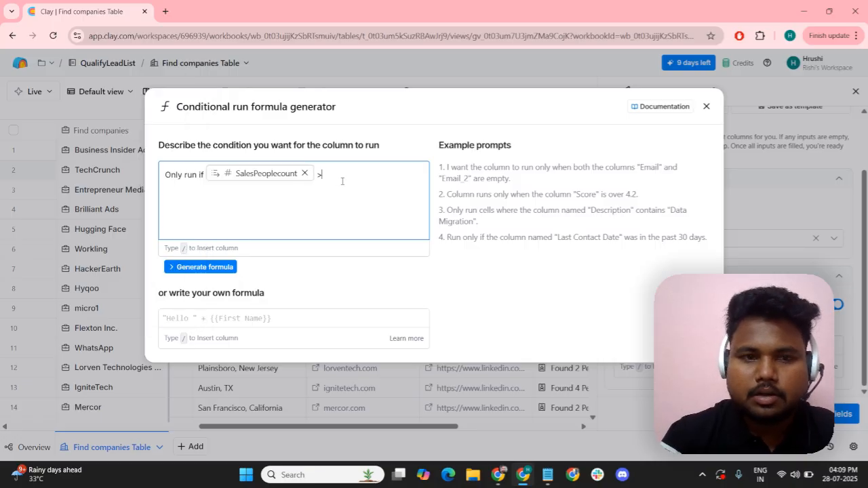
click(232, 266)
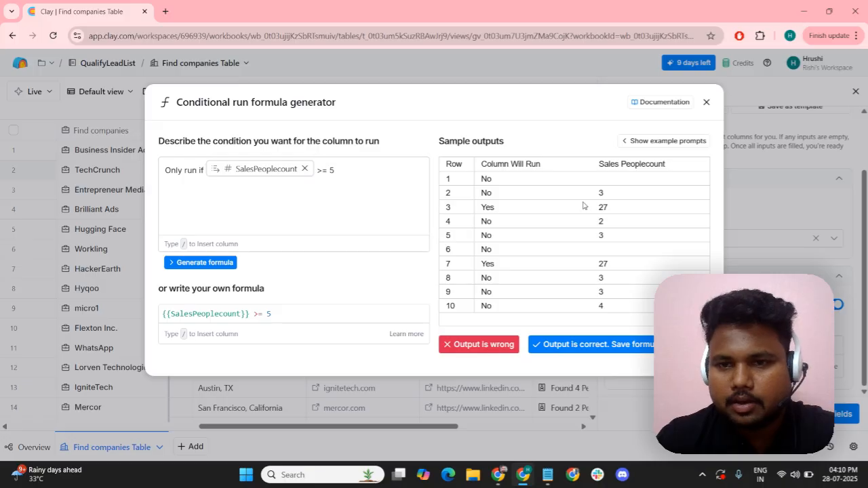
click(473, 208)
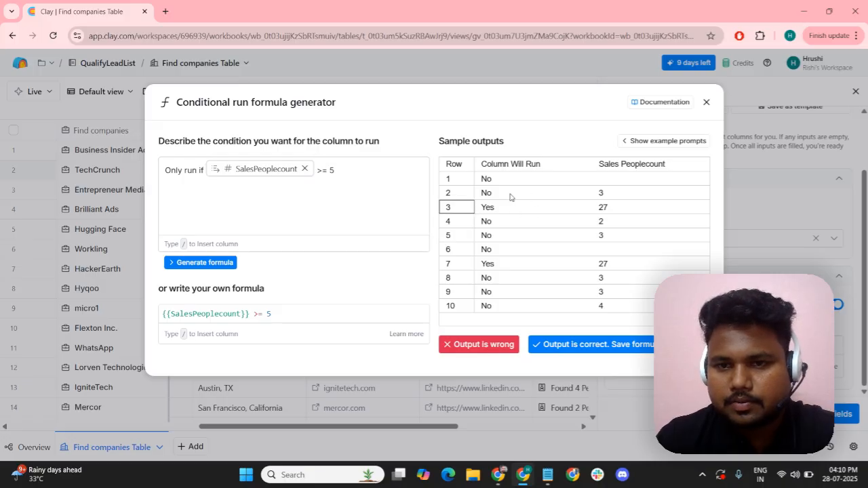
click(583, 348)
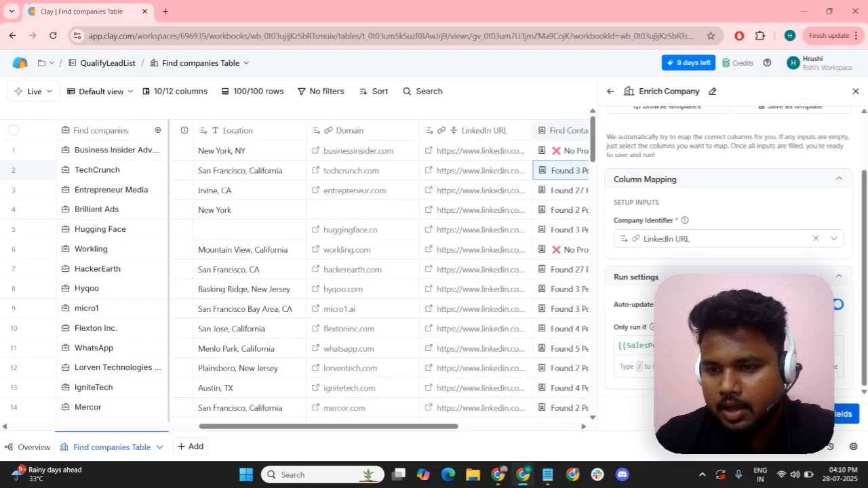
Continue to the Enrich Company output fields and turn off Name and Website, keeping only Employee Count
click(808, 413)
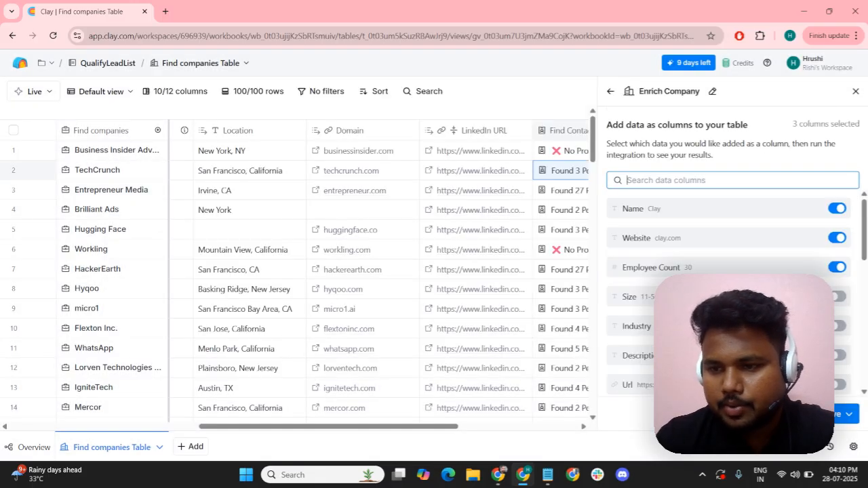
scroll(750, 261, down, 2)
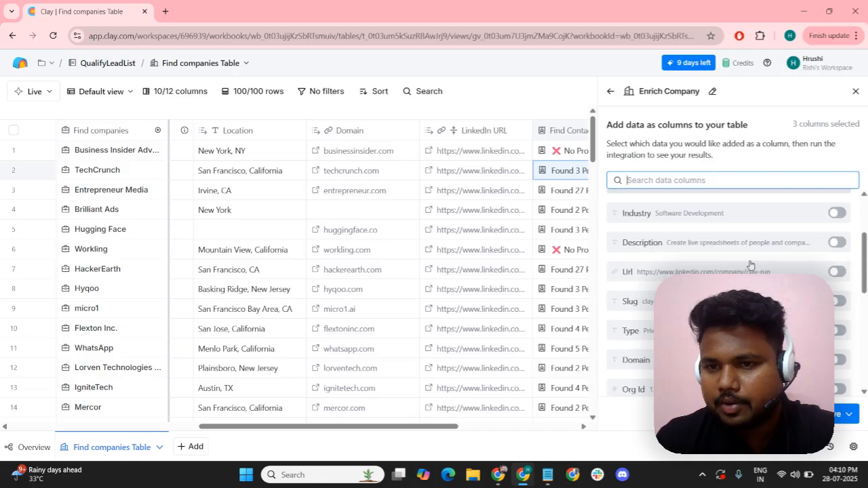
scroll(751, 264, up, 2)
click(837, 238)
click(837, 209)
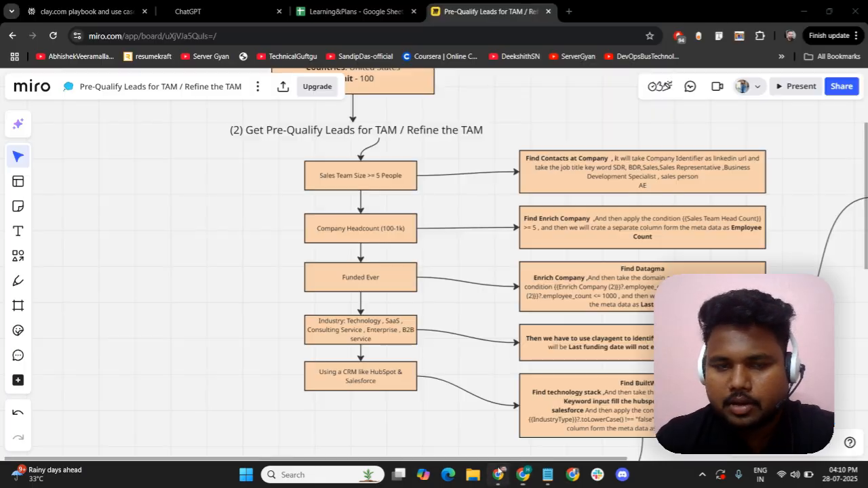
Check the Miro plan's headcount stage, return to Clay, and save Enrich Company with a run on the first 10 rows
click(498, 475)
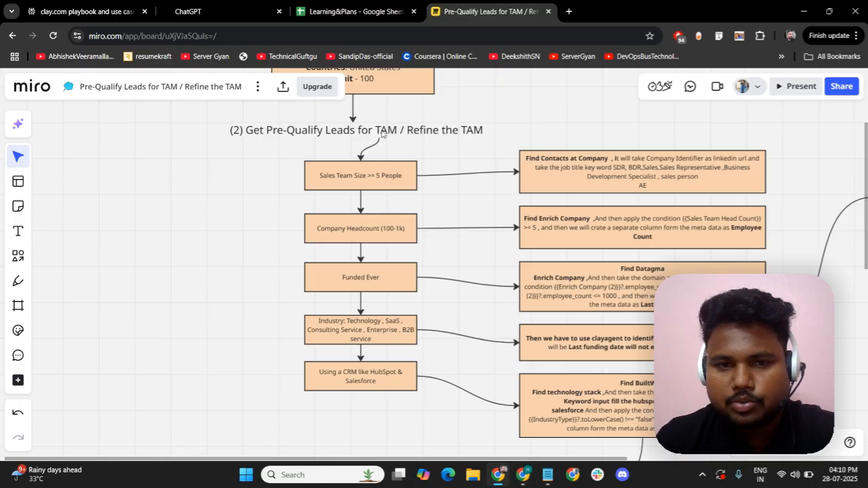
click(523, 475)
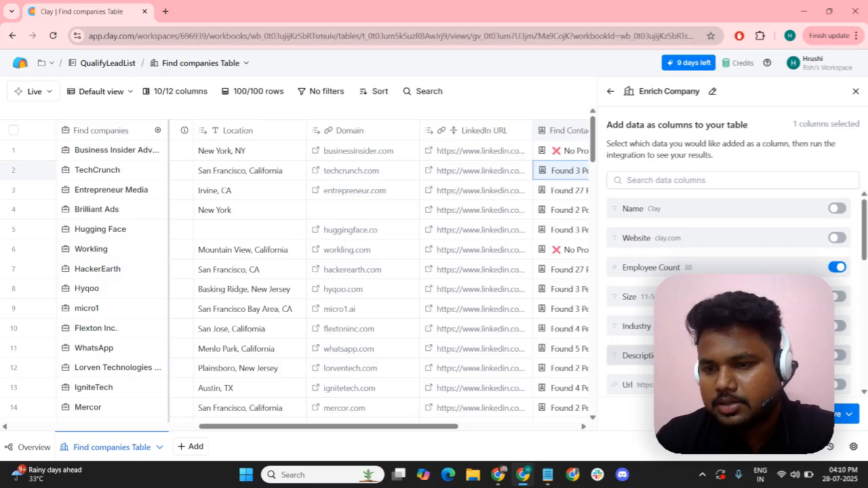
click(828, 414)
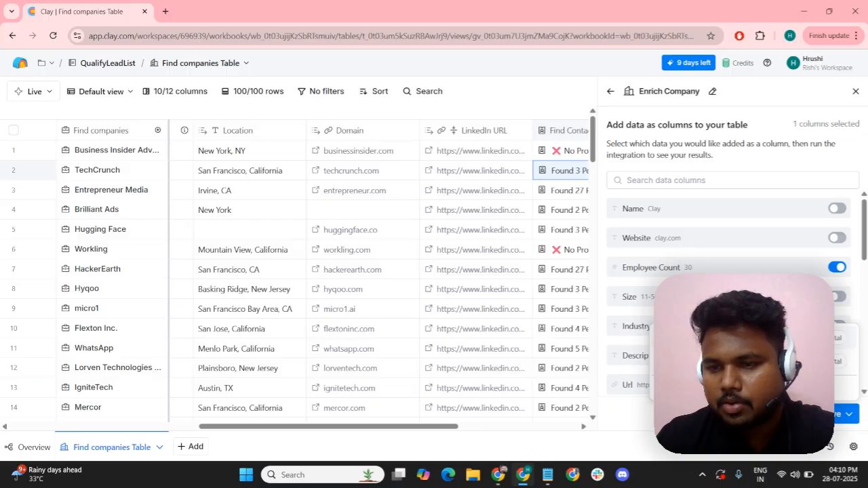
click(747, 338)
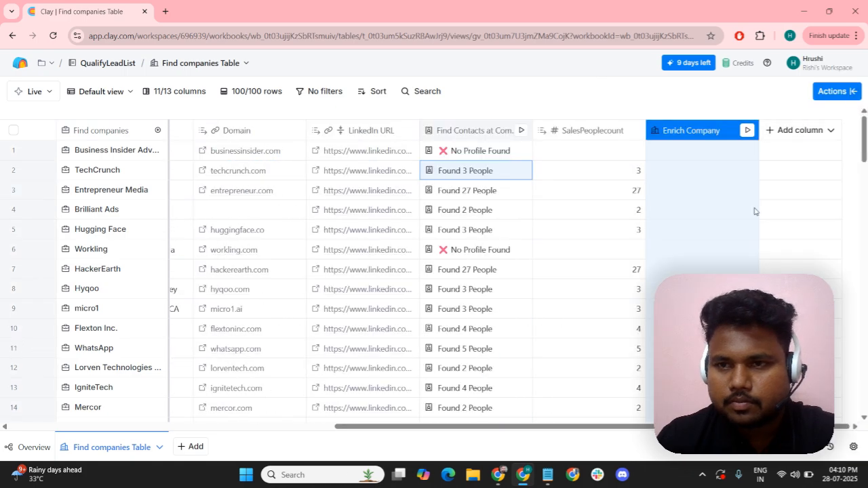
Examine the sales people counts down the table and the Enrich Company and Employee Count results for the first rows
scroll(617, 312, down, 5)
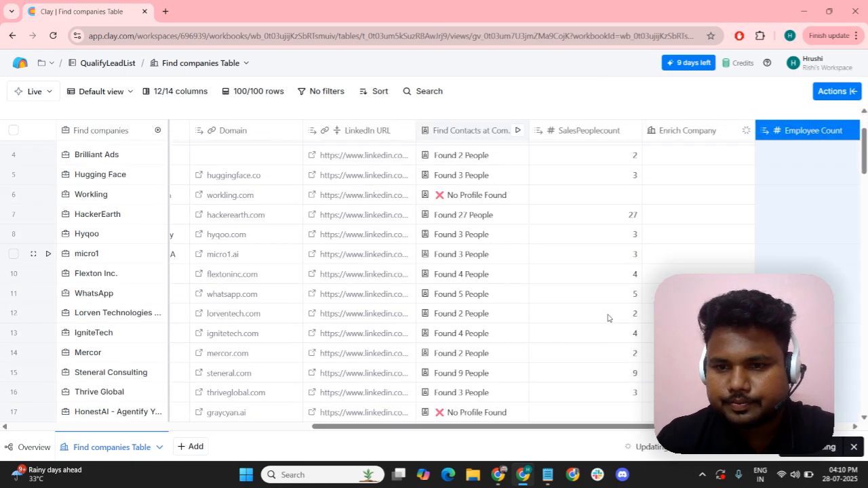
scroll(608, 322, down, 10)
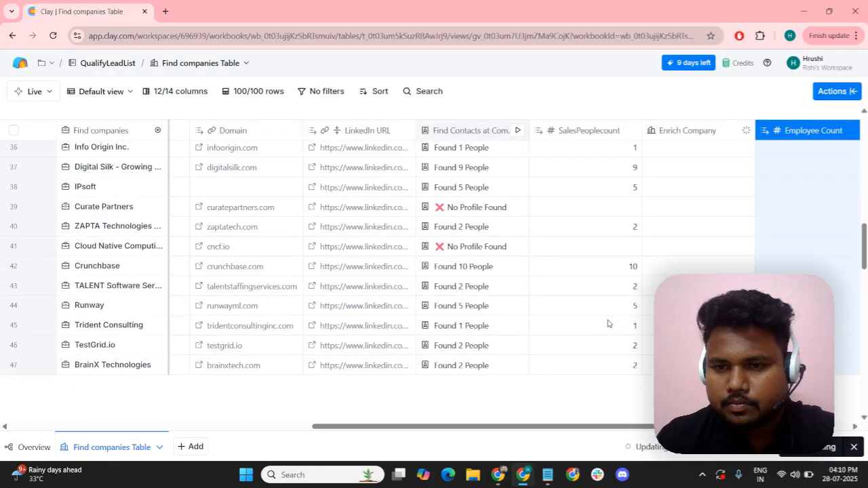
scroll(608, 323, down, 9)
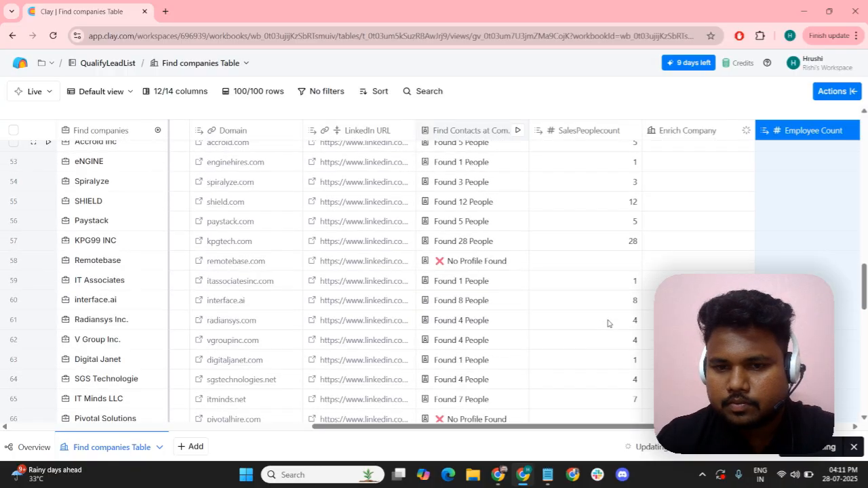
scroll(608, 324, down, 5)
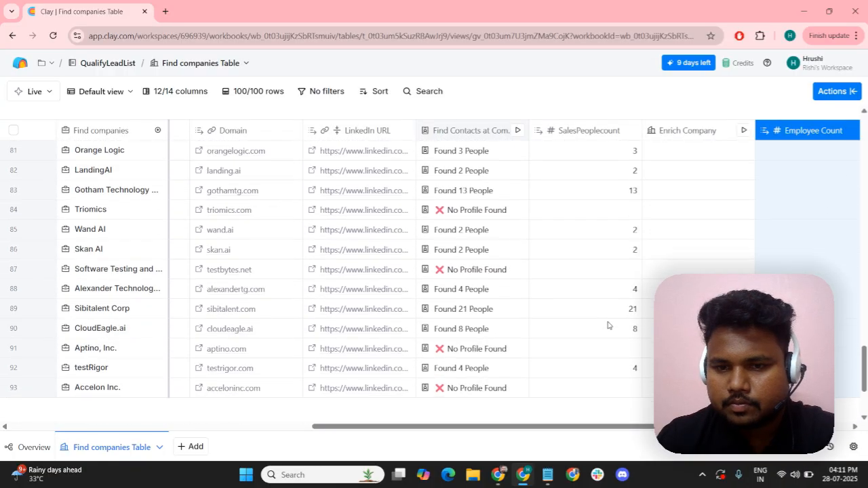
scroll(609, 325, up, 7)
scroll(608, 326, up, 15)
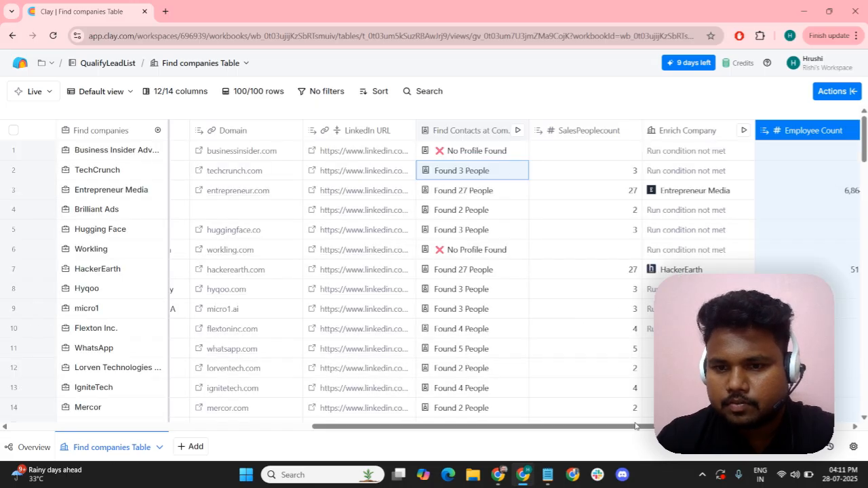
drag(624, 430, 685, 429)
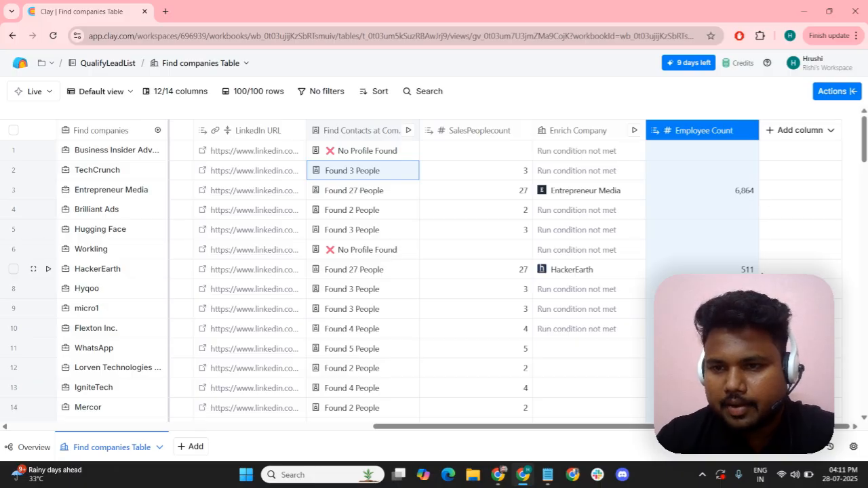
scroll(760, 289, down, 1)
scroll(760, 289, up, 1)
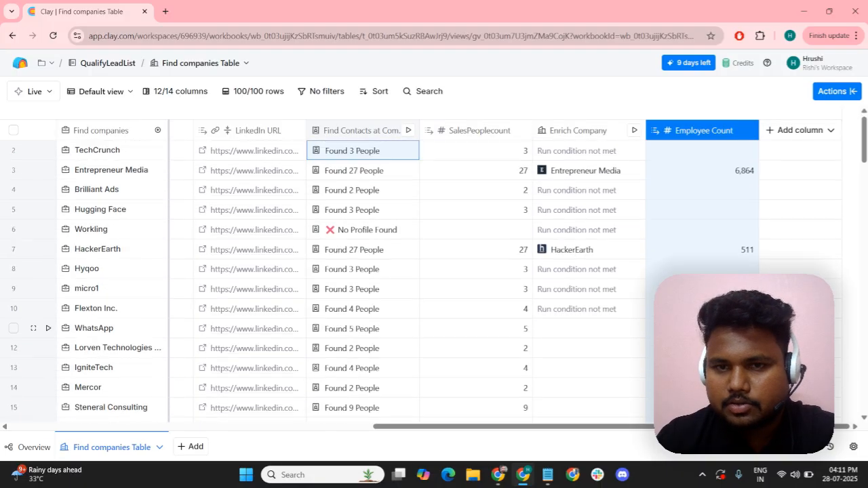
Run Enrich Company on all rows that haven't run or have errors
click(634, 131)
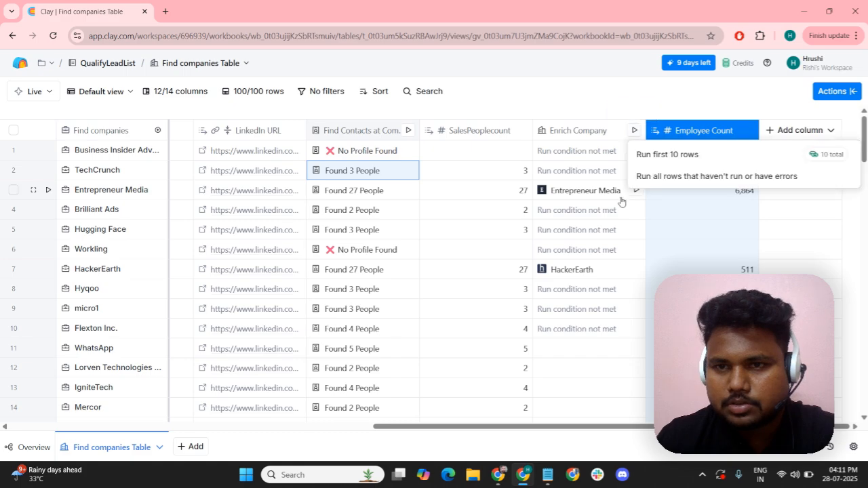
click(635, 131)
click(635, 132)
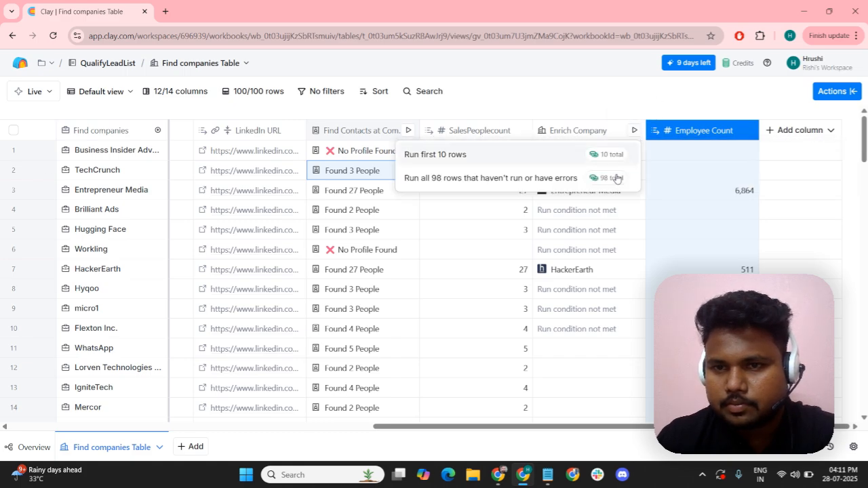
click(609, 179)
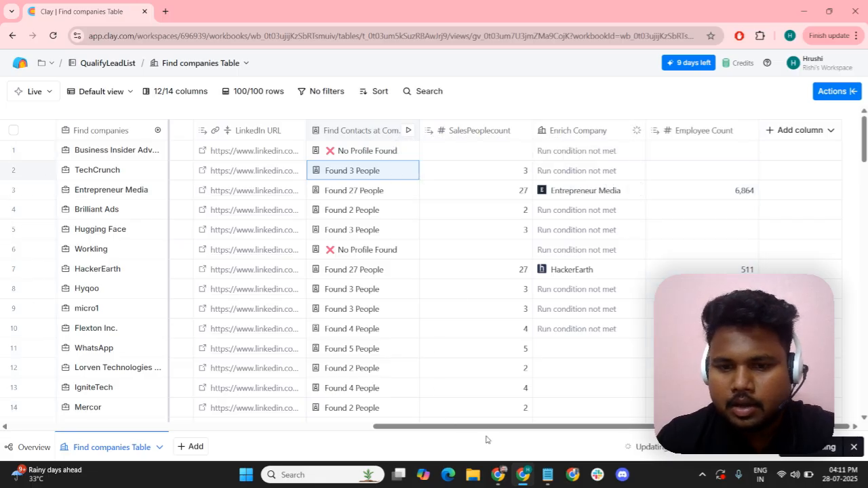
Switch to the Miro board to review the Funded Ever stage and its Datagma condition, and return to the Clay table
click(500, 476)
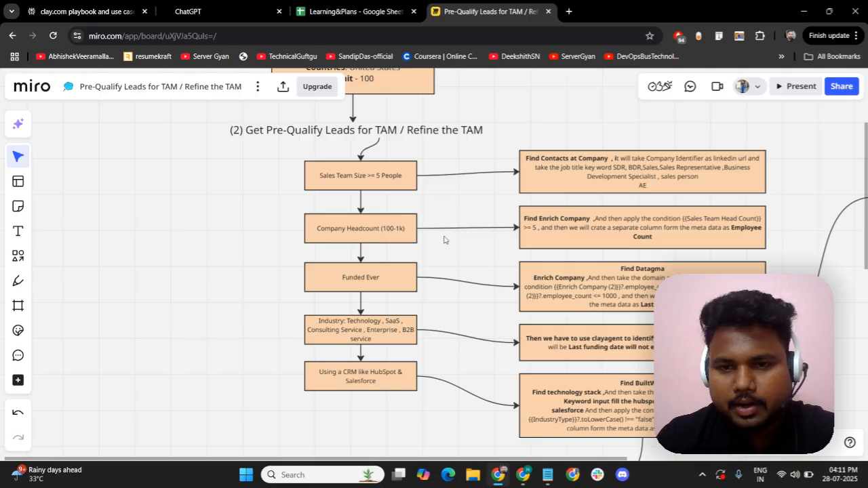
scroll(446, 239, down, 1)
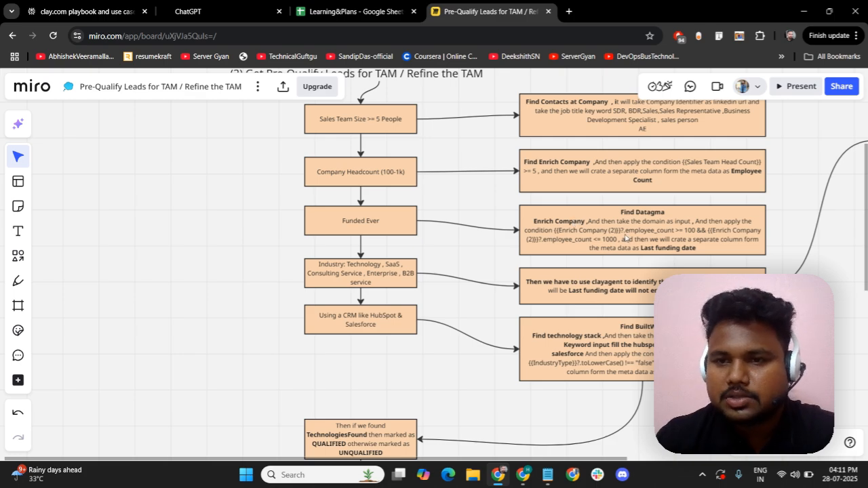
click(514, 483)
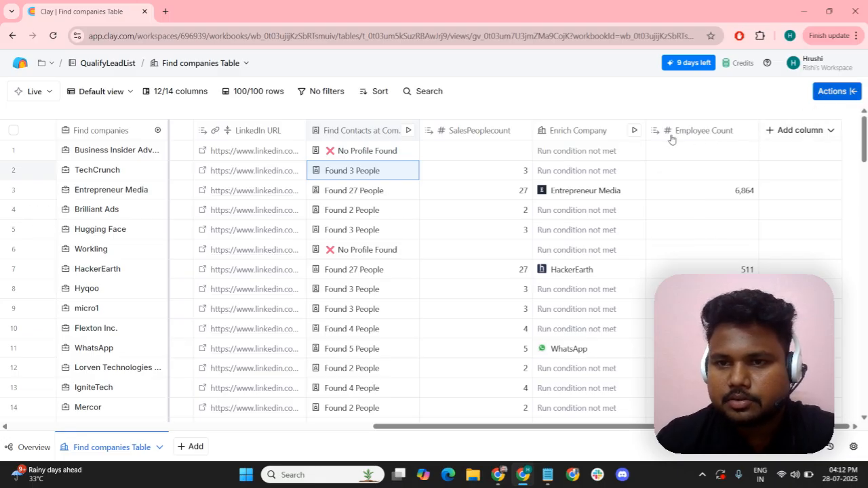
Search the actions for "datagma" and open the setup of Datagma's Enrich Company enrichment
click(644, 117)
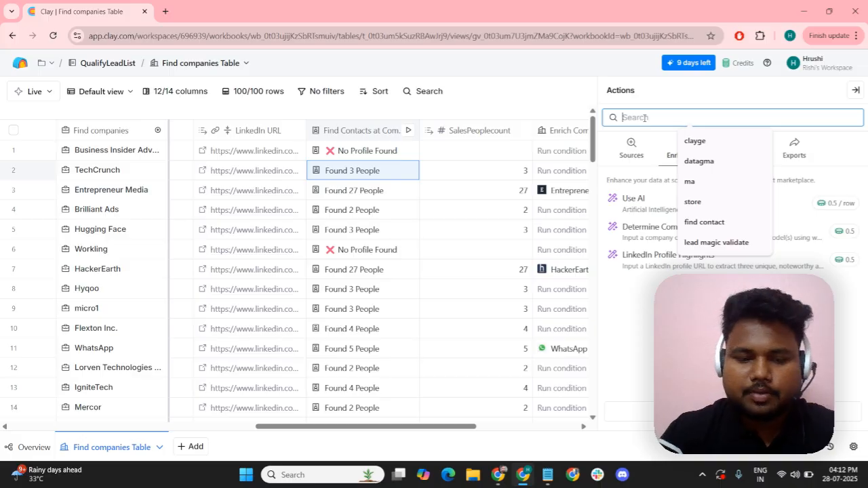
text(datagm)
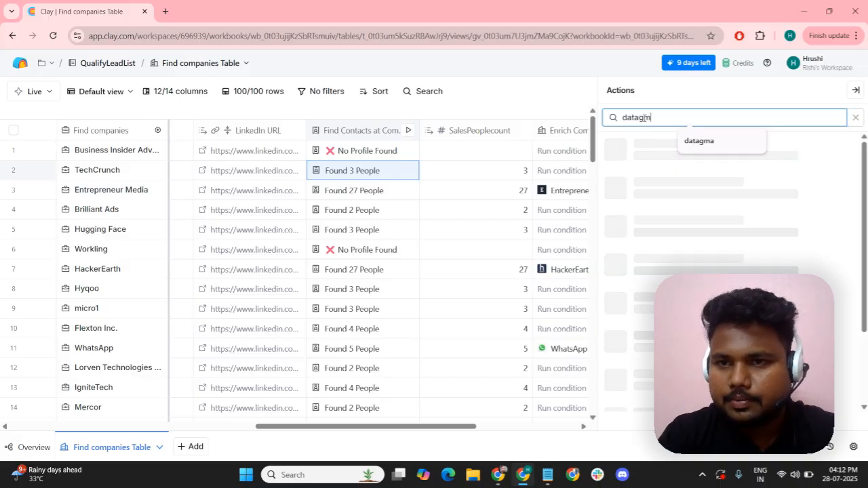
text(a)
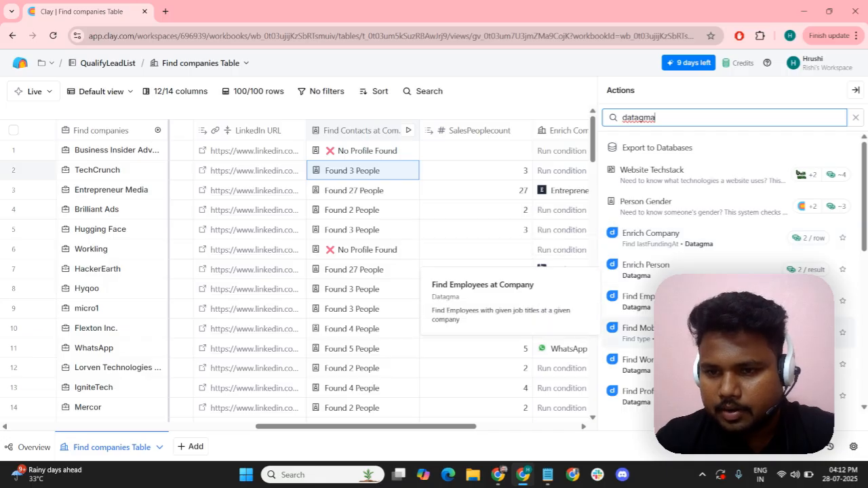
click(675, 248)
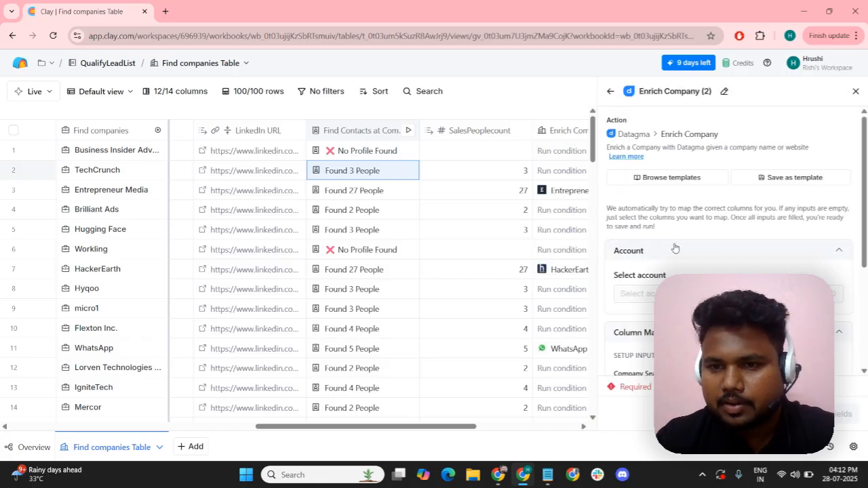
scroll(675, 248, down, 3)
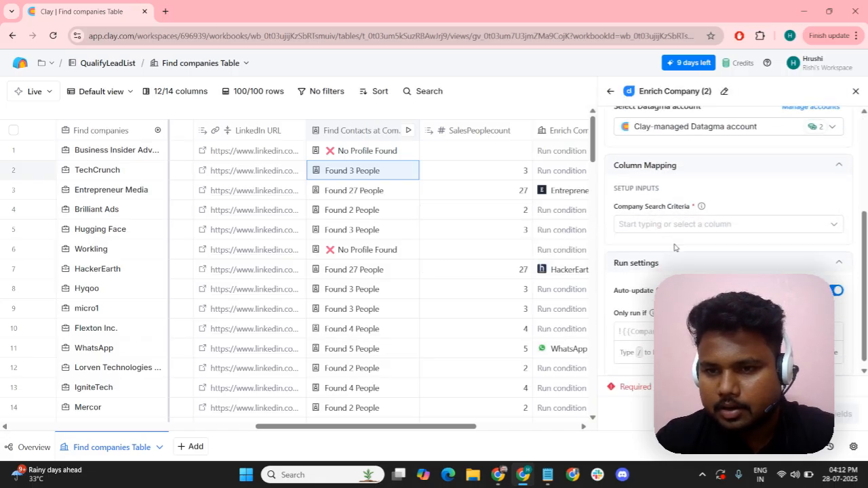
scroll(674, 247, down, 1)
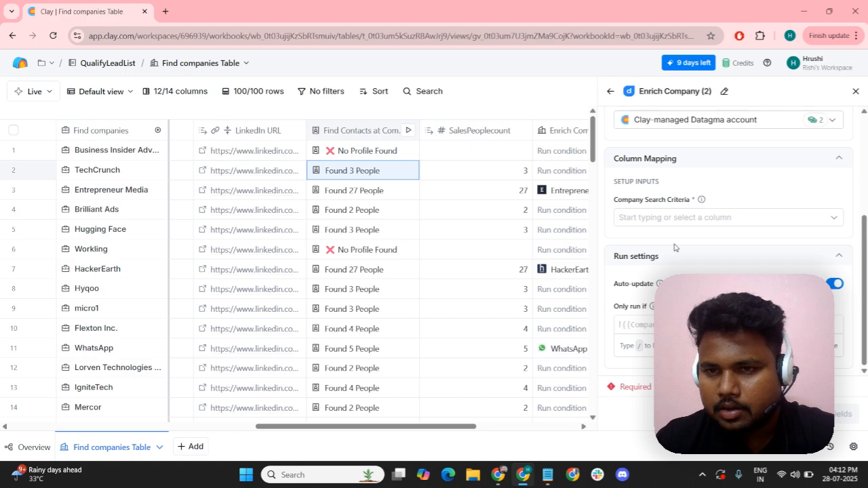
scroll(675, 248, up, 3)
scroll(675, 248, down, 3)
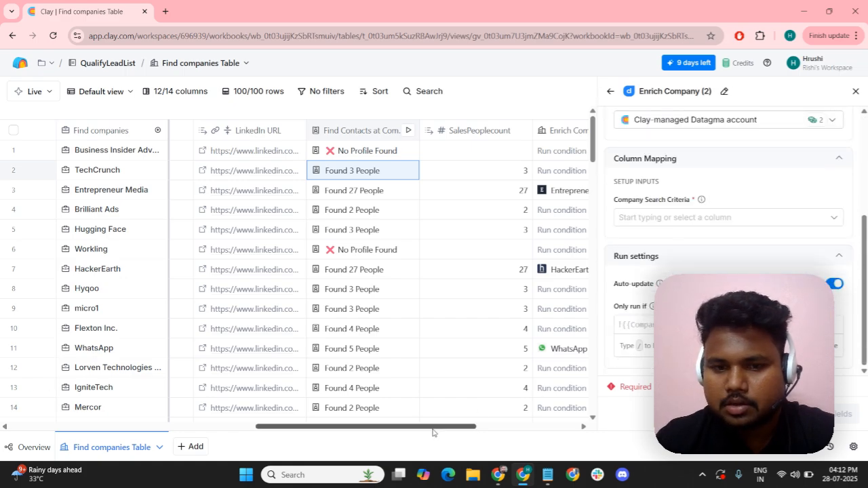
Bring the Employee Count column into view, check the Funded Ever condition on the Miro board, and return to Clay
drag(432, 432, 493, 432)
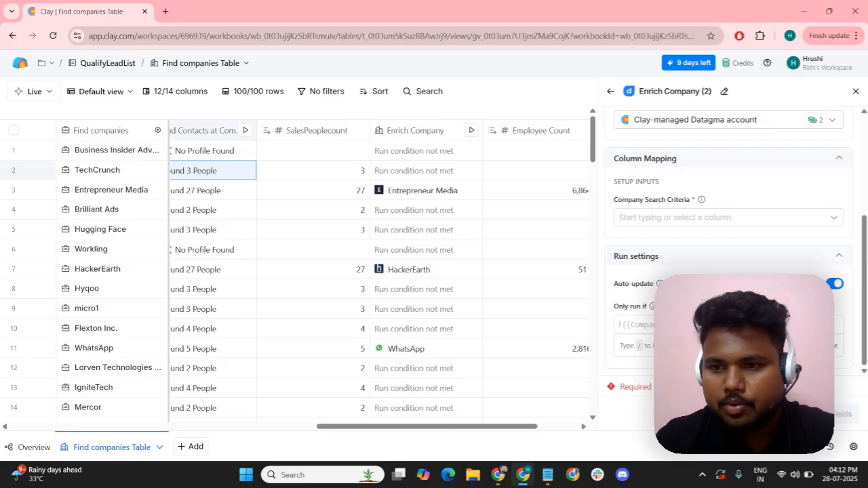
mouse_move(499, 474)
click(500, 407)
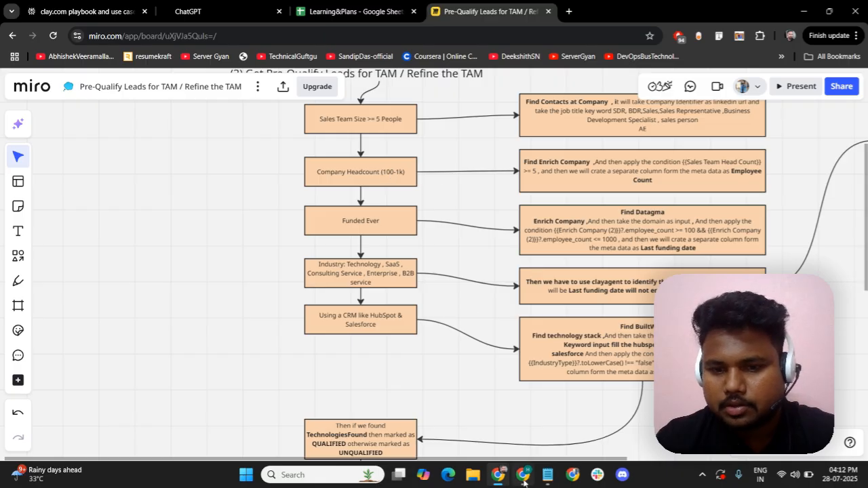
mouse_move(523, 475)
click(550, 413)
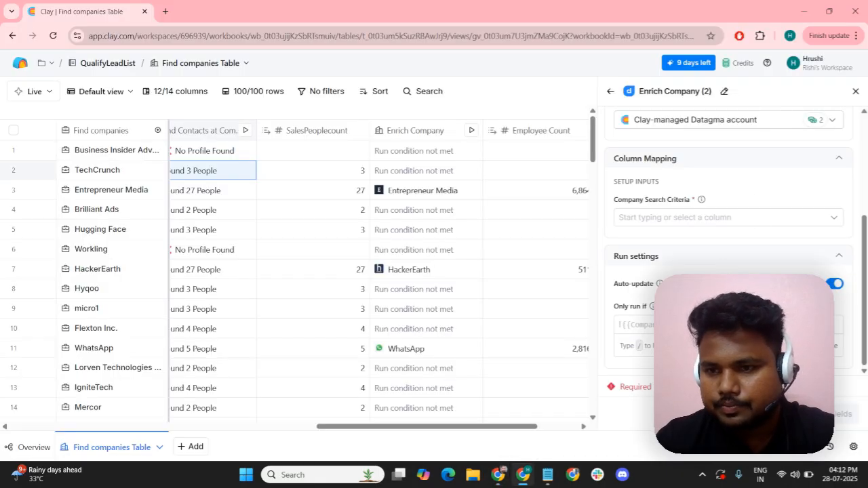
Generate and save a run condition from the prompt "Run only if Employee Count is between 100 to 1000"
click(820, 307)
click(245, 179)
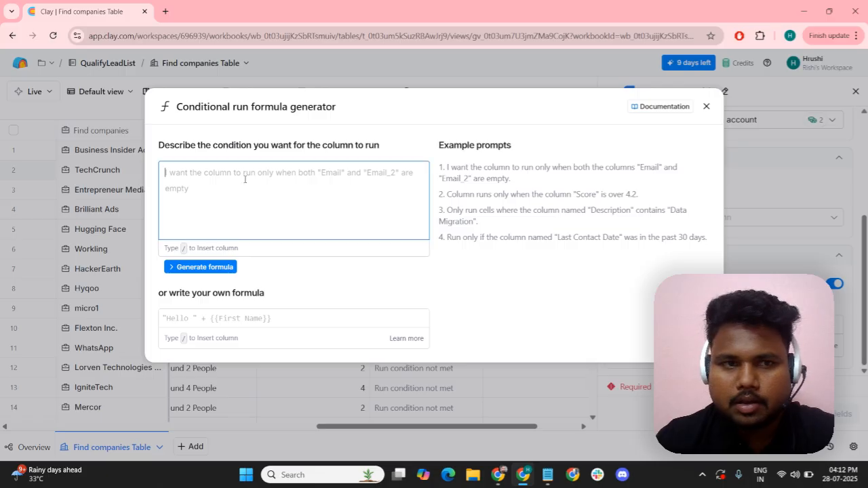
text(Run only)
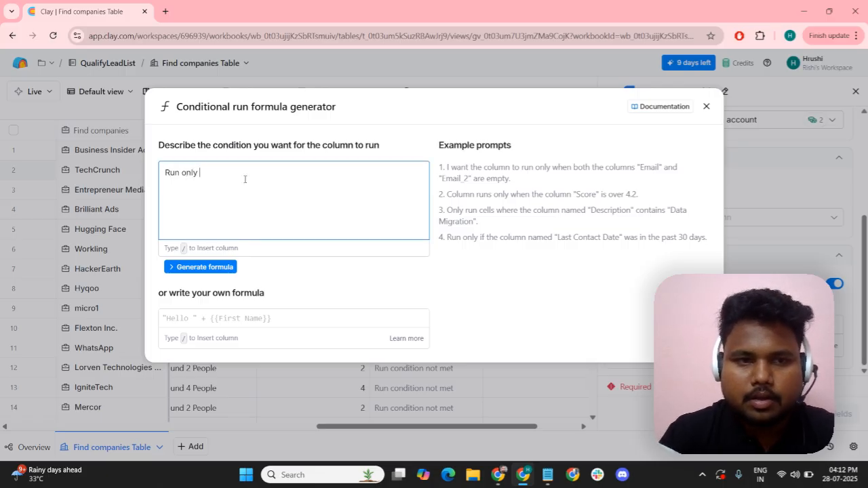
text( if /em)
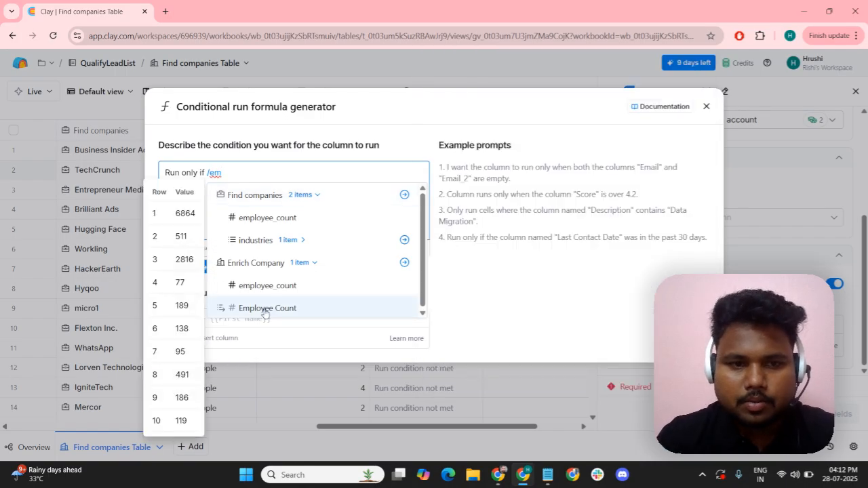
click(264, 311)
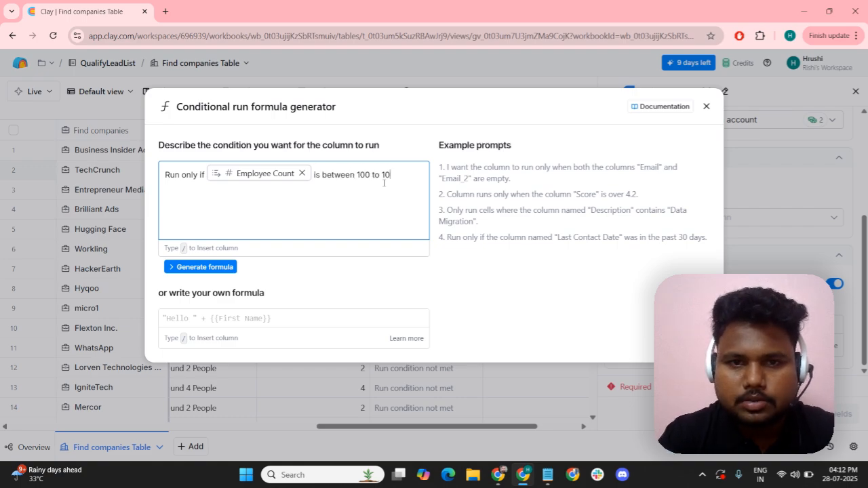
click(204, 266)
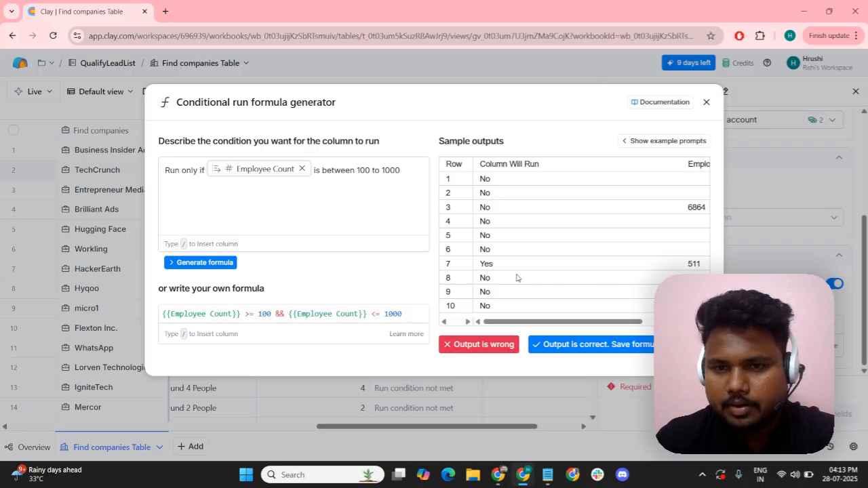
click(591, 344)
scroll(728, 285, down, 1)
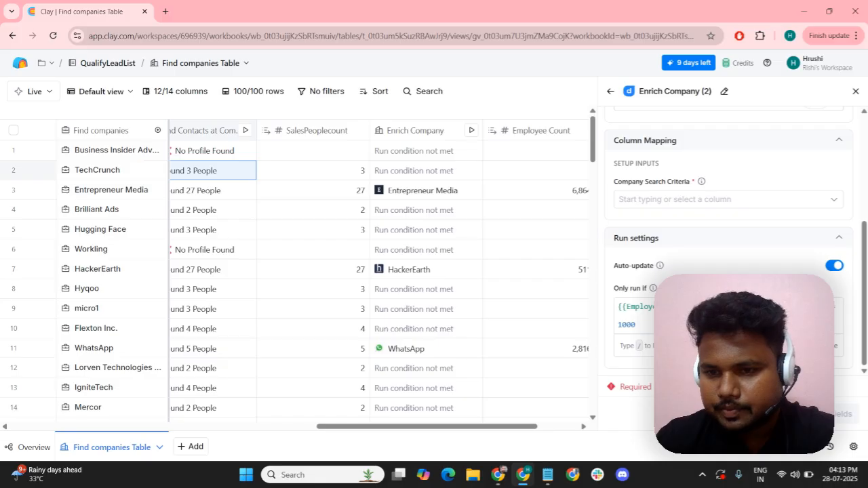
Map the Company Search Criteria of the Datagma enrichment to the LinkedIn URL column and review the setup
scroll(705, 288, up, 4)
scroll(656, 288, down, 2)
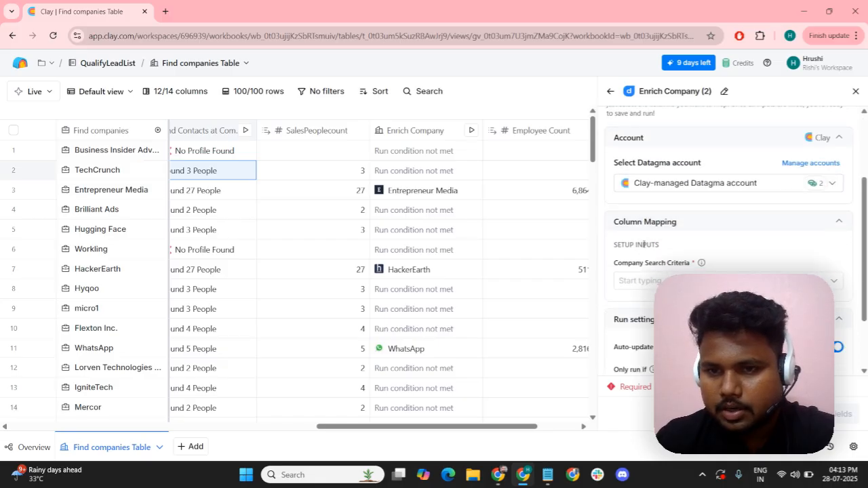
click(705, 281)
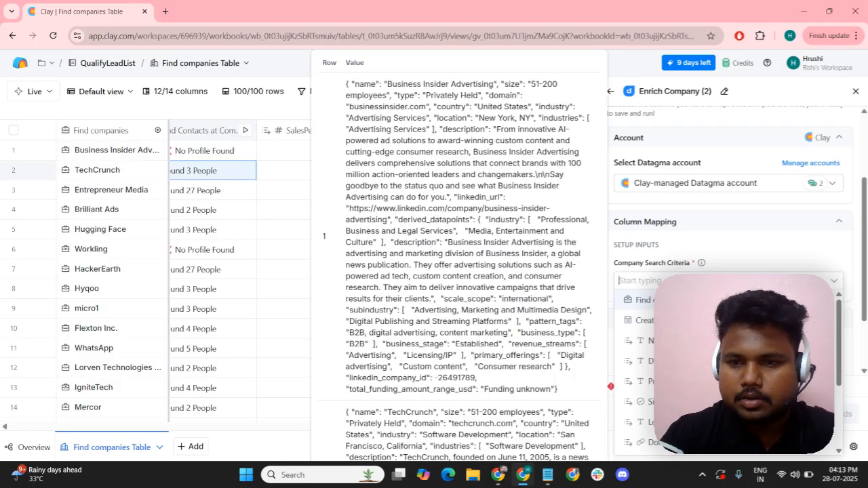
text(link)
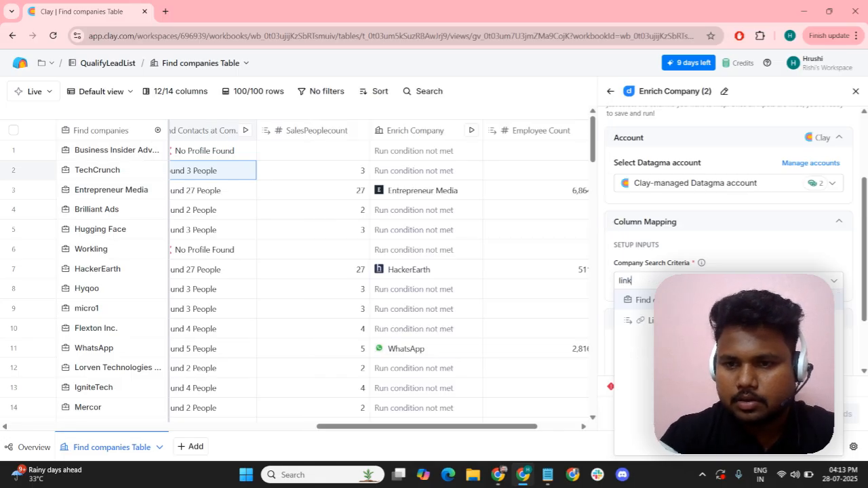
mouse_move(706, 320)
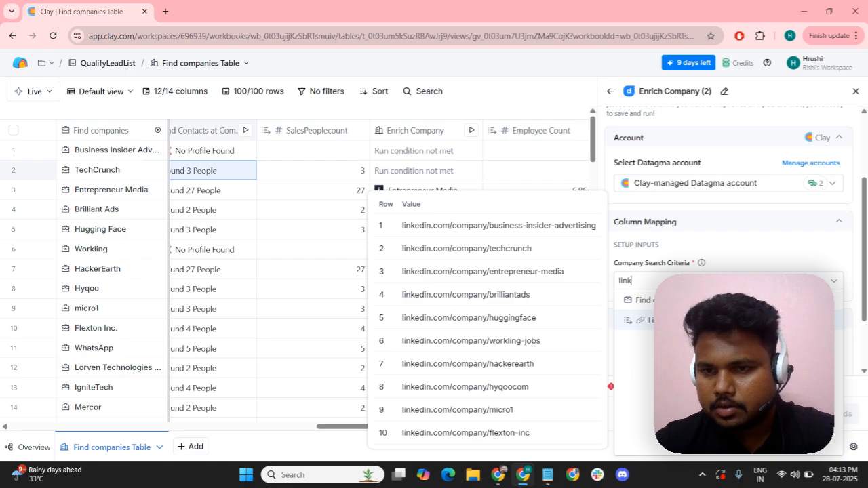
click(705, 320)
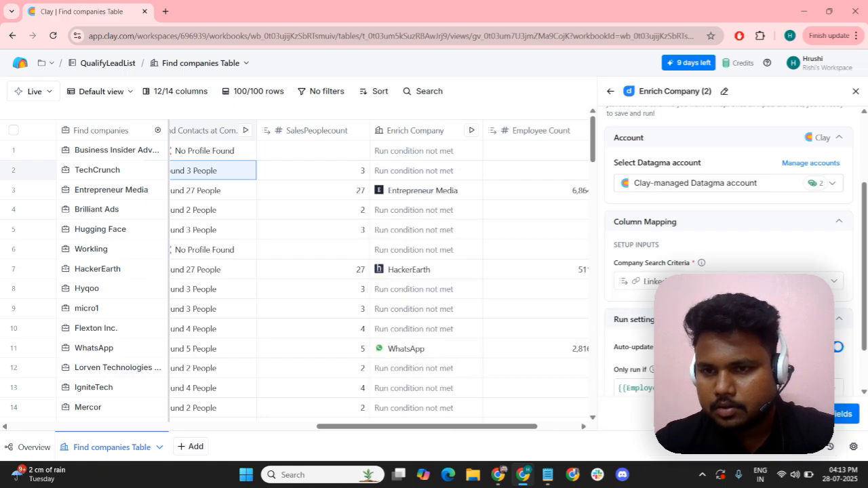
scroll(719, 299, down, 2)
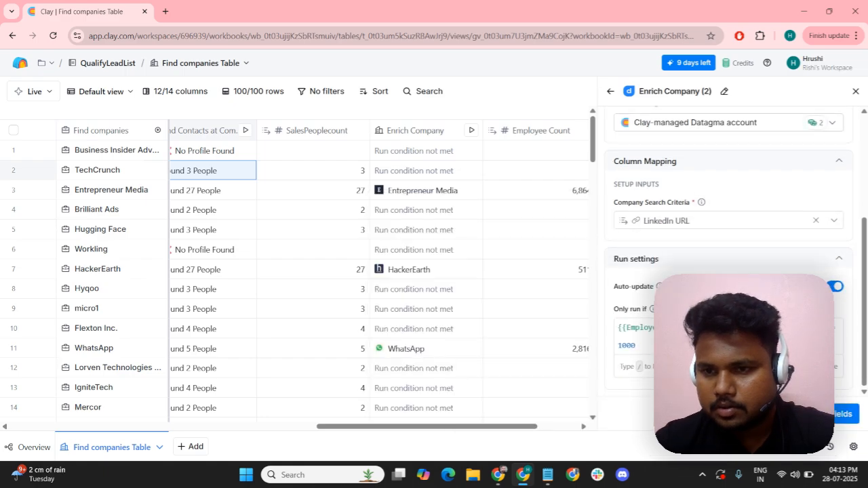
scroll(719, 299, up, 3)
scroll(719, 299, down, 3)
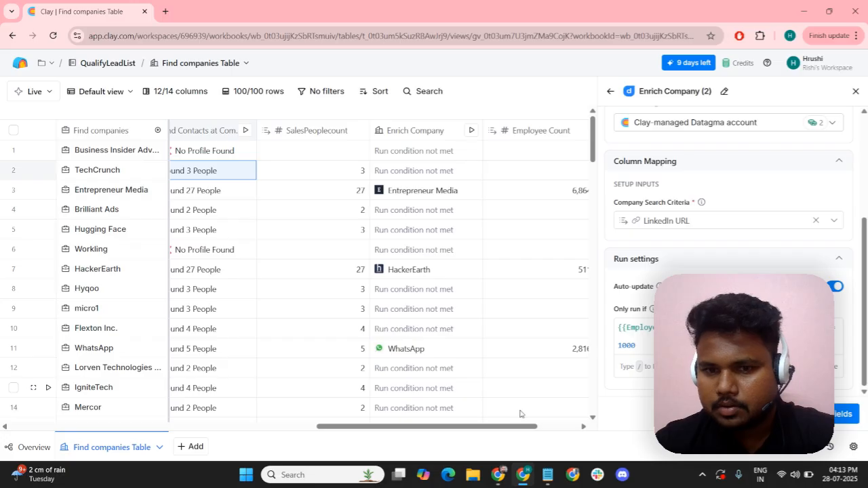
drag(478, 426, 500, 430)
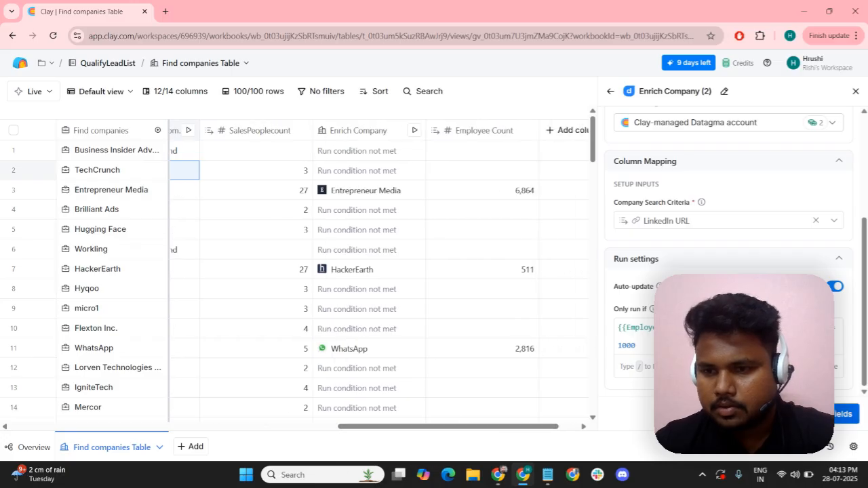
Continue to the output fields, check the Funded Ever stage in Miro, and add Last Funding At as a column in Clay
click(807, 414)
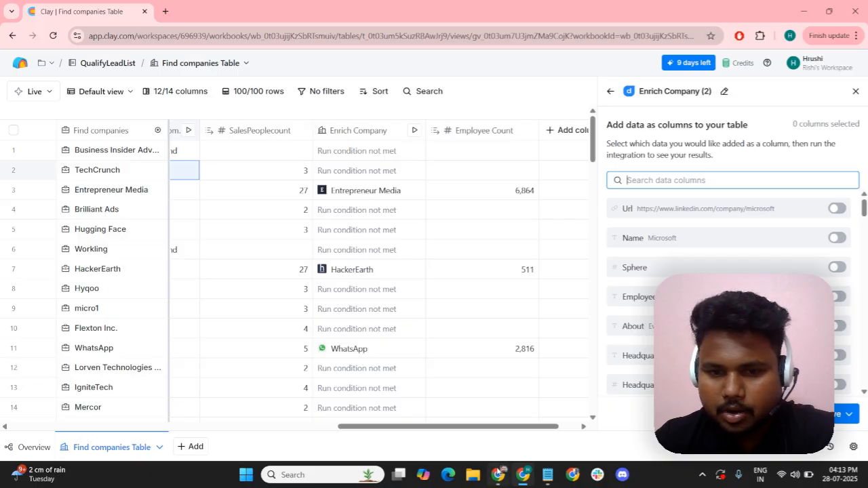
click(499, 475)
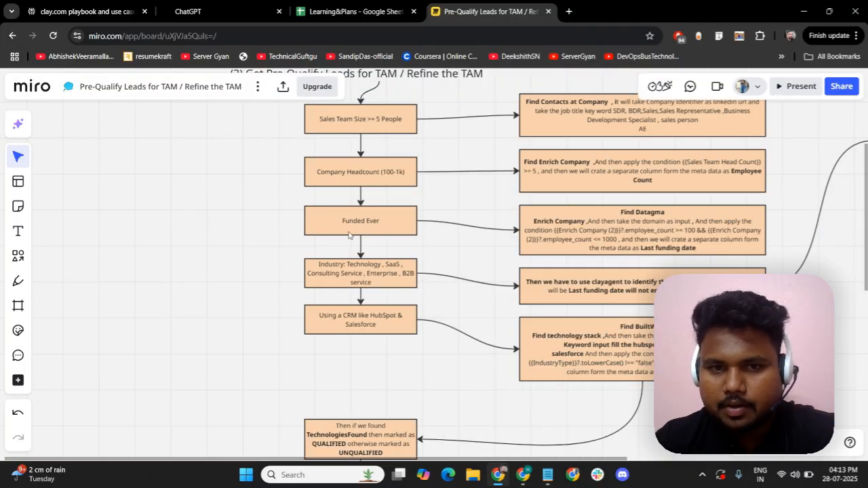
click(523, 475)
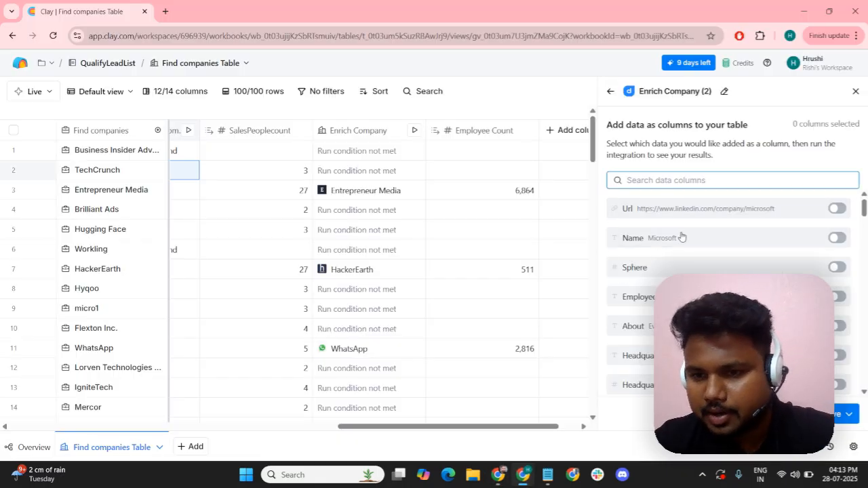
scroll(691, 265, down, 2)
scroll(693, 266, up, 2)
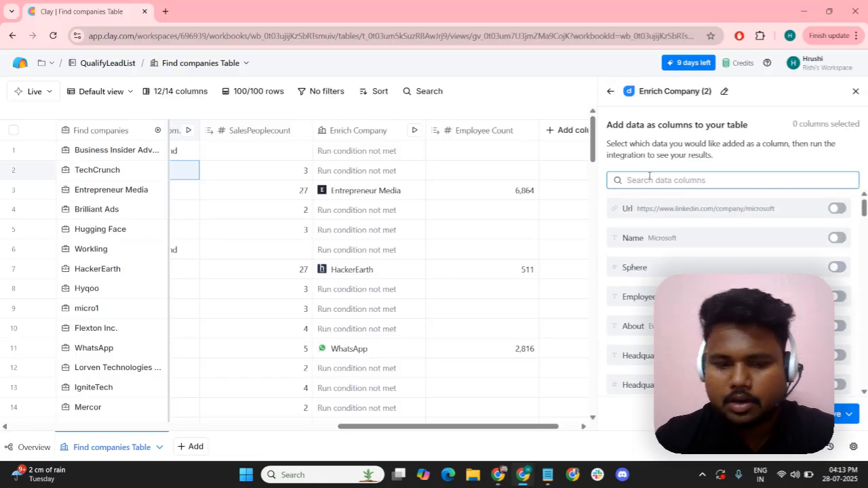
text(funding)
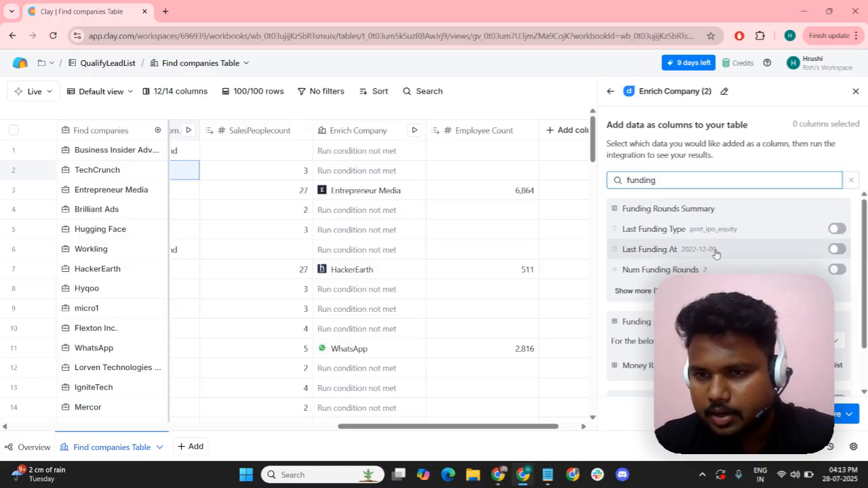
click(839, 249)
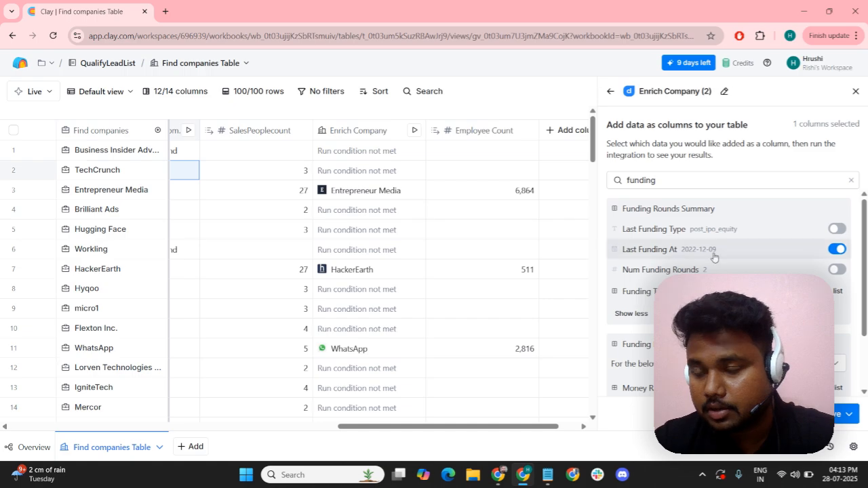
Save the Datagma enrichment with a run on the first 10 rows and examine its results in the table
click(837, 420)
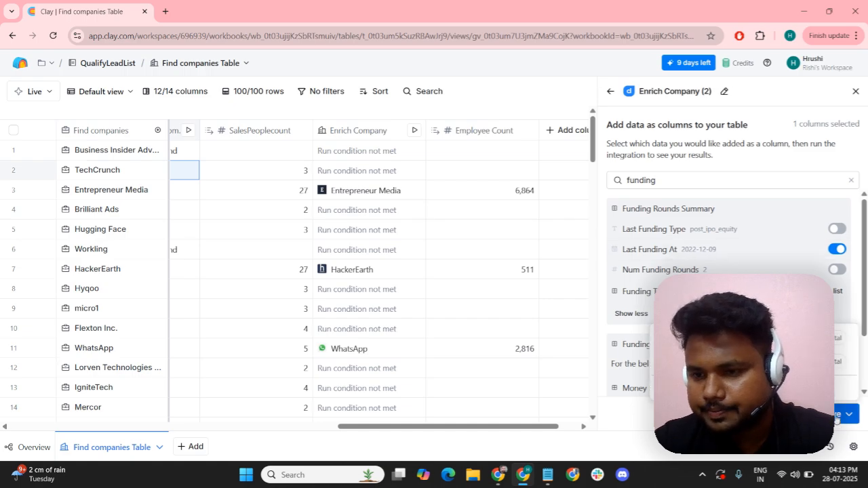
click(753, 338)
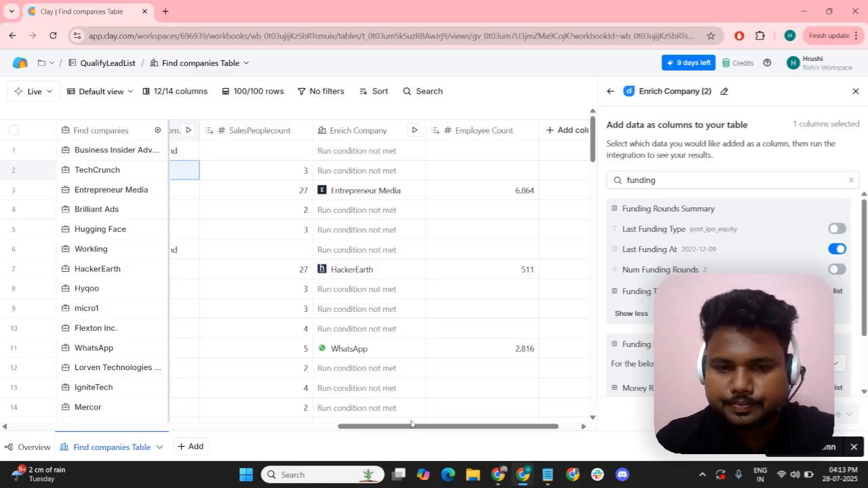
drag(410, 424, 447, 430)
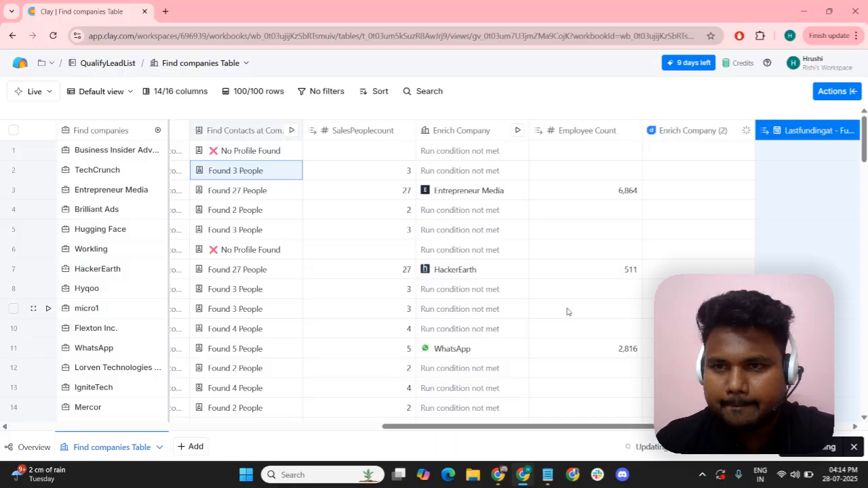
scroll(568, 312, down, 2)
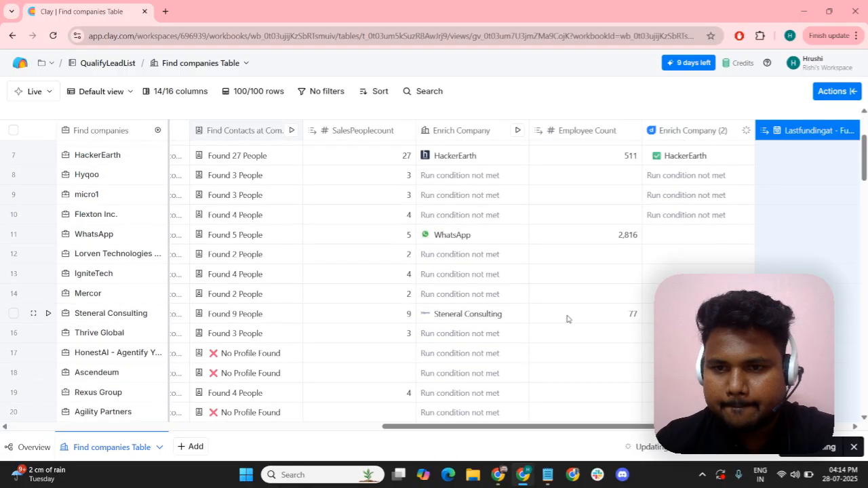
scroll(568, 319, down, 1)
scroll(568, 319, up, 3)
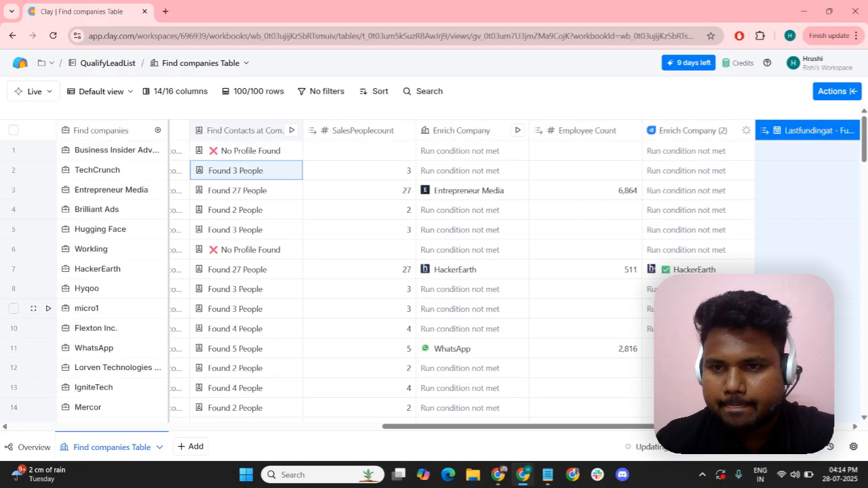
Examine the cell details of the Datagma enrichment result for HackerEarth
scroll(570, 426, right, 3)
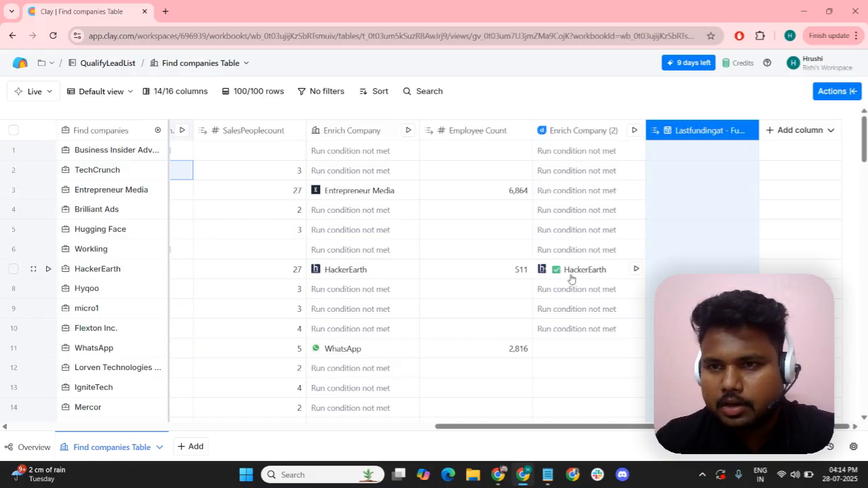
scroll(572, 280, down, 1)
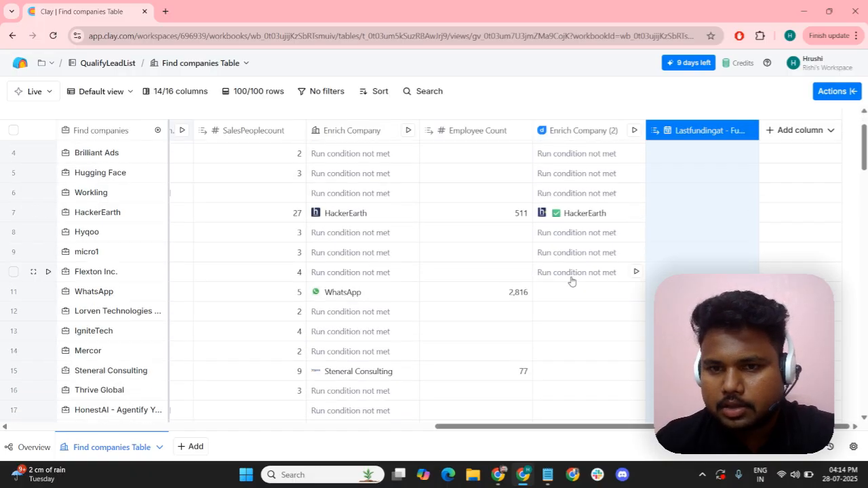
click(570, 220)
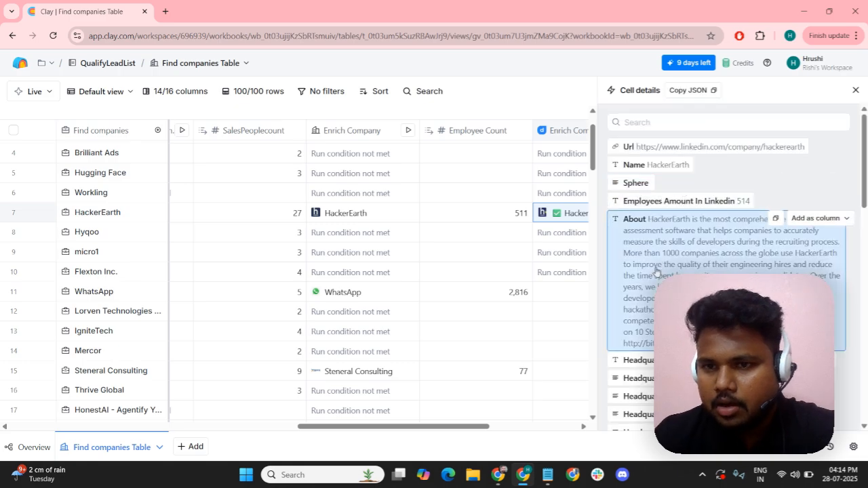
scroll(656, 271, down, 8)
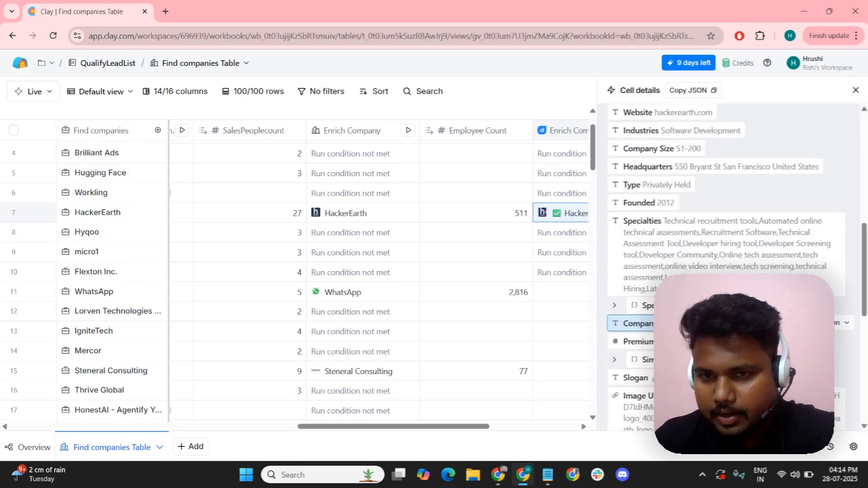
scroll(732, 244, up, 8)
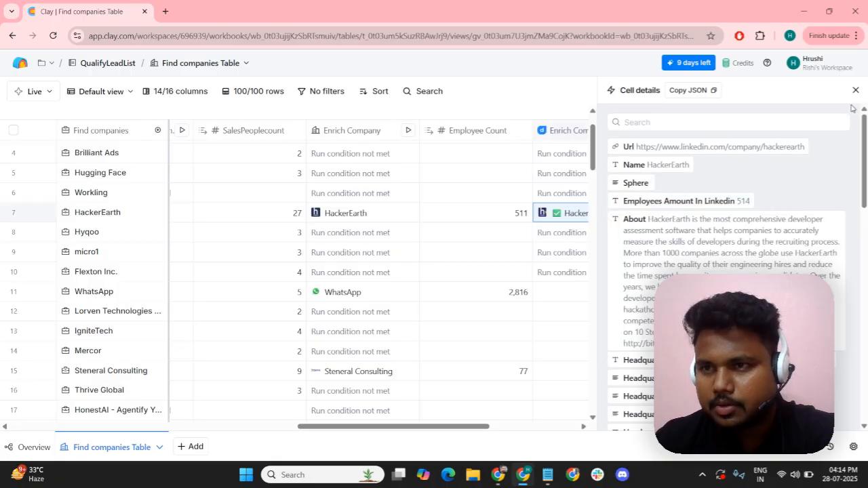
click(856, 90)
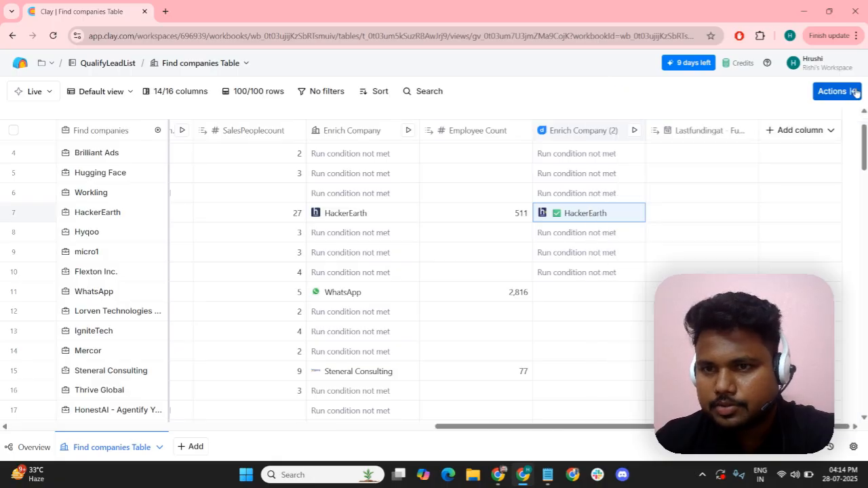
Change the data type of the last funding date column from the Datagma enrichment to Text
click(687, 133)
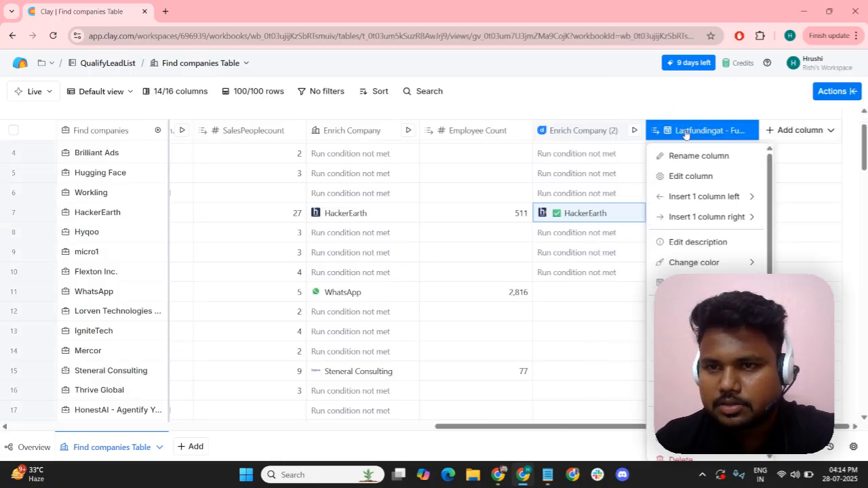
click(687, 177)
click(650, 137)
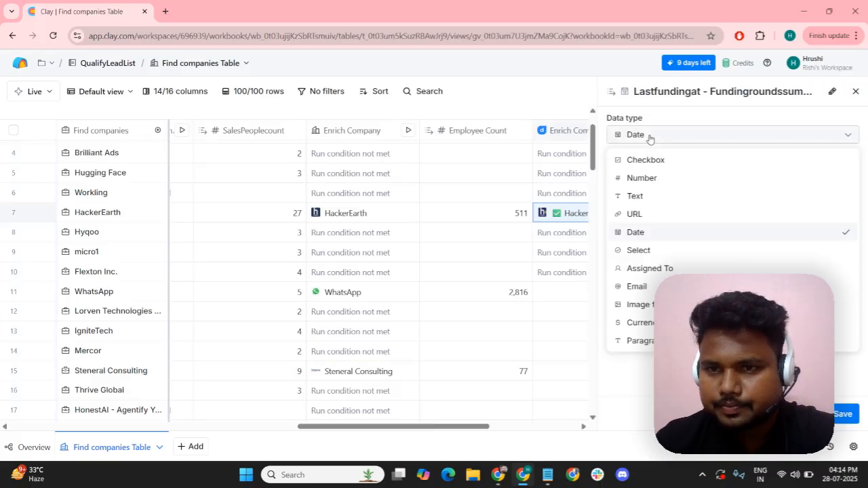
click(636, 196)
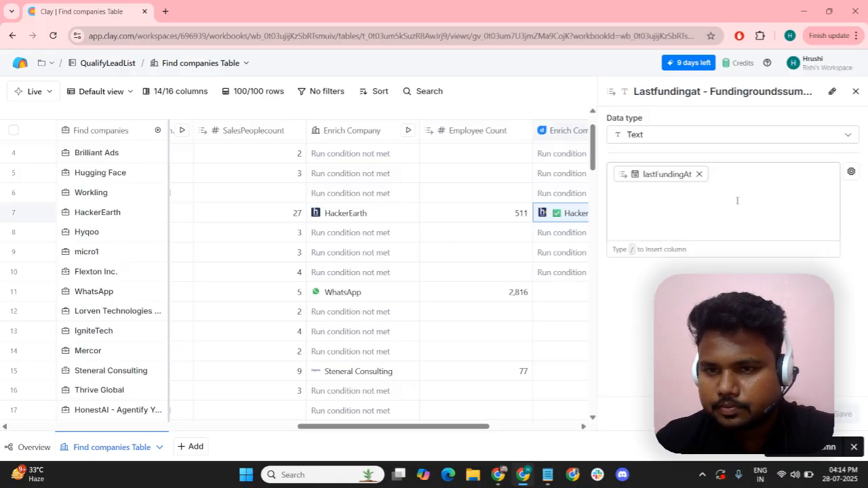
click(855, 93)
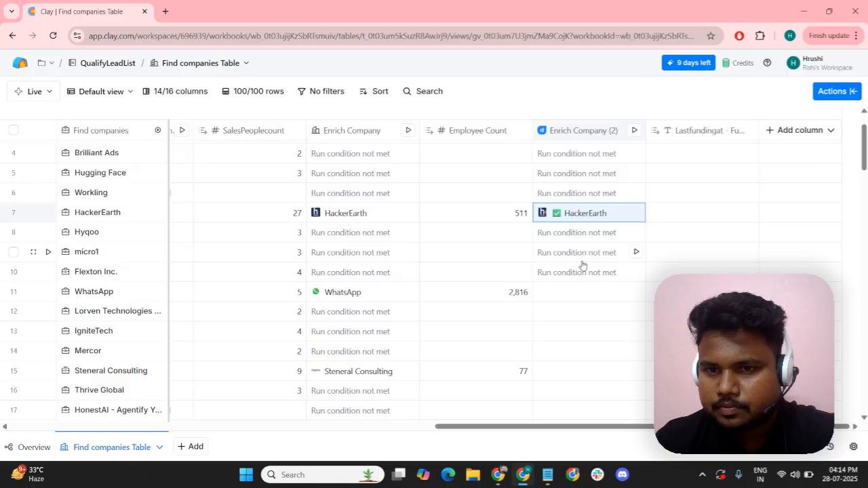
Run the Datagma enrichment on all rows that haven't run or have errors
scroll(583, 274, down, 2)
scroll(583, 273, up, 4)
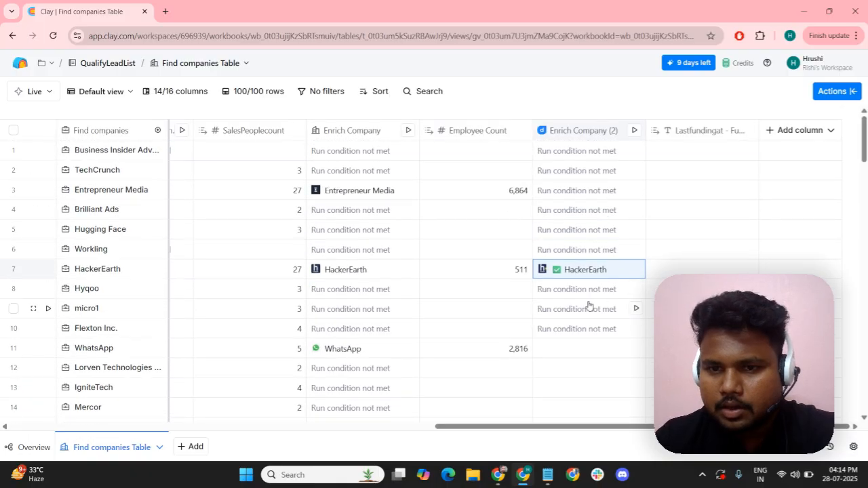
click(634, 130)
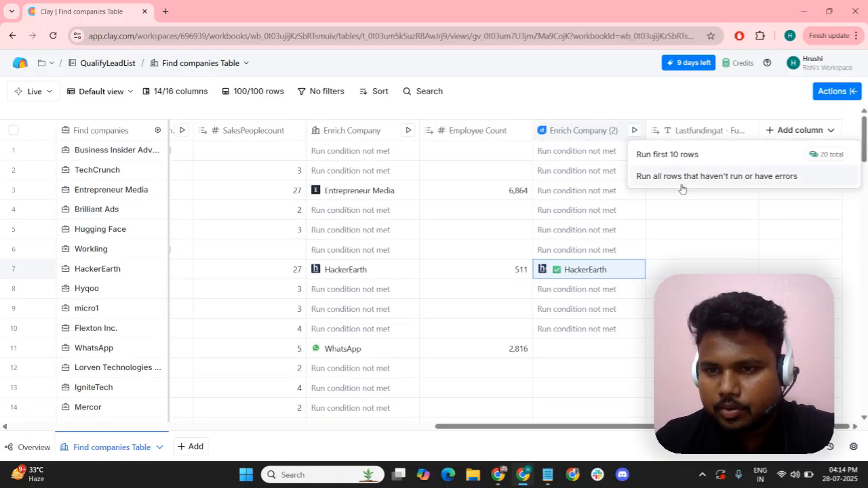
click(634, 134)
click(635, 133)
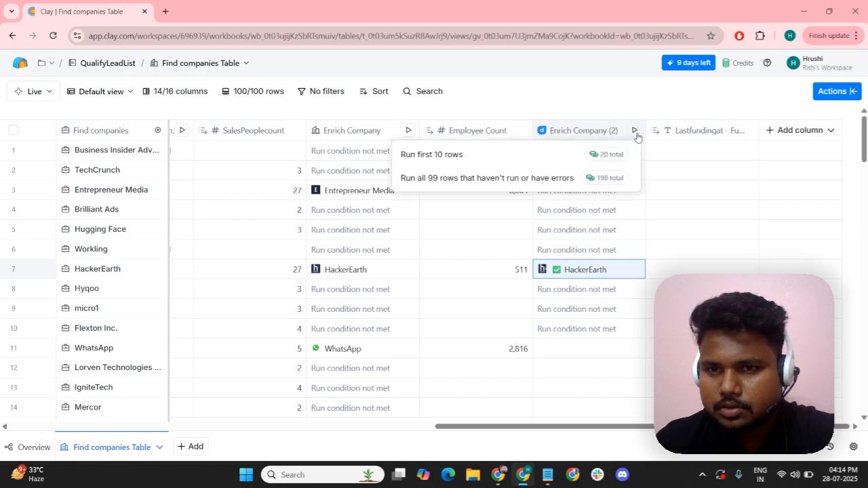
click(541, 179)
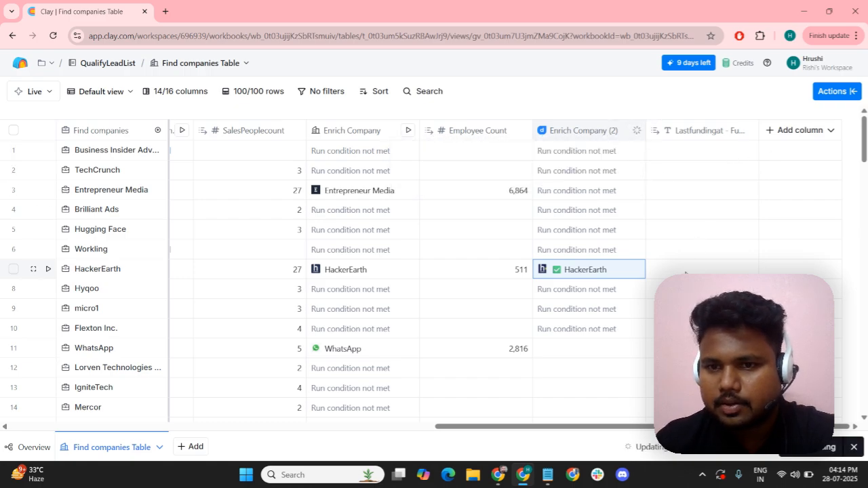
Examine the Datagma results and last funding dates across the table rows as the enrichment runs
scroll(41, 271, down, 4)
scroll(434, 271, down, 5)
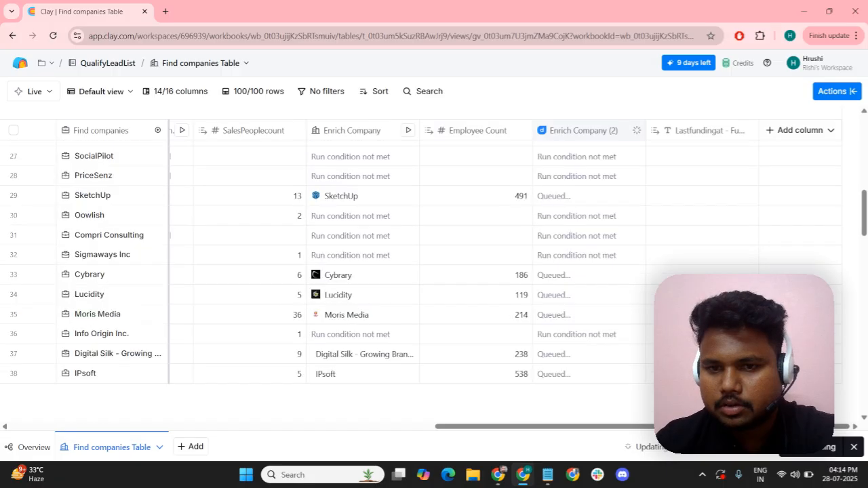
scroll(434, 272, down, 3)
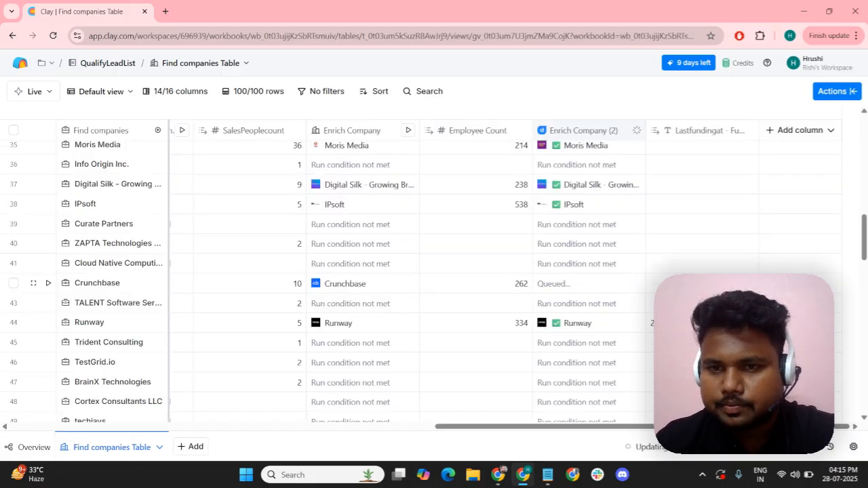
scroll(434, 271, up, 4)
scroll(675, 204, down, 3)
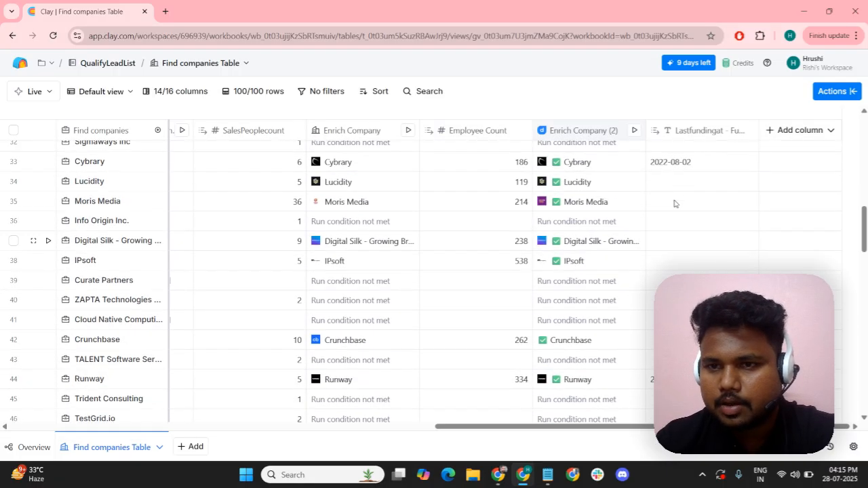
scroll(678, 210, up, 1)
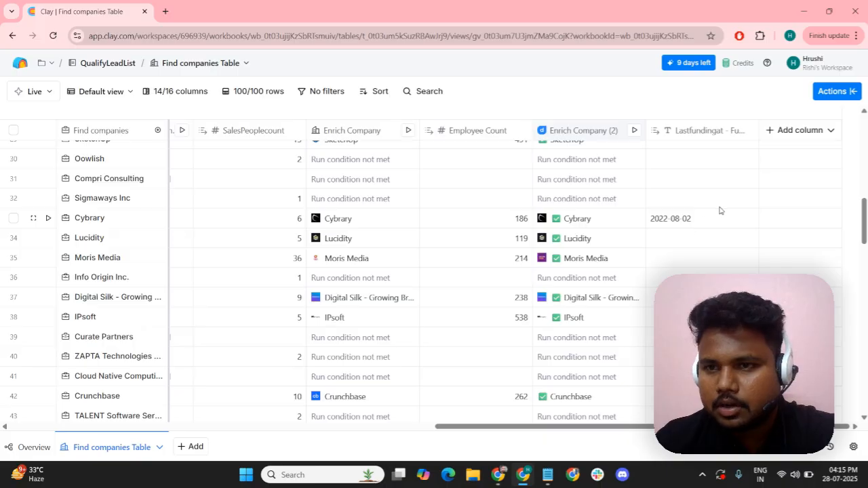
scroll(678, 292, down, 3)
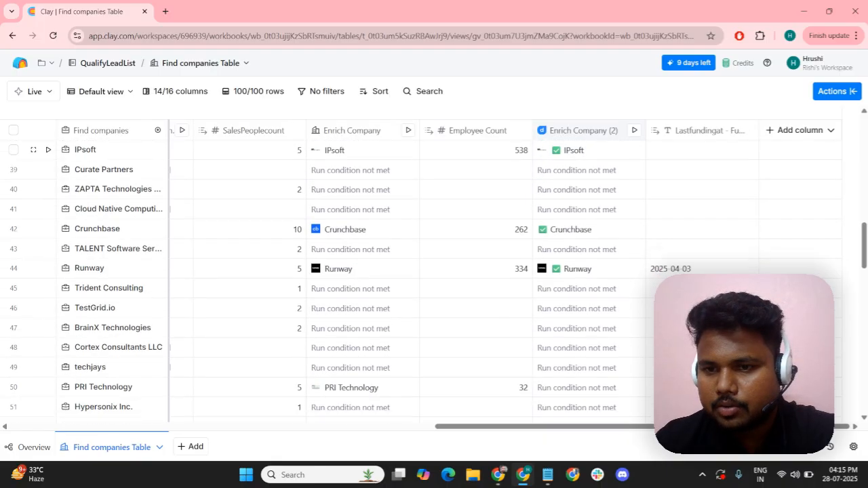
scroll(676, 224, up, 3)
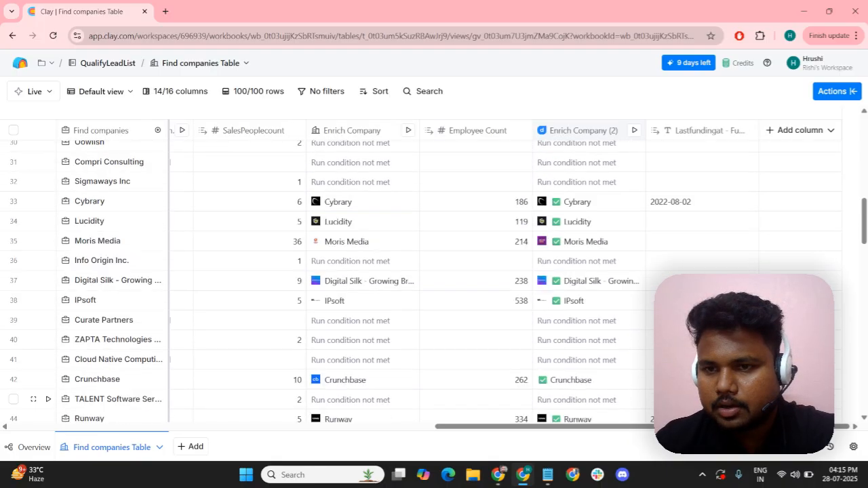
Rename the last funding date column to "Lastfundingat", removing the Fundingroundssummary suffix
click(682, 134)
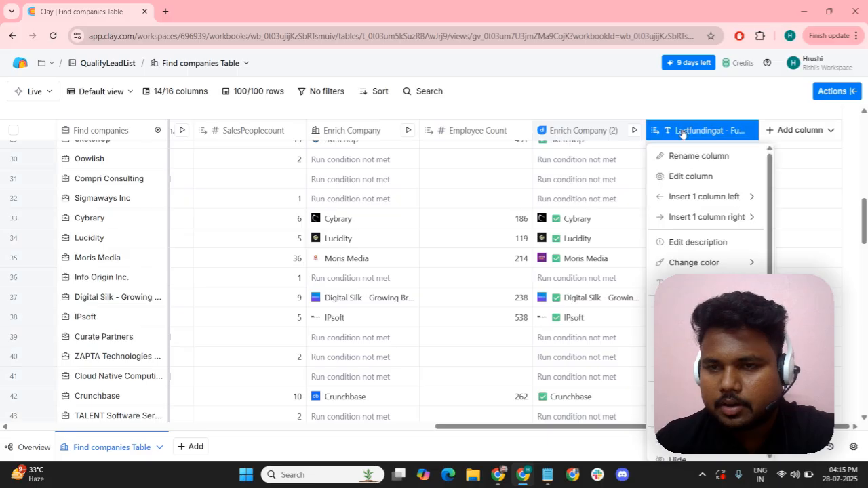
click(683, 157)
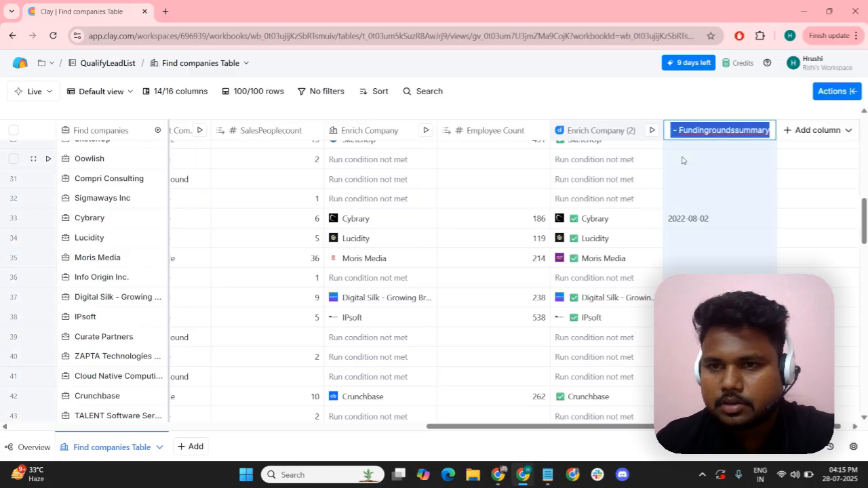
click(730, 131)
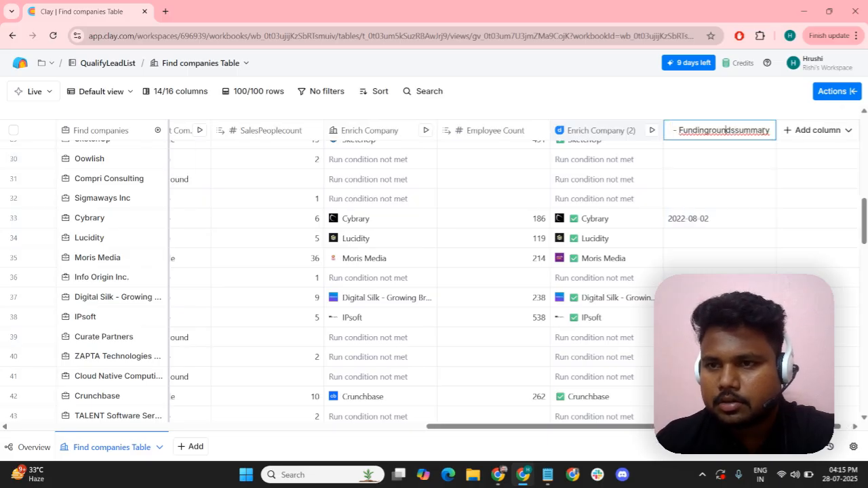
key(BackSpace)
key(BackSpace)
key(BackSpace)
key(BackSpace)
key(BackSpace)
key(BackSpace)
key(BackSpace)
key(BackSpace)
key(BackSpace)
key(BackSpace)
key(BackSpace)
key(BackSpace)
key(BackSpace)
key(BackSpace)
key(BackSpace)
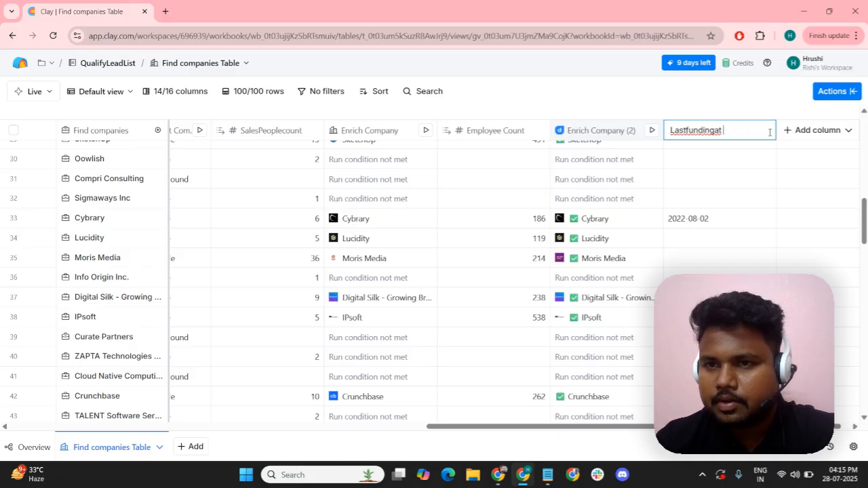
key(BackSpace)
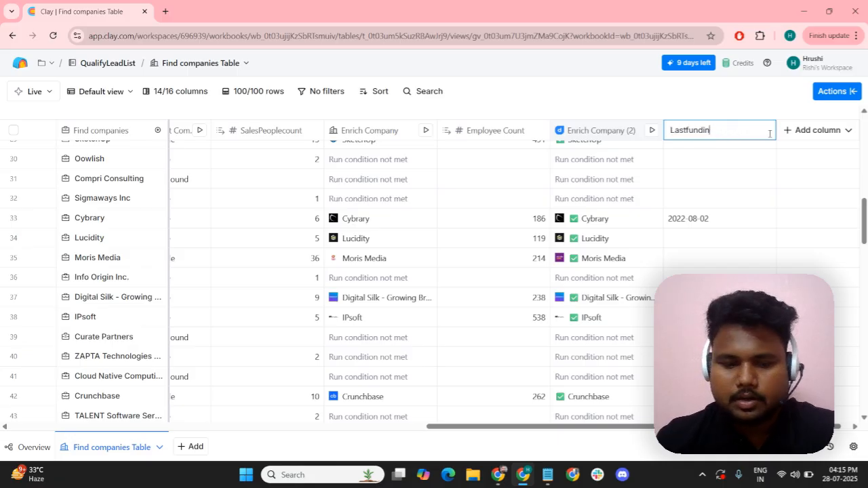
text(gAt)
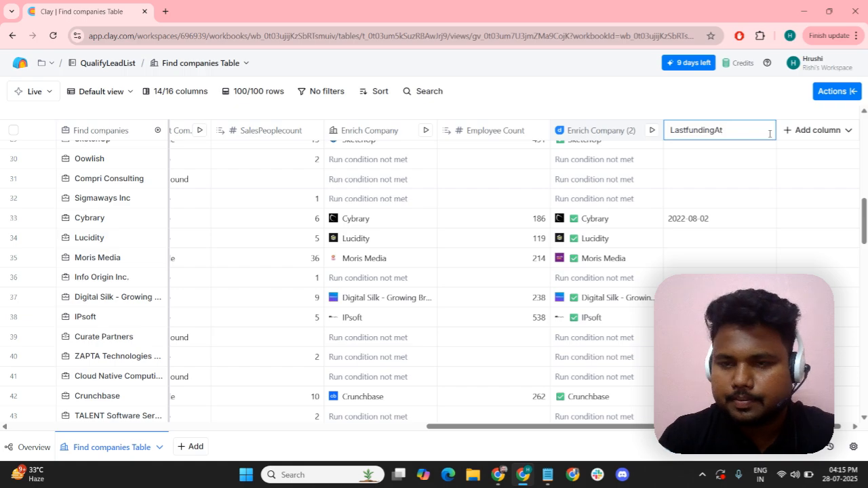
key(Left)
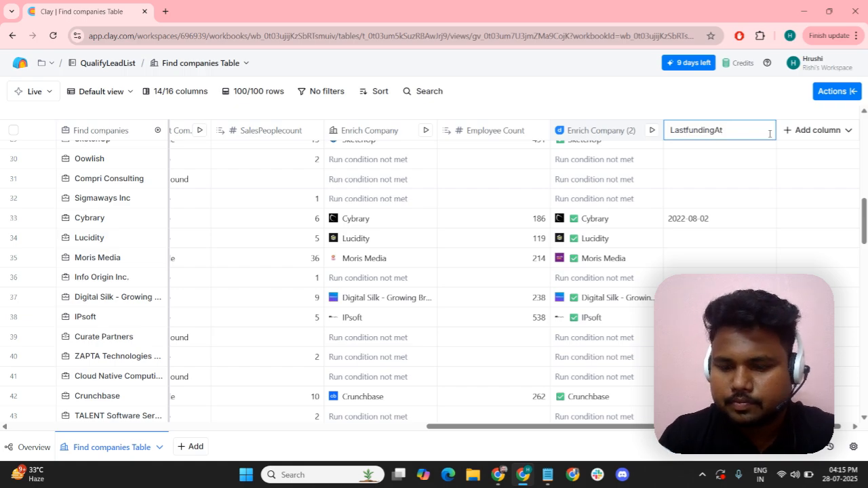
key(BackSpace)
text(a)
key(Return)
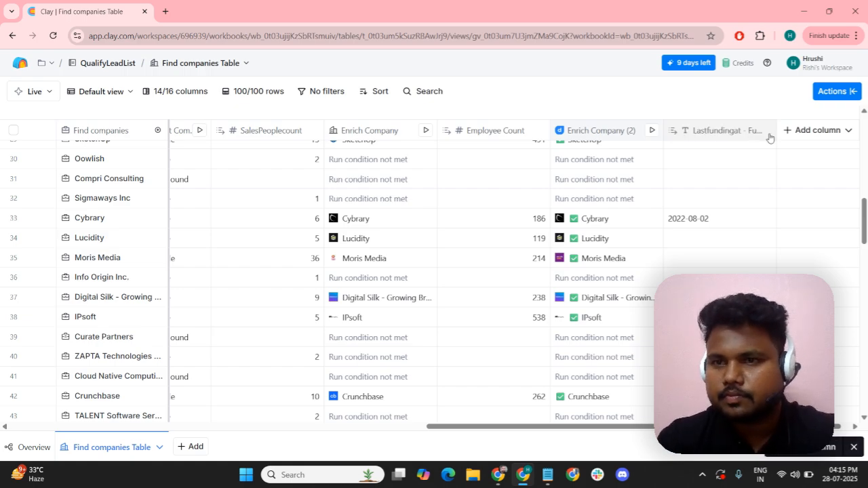
Check the industry step in the Miro plan and open the configuration of a Claygent (AI Web Researcher) enrichment in the Clay table
click(499, 475)
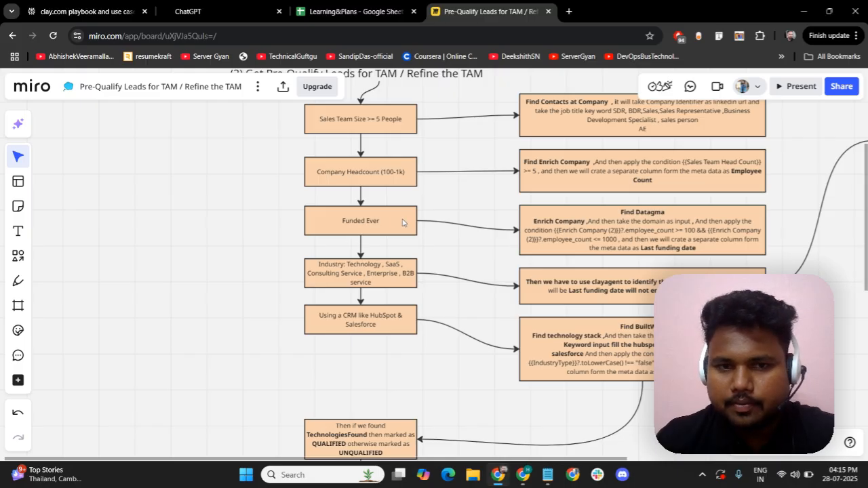
scroll(363, 292, down, 1)
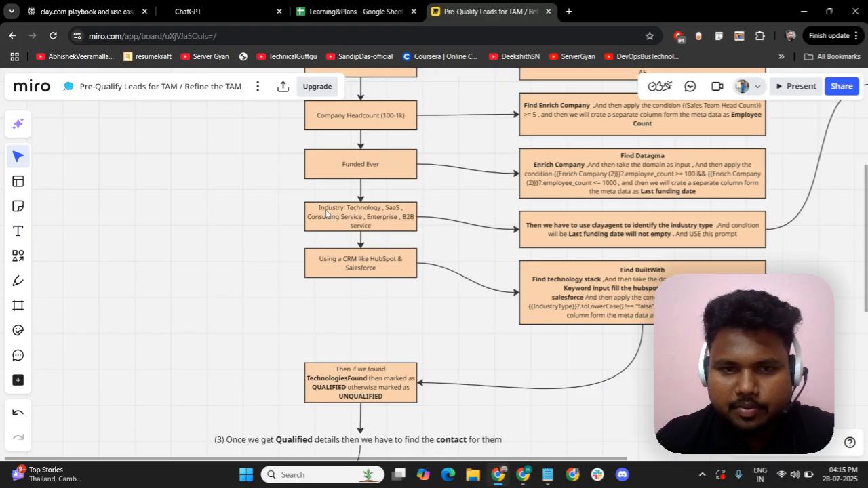
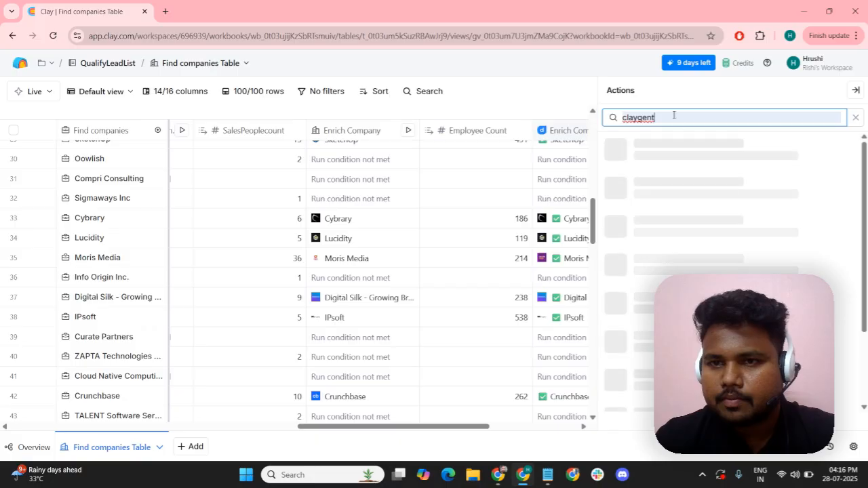
key(BackSpace)
key(BackSpace)
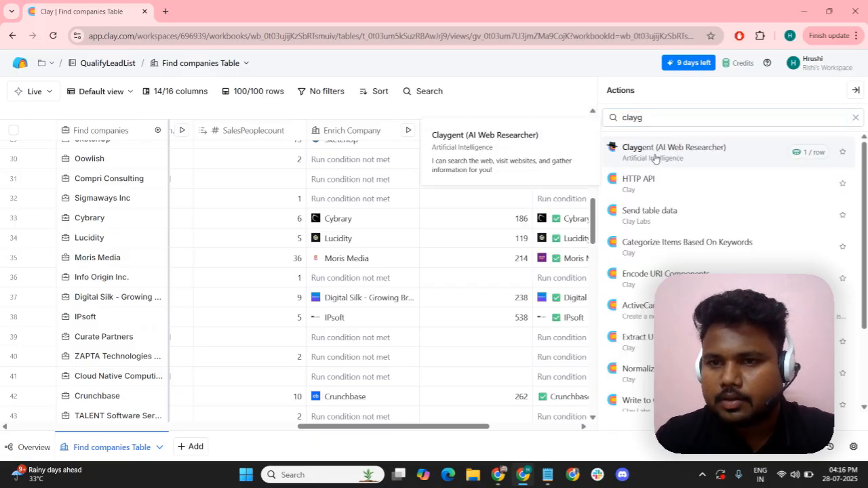
click(655, 156)
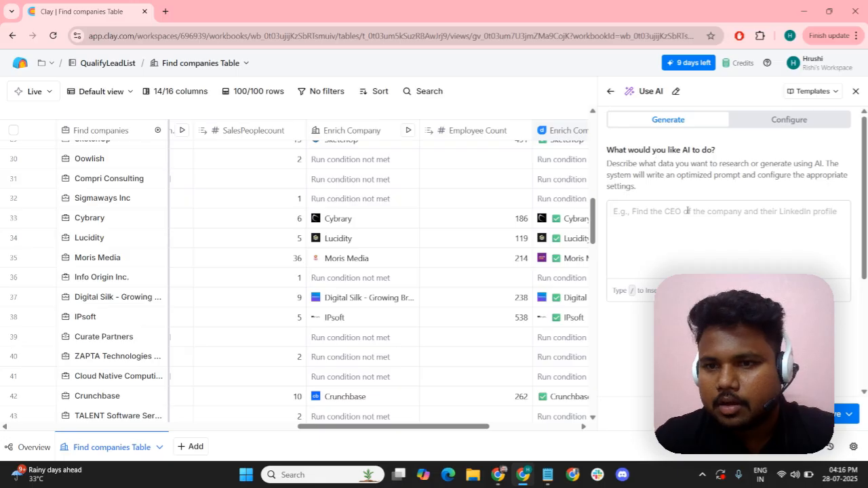
click(770, 126)
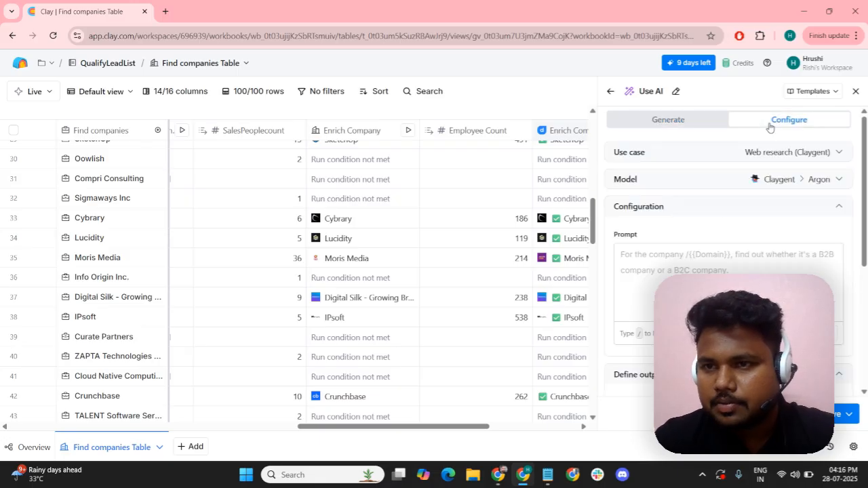
scroll(755, 228, down, 1)
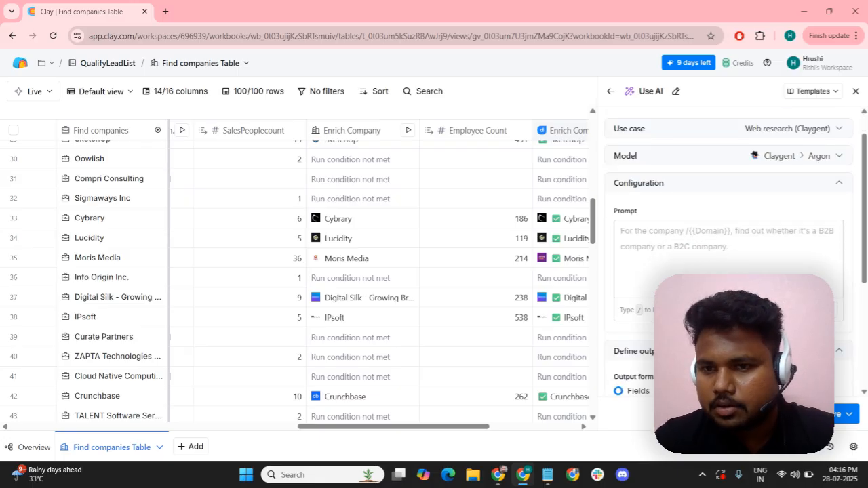
Start the Claygent prompt generator and copy the #OBJECTIVE# paragraph, from "Visit the company's website" to "output FALSE", from the Miro board
click(710, 225)
click(813, 277)
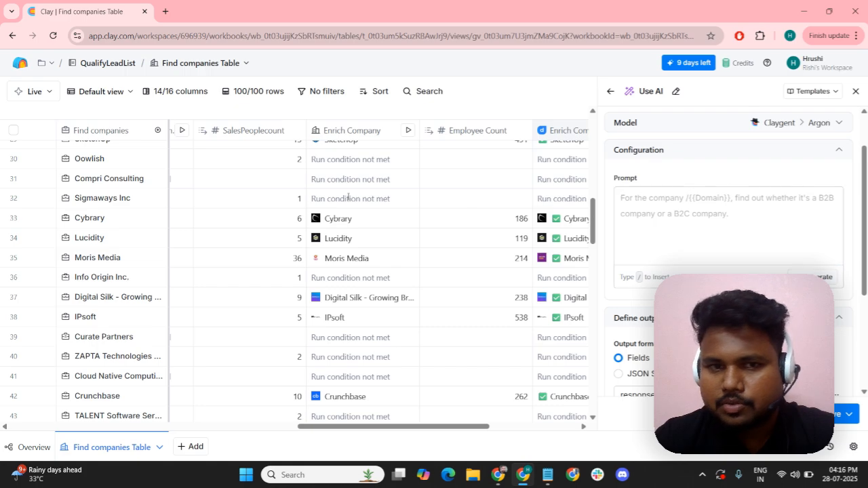
click(324, 193)
click(503, 470)
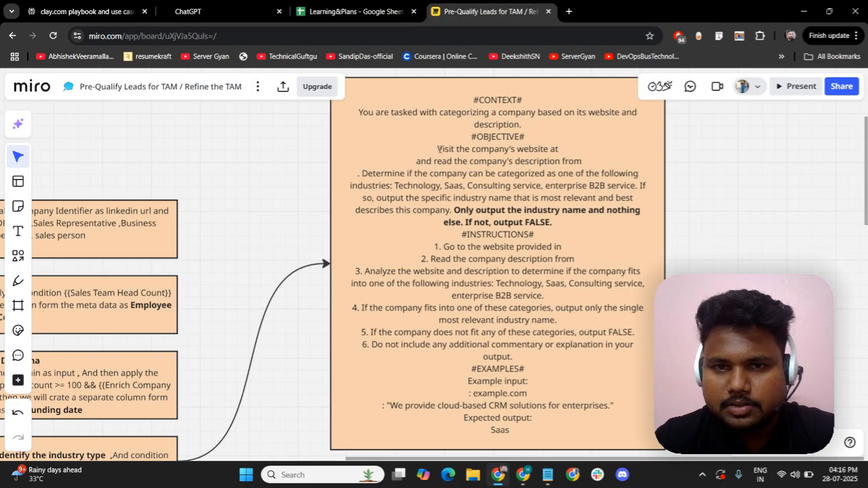
double_click(439, 152)
drag(438, 149, 613, 227)
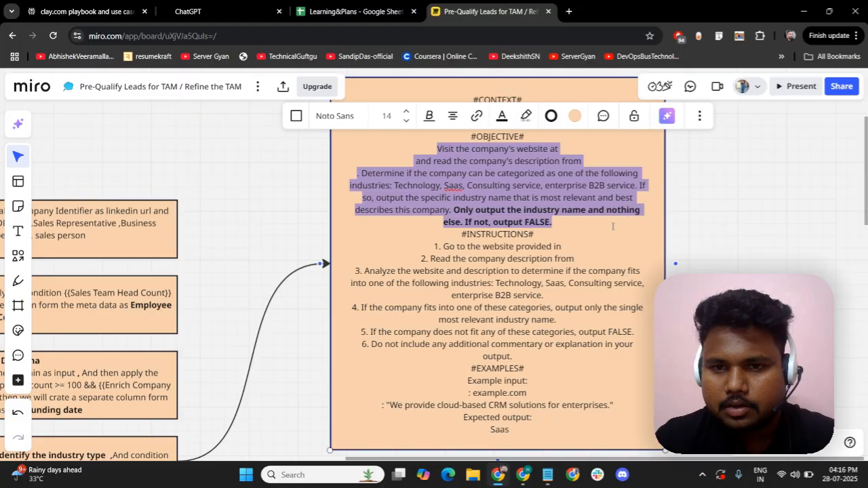
key(ctrl+c)
Paste the copied objective into Clay's Claygent prompt goal description and generate the prompt
key(alt+Tab)
click(351, 201)
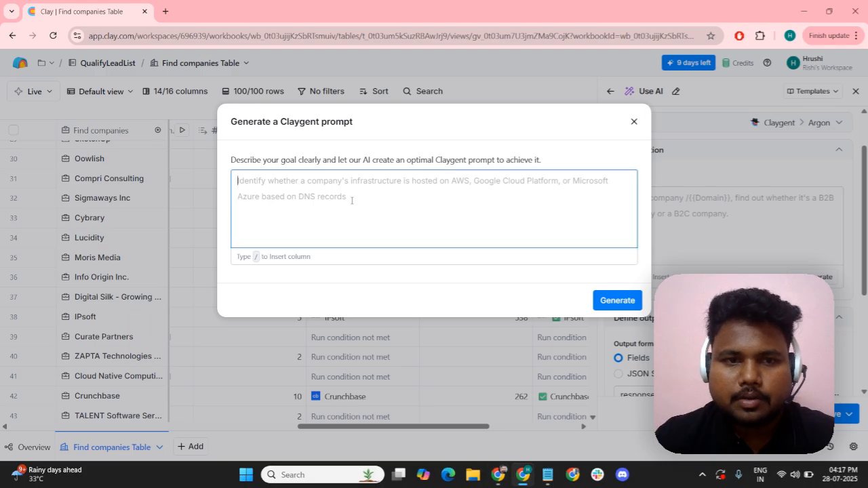
key(ctrl+v)
drag(249, 178, 372, 182)
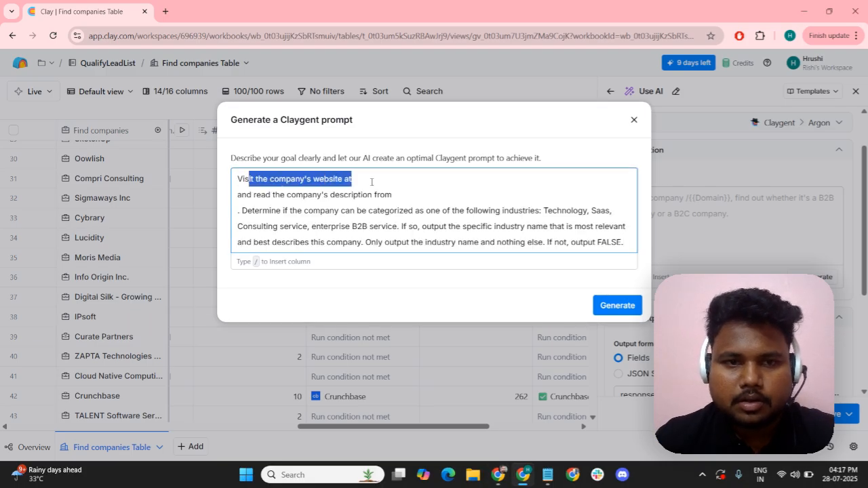
click(391, 183)
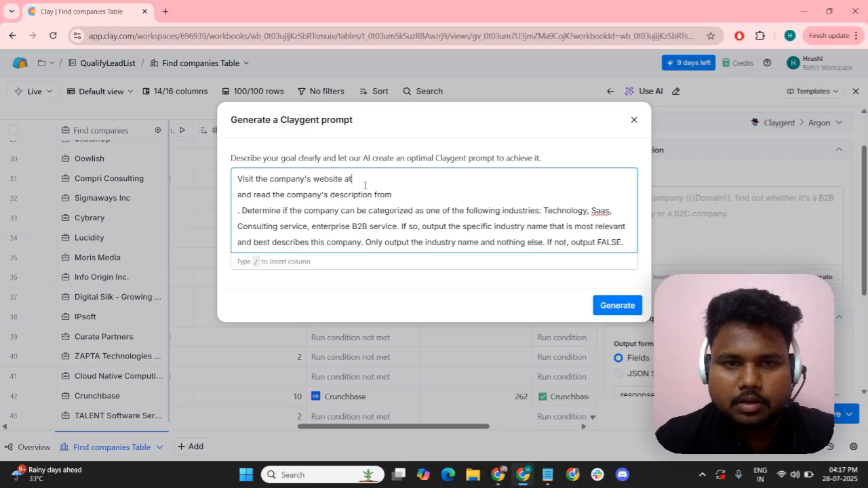
click(617, 306)
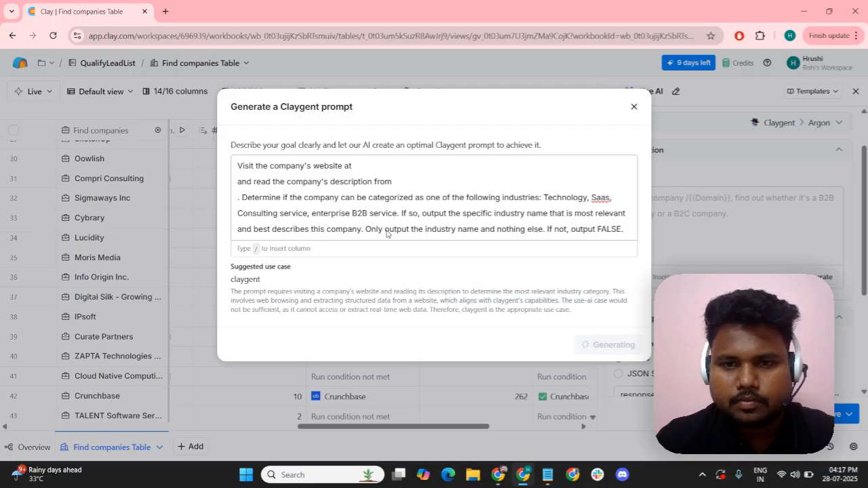
Examine the suggested use case, model and prompt, including its objective, instructions, industry categories and examples
scroll(407, 238, down, 1)
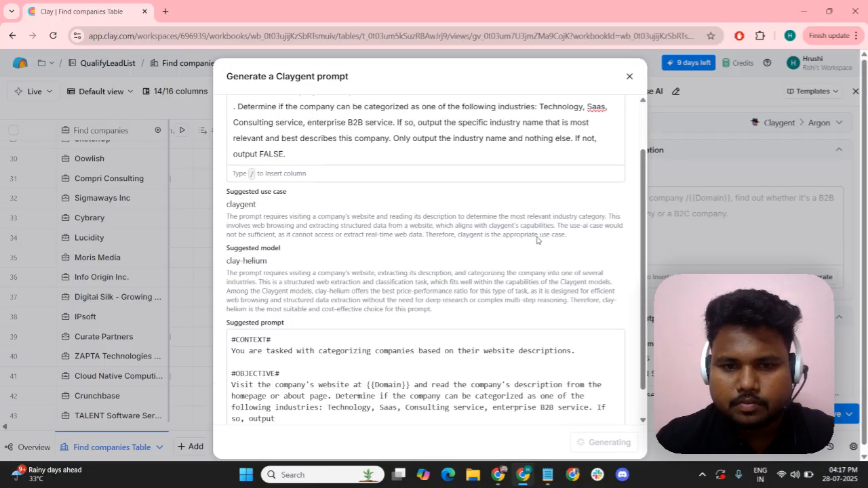
scroll(539, 241, down, 1)
scroll(489, 264, down, 4)
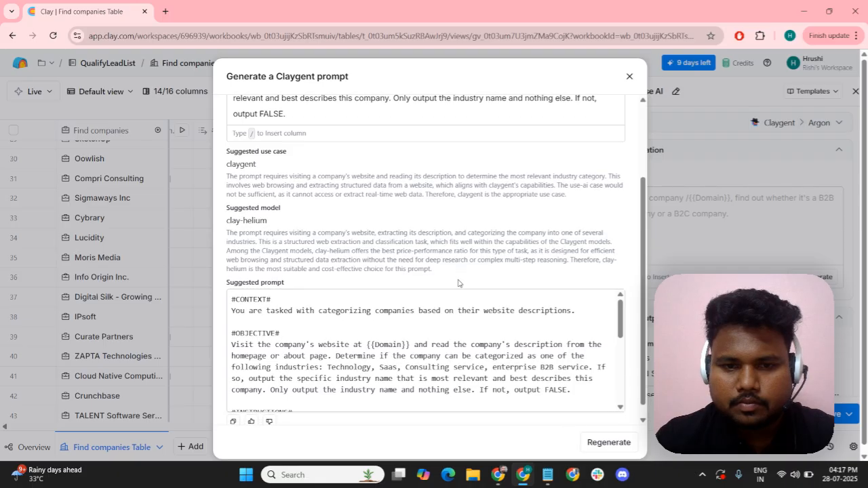
scroll(476, 284, up, 5)
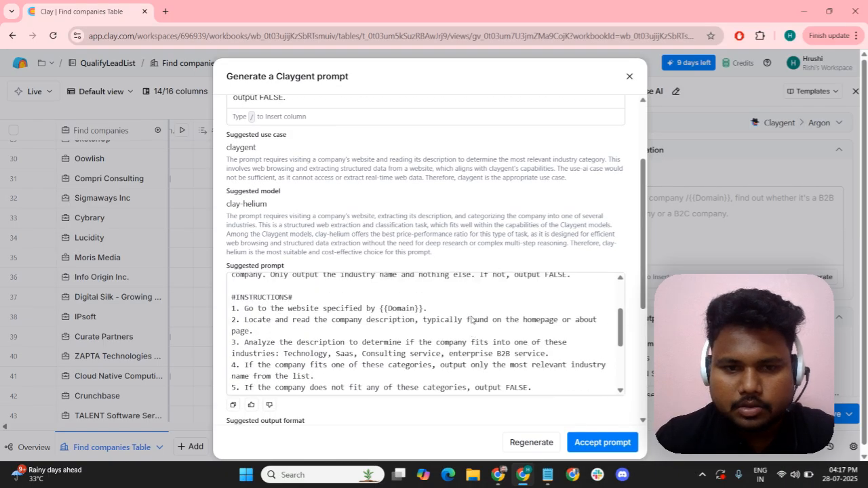
scroll(428, 290, down, 2)
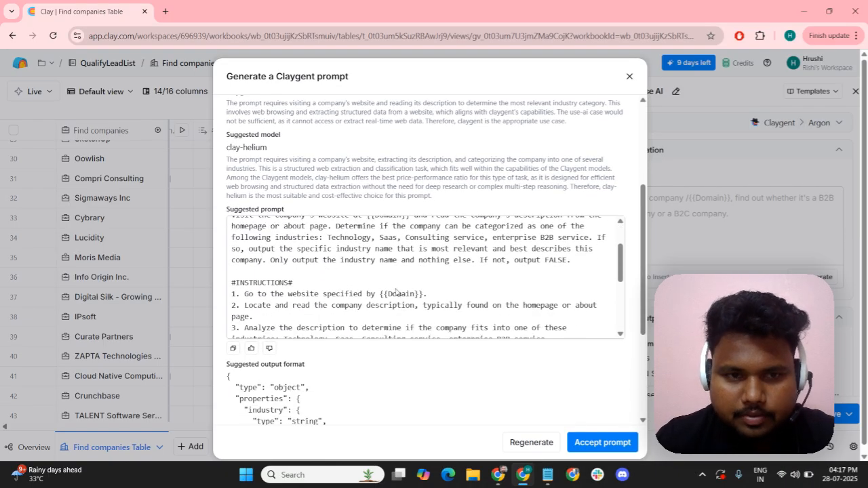
scroll(352, 274, up, 2)
drag(333, 272, 603, 272)
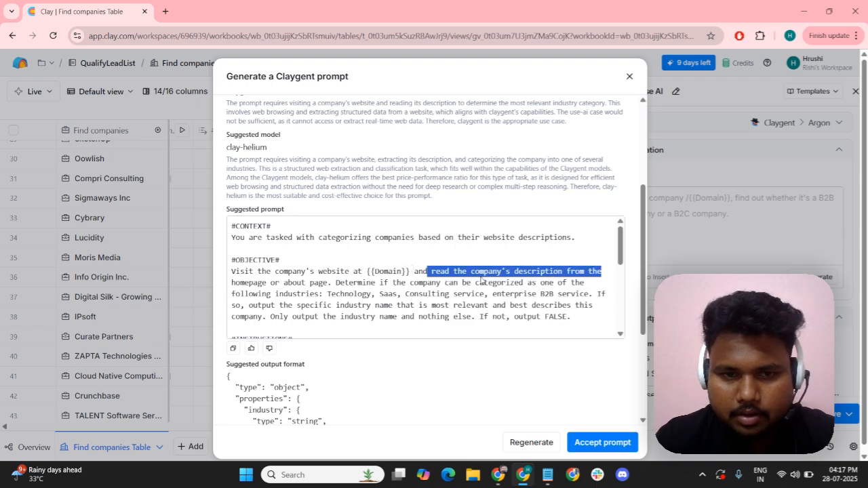
scroll(481, 280, down, 2)
scroll(390, 267, up, 2)
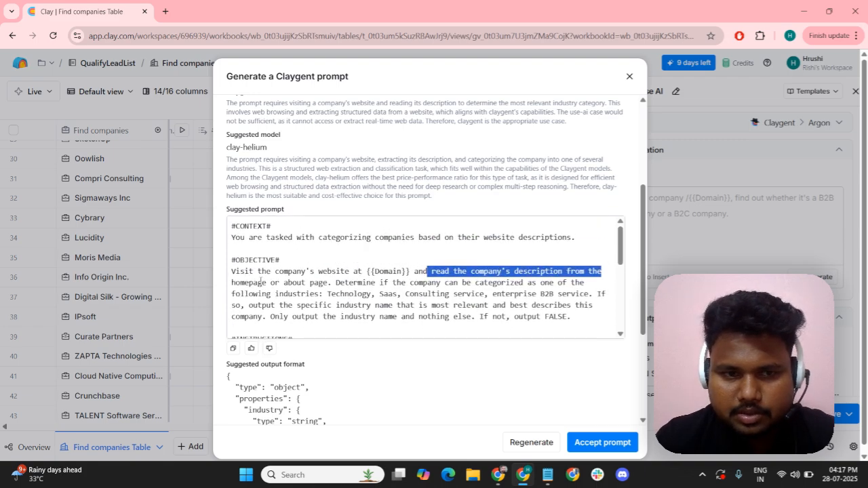
drag(259, 283, 453, 305)
click(536, 237)
scroll(536, 237, down, 4)
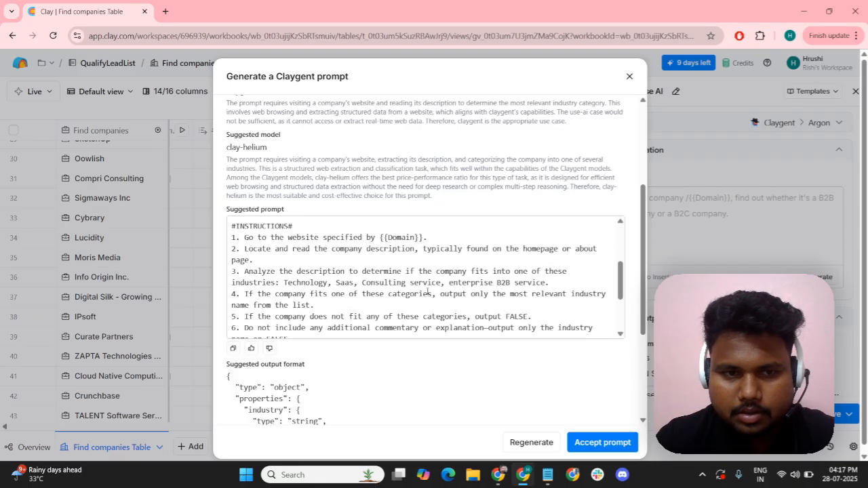
drag(288, 239, 442, 243)
drag(388, 249, 578, 250)
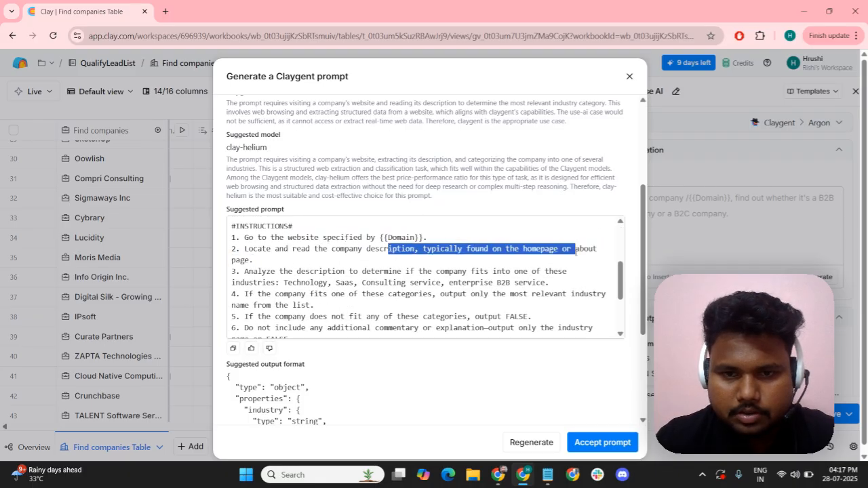
click(424, 290)
scroll(424, 291, down, 2)
scroll(401, 275, up, 2)
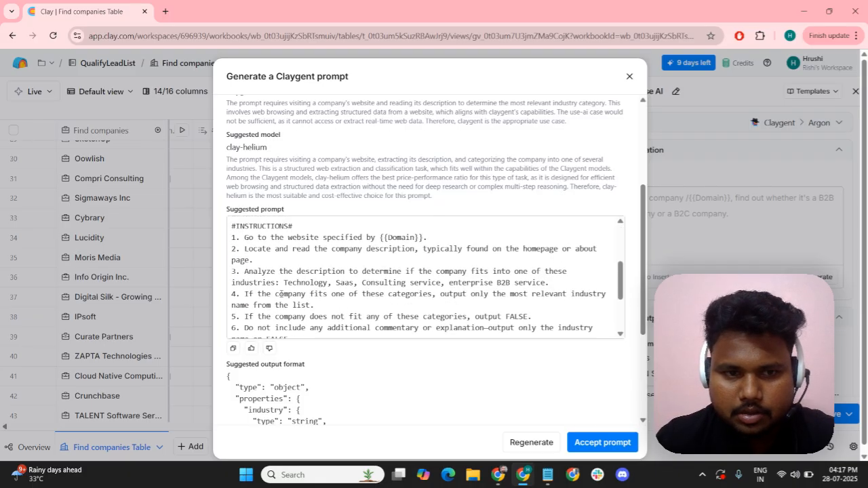
drag(250, 282, 434, 283)
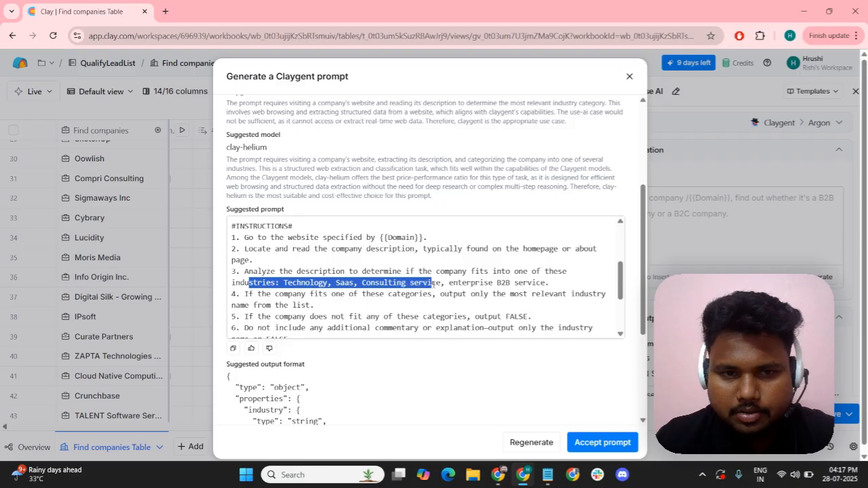
click(345, 283)
drag(344, 284, 493, 288)
click(493, 287)
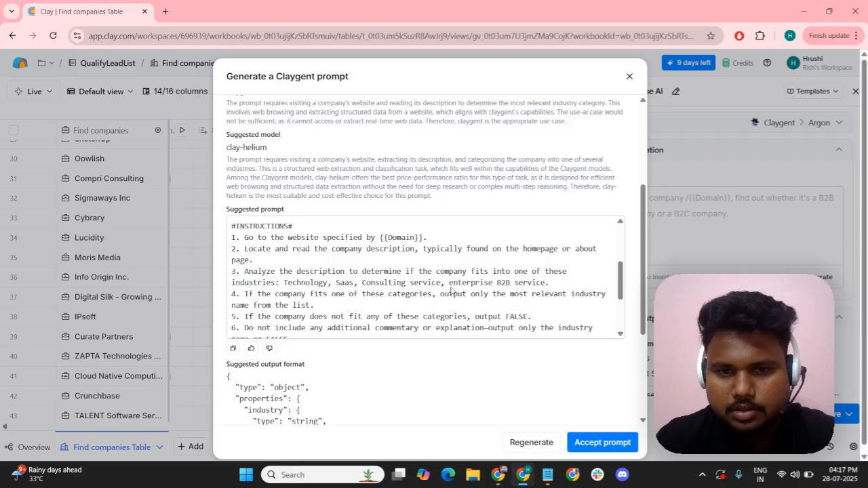
drag(426, 284, 555, 284)
click(549, 288)
scroll(549, 288, down, 10)
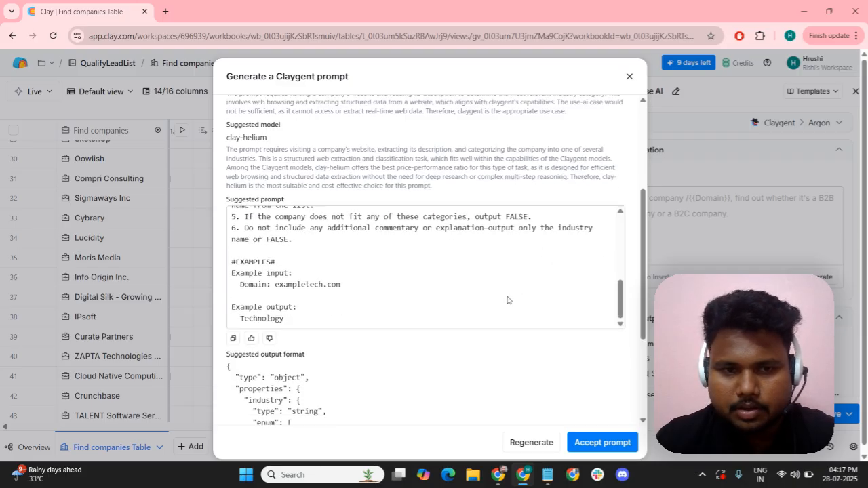
Accept the suggested prompt and insert the Description column as the source of the company's description in its objective
click(596, 436)
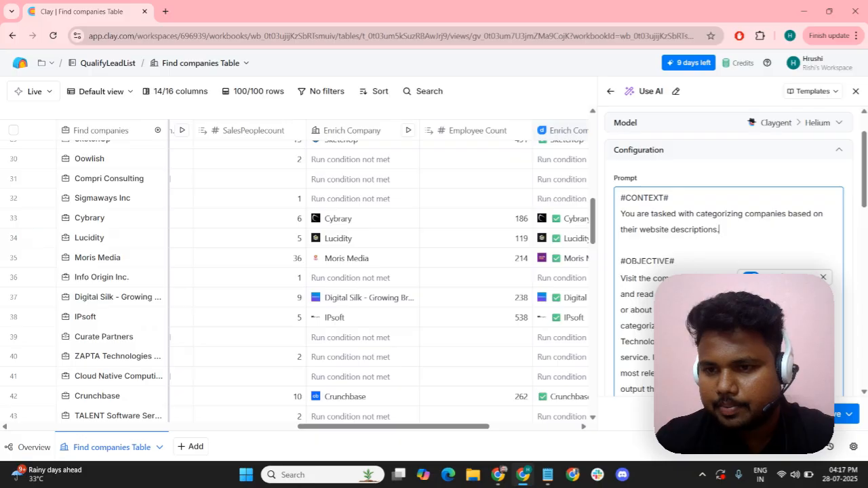
text(/des)
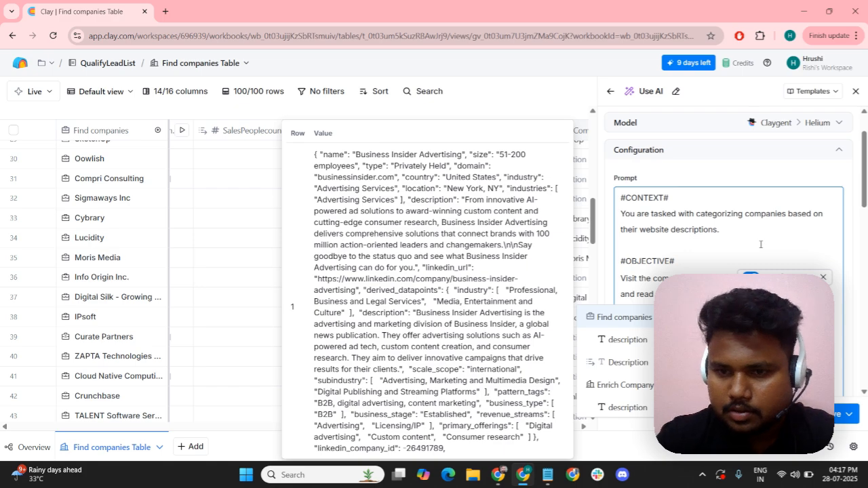
click(628, 363)
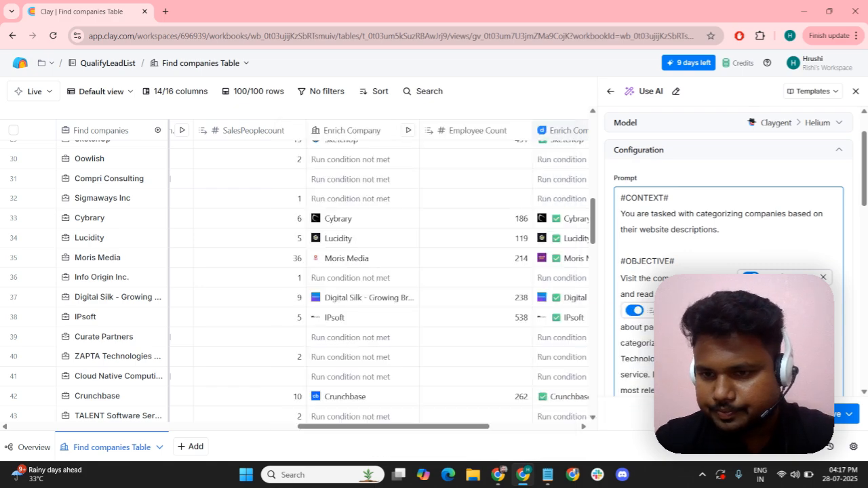
Review the rest of the Claygent prompt, including the example input and output, down to the output definition and run settings
scroll(729, 251, down, 8)
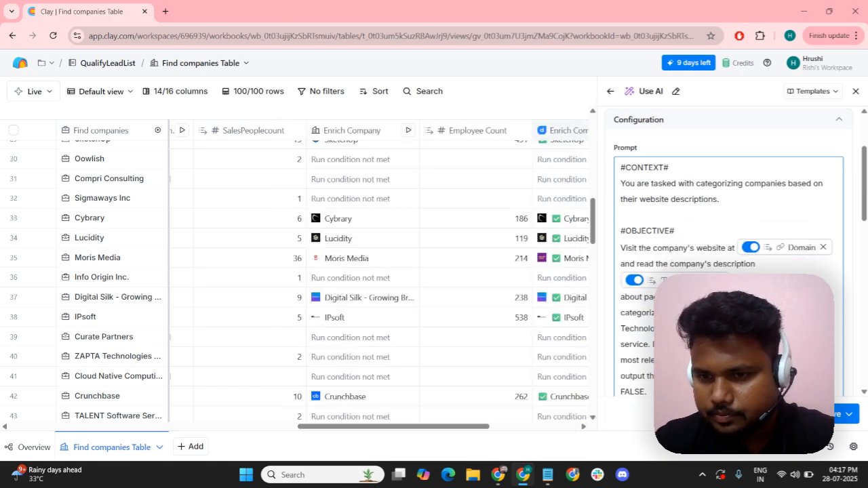
scroll(712, 244, down, 6)
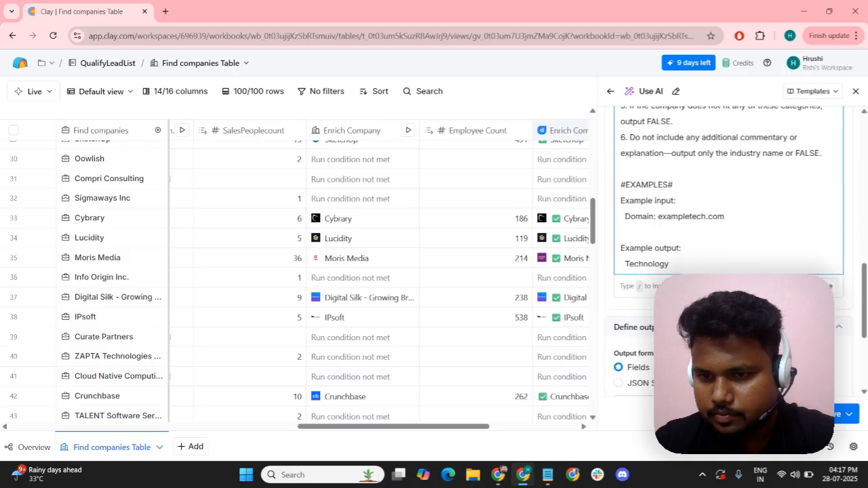
scroll(701, 233, up, 2)
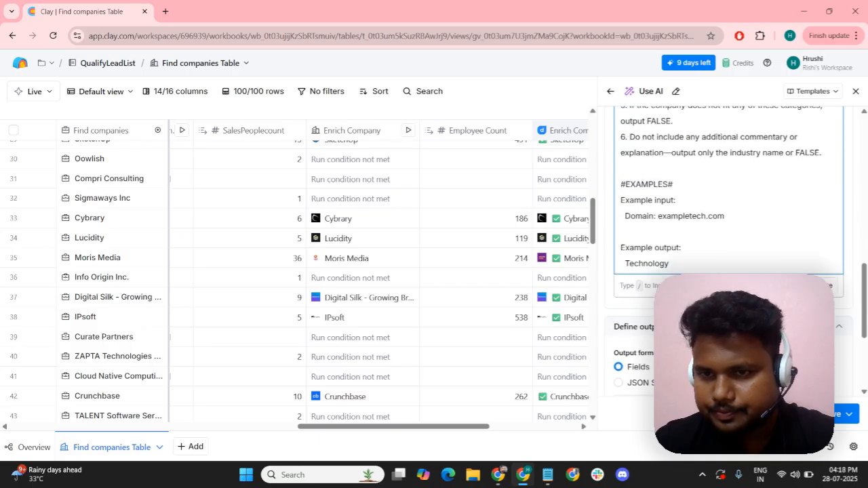
drag(630, 200, 752, 213)
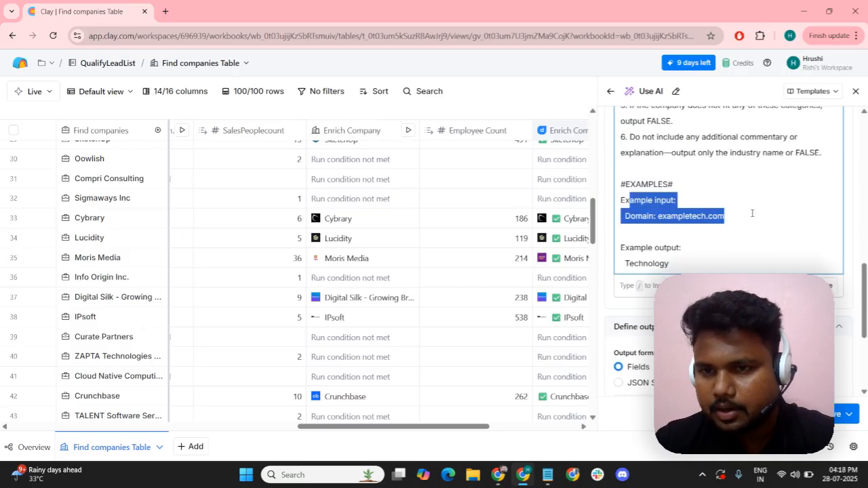
click(672, 216)
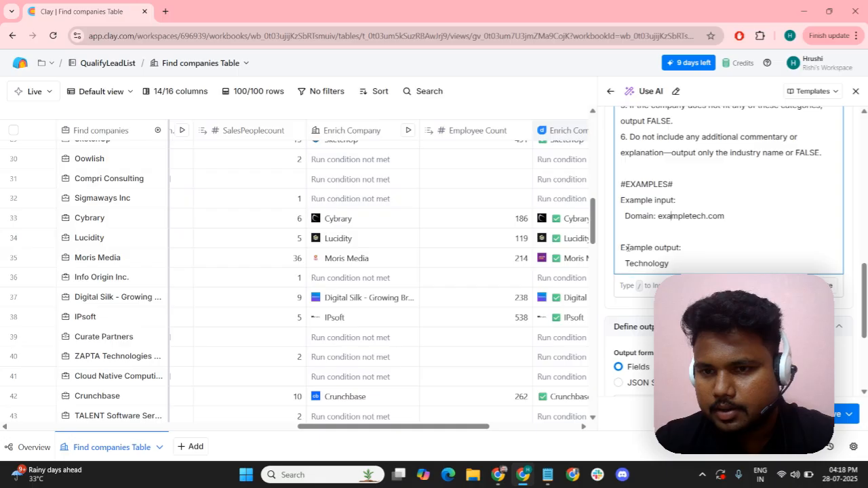
drag(625, 249, 719, 256)
click(719, 256)
scroll(719, 257, down, 3)
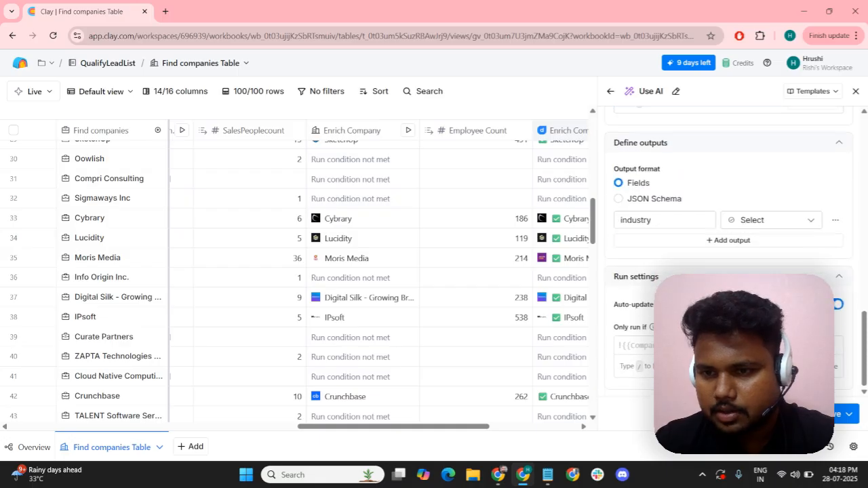
Change the Claygent column's model to OpenAI GPT 4o Mini
scroll(729, 251, up, 10)
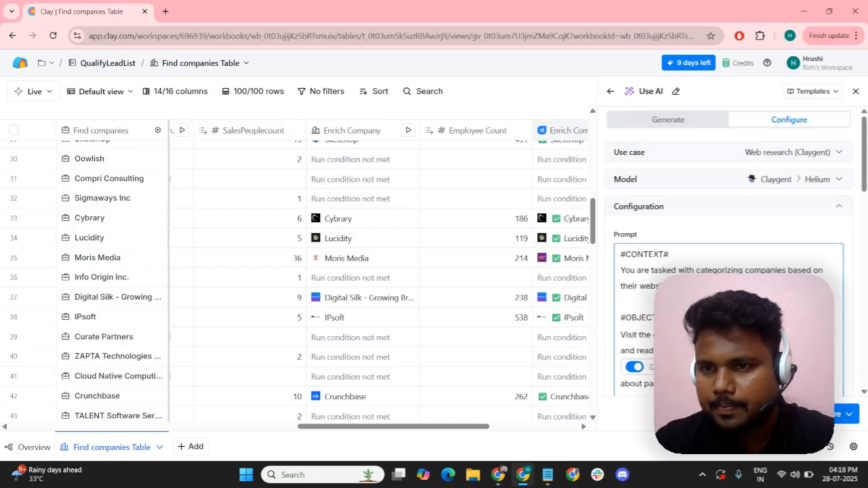
click(744, 185)
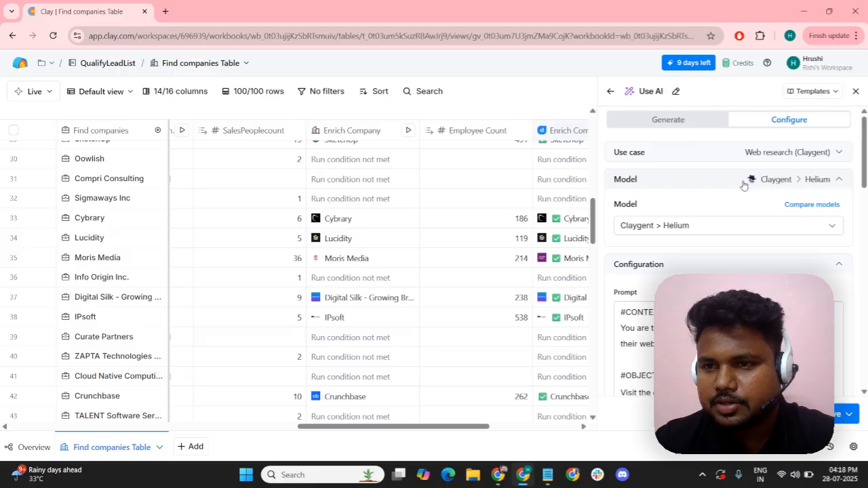
click(685, 226)
scroll(686, 285, down, 3)
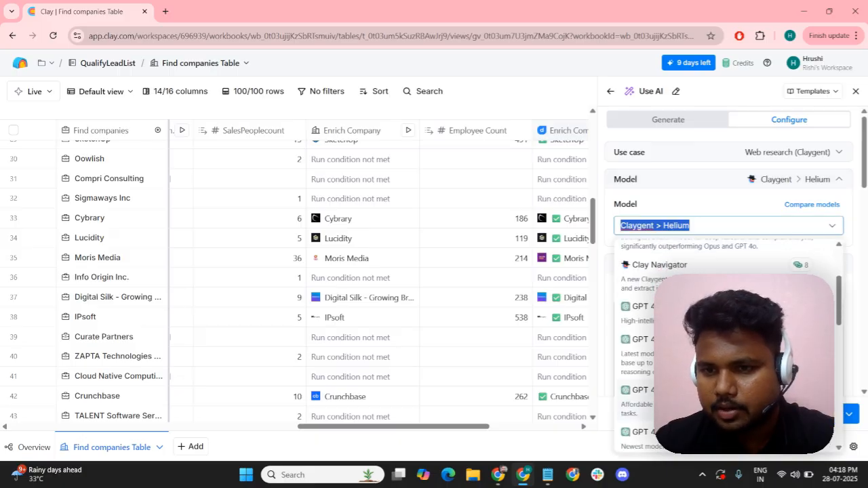
click(692, 400)
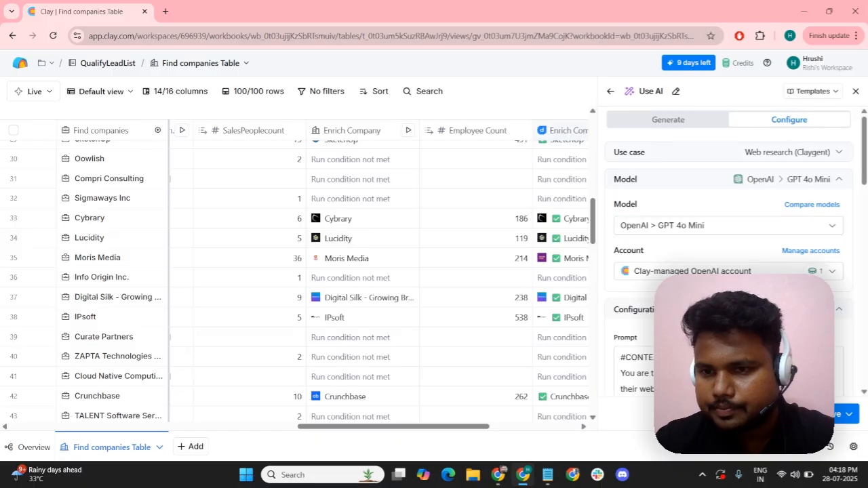
scroll(733, 272, down, 10)
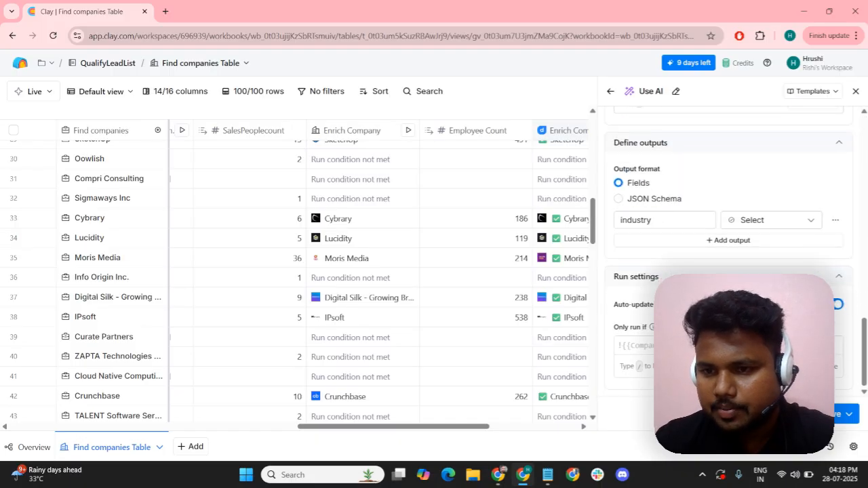
click(814, 327)
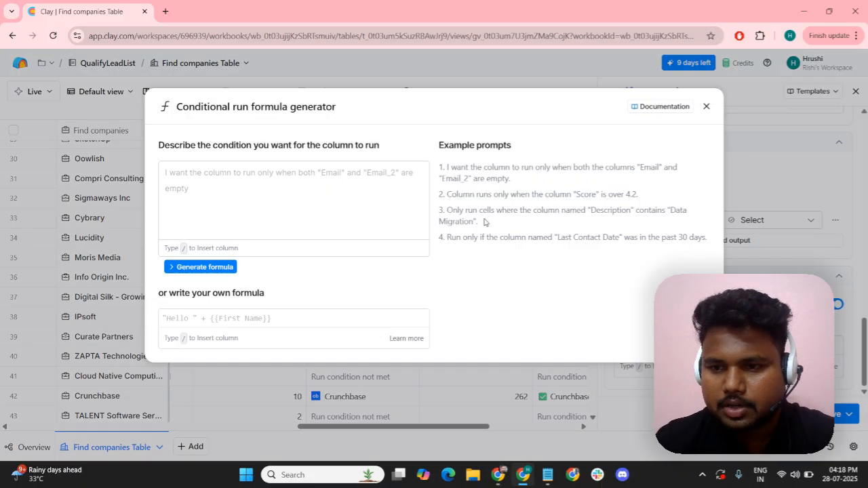
click(316, 202)
click(706, 109)
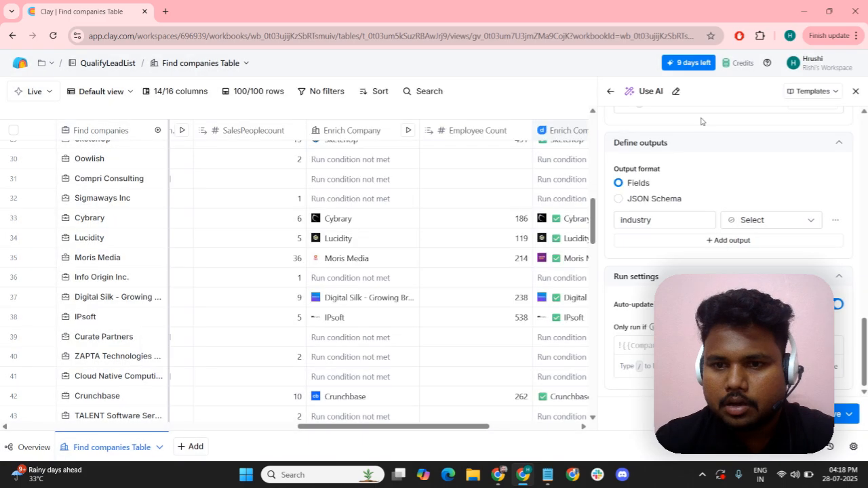
Generate and save a run condition for the AI column described as "Run only if LastFundingAt is not empty", inserting LastFundingAt as a column reference
drag(384, 429, 494, 434)
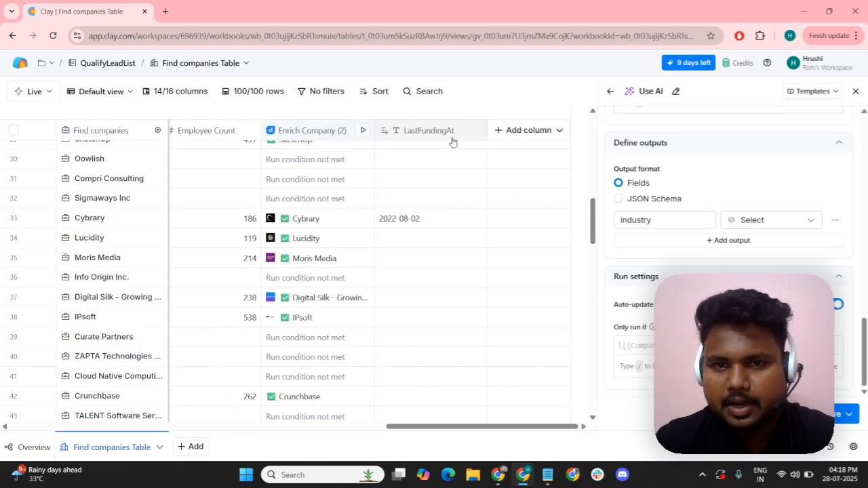
click(685, 327)
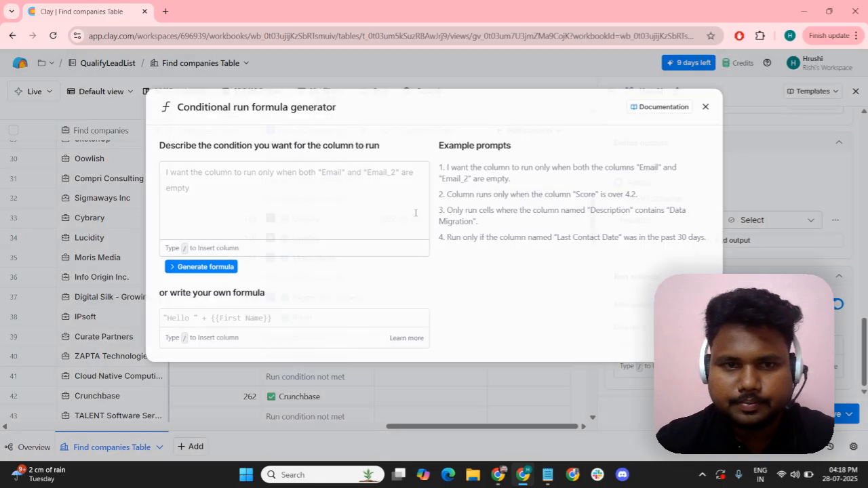
click(312, 192)
text(R)
key(BackSpace)
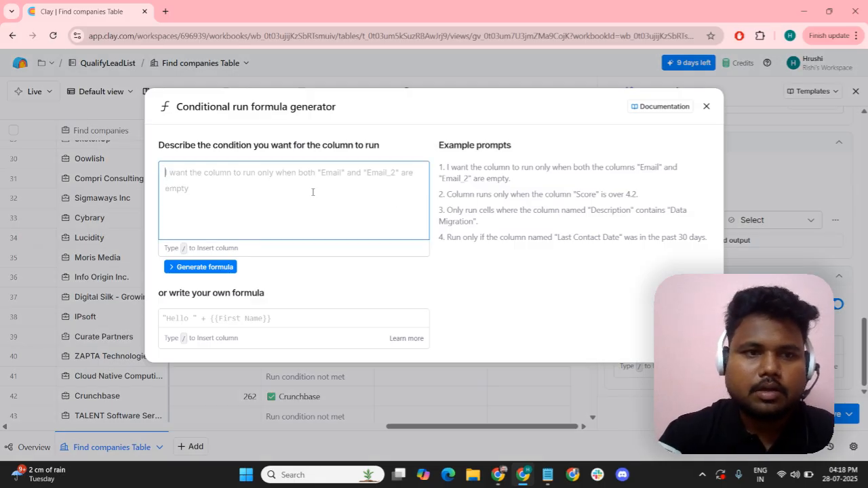
text(Run only)
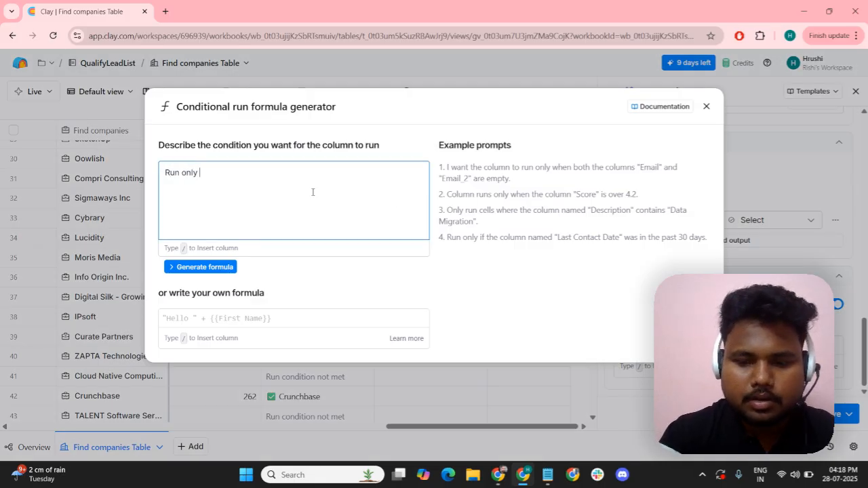
text( if /l)
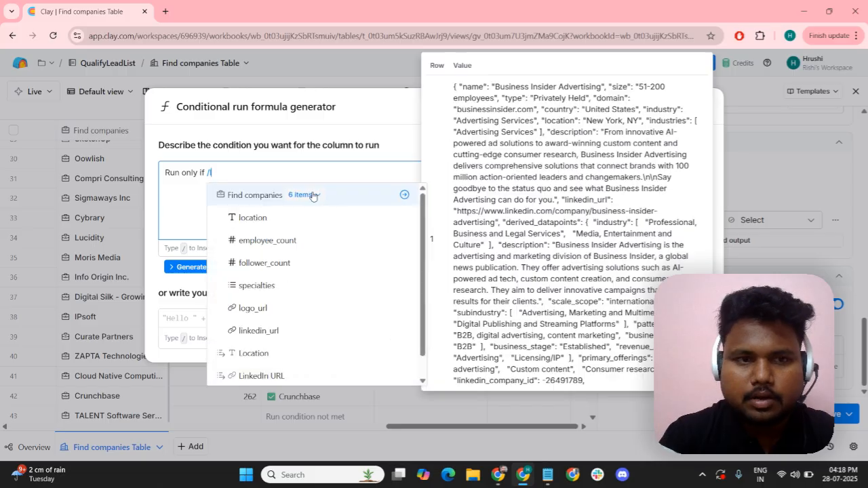
text(astfund)
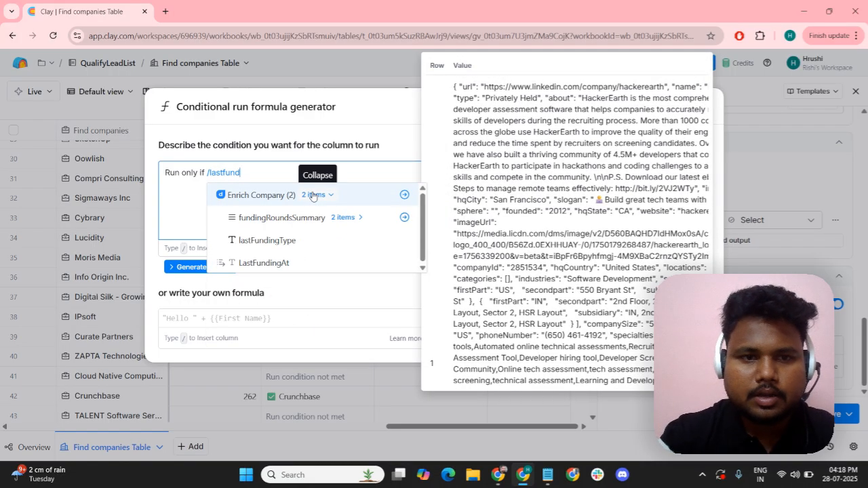
click(307, 261)
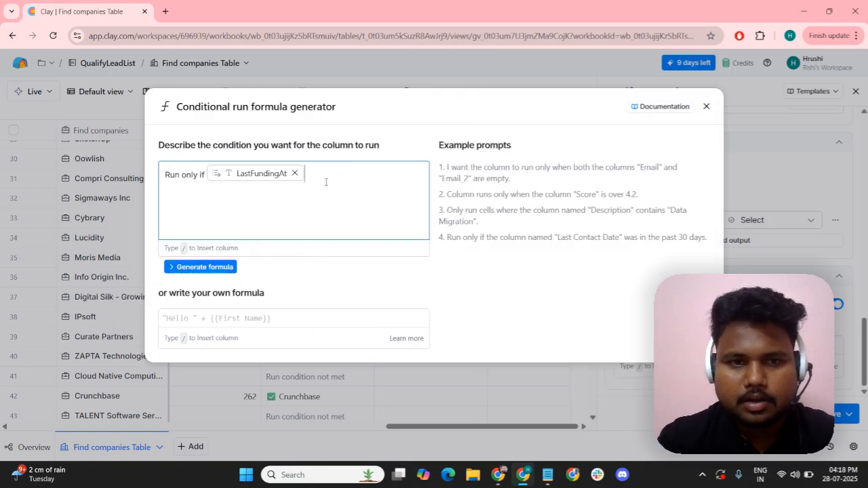
text(is not e)
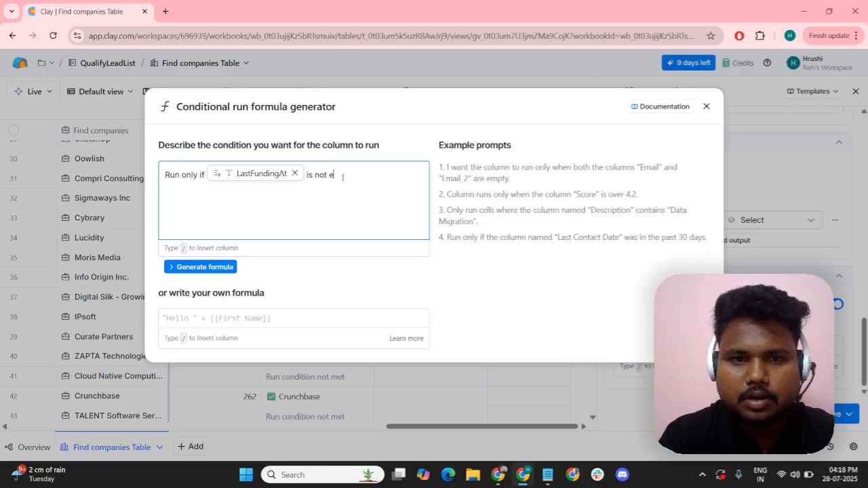
text(mpty .)
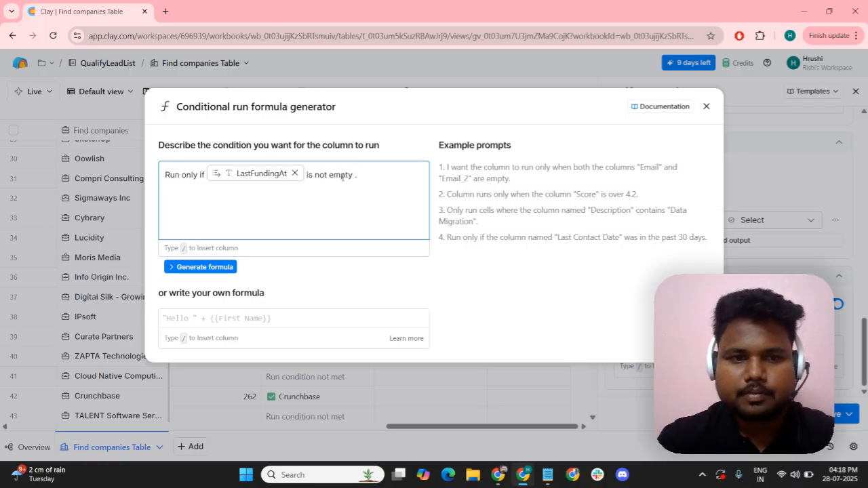
click(203, 267)
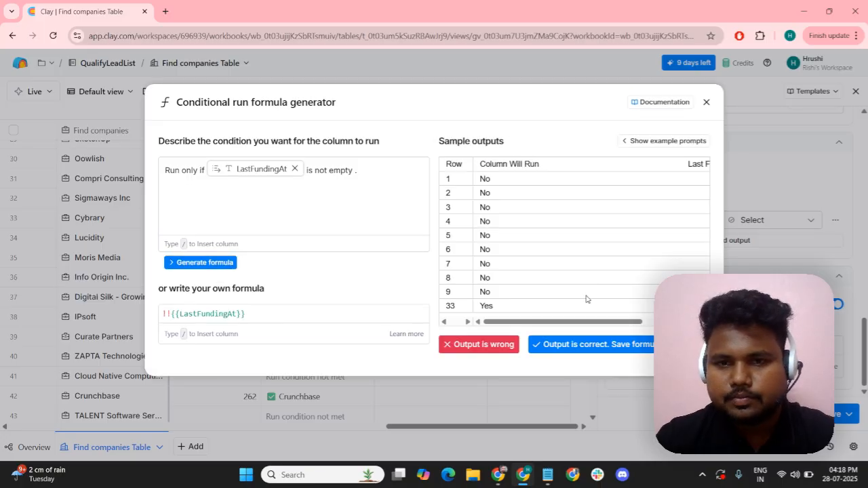
click(561, 345)
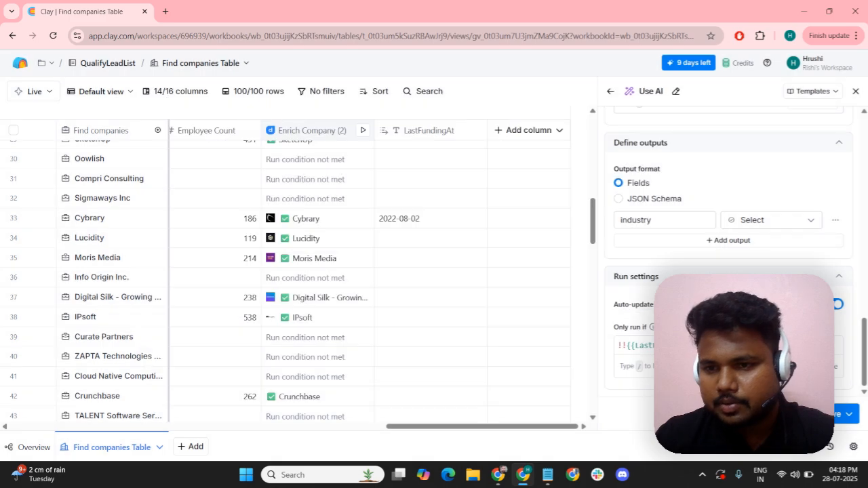
Save the AI column, run it on the first 10 rows and close its configuration
click(837, 417)
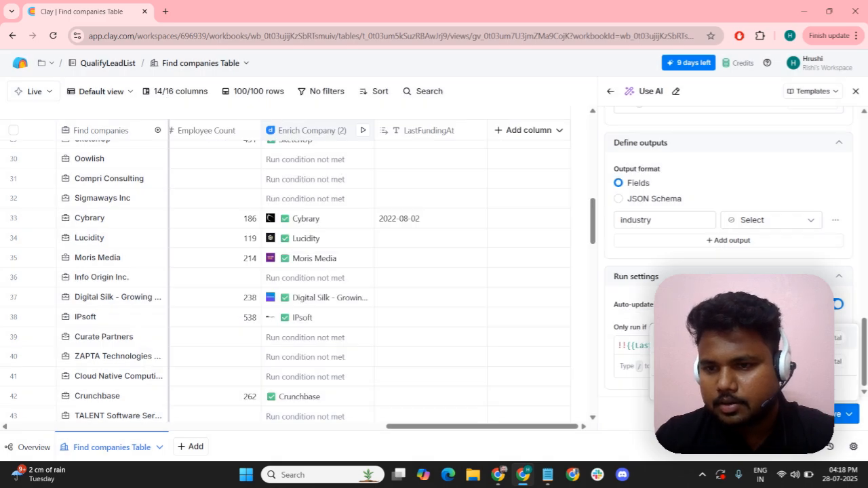
click(780, 338)
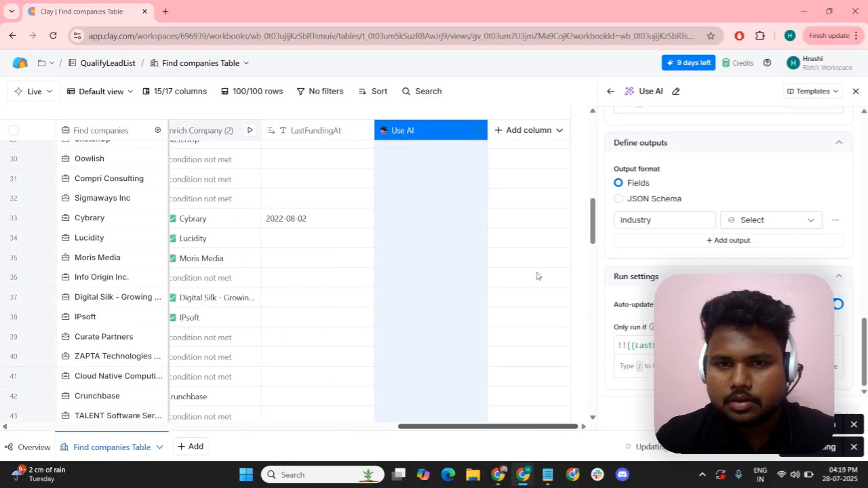
click(856, 91)
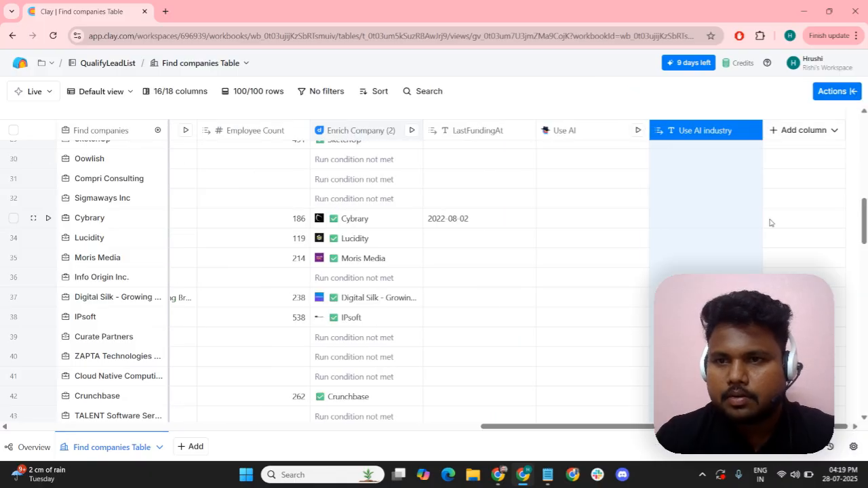
Run the Industry Category column on all 100 rows that haven't run or have errors
scroll(622, 278, up, 10)
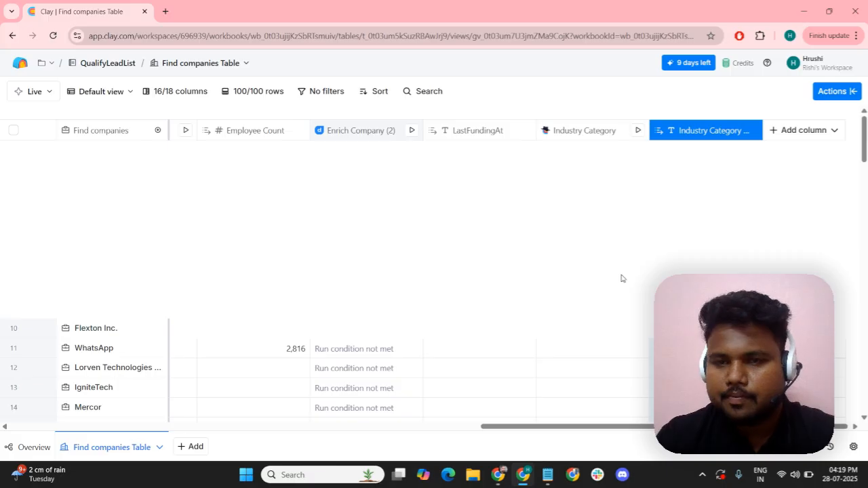
click(590, 136)
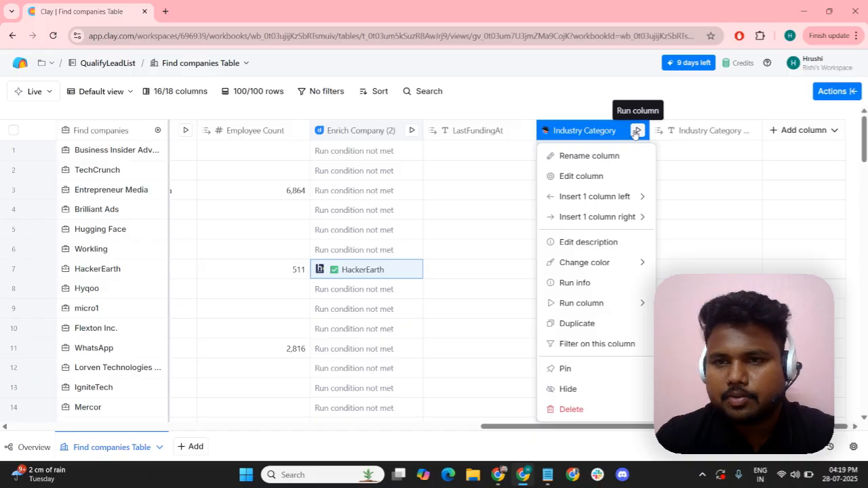
click(636, 131)
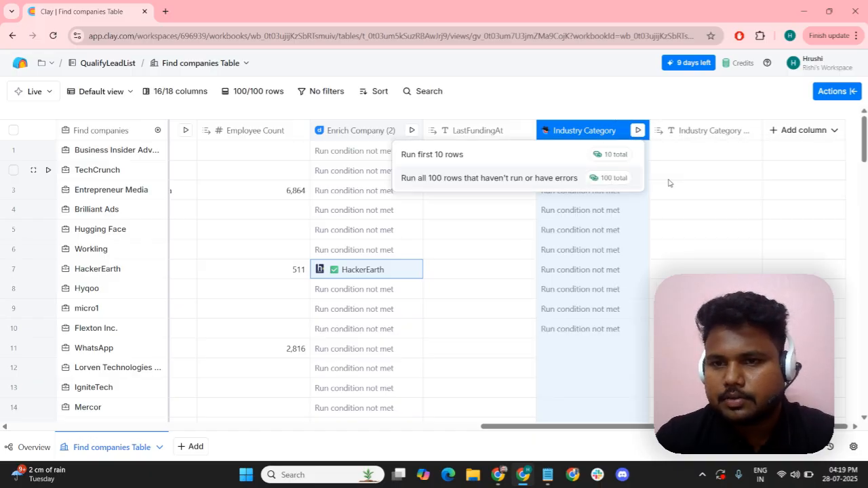
click(669, 175)
click(638, 130)
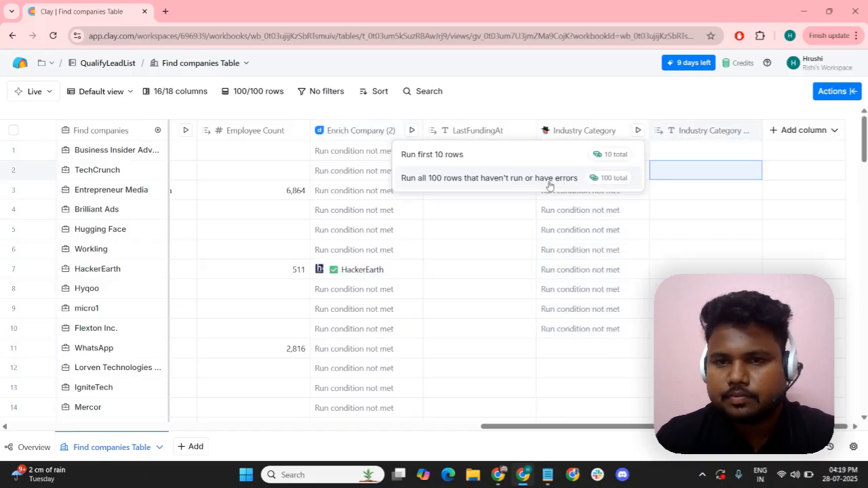
click(549, 180)
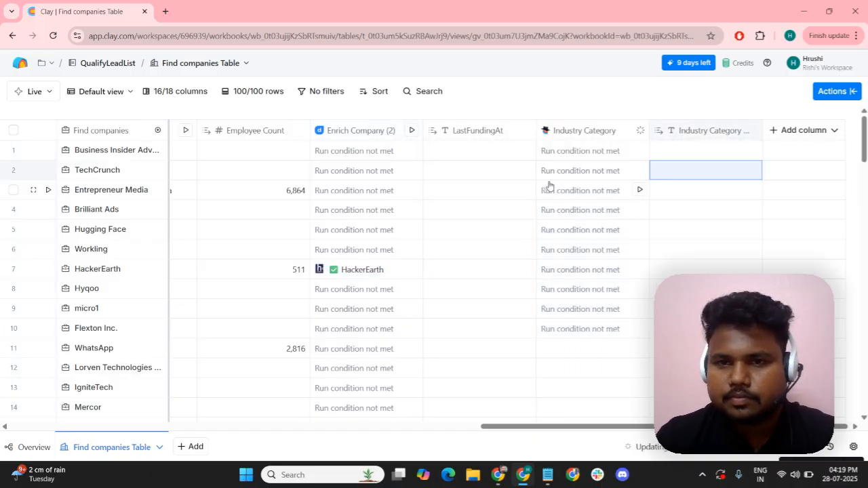
Switch to the Miro board and review the HubSpot and Salesforce criterion, the Find BuiltWith instructions and the qualification rule
click(499, 481)
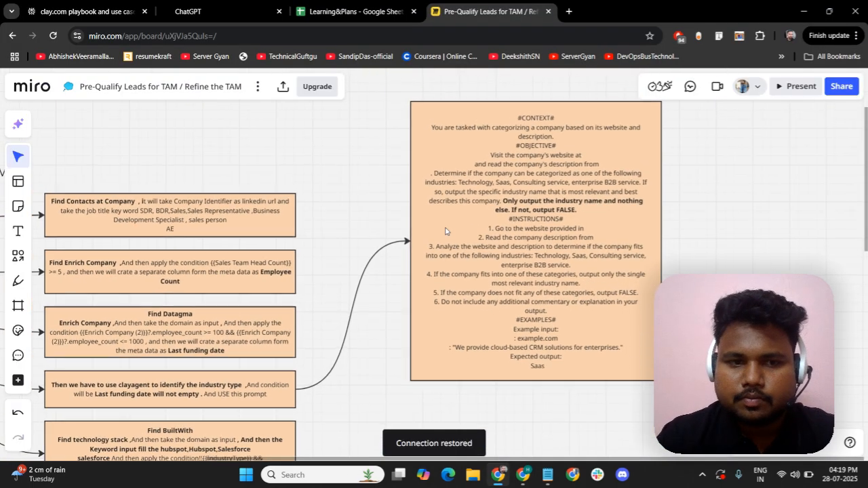
scroll(446, 232, left, 4)
scroll(447, 231, down, 2)
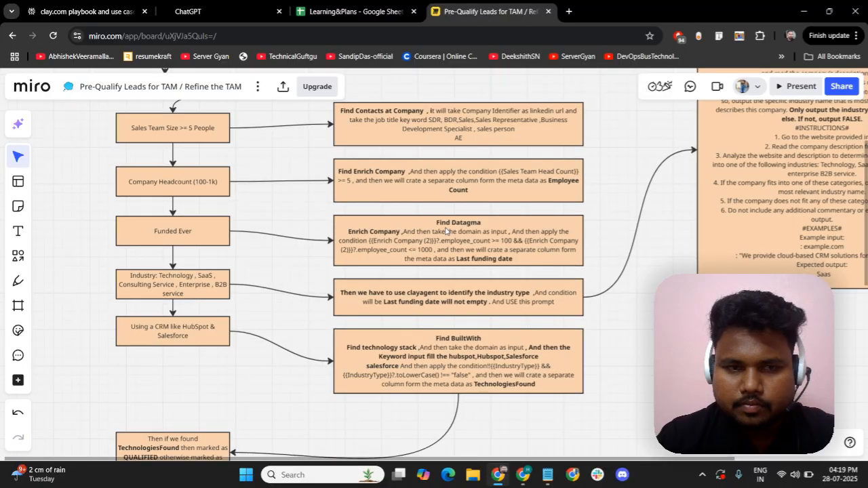
scroll(446, 231, left, 3)
scroll(446, 232, down, 3)
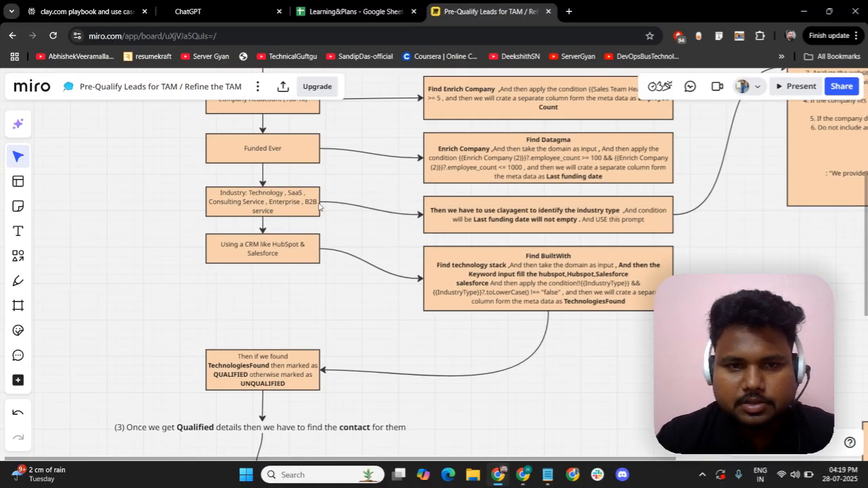
scroll(319, 207, down, 2)
scroll(319, 207, left, 3)
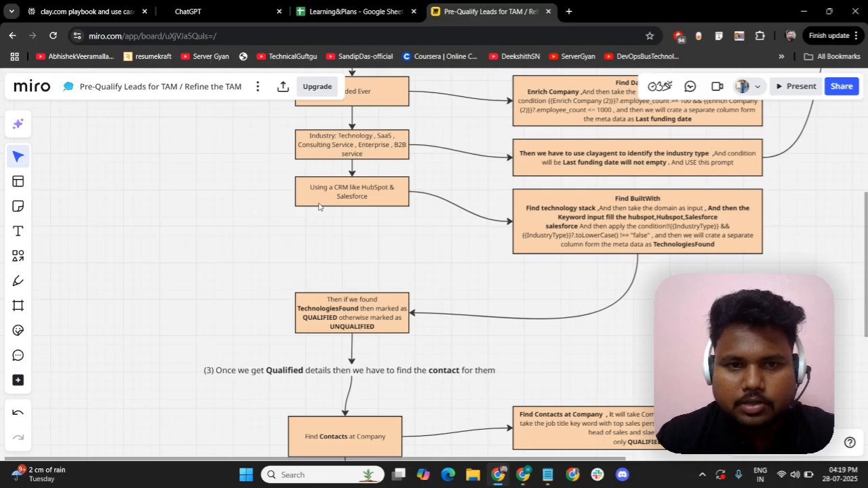
scroll(319, 206, up, 5)
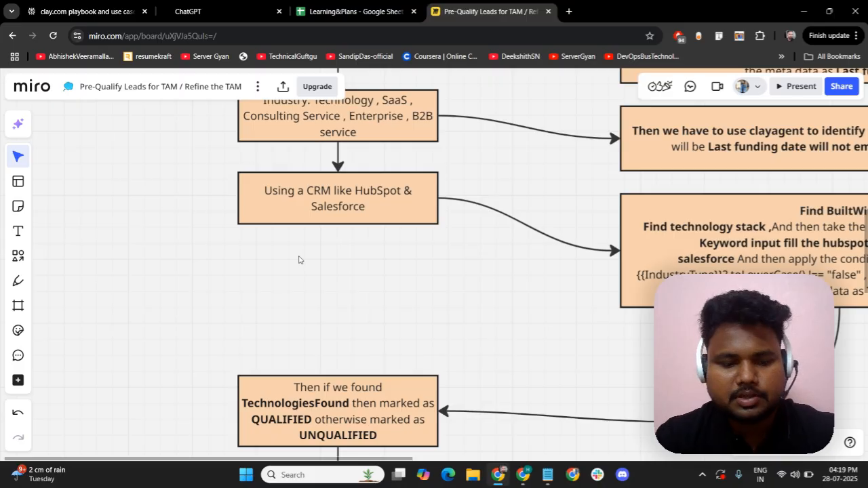
scroll(299, 260, down, 2)
key(alt+Tab)
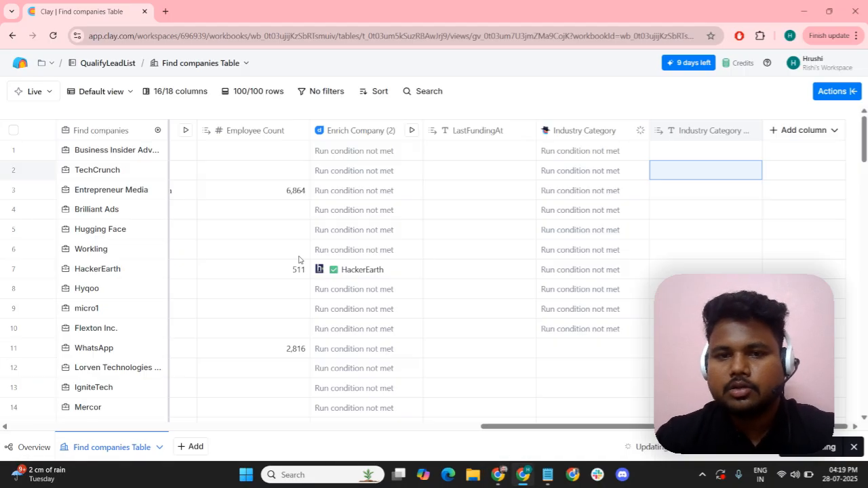
key(alt+Tab)
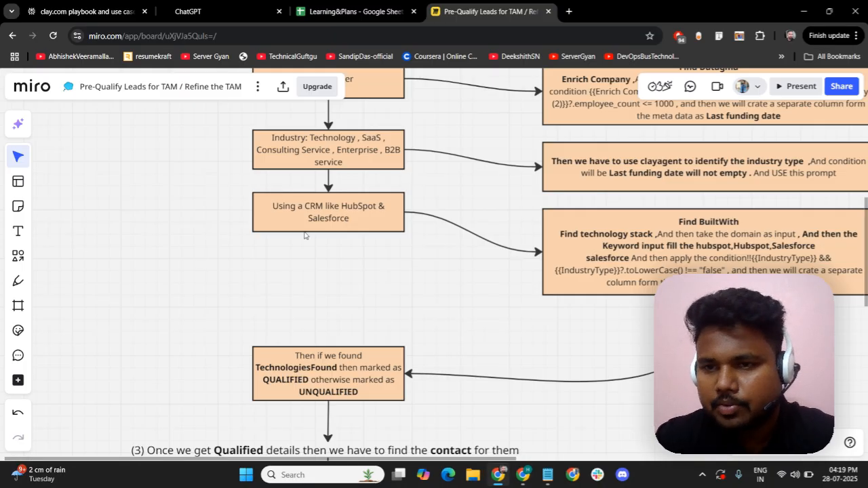
scroll(304, 236, right, 3)
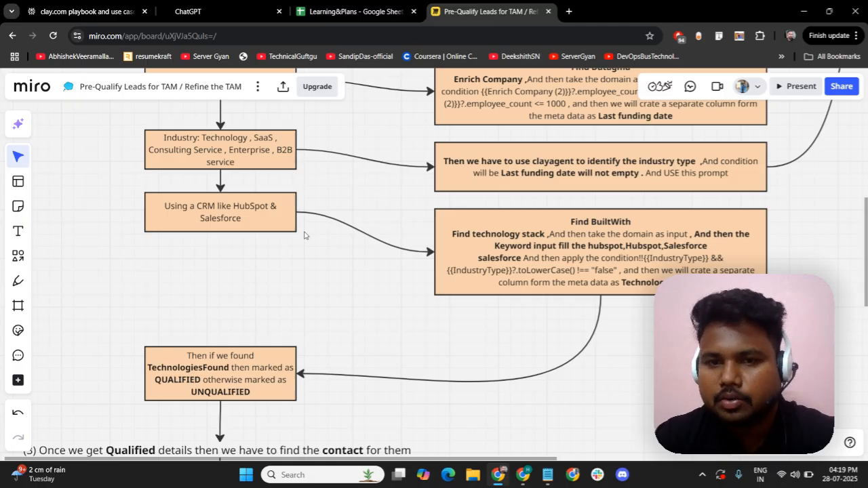
scroll(305, 236, right, 1)
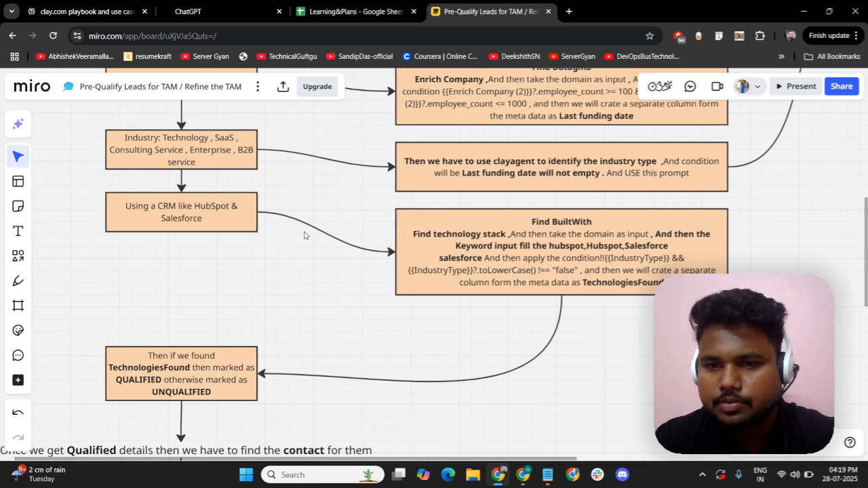
Switch back to the Clay table and check the Industry Category results across the company rows
key(alt+Tab)
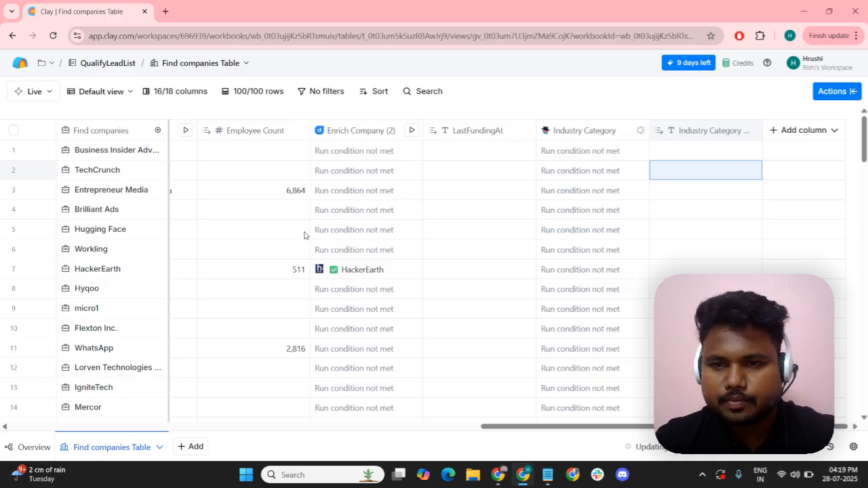
scroll(636, 297, down, 5)
scroll(649, 301, down, 2)
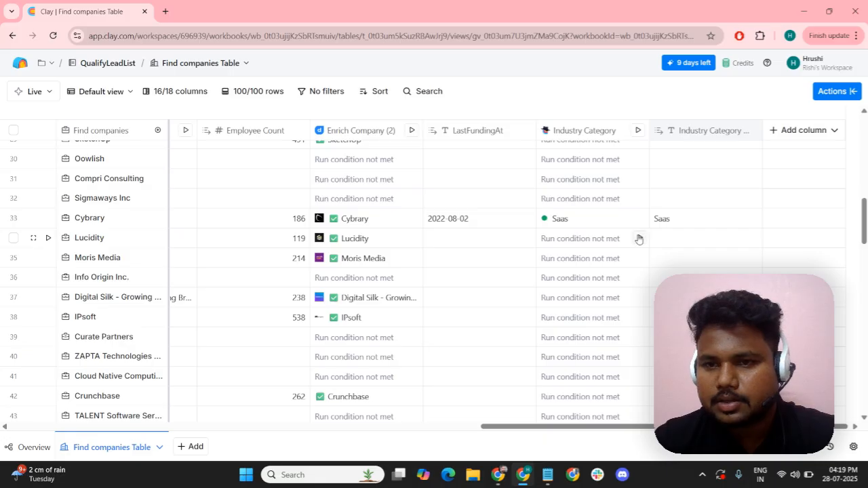
click(688, 225)
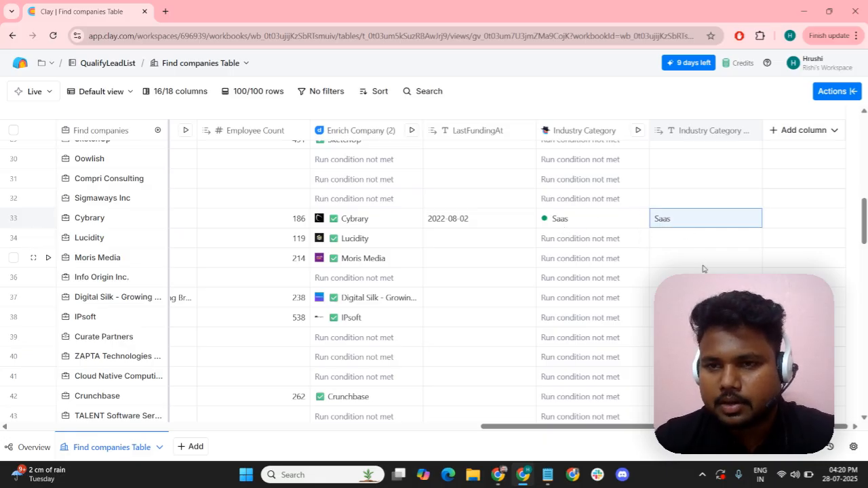
scroll(701, 268, down, 8)
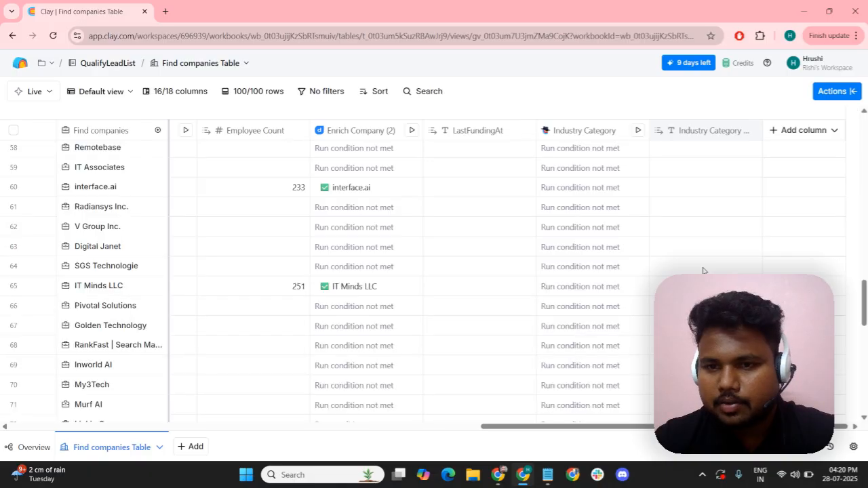
scroll(704, 270, up, 15)
scroll(704, 270, up, 3)
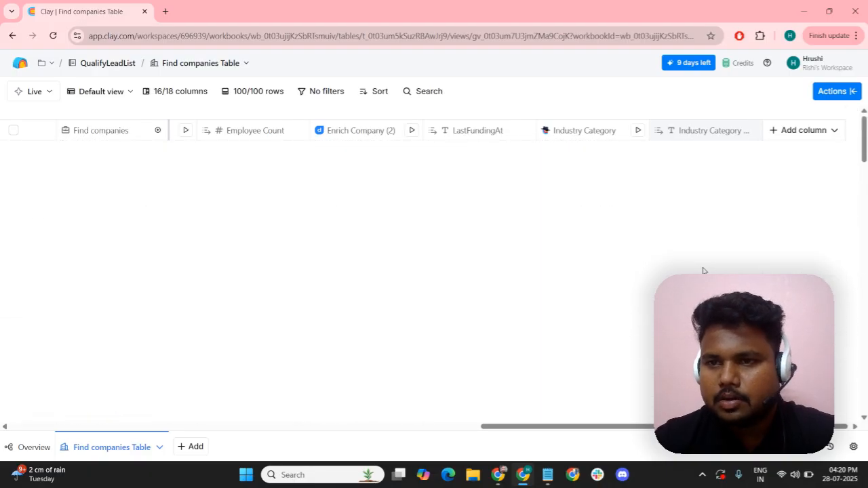
Add a new enrichment column, searching for "build with" and choosing BuiltWith's Find technology stack
click(800, 131)
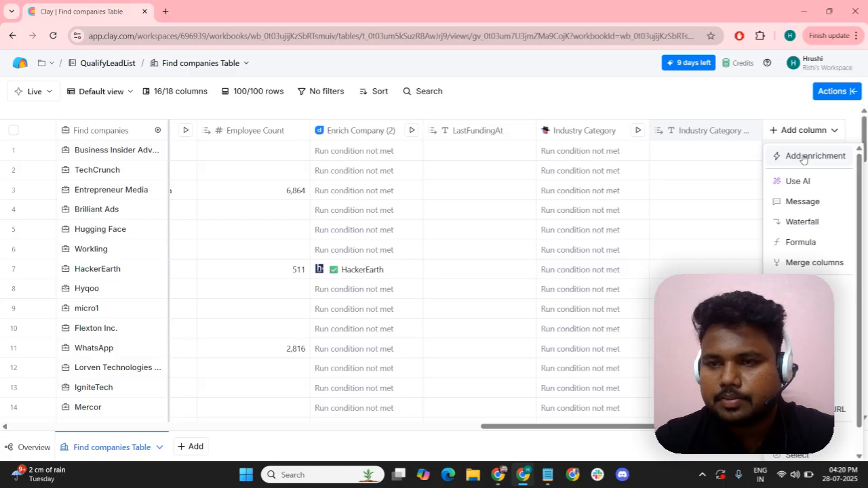
click(803, 157)
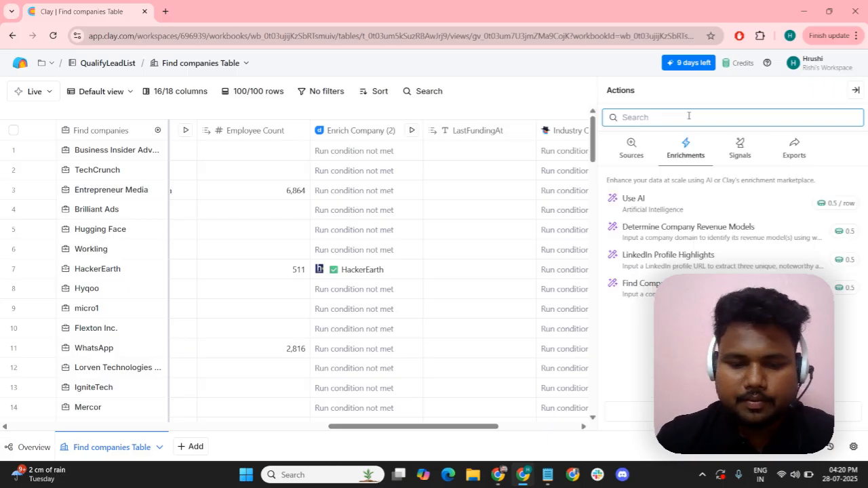
text(build)
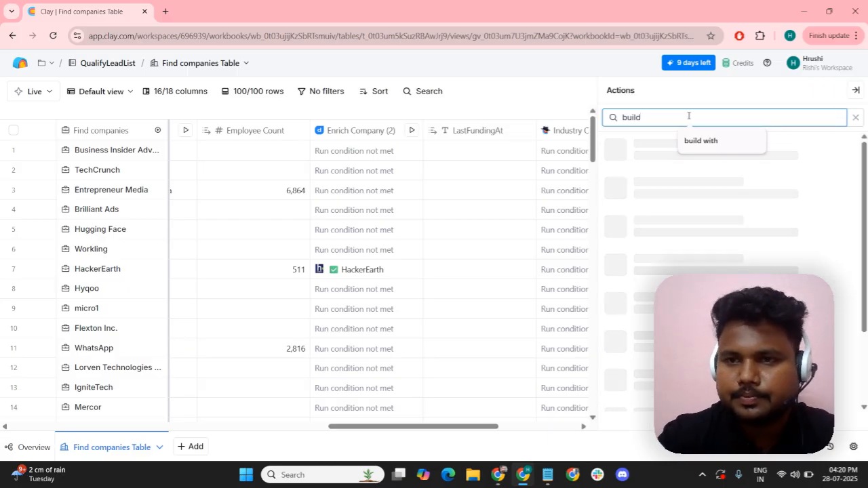
click(723, 139)
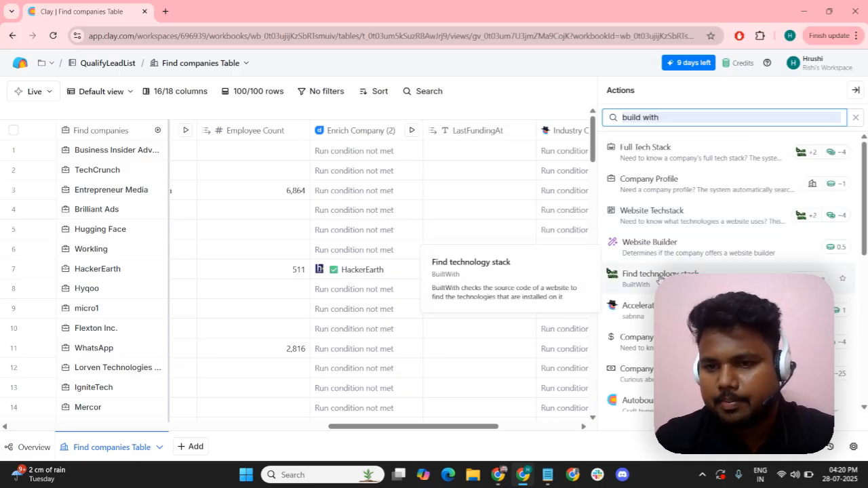
click(660, 277)
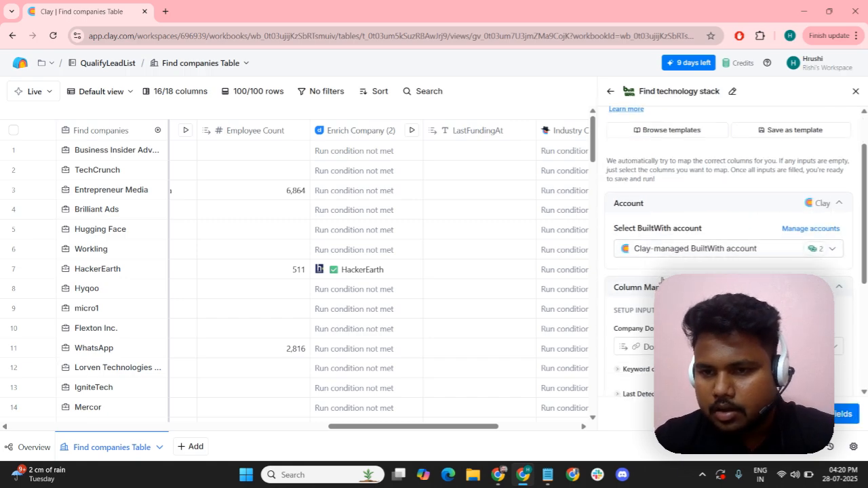
Copy "hubspot" from the Find BuiltWith note on the Miro board and add it as a tag in the enrichment's Keyword or Category Filter
scroll(662, 278, down, 3)
scroll(680, 255, down, 3)
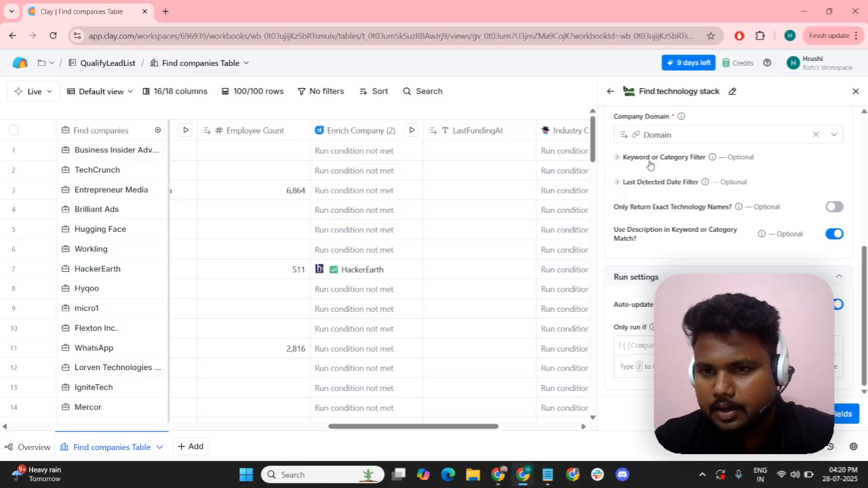
scroll(650, 165, up, 3)
scroll(657, 183, down, 3)
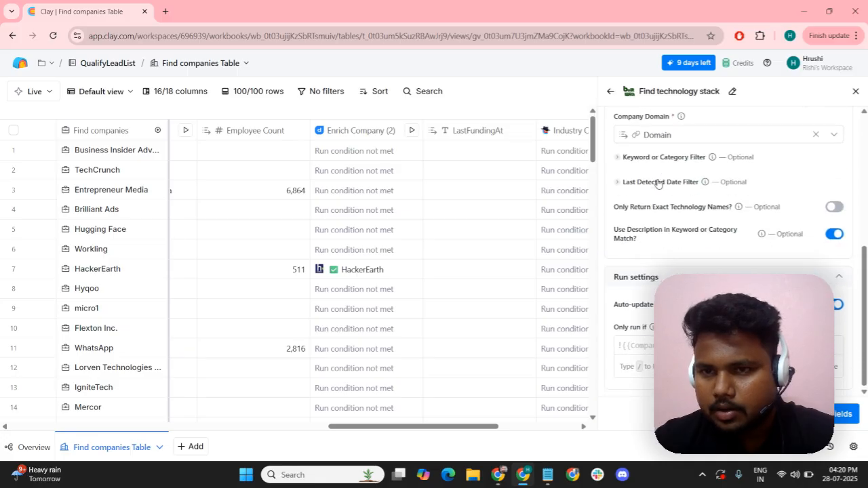
click(656, 163)
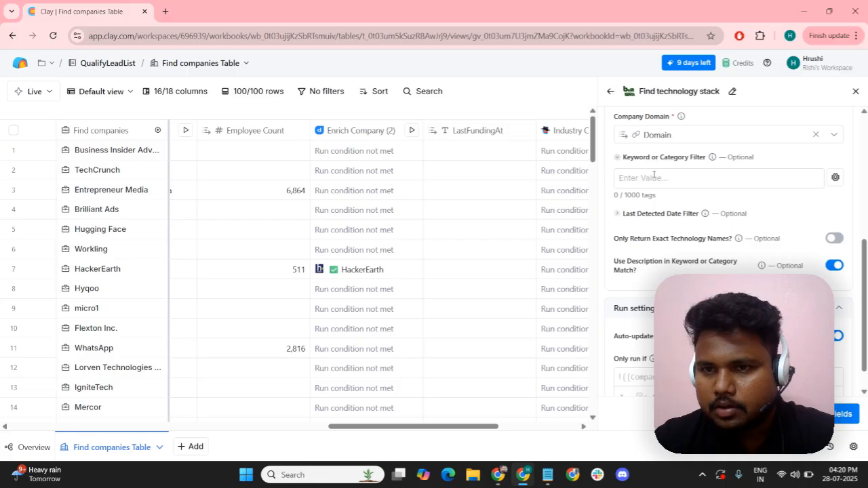
click(653, 178)
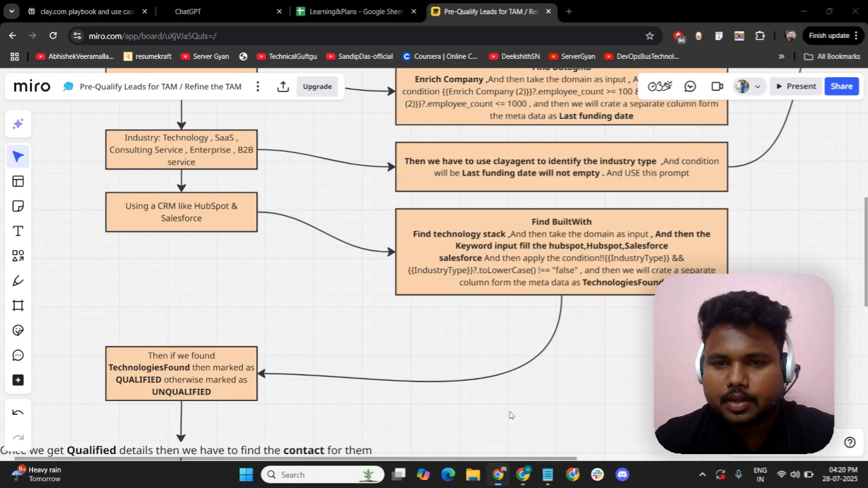
click(499, 475)
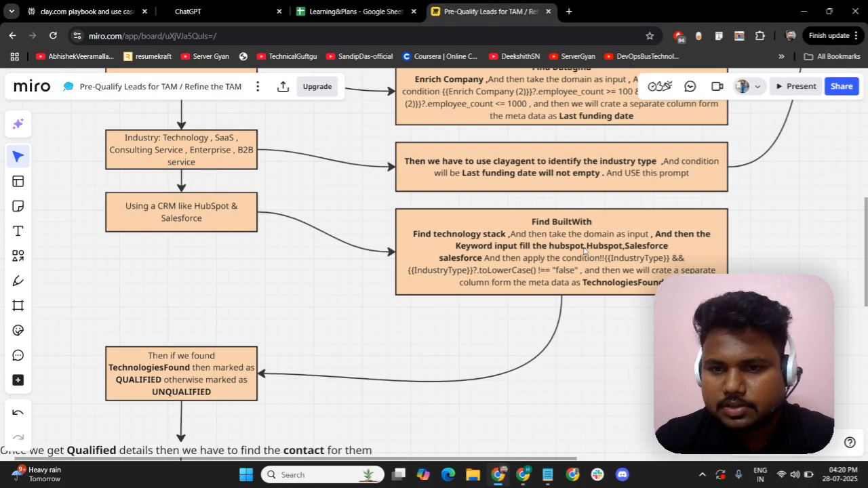
double_click(563, 247)
key(ctrl+c)
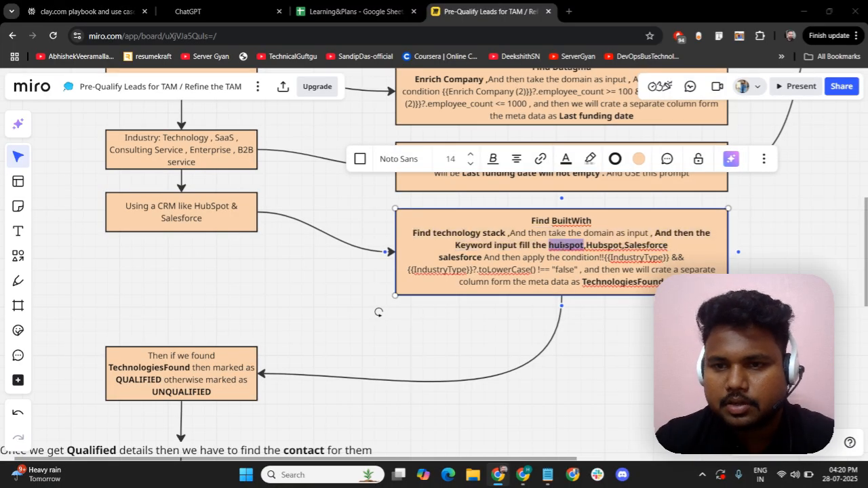
key(alt+Tab)
click(661, 177)
key(ctrl+v)
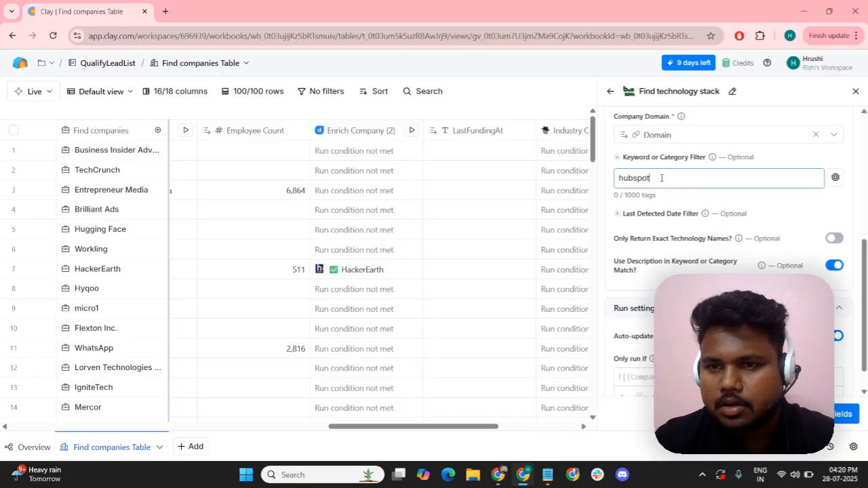
key(Return)
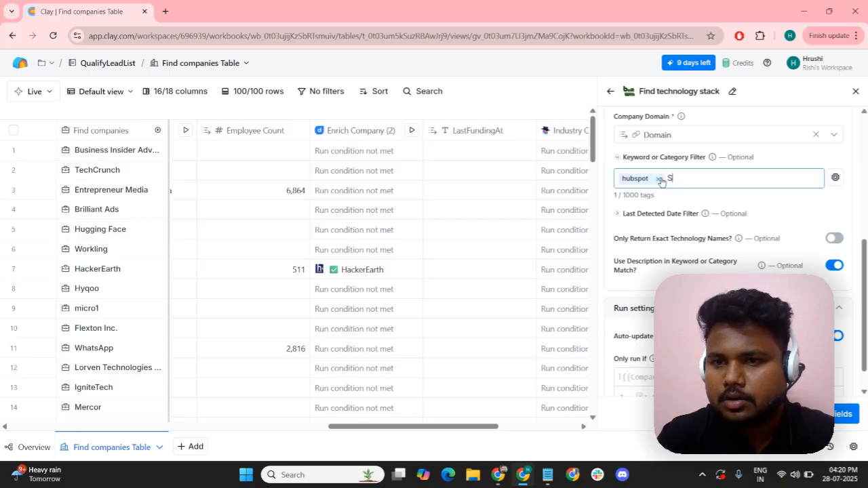
Add the tags Hubspot, Salesforce and salesforce to the Keyword or Category Filter
text(H)
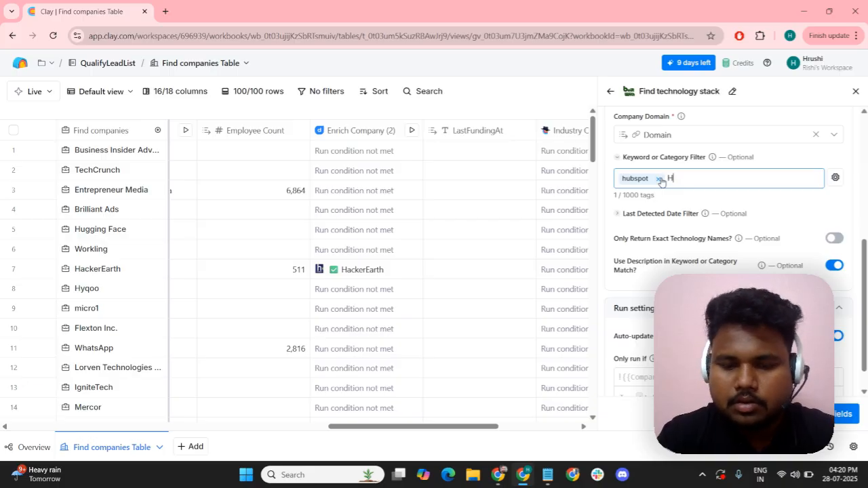
text(ubspot)
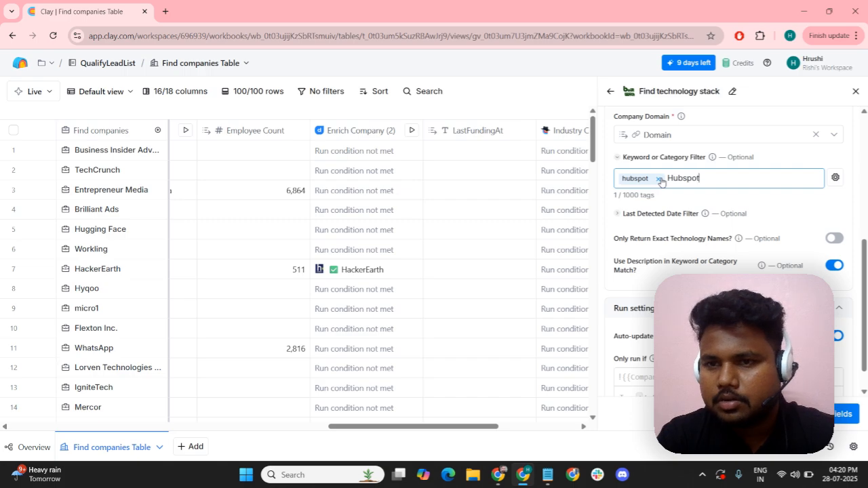
key(Return)
text(Sal)
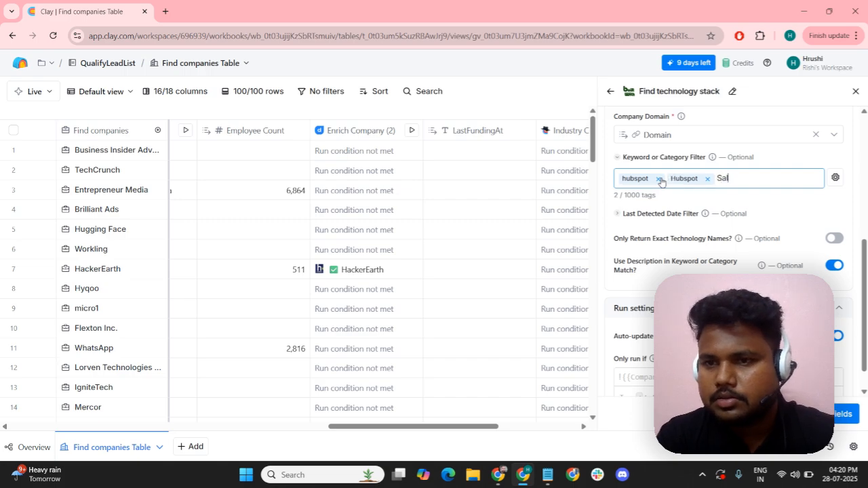
text(esforce)
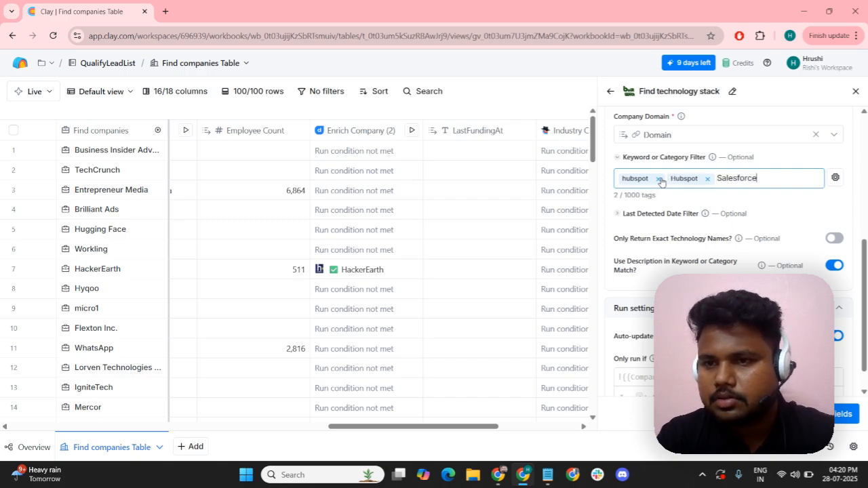
key(Return)
text(sa)
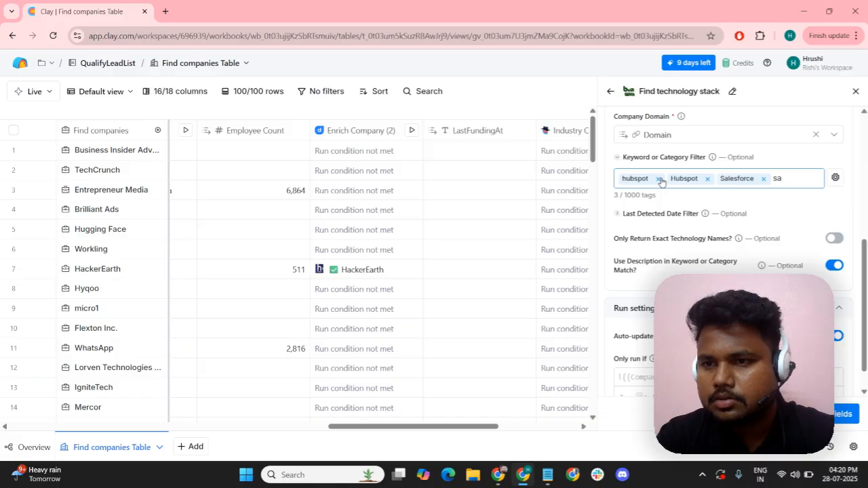
text(lesforce)
key(Return)
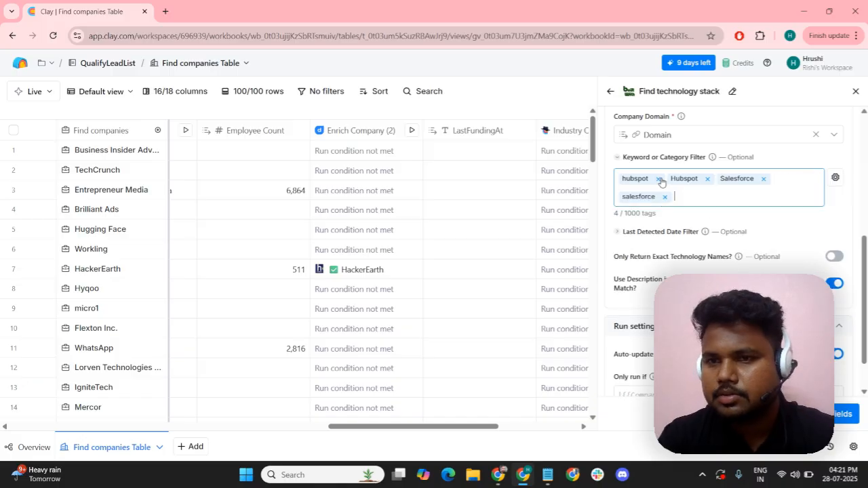
Review the "Use Description in Keyword or Category Match?" option of the technology stack enrichment
scroll(692, 252, down, 1)
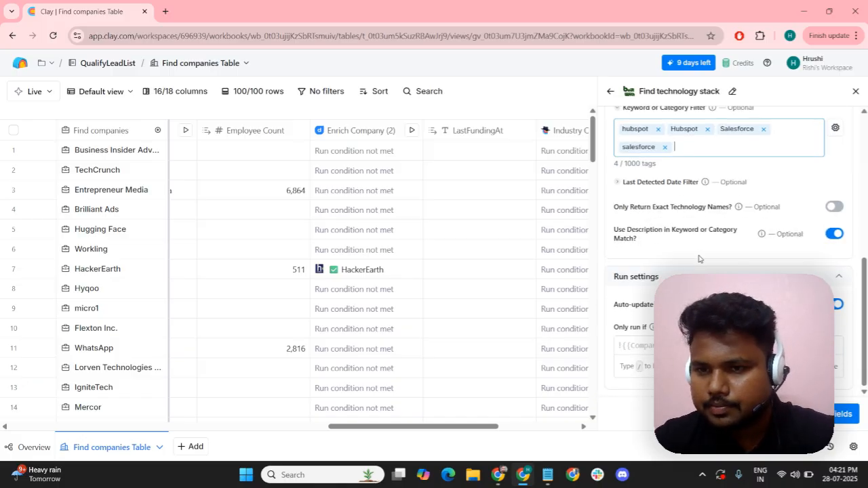
drag(642, 231, 719, 231)
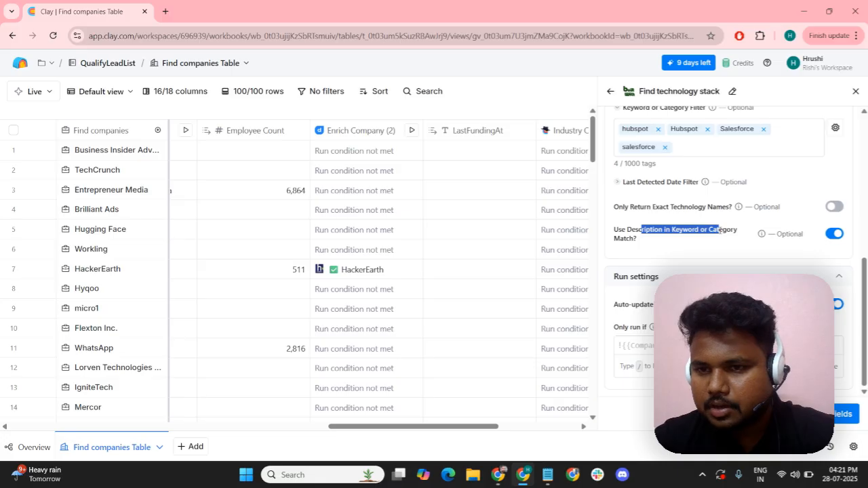
click(622, 241)
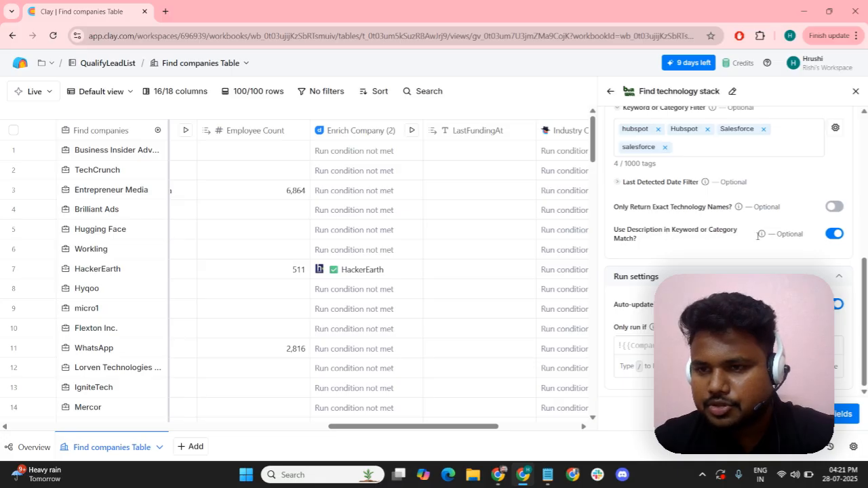
drag(624, 231, 707, 242)
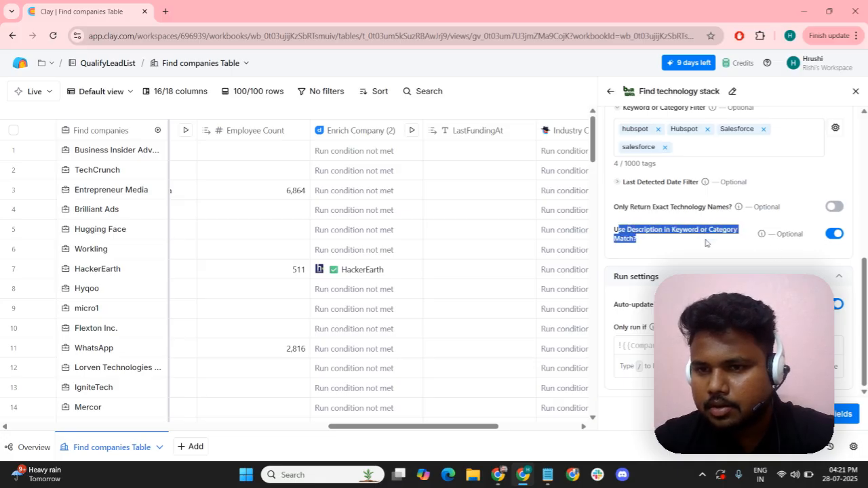
click(702, 227)
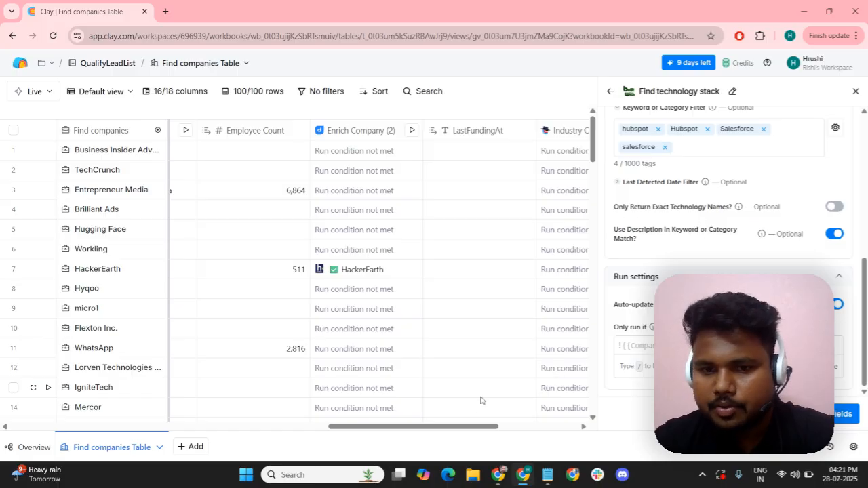
Begin the technology stack enrichment's run condition with "Run only if" followed by the industry field of Industry Category
drag(430, 427, 515, 436)
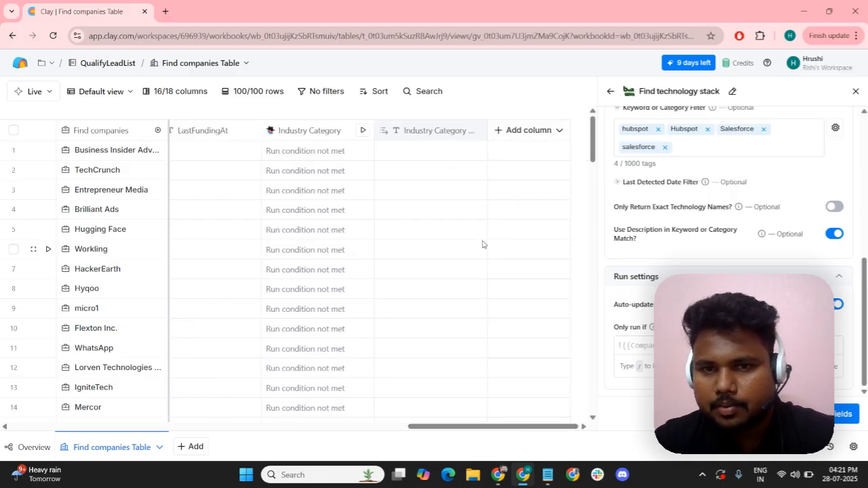
scroll(481, 244, down, 8)
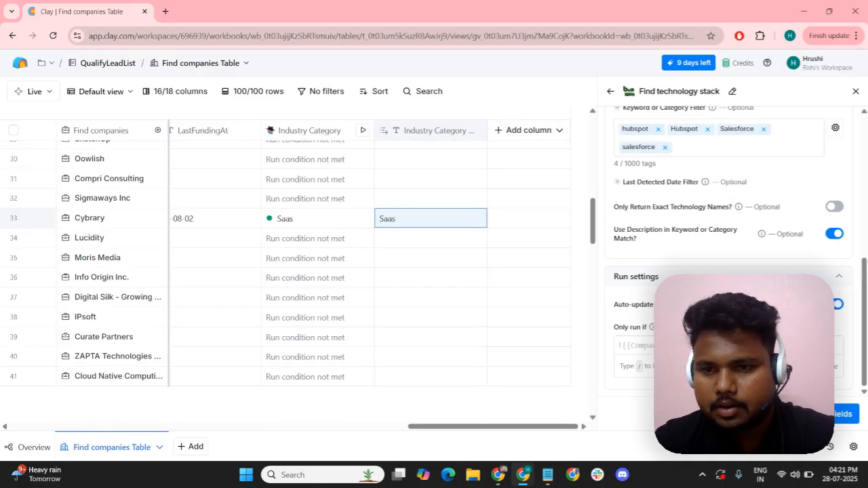
click(820, 327)
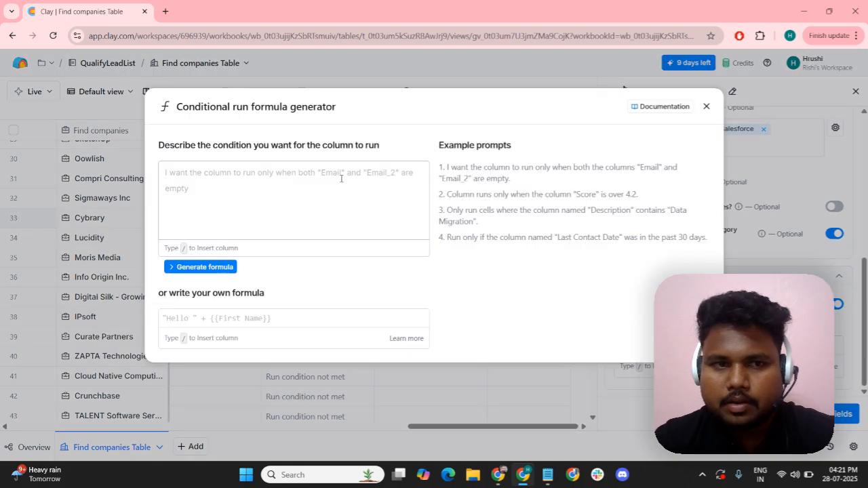
click(341, 179)
text(Ru)
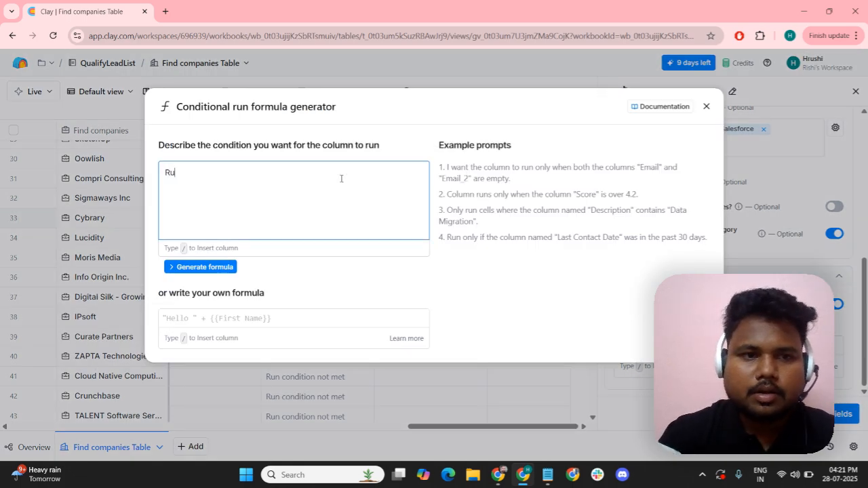
text(n only if /)
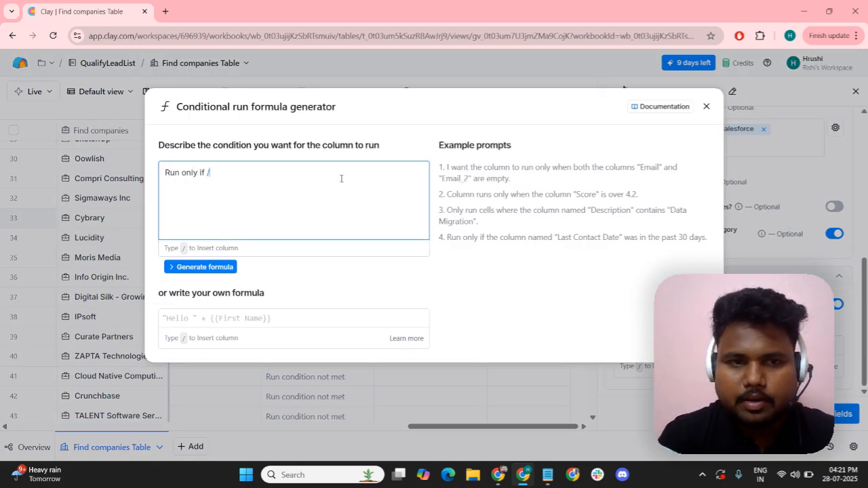
text(indu)
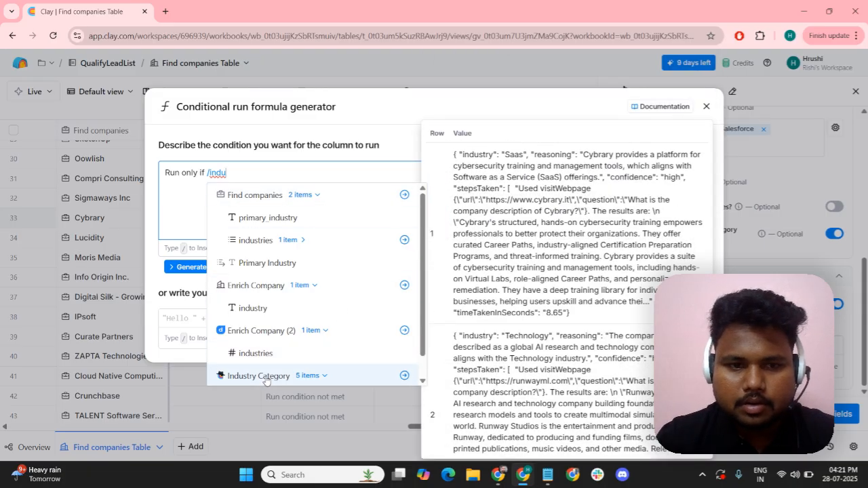
scroll(264, 380, down, 2)
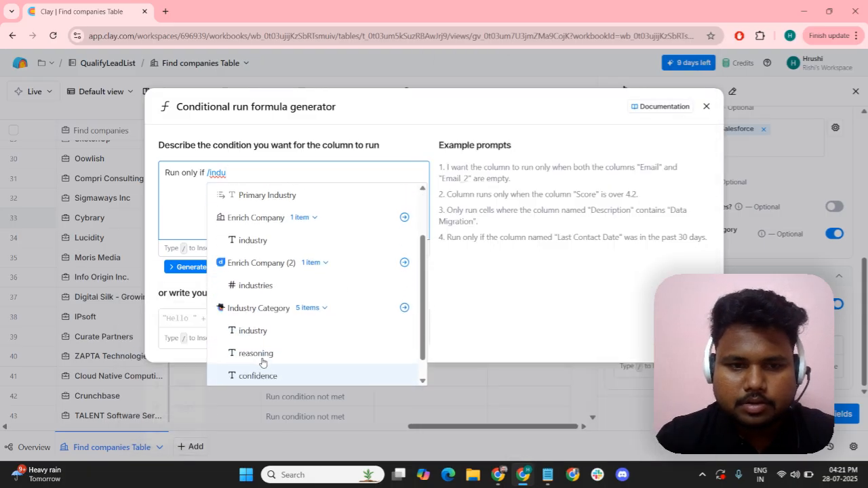
click(260, 332)
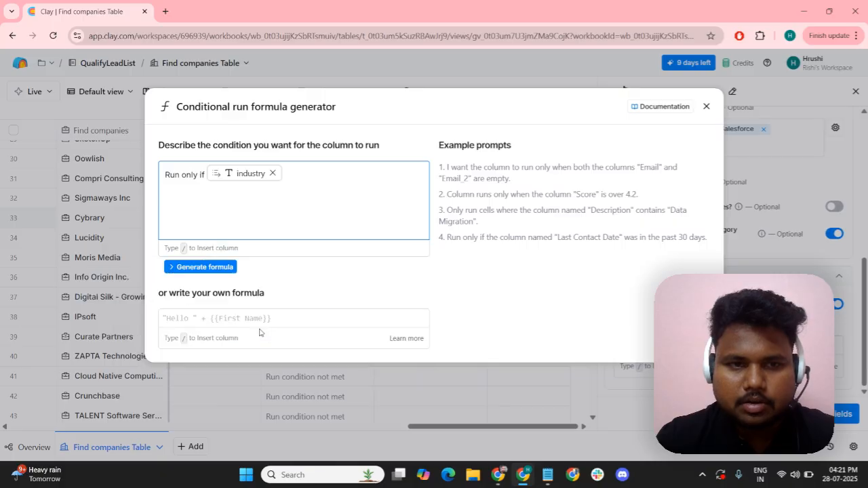
Complete the run condition with "is not empty", then generate its formula and save it
mouse_move(233, 175)
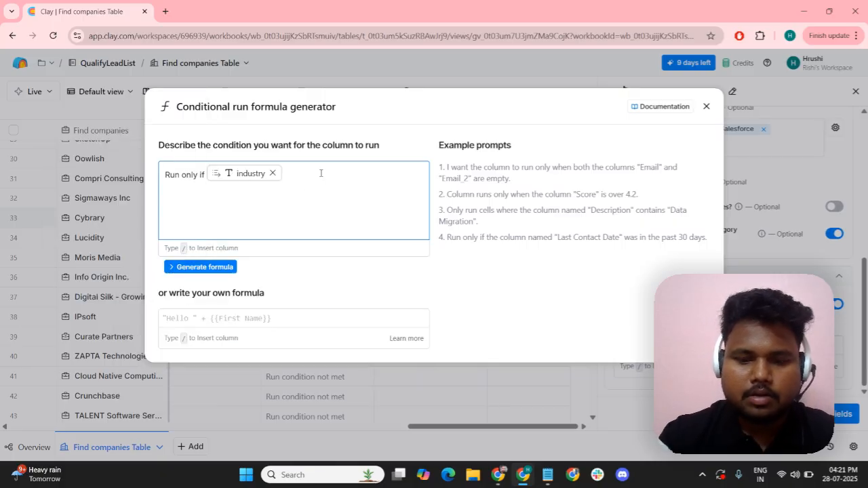
text(i s)
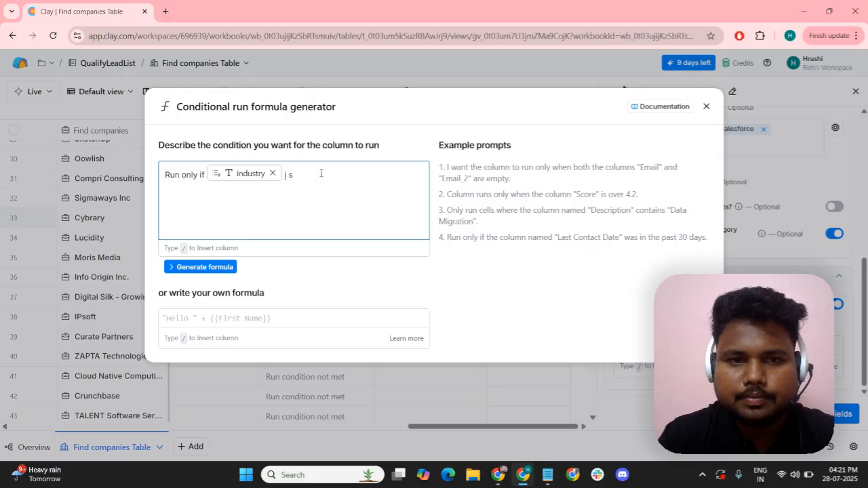
text(not no)
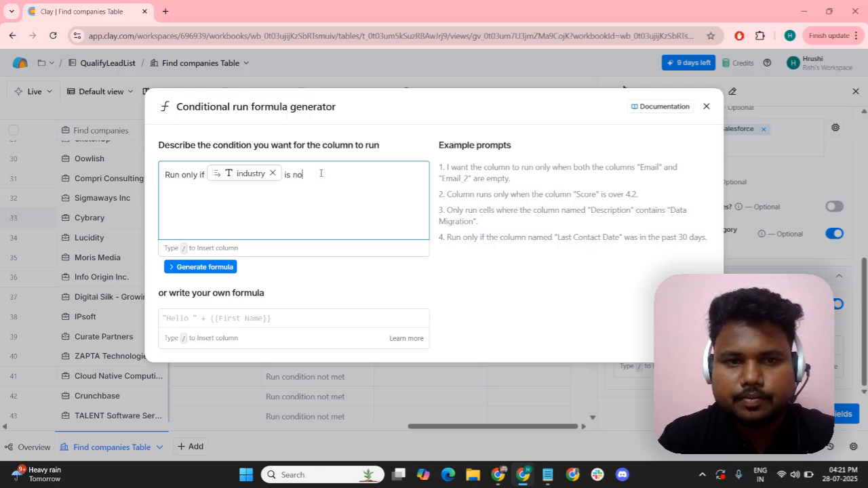
text(t empty)
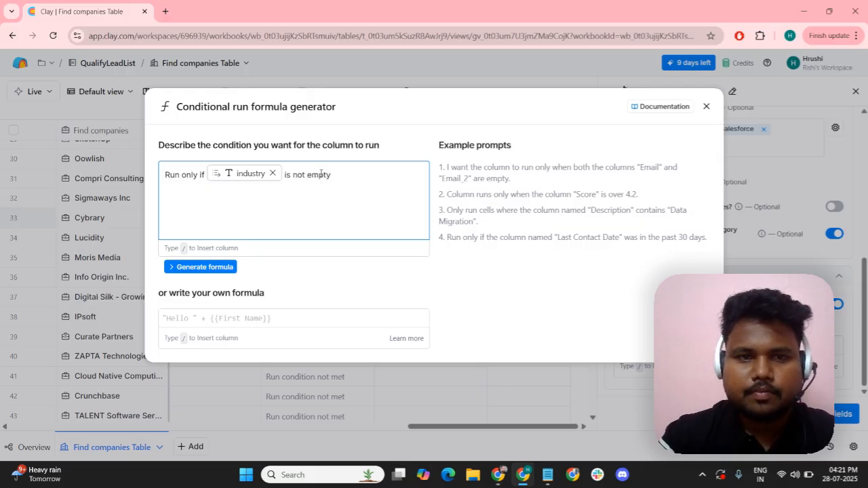
click(209, 267)
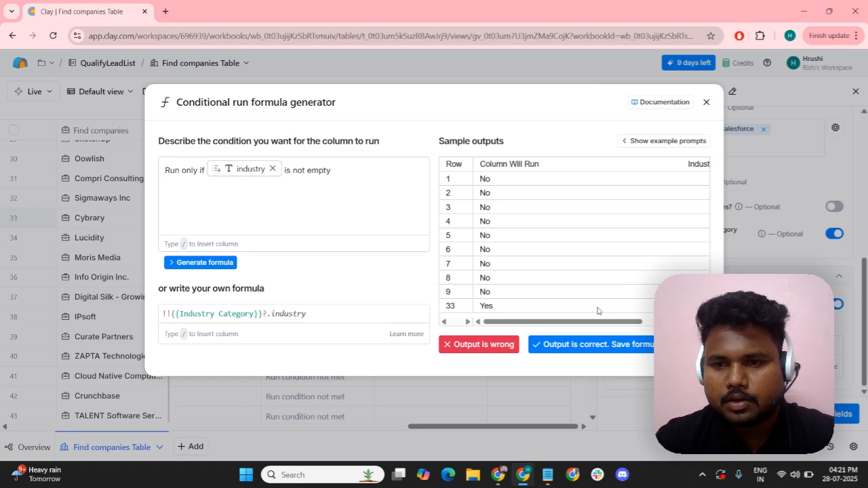
click(606, 347)
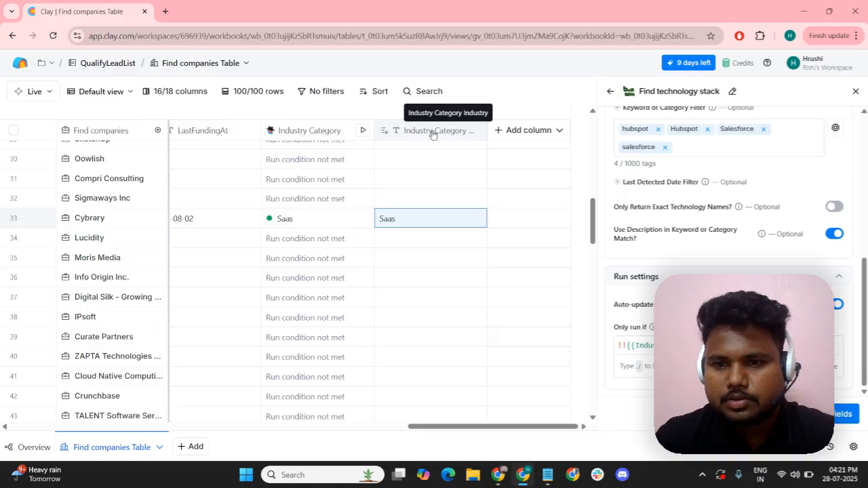
Rename the "Industry Category Industry" column to IndustryCat
click(432, 134)
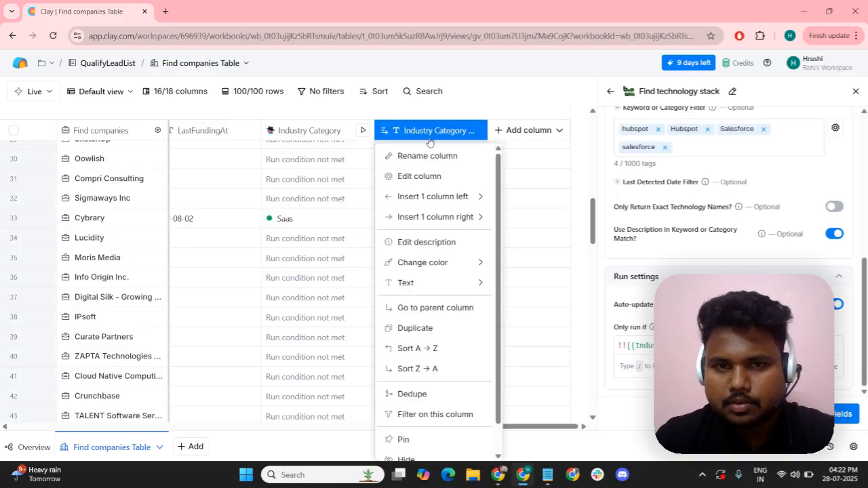
click(421, 156)
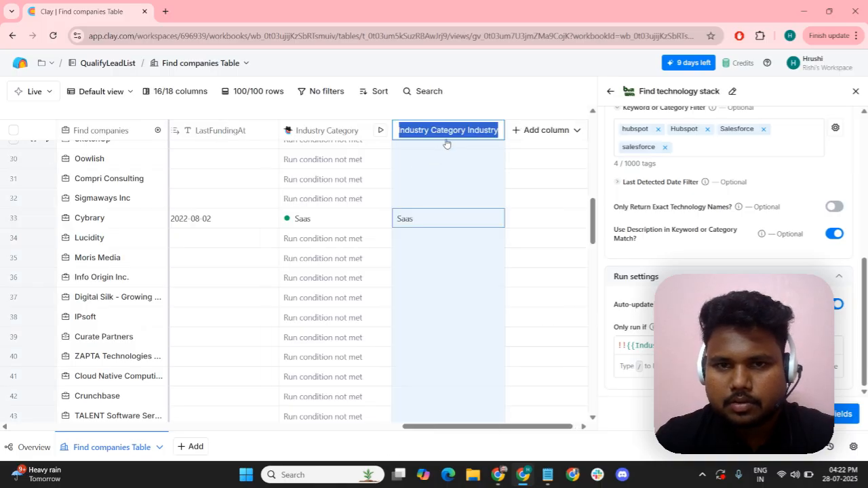
click(425, 130)
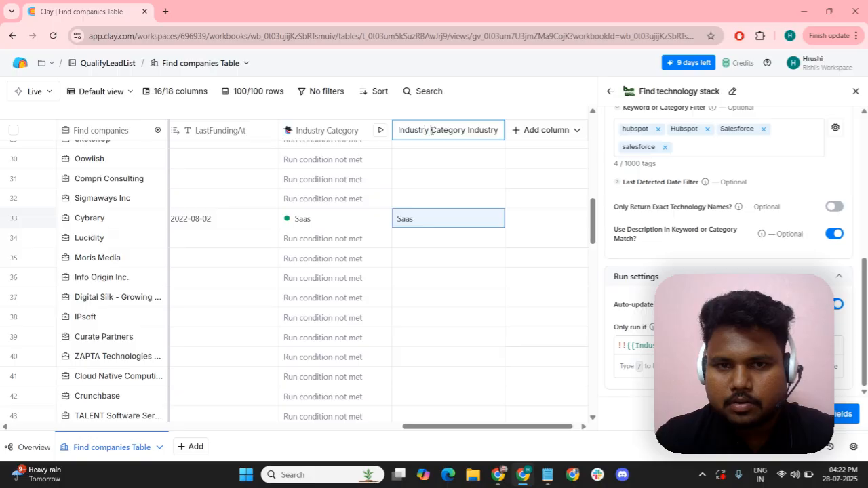
drag(431, 130, 505, 130)
key(BackSpace)
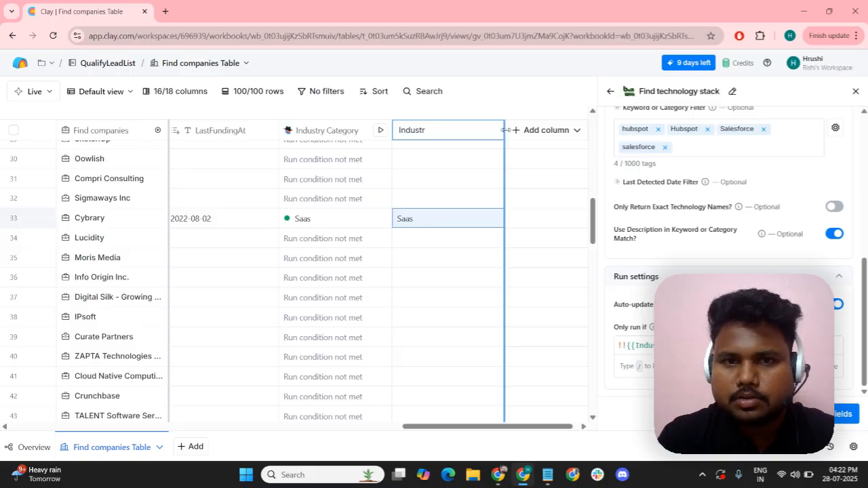
text(Cat)
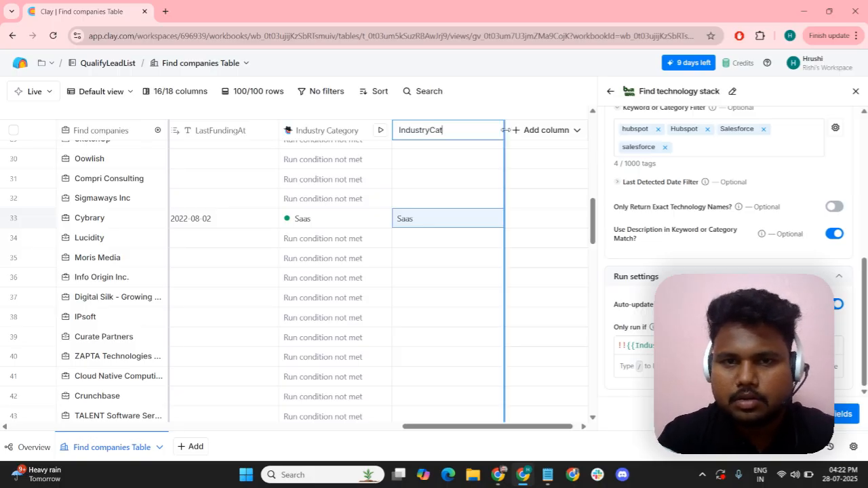
key(Return)
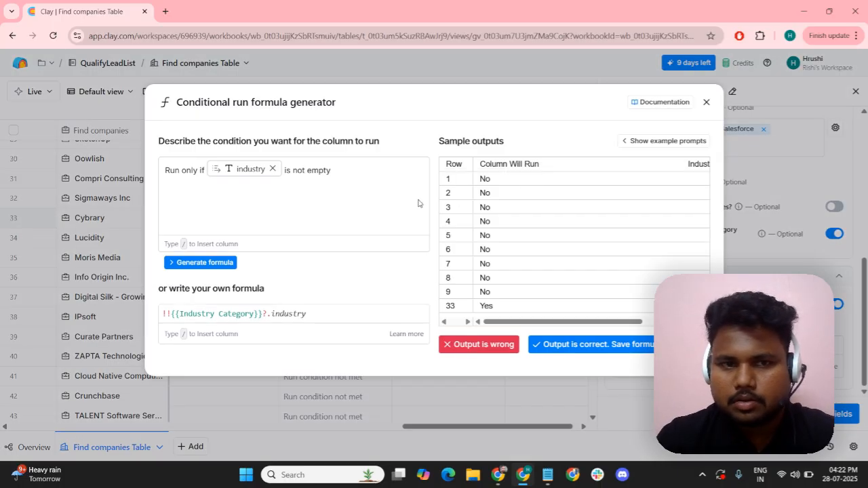
Remove the industry field from the enrichment's run condition and try to look up the column "industrycat" in its place
click(271, 169)
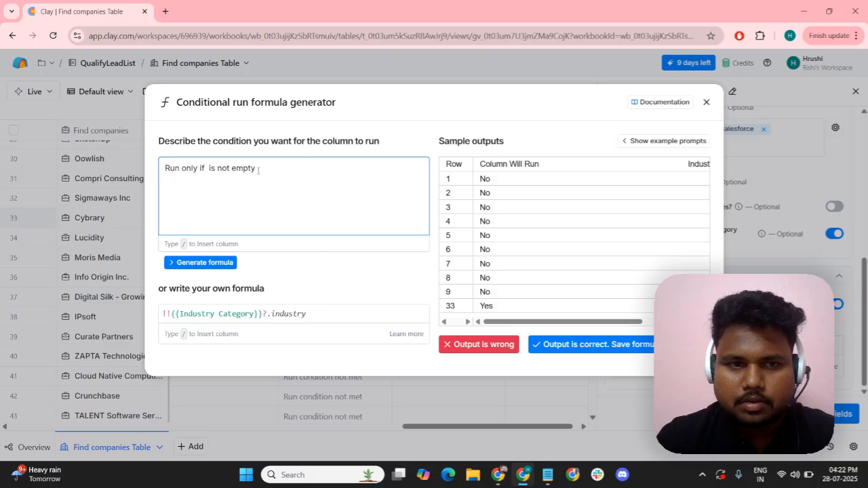
text(/indus)
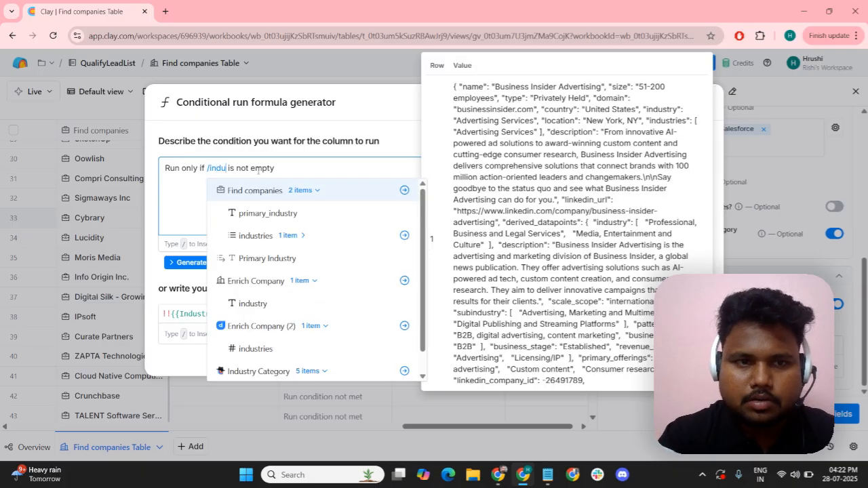
text(trycat)
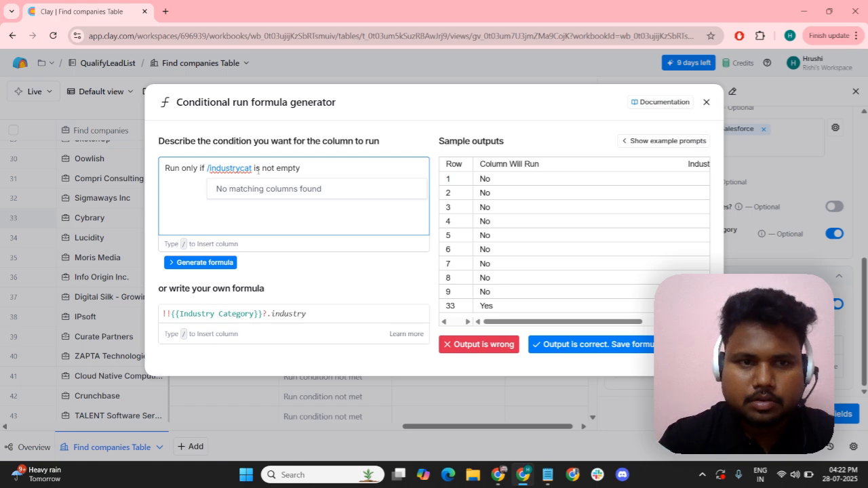
key(BackSpace)
key(BackSpace)
key(BackSpace)
key(BackSpace)
key(BackSpace)
key(BackSpace)
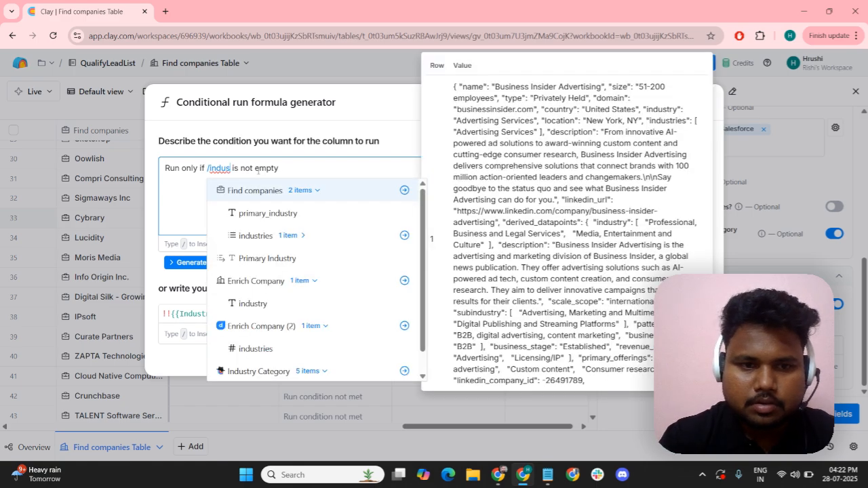
key(BackSpace)
key(BackSpace)
key(BackSpace)
key(BackSpace)
key(BackSpace)
text(ca)
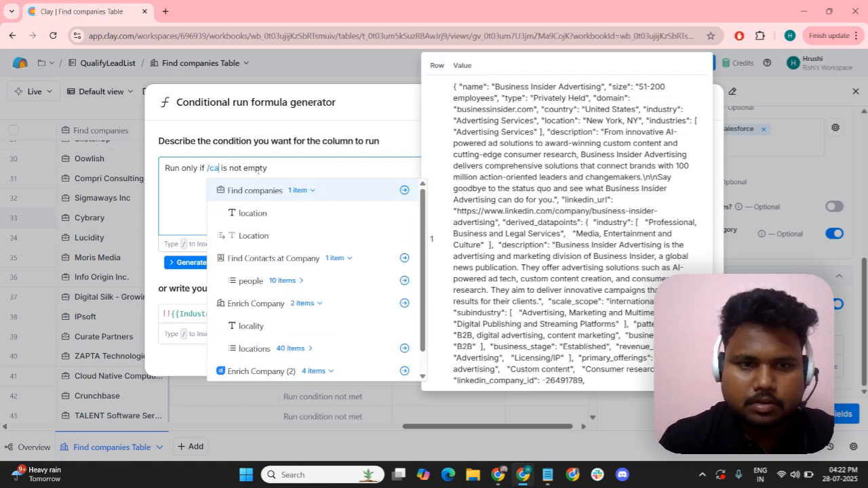
text(t)
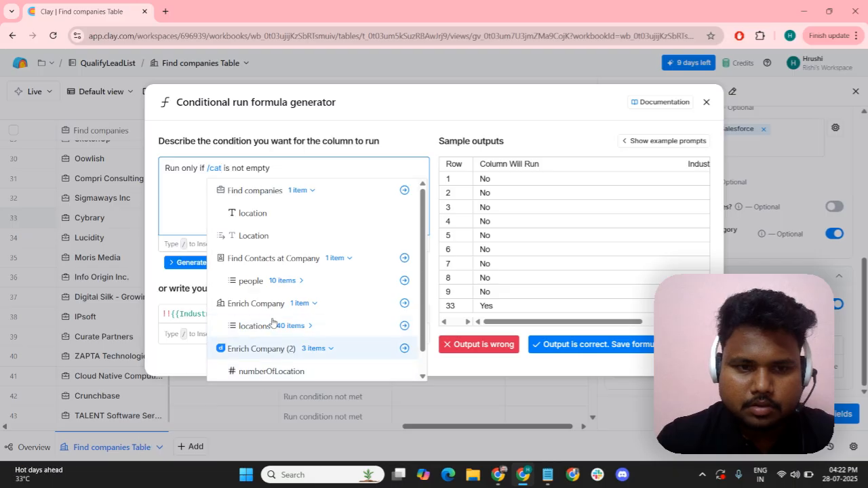
key(BackSpace)
key(BackSpace)
key(BackSpace)
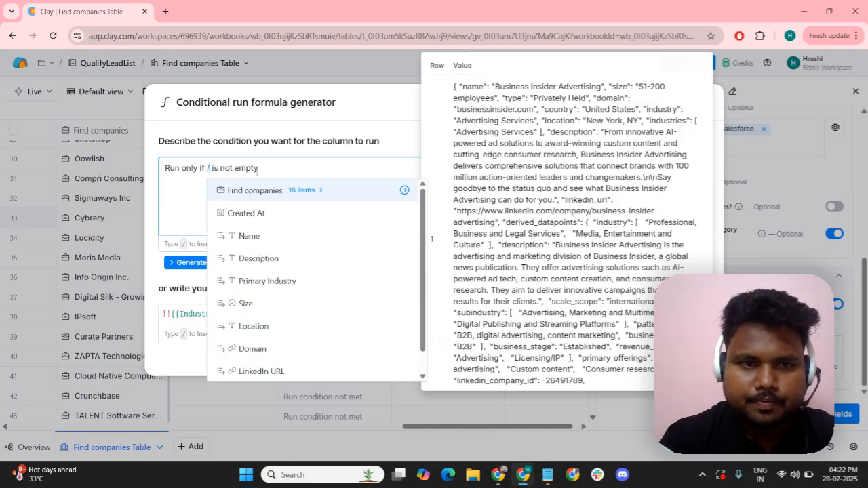
Insert the IndustryCat column so the condition reads "Run only if IndustryCat is not empty", then regenerate and save the formula
text(indus)
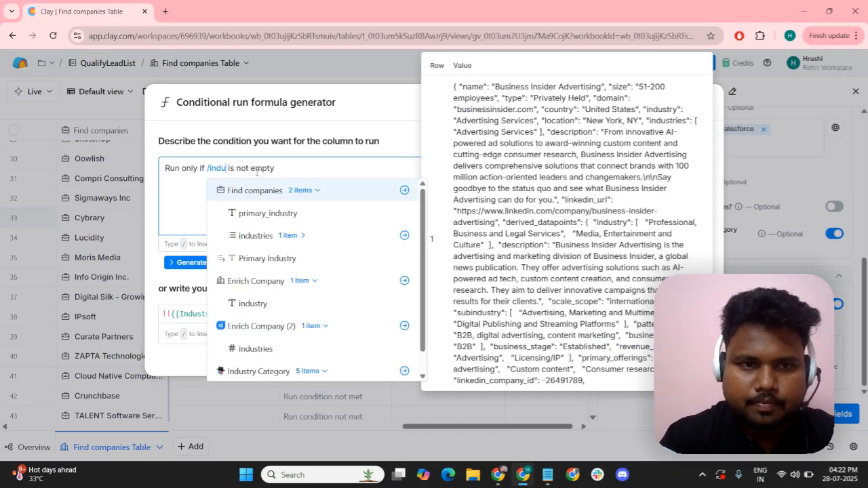
text(tryca)
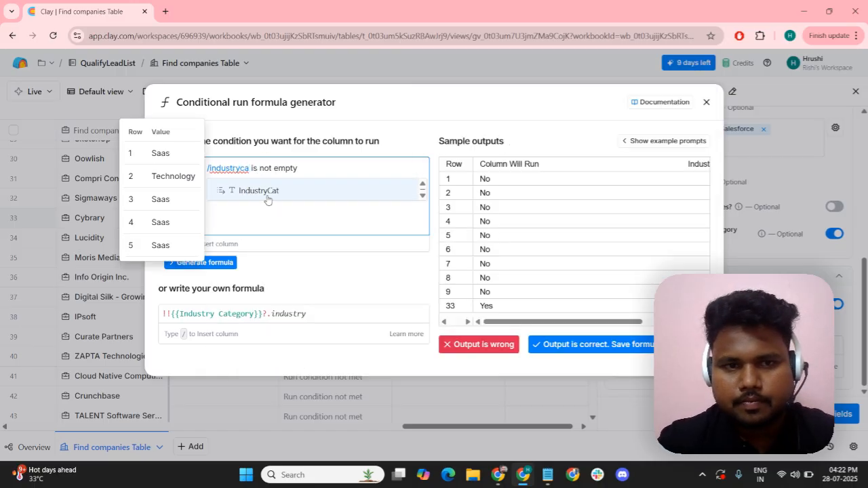
click(266, 193)
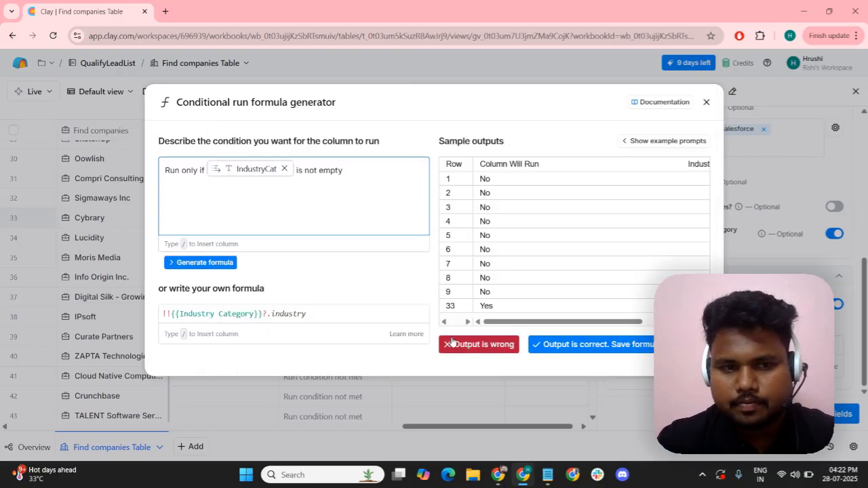
click(225, 272)
click(219, 263)
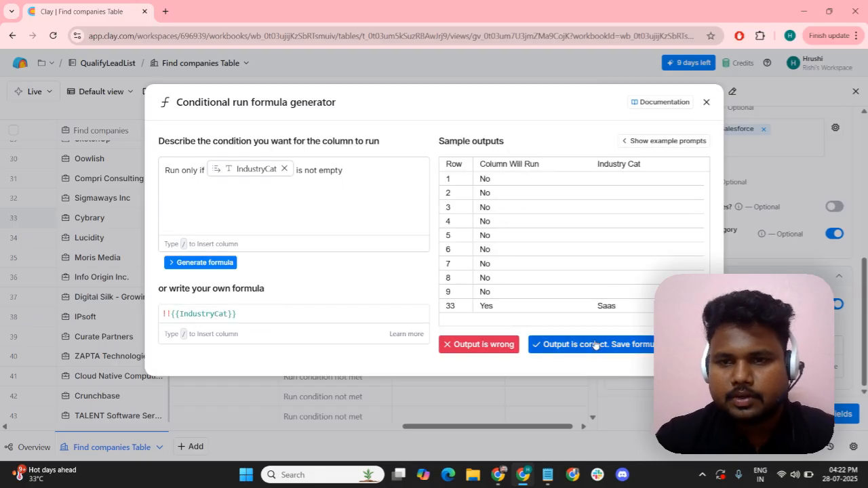
click(595, 345)
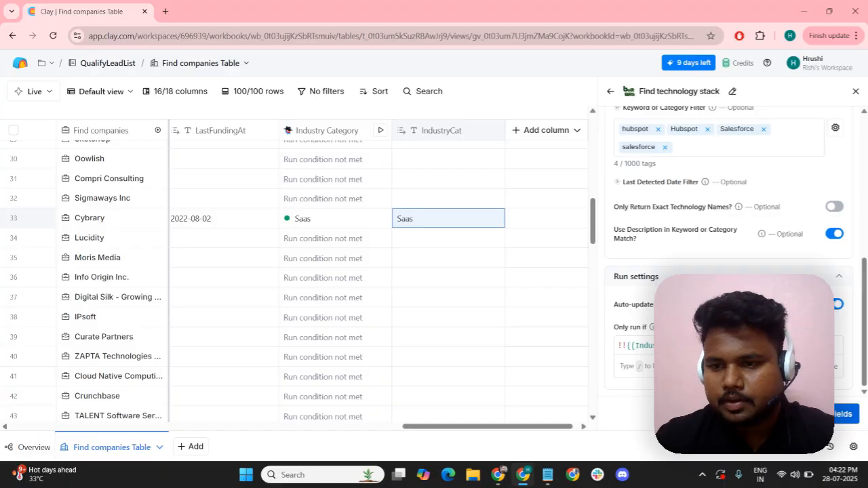
Continue to the enrichment's output fields, check the Find BuiltWith note on the Miro board, and exclude Number of total technologies from the added columns
click(841, 414)
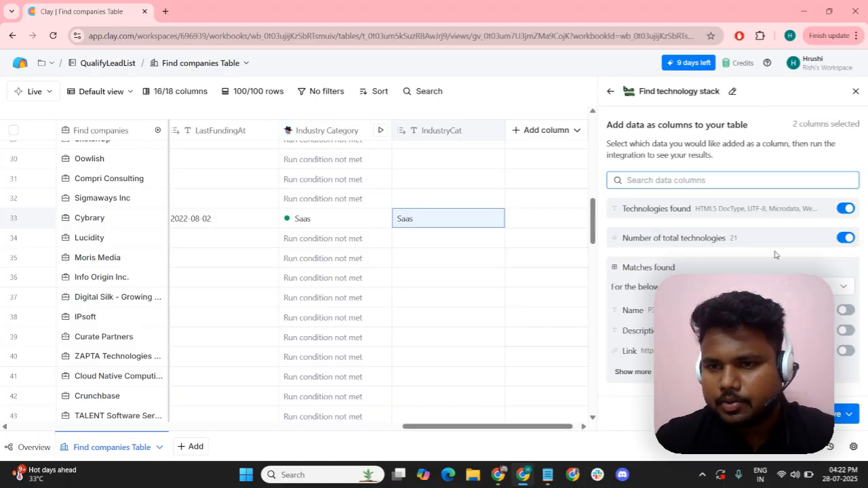
click(499, 475)
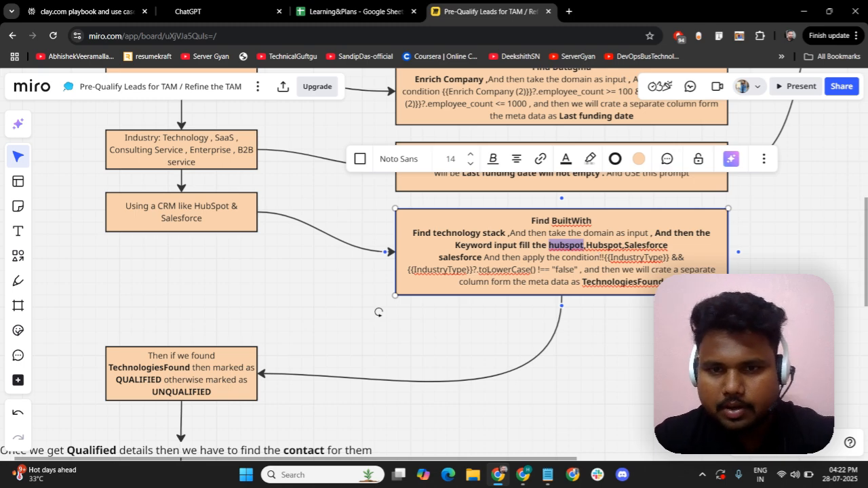
scroll(487, 270, down, 1)
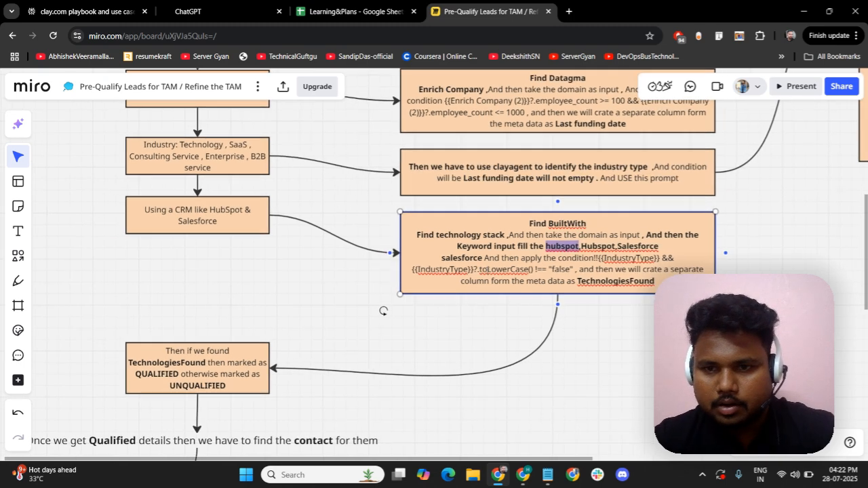
key(alt+Tab)
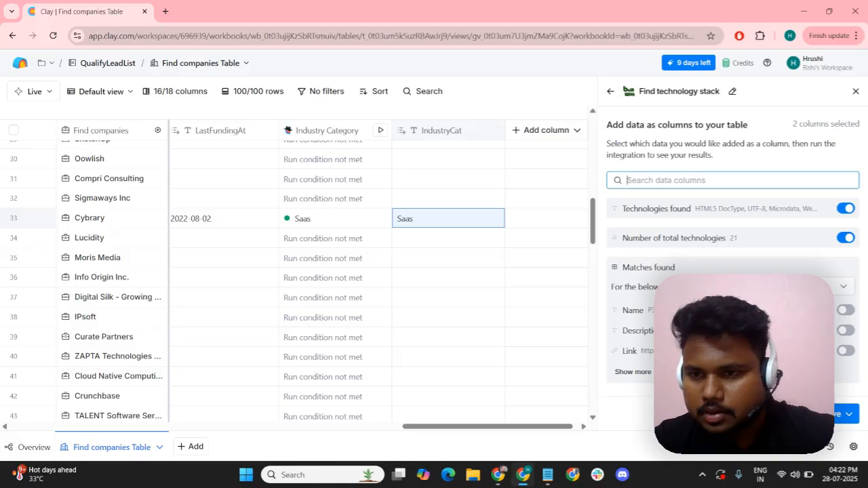
click(845, 237)
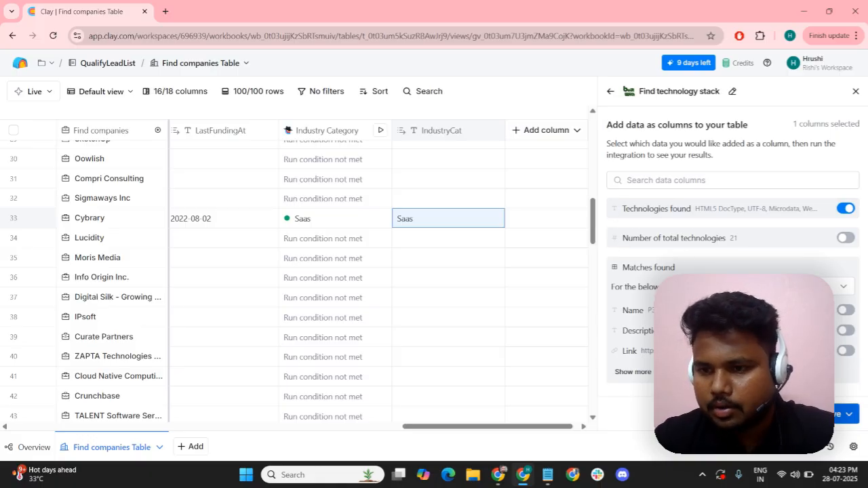
Save and run the Find technology stack enrichment with Technologies found added as a column, and close its settings
click(829, 414)
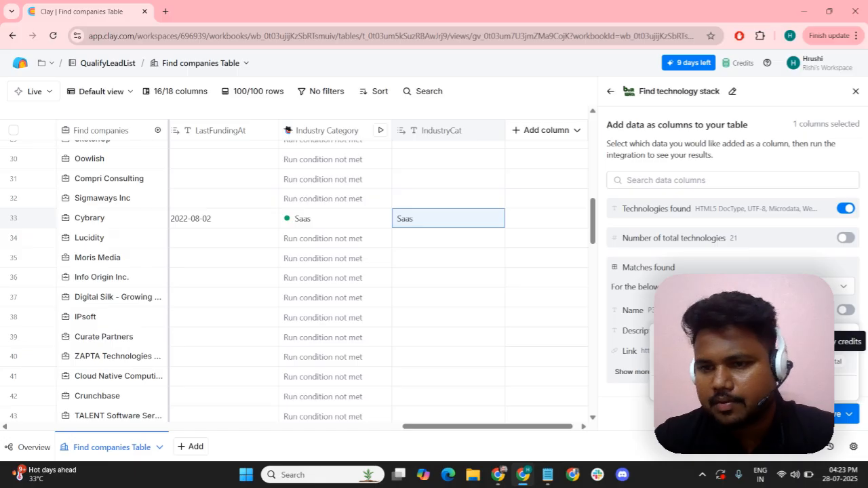
click(780, 357)
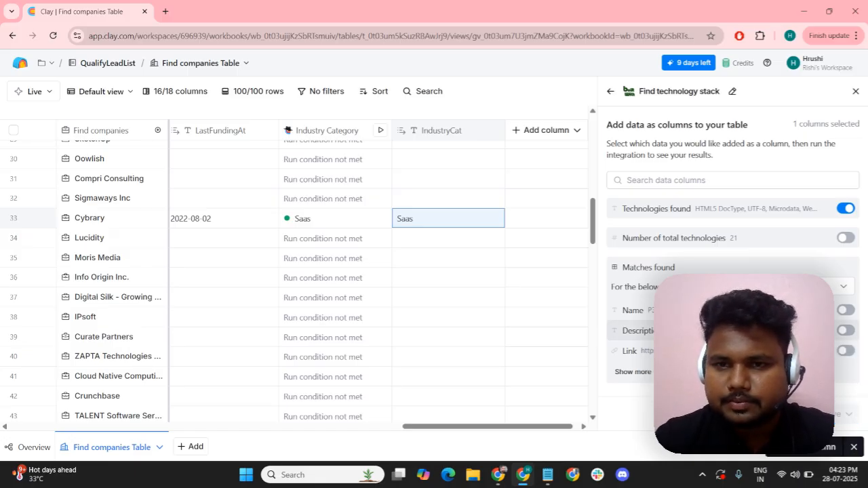
click(856, 94)
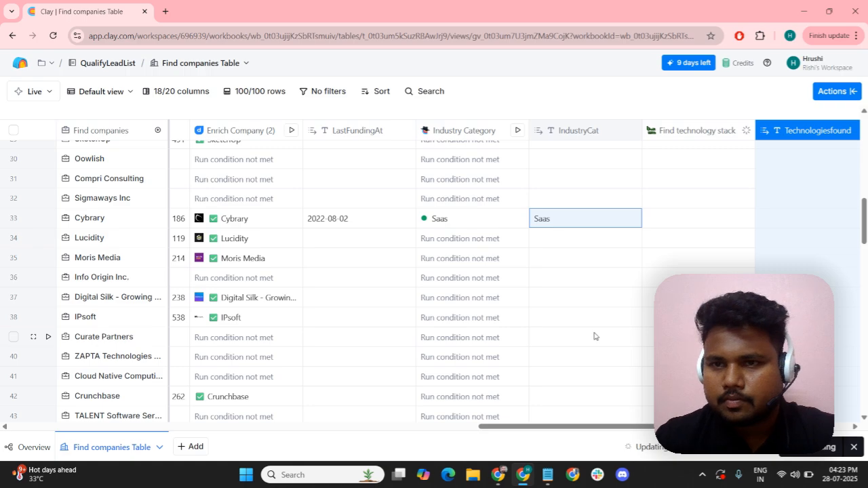
Switch to the Miro board and review the flowchart stages that follow the BuiltWith technology lookup
click(497, 475)
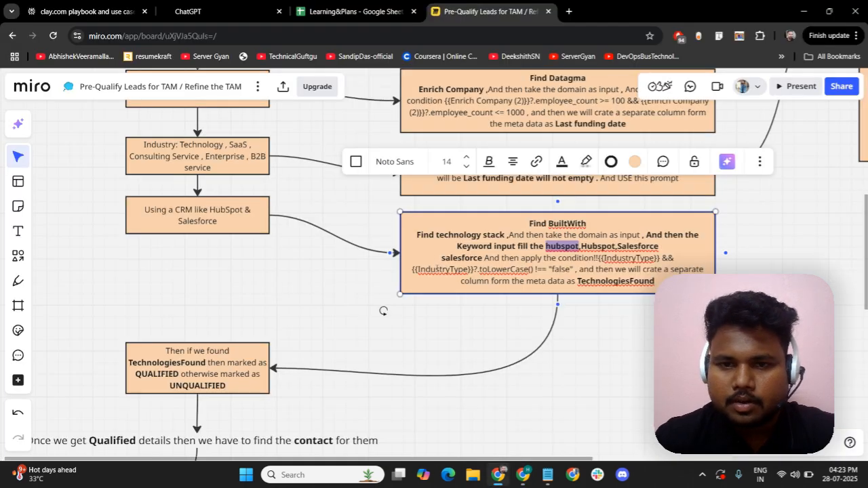
click(659, 330)
scroll(659, 329, down, 2)
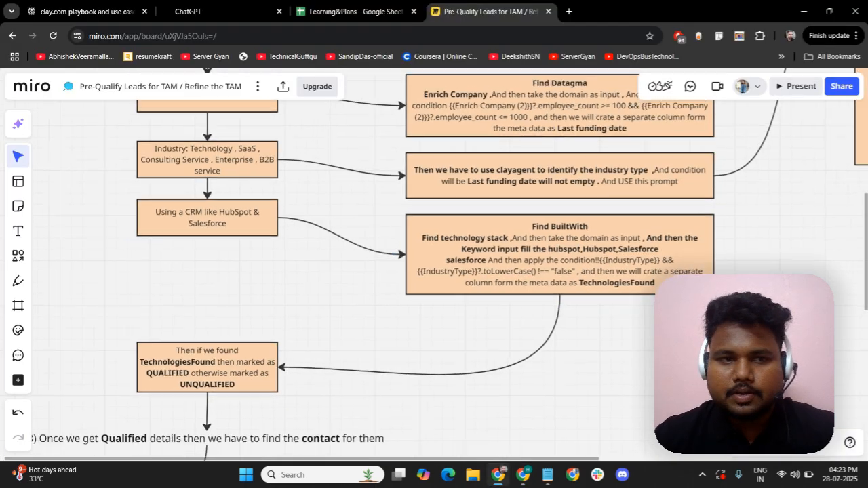
scroll(448, 265, down, 1)
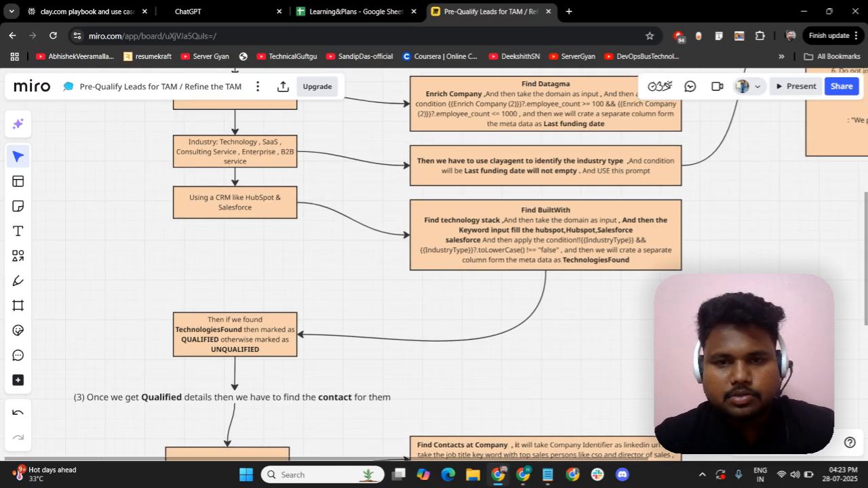
scroll(448, 264, down, 3)
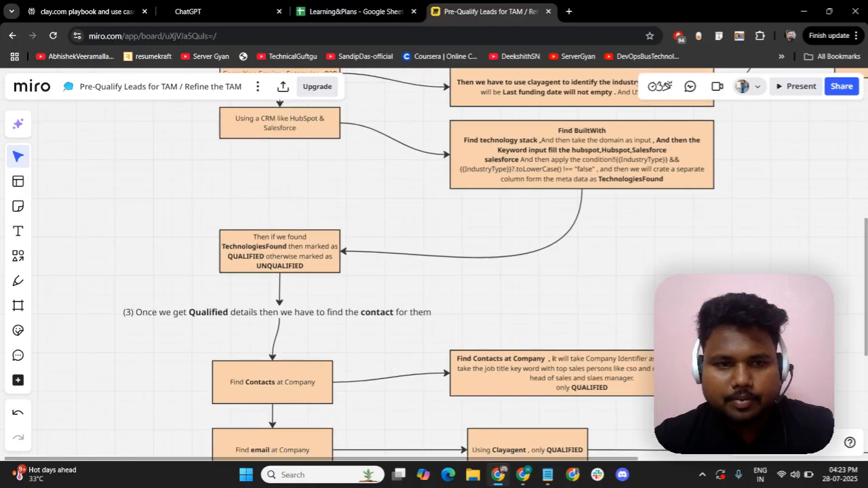
scroll(448, 264, down, 2)
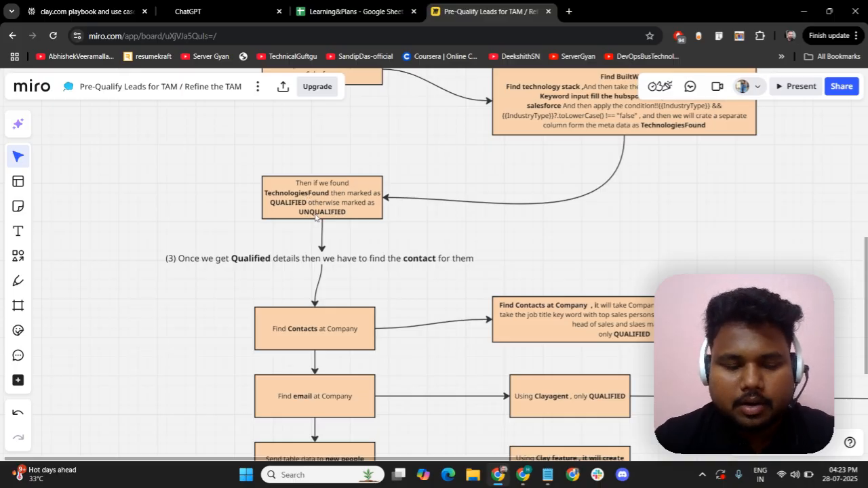
Return to the Clay table and examine the Find technology stack and Technologiesfound results across all company rows
key(alt+Tab)
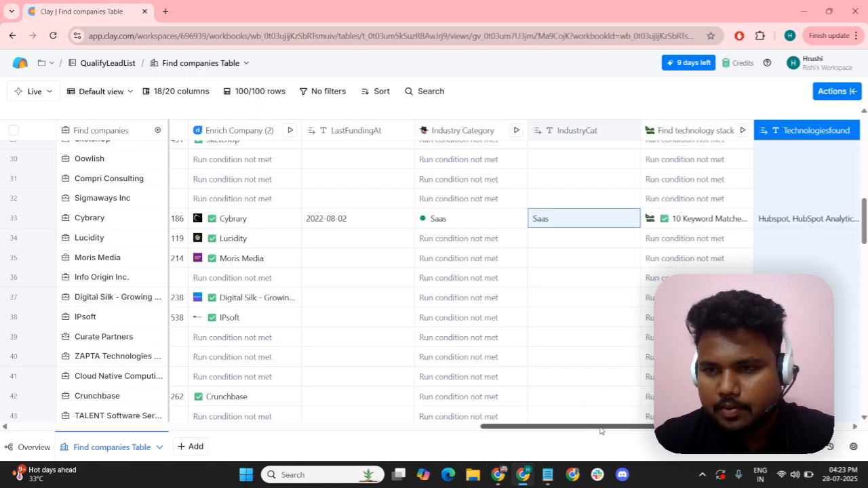
drag(593, 428, 636, 427)
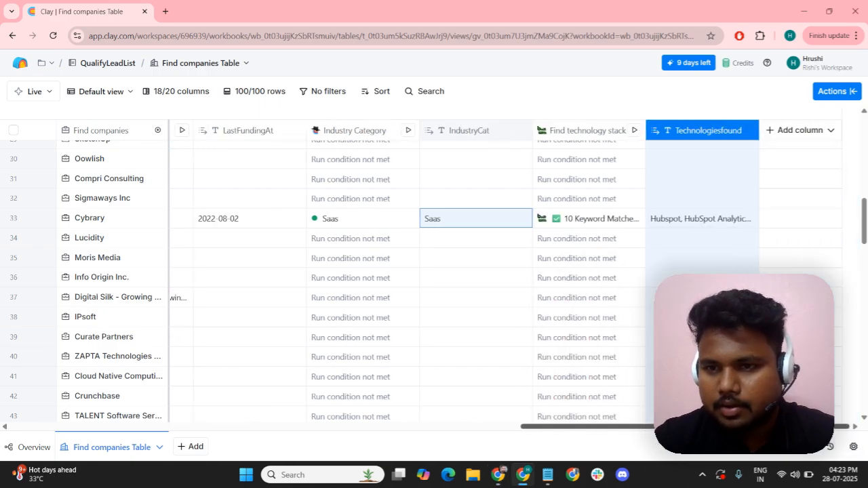
click(694, 223)
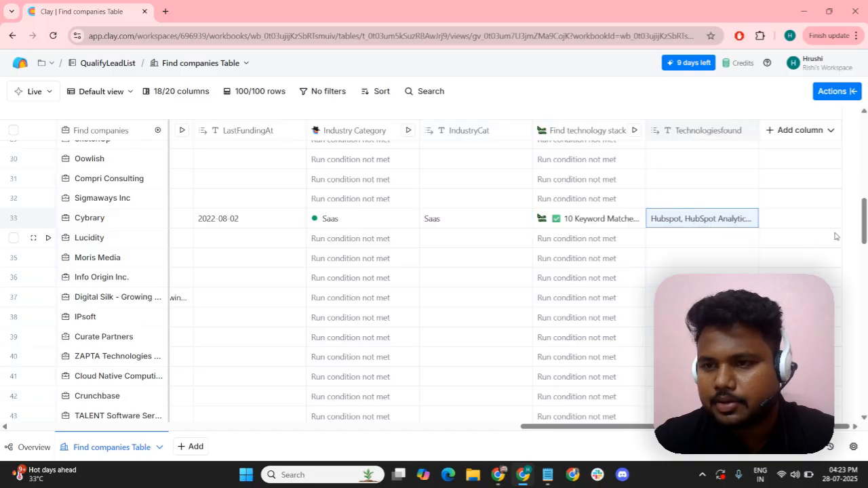
drag(865, 209, 866, 279)
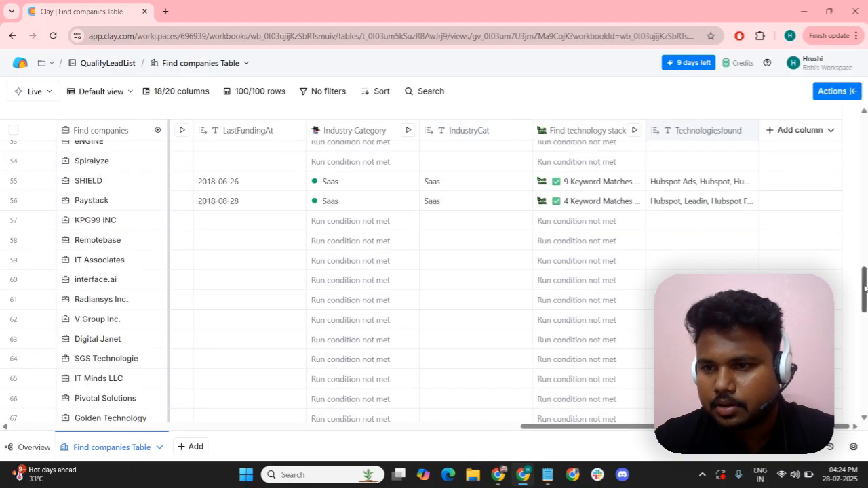
drag(865, 289, 865, 378)
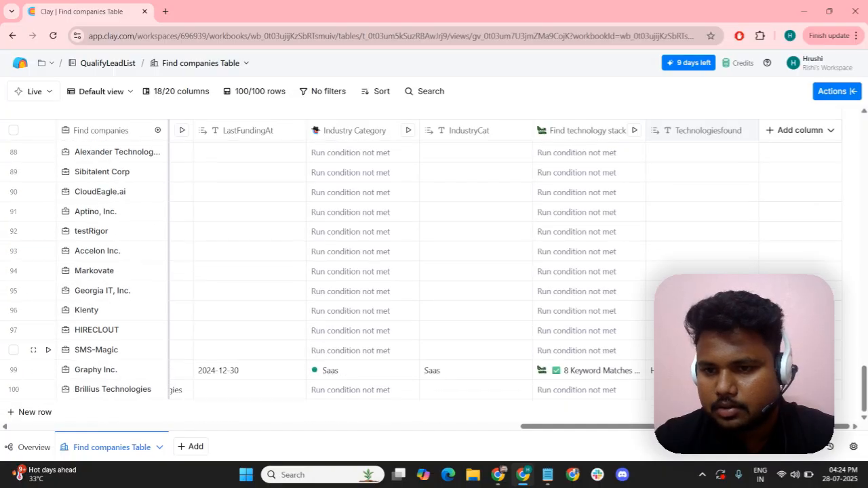
scroll(801, 351, up, 1)
scroll(434, 281, up, 15)
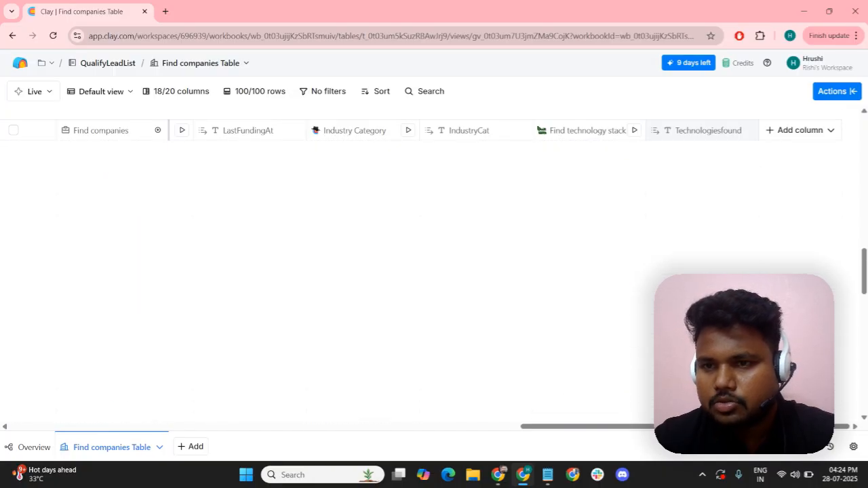
scroll(434, 282, up, 8)
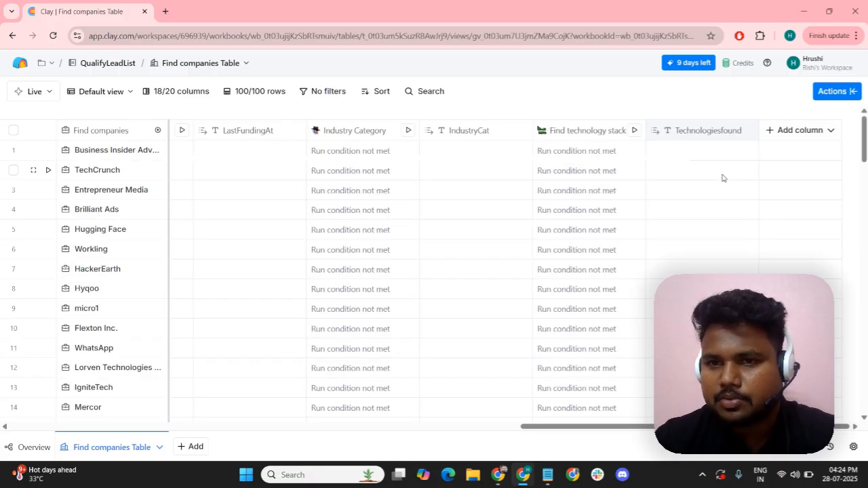
click(791, 130)
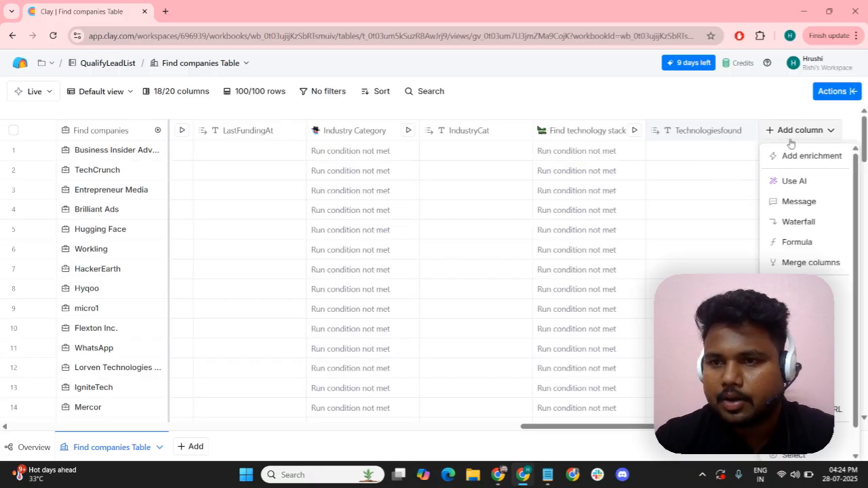
click(800, 248)
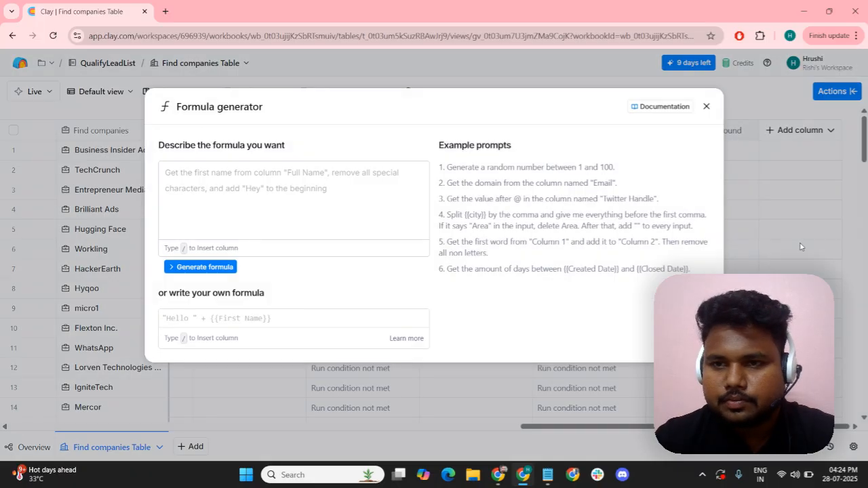
click(707, 107)
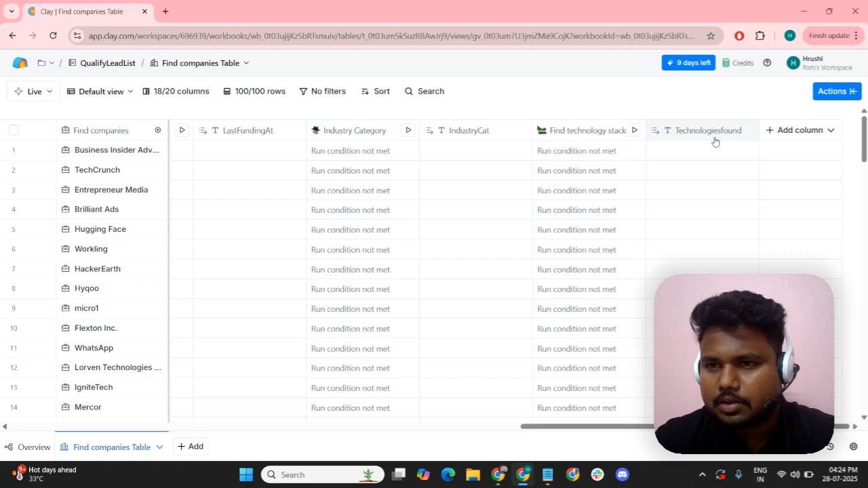
click(711, 136)
click(809, 146)
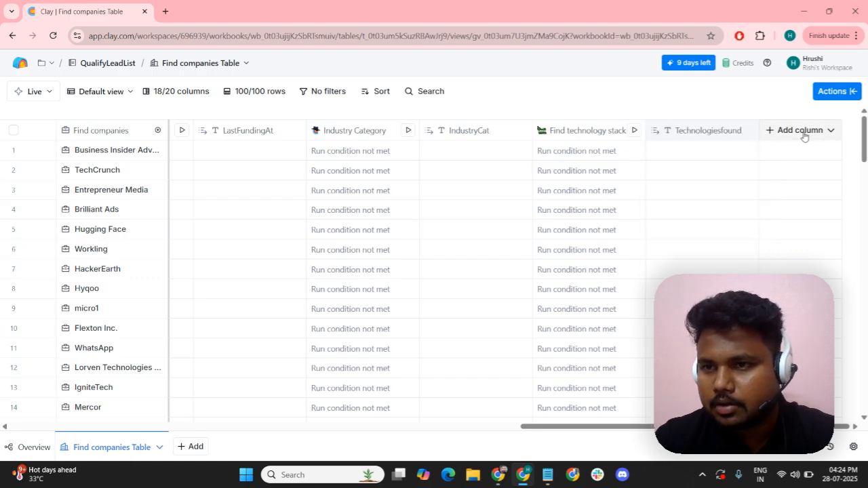
Start a new formula column and begin its description with "If" followed by a reference to the Technologiesfound column
click(803, 133)
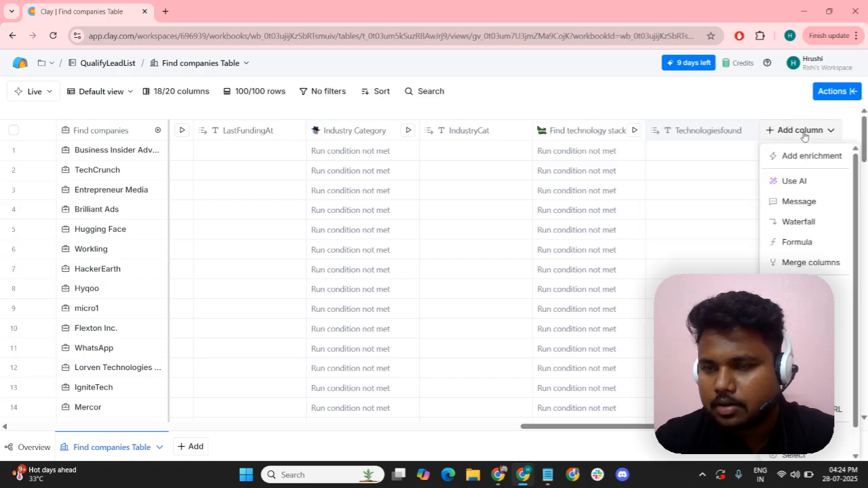
click(791, 244)
click(231, 183)
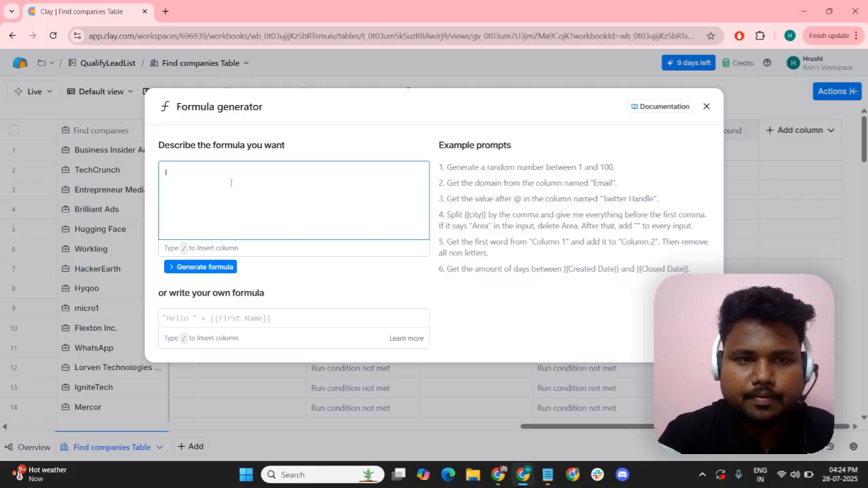
text(If /tech)
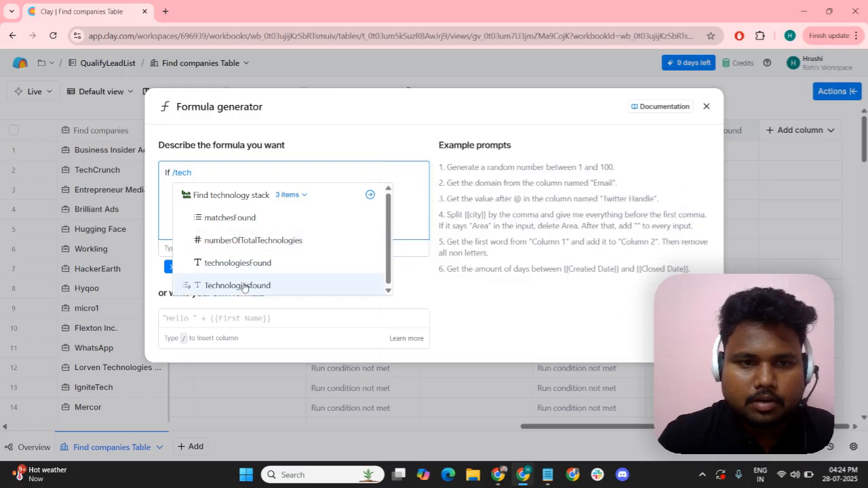
click(243, 287)
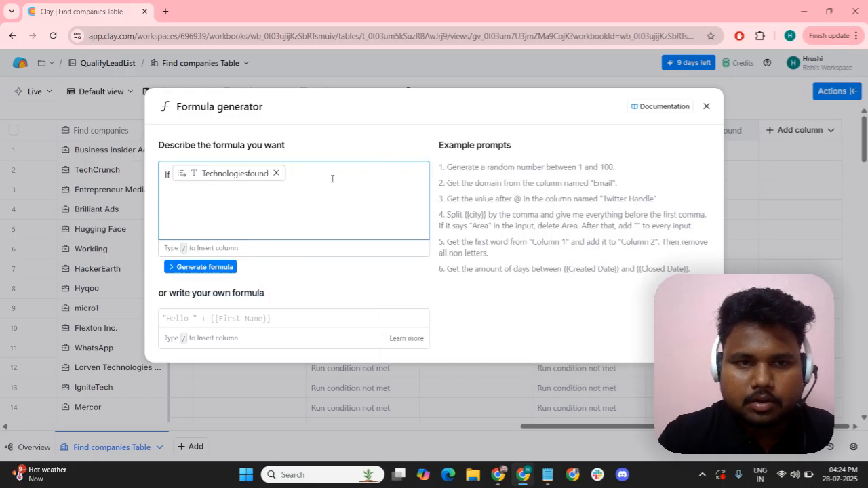
Continue the formula description with "is not empty then mark as" followed by an empty pair of quotation marks
text(is no)
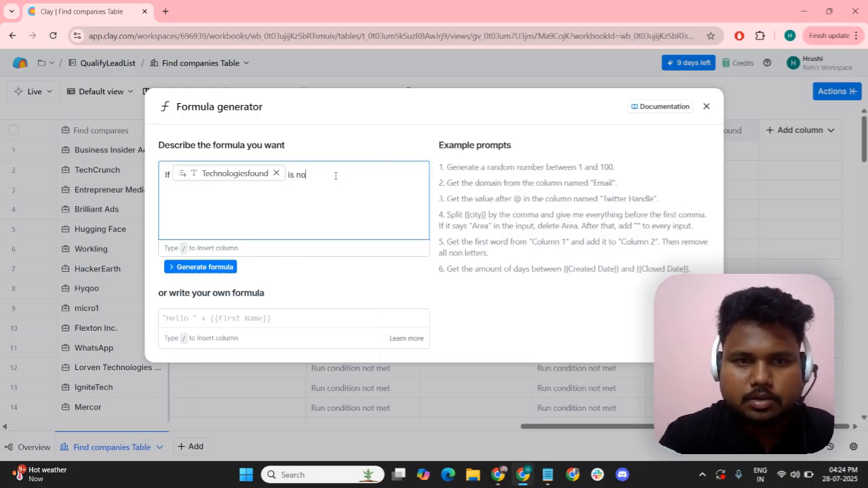
text(t em)
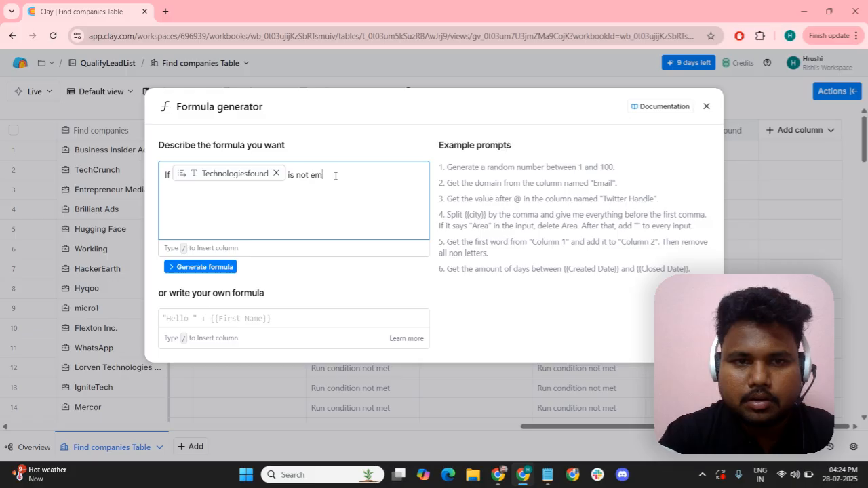
text(pty)
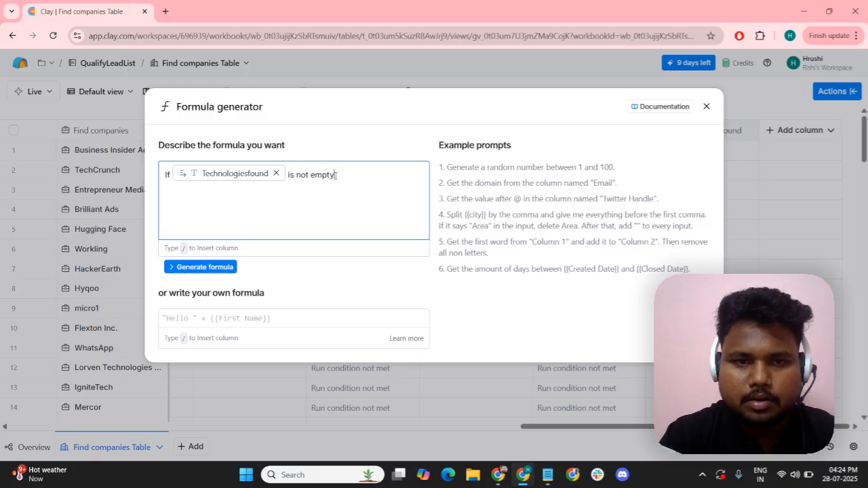
text( then mar)
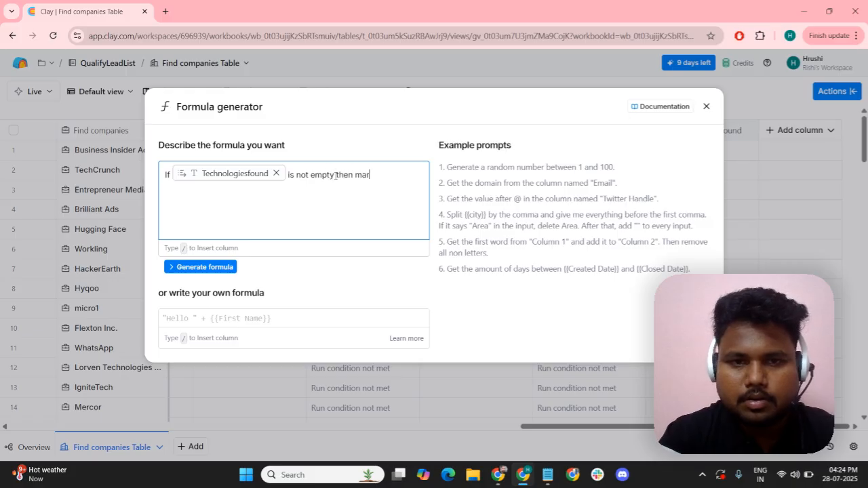
text(k as "")
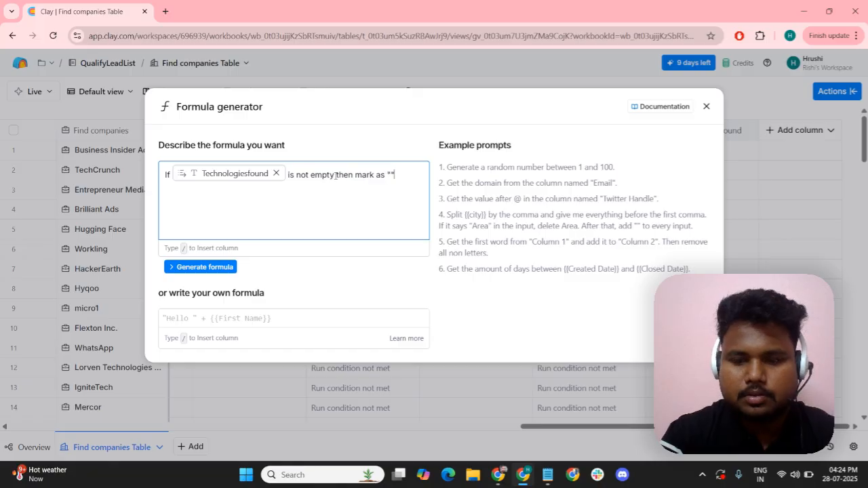
Copy the word QUALIFIED from the Miro flowchart and paste it between the quotation marks in Clay's formula description
key(alt+Tab)
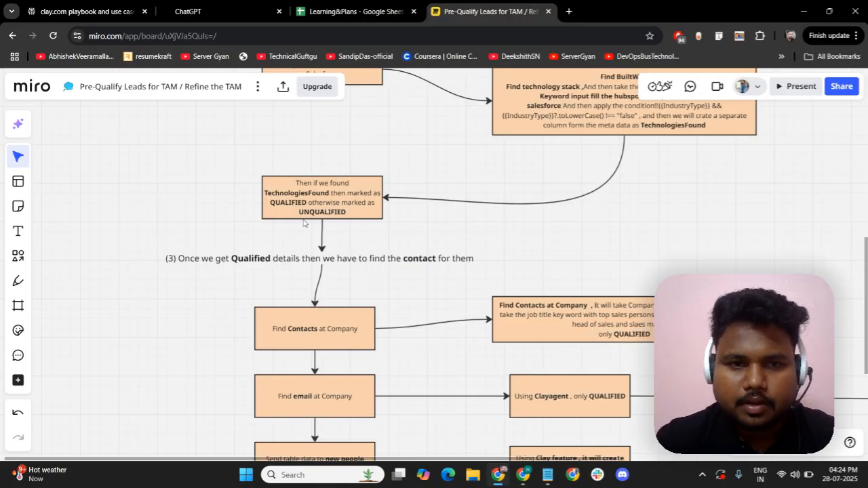
double_click(289, 203)
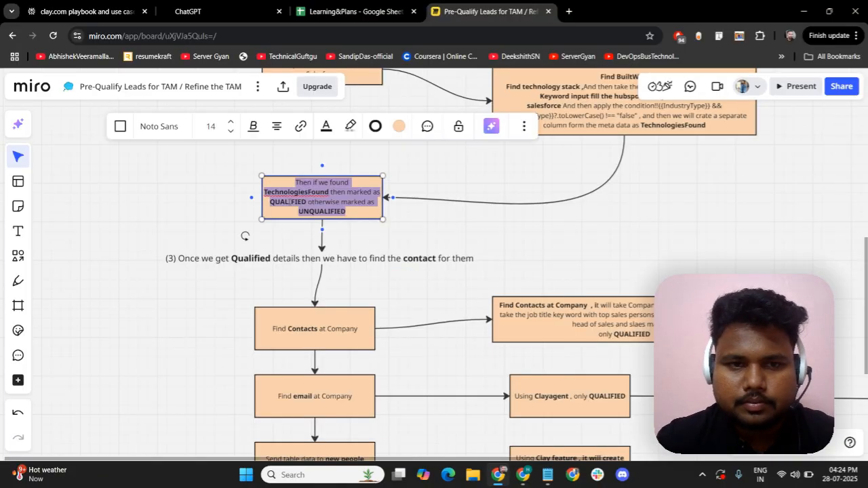
double_click(290, 202)
key(ctrl+c)
key(alt+Tab)
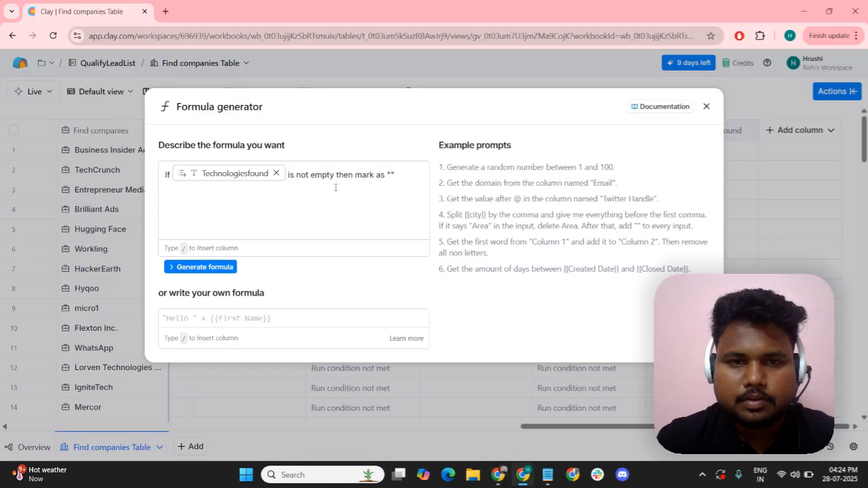
key(Left)
key(ctrl+v)
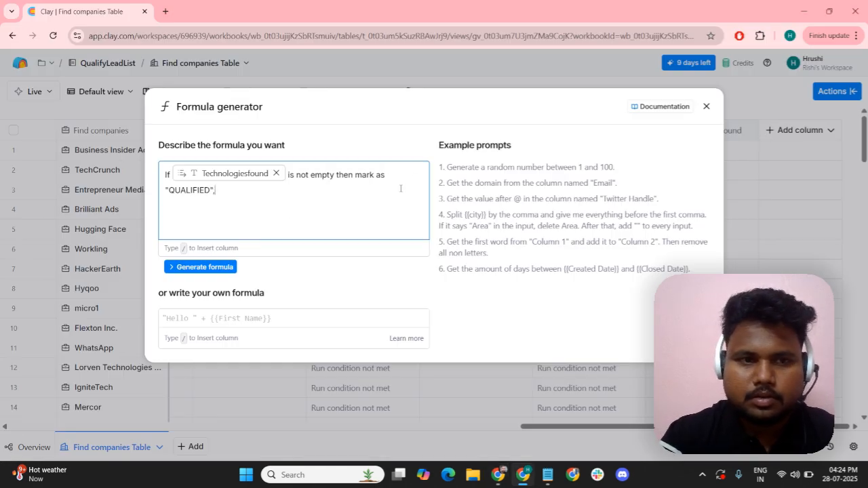
Continue the formula description after "QUALIFIED", with "else mark as" followed by an empty pair of quotation marks
text(else)
key(BackSpace)
key(BackSpace)
key(BackSpace)
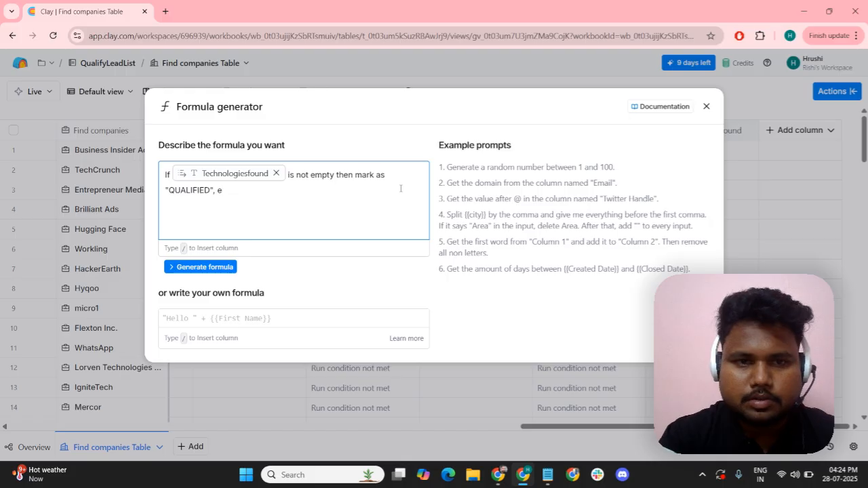
text(lese)
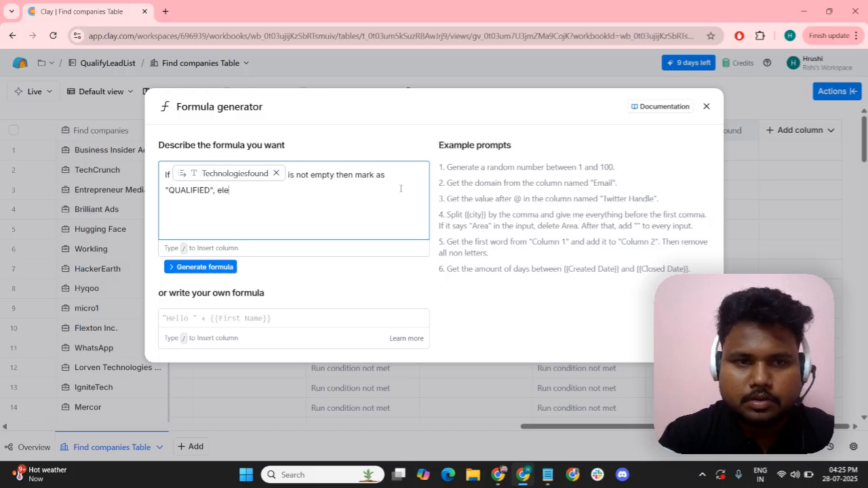
key(BackSpace)
text(se mark as )
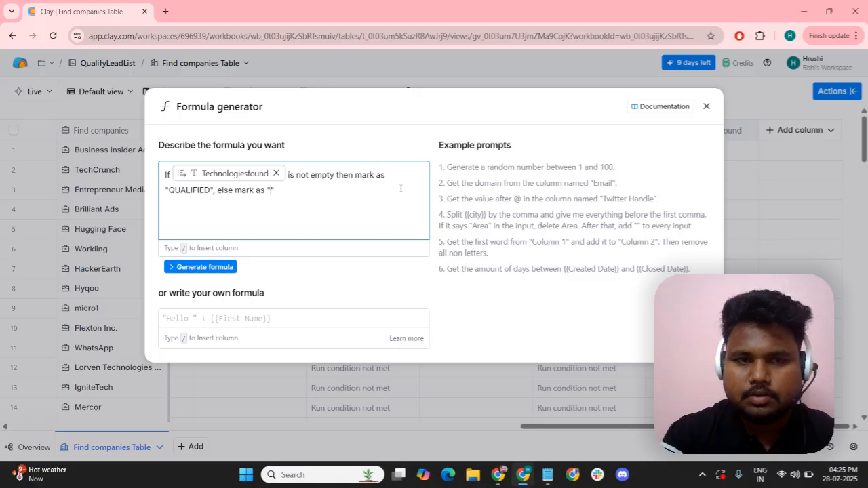
text(")
Copy the word UNQUALIFIED from the Miro flowchart and paste it between the empty quotation marks in Clay's formula description
key(alt+Tab)
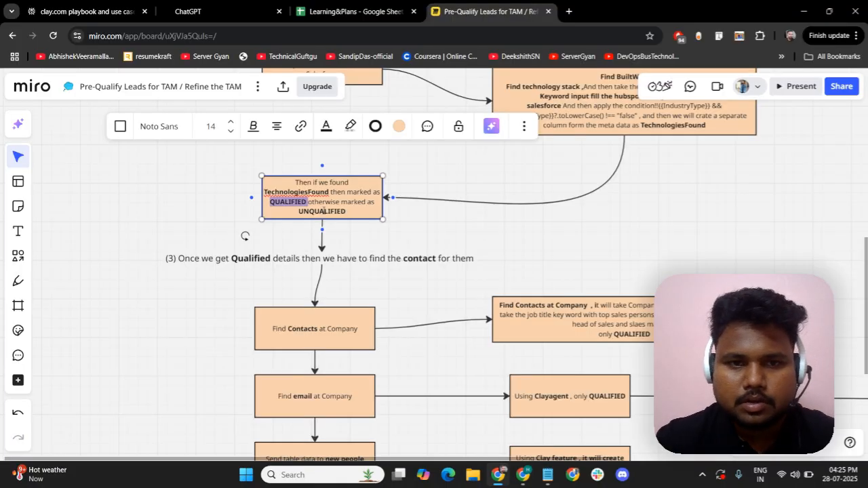
double_click(323, 211)
key(ctrl+c)
key(alt+Tab)
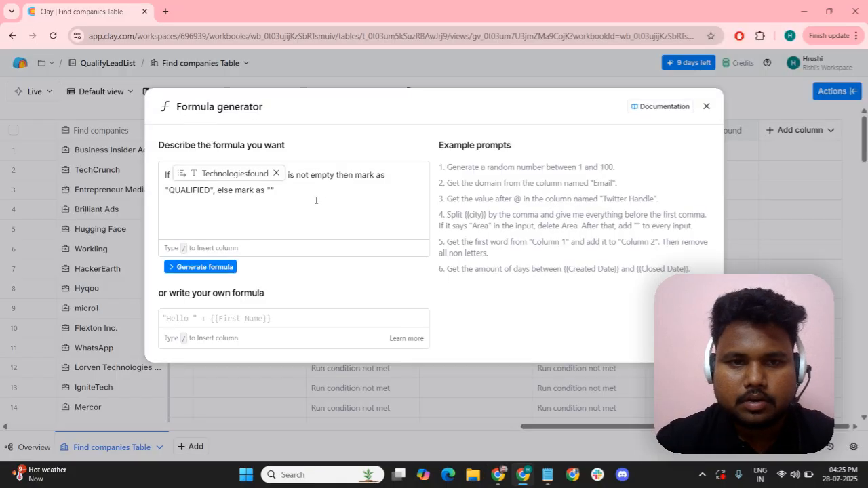
key(ctrl+v)
Generate the formula, accept its output to save the column, and check the Qualification Status values across the company rows
click(212, 271)
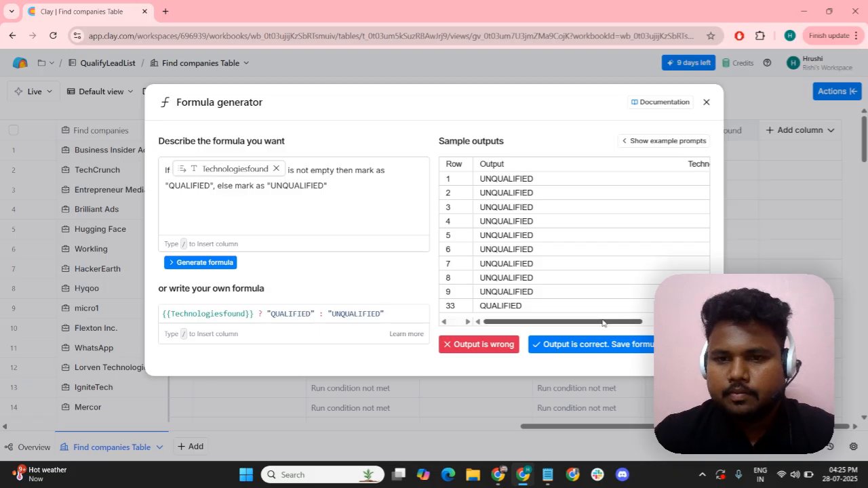
click(593, 346)
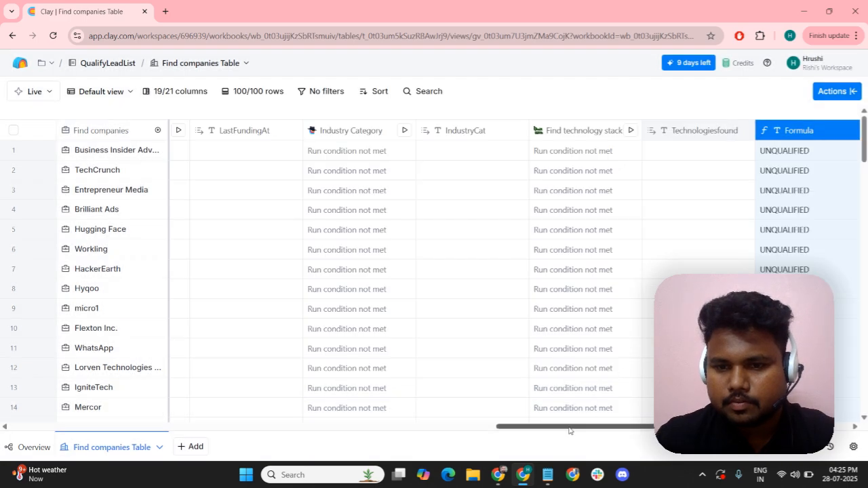
drag(570, 428, 662, 429)
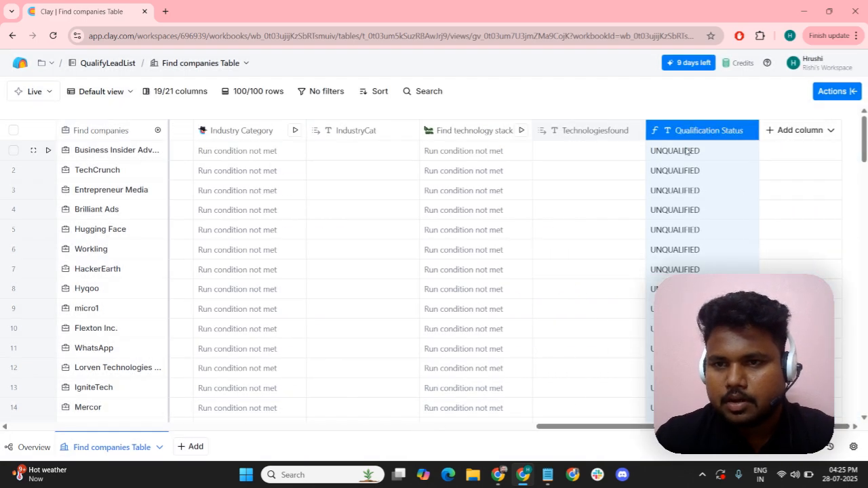
scroll(697, 241, down, 1)
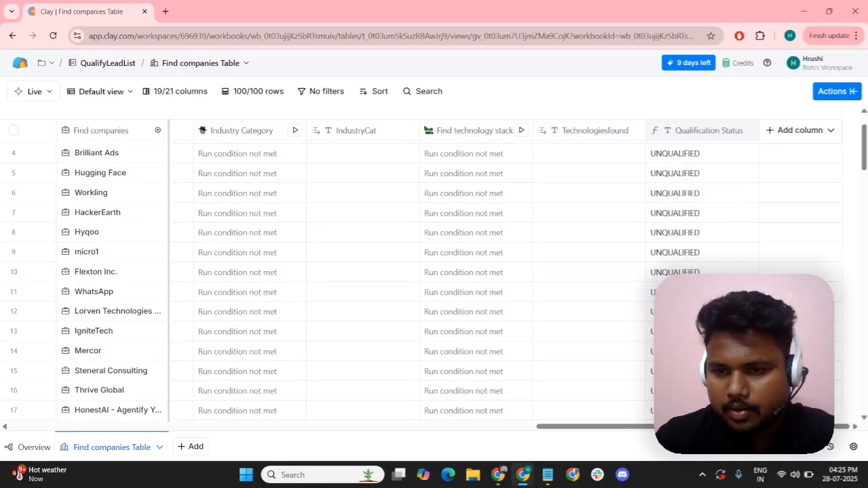
scroll(434, 279, down, 15)
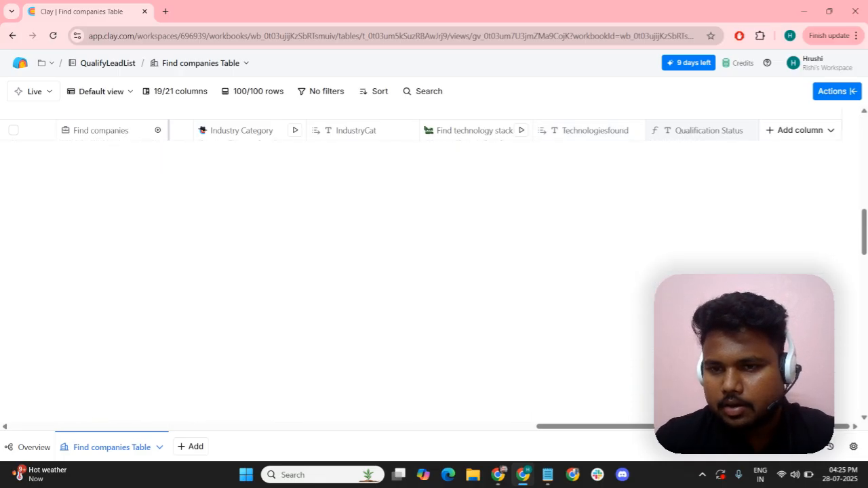
scroll(434, 278, up, 15)
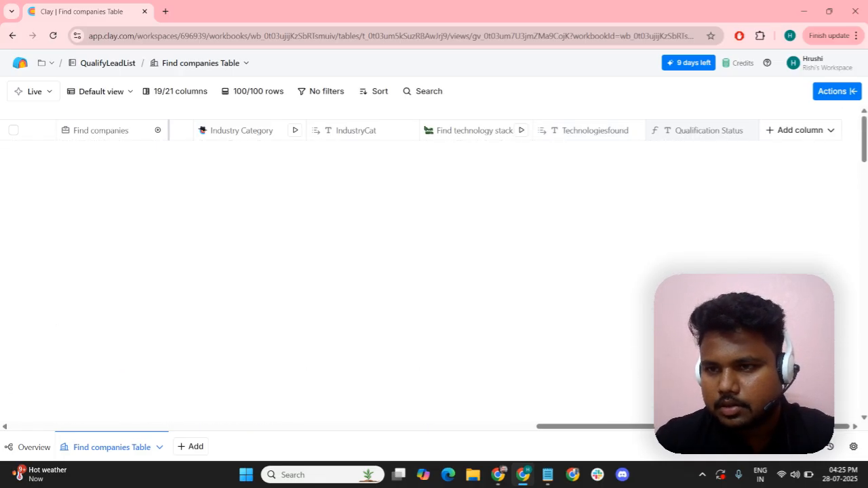
drag(865, 142, 865, 218)
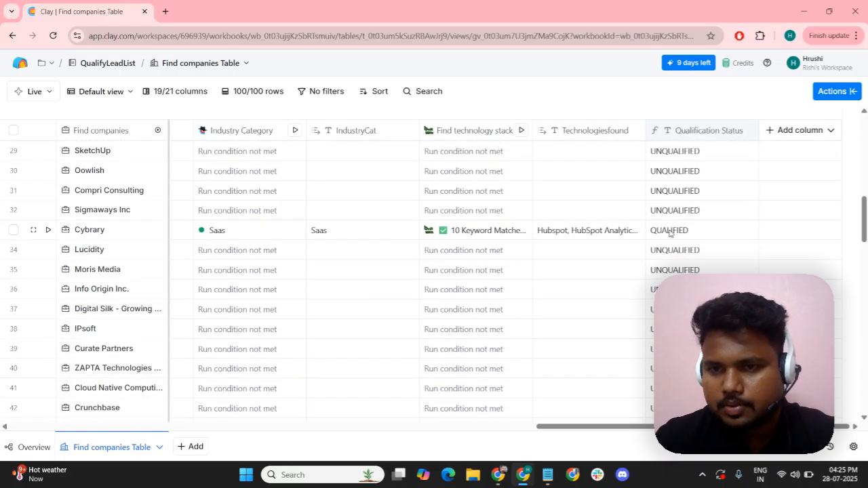
Switch to the Miro flowchart and read section (3) on finding contacts and emails for qualified companies
click(499, 474)
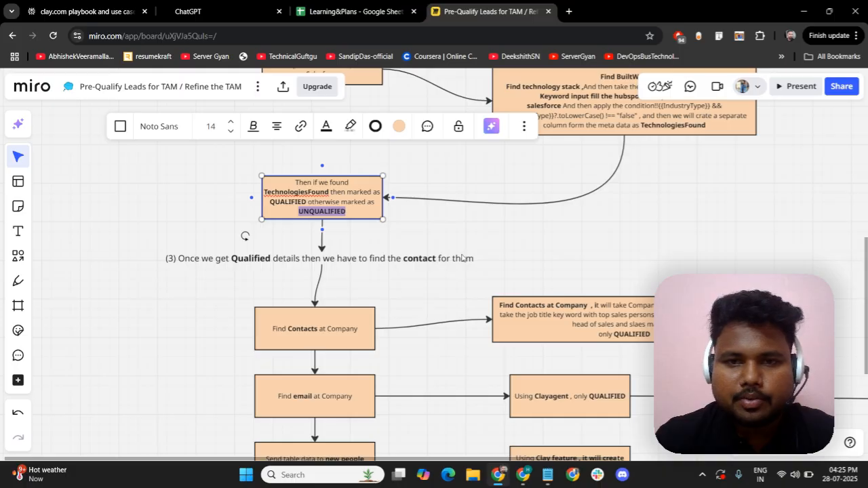
click(505, 223)
scroll(505, 223, down, 5)
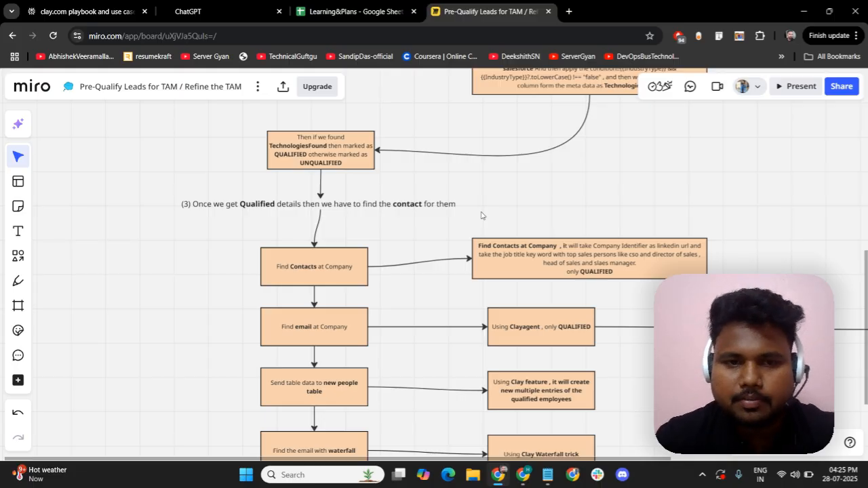
scroll(481, 216, down, 4)
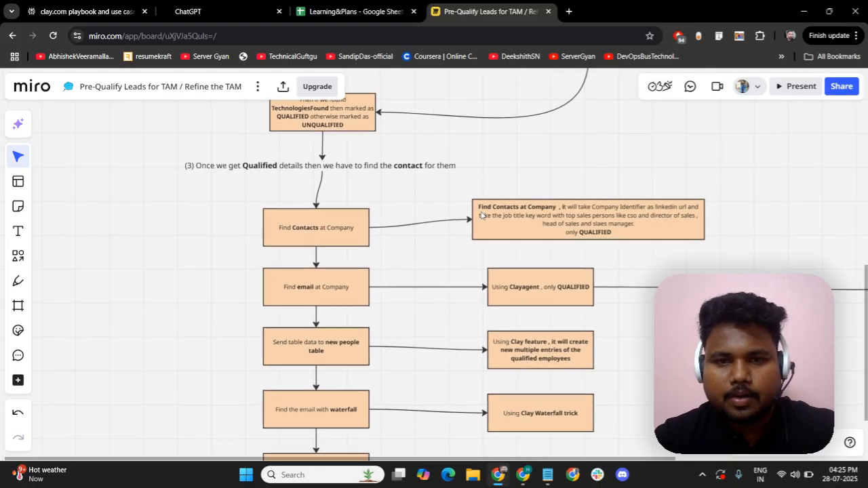
scroll(481, 216, right, 2)
scroll(481, 215, down, 1)
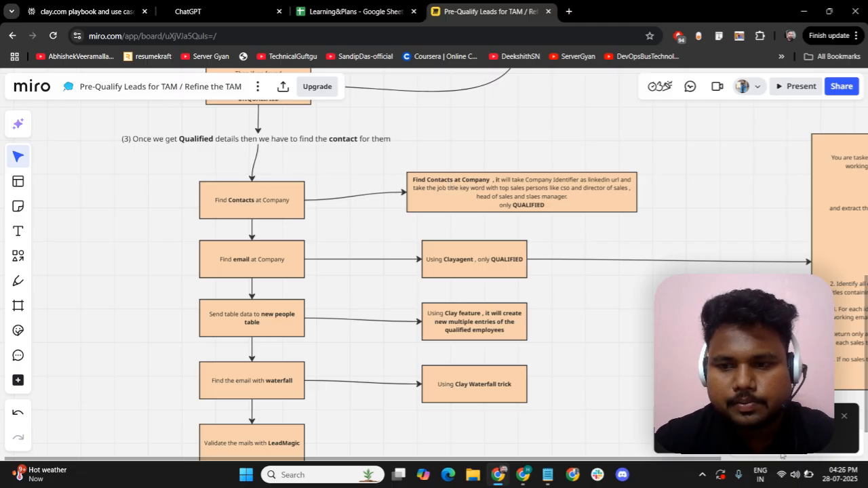
click(809, 477)
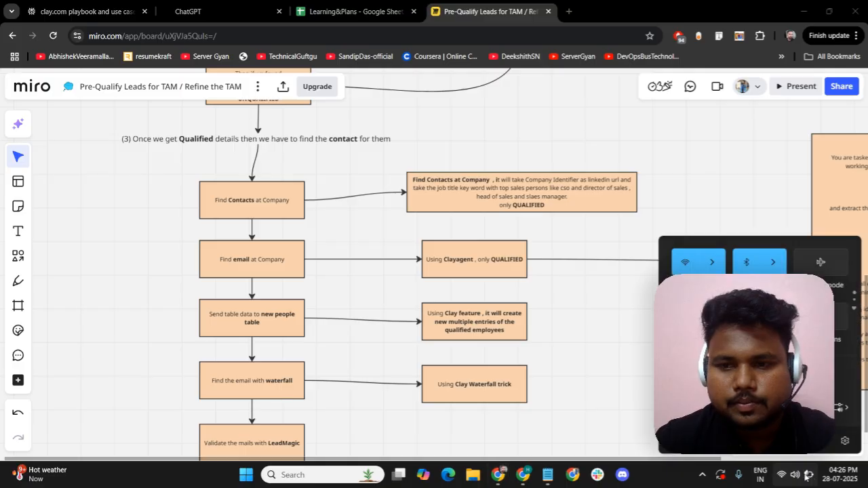
click(676, 170)
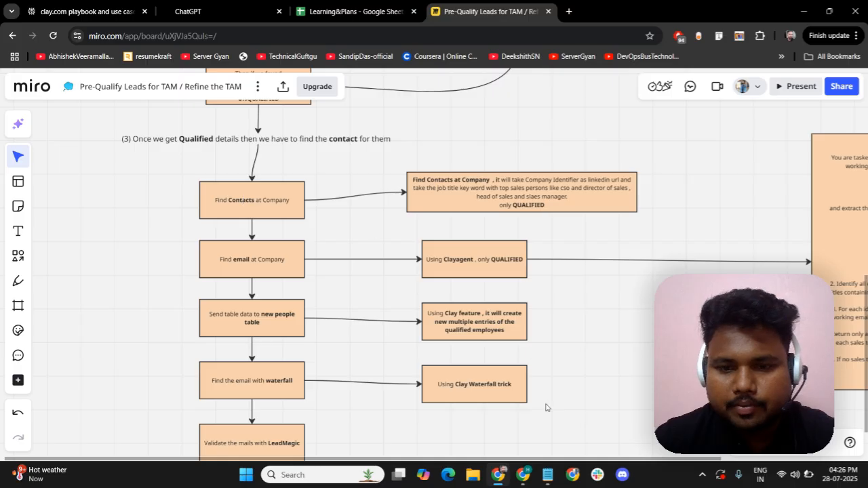
Return to the Clay table, search the enrichments for "find contat", and open the Find Contacts at Company setup
click(524, 476)
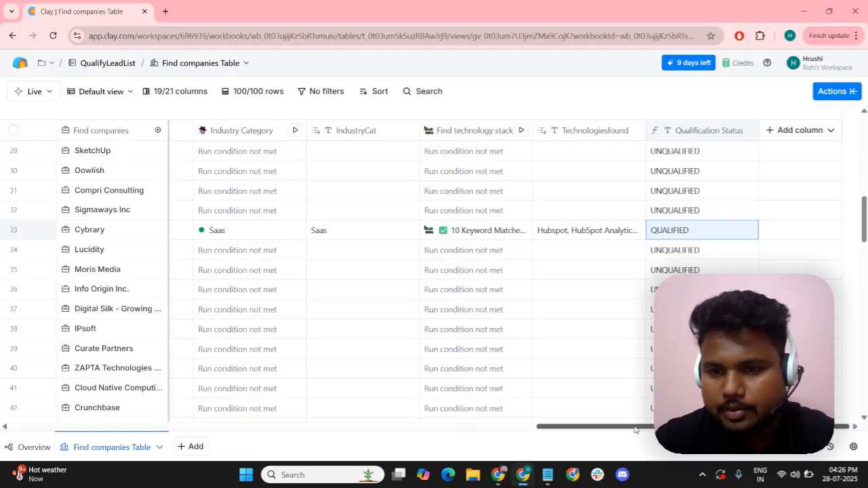
scroll(31, 327, down, 1)
scroll(31, 328, up, 2)
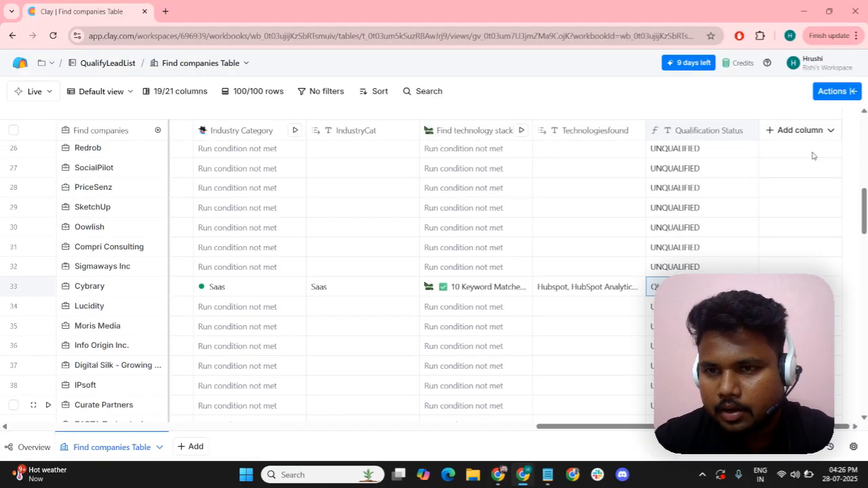
click(804, 129)
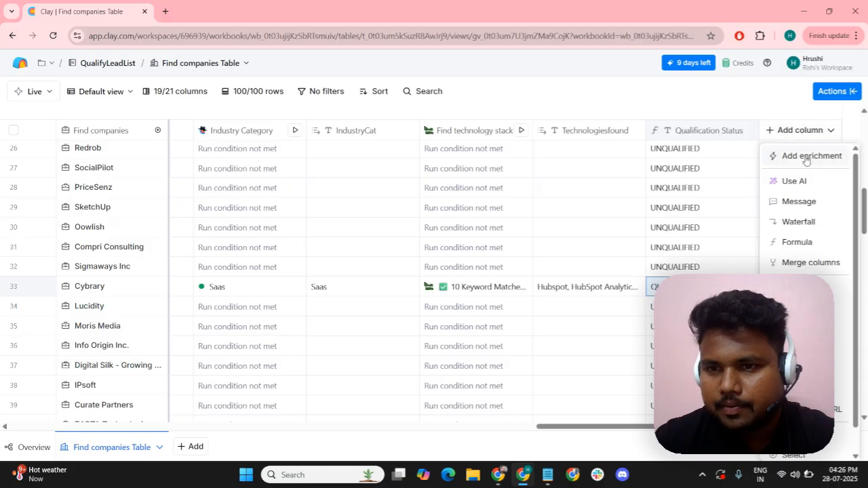
click(805, 157)
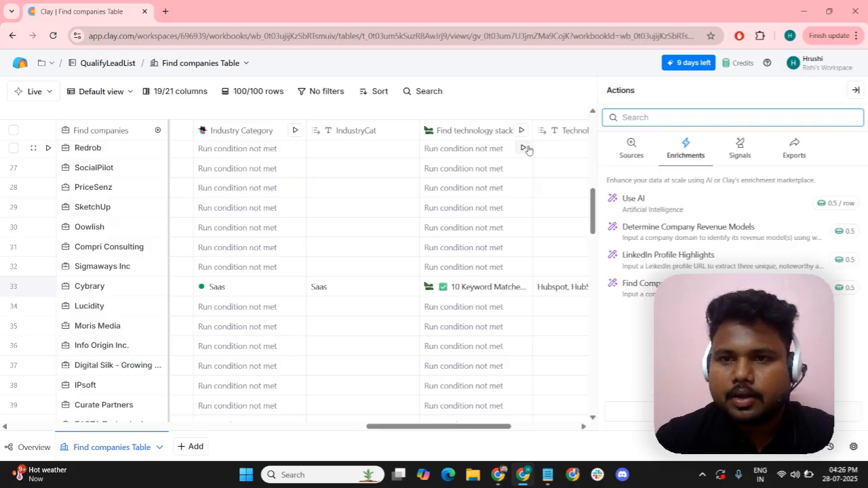
text(find contat)
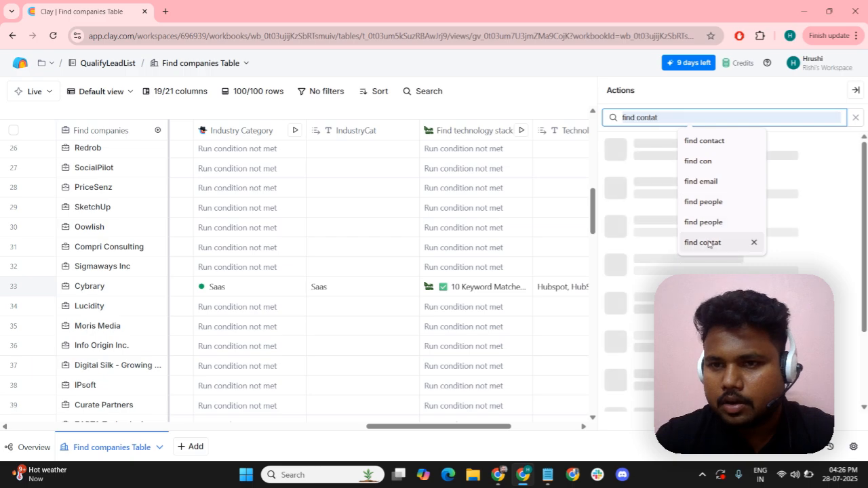
click(708, 242)
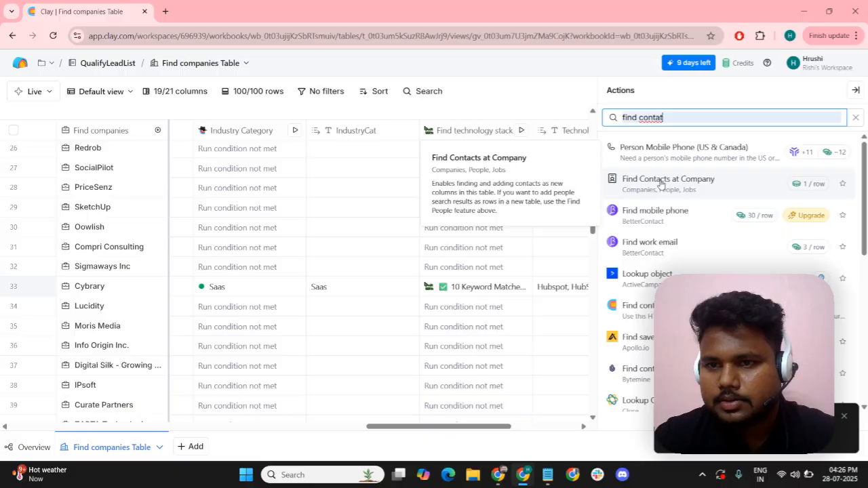
click(662, 182)
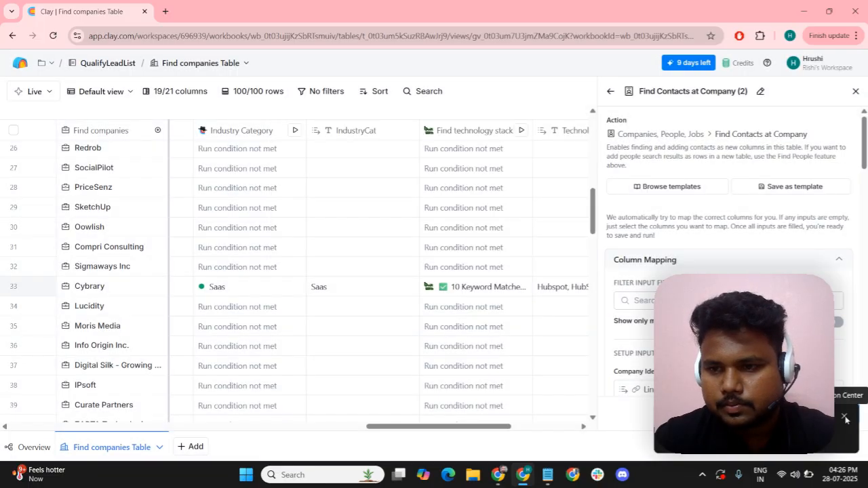
click(846, 415)
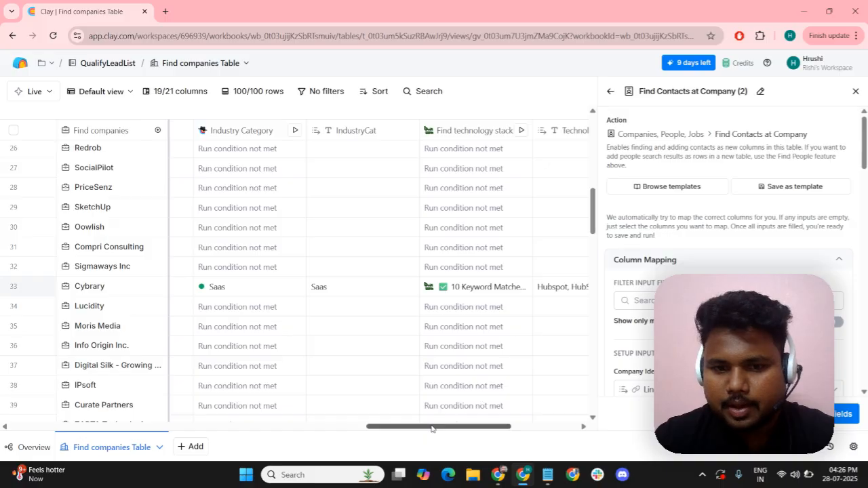
Begin the enrichment's run condition description with "Run only", a reference to the Qualification Status column, and "is" with an opening quotation mark
drag(431, 429, 467, 434)
scroll(729, 251, down, 10)
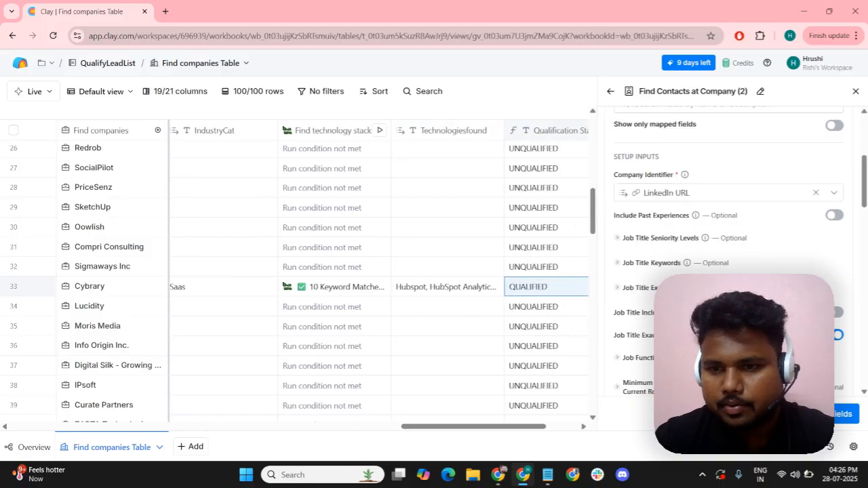
scroll(729, 251, down, 10)
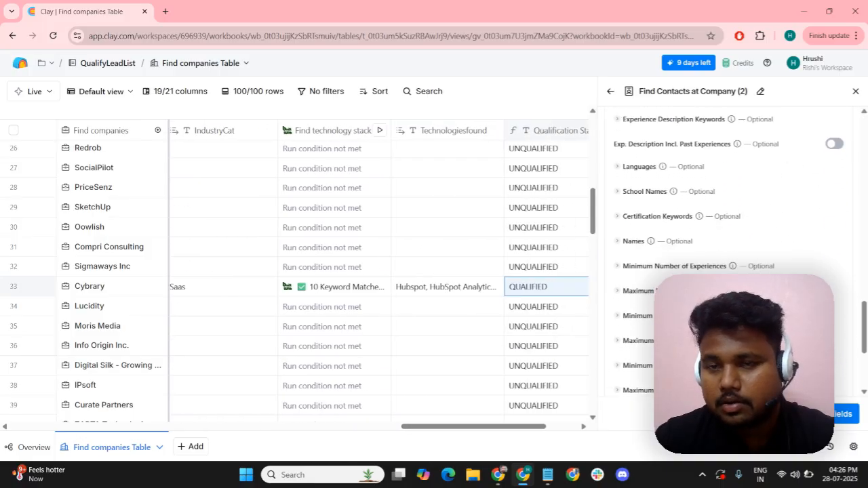
drag(479, 429, 502, 430)
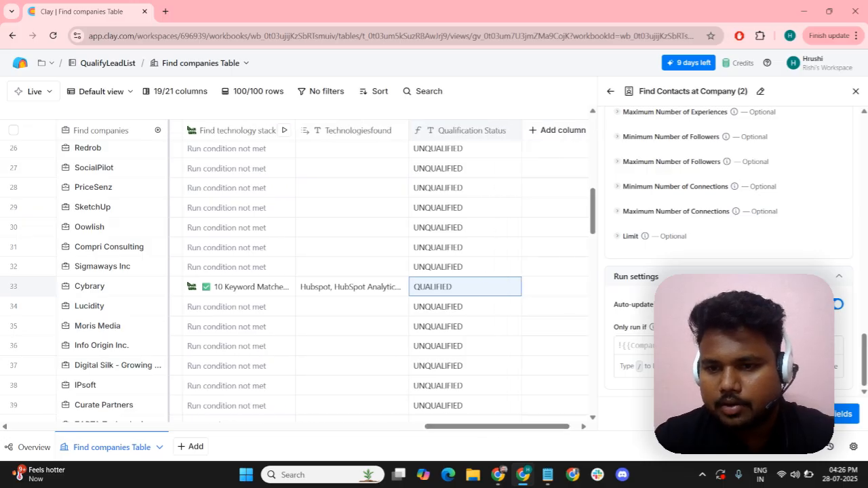
click(818, 327)
click(278, 181)
text(R)
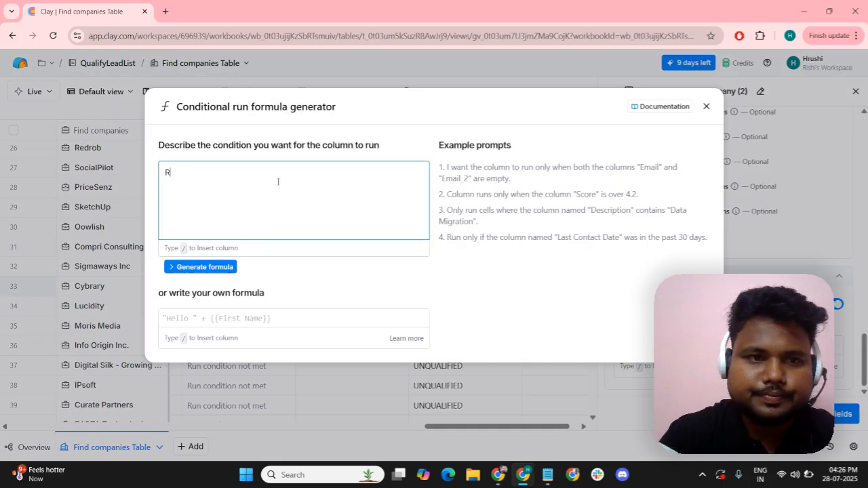
text(un only /)
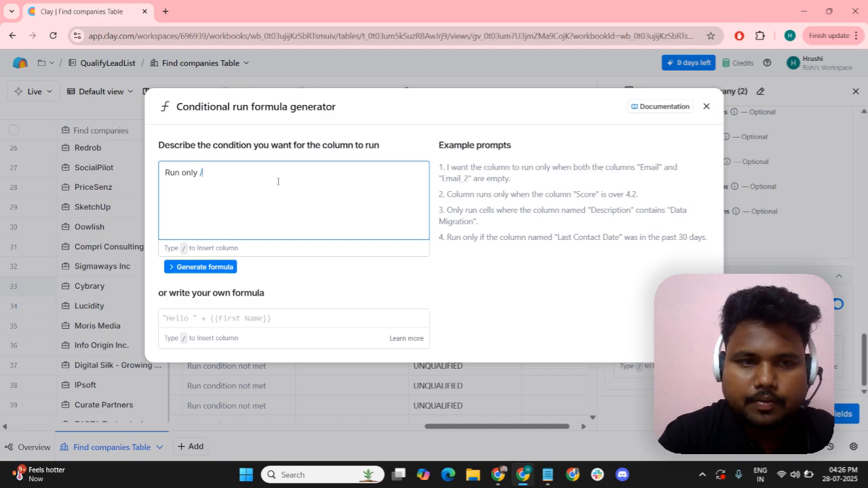
text(quali)
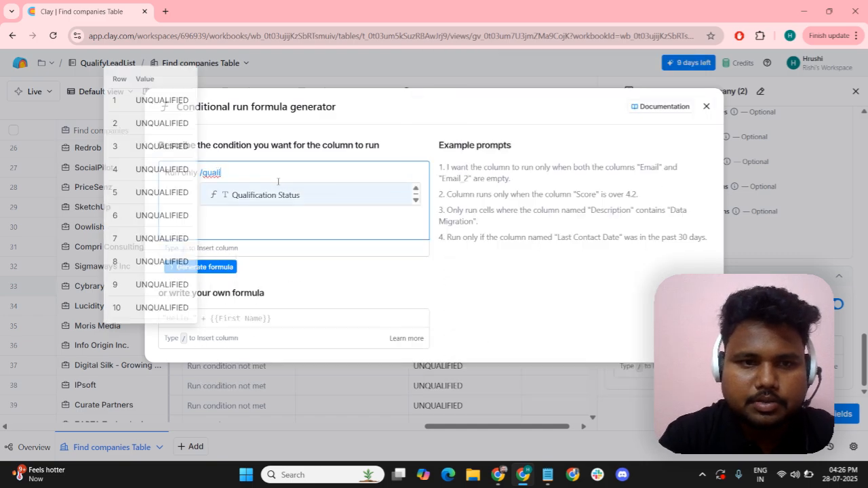
click(287, 196)
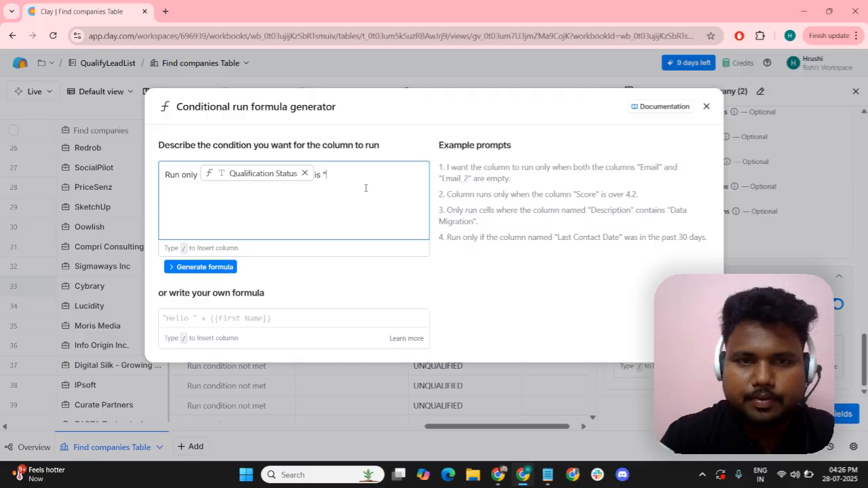
Copy the word "Qualified" from section (3) of the Miro flowchart and paste it between the quotation marks of the Clay run condition
key(alt+Tab)
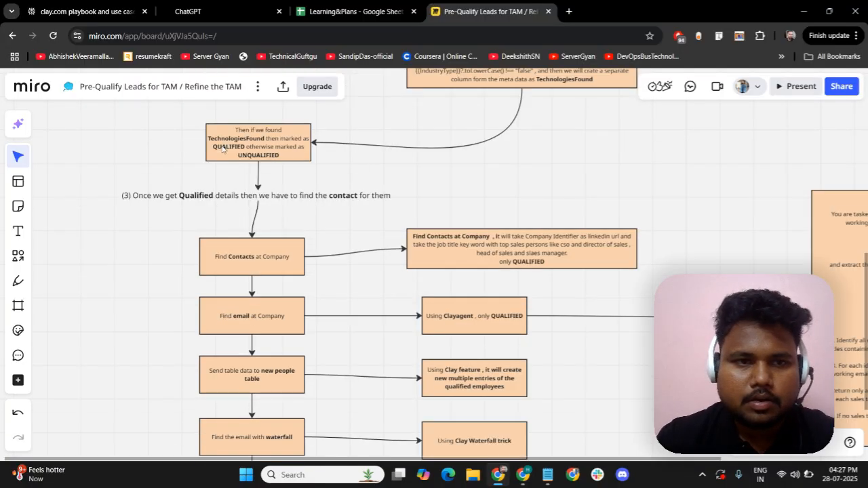
double_click(192, 196)
key(ctrl+c)
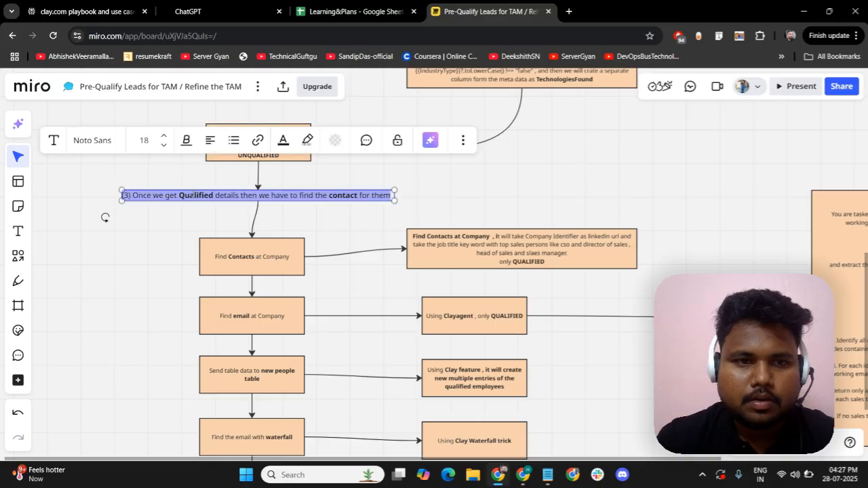
key(alt+Tab)
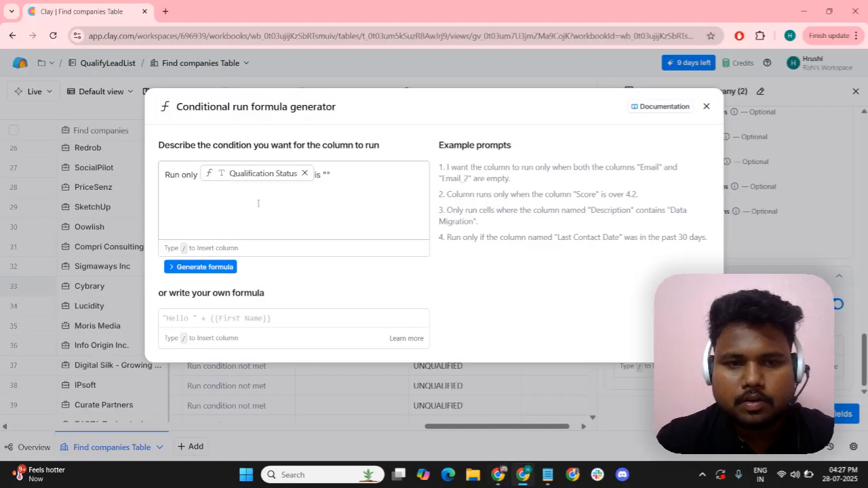
click(327, 182)
key(ctrl+v)
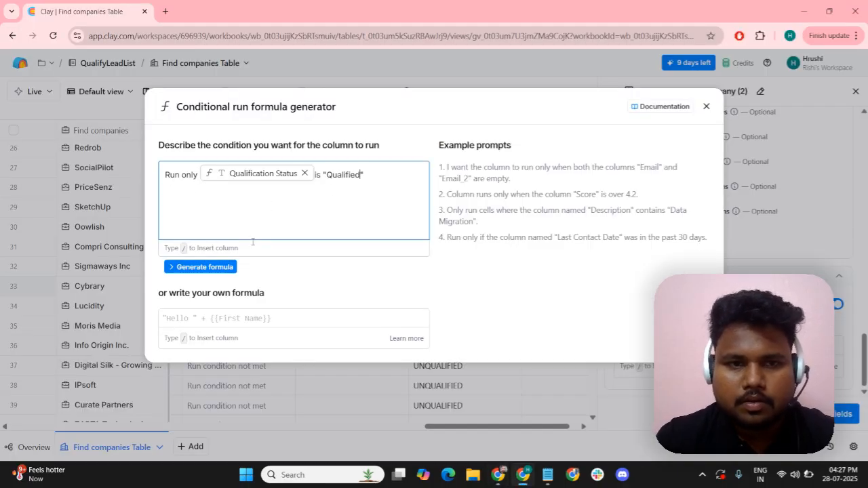
Generate the conditional run formula, review its sample outputs, and accept the output as correct to save it
click(197, 267)
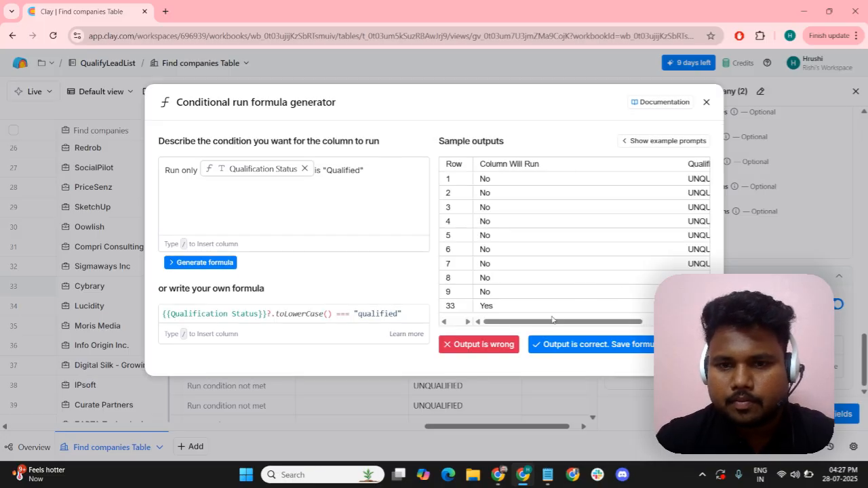
drag(551, 320, 609, 321)
click(615, 347)
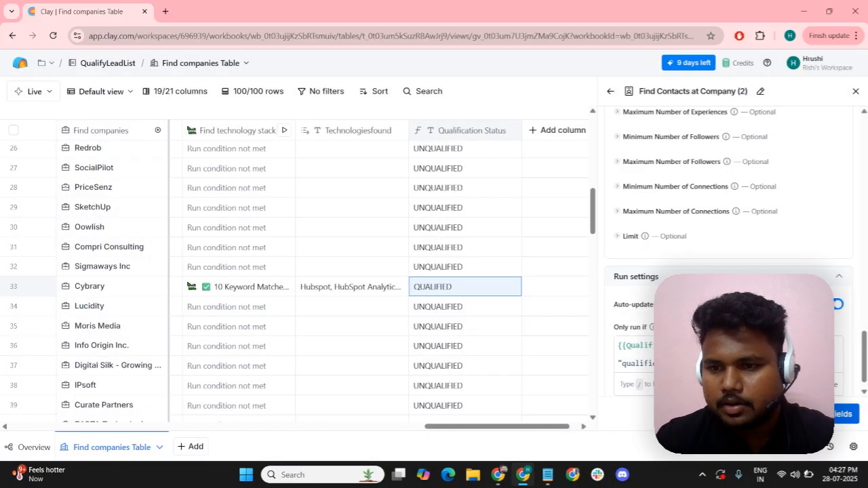
Add the people Name and Url as output columns, save and run the enrichment, and check the found contacts in the company rows
click(811, 414)
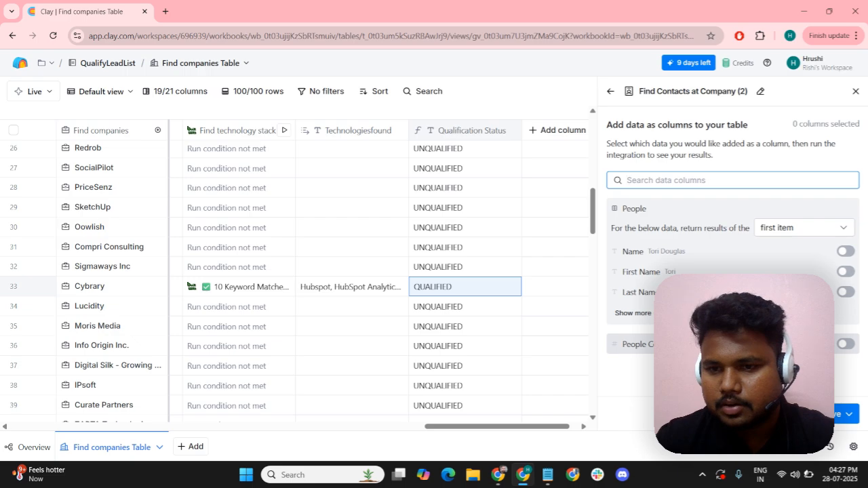
click(499, 475)
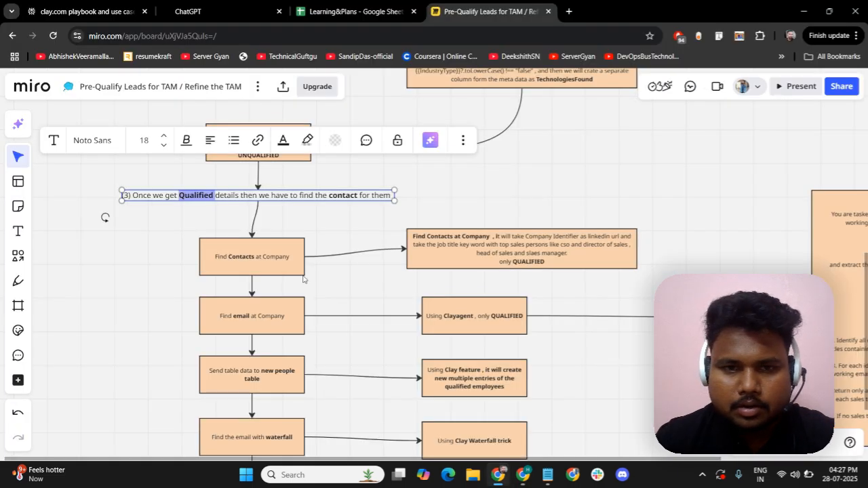
click(524, 475)
click(623, 257)
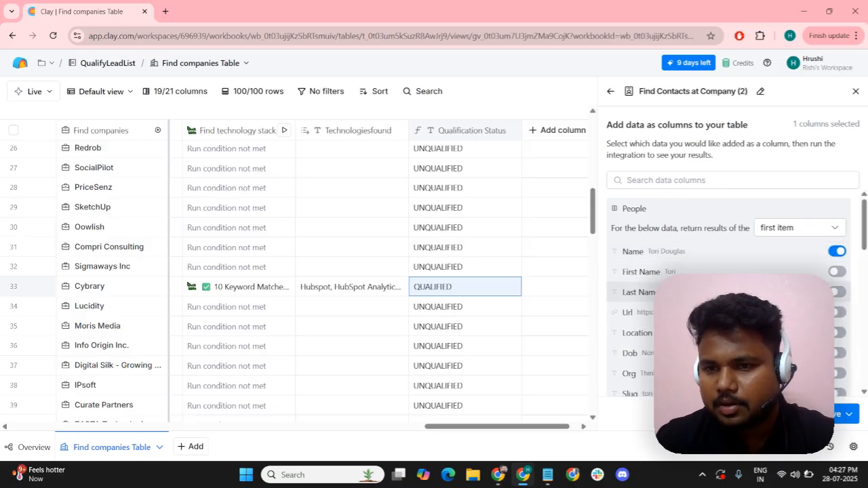
click(807, 312)
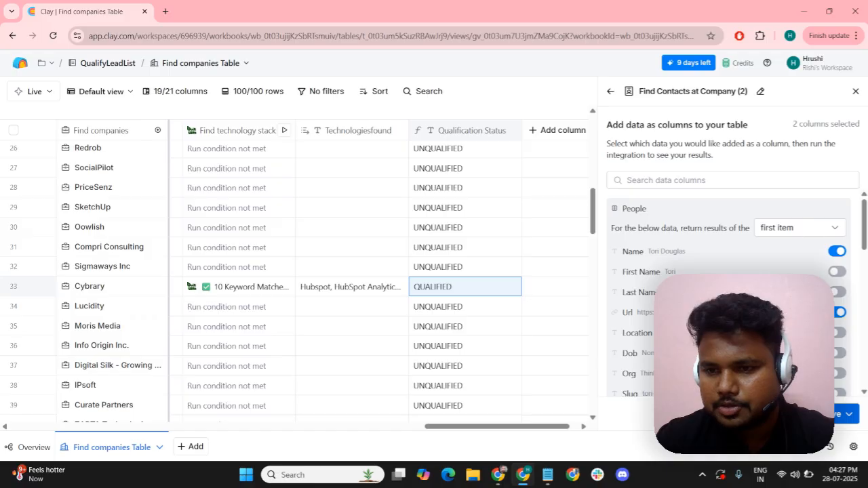
click(825, 414)
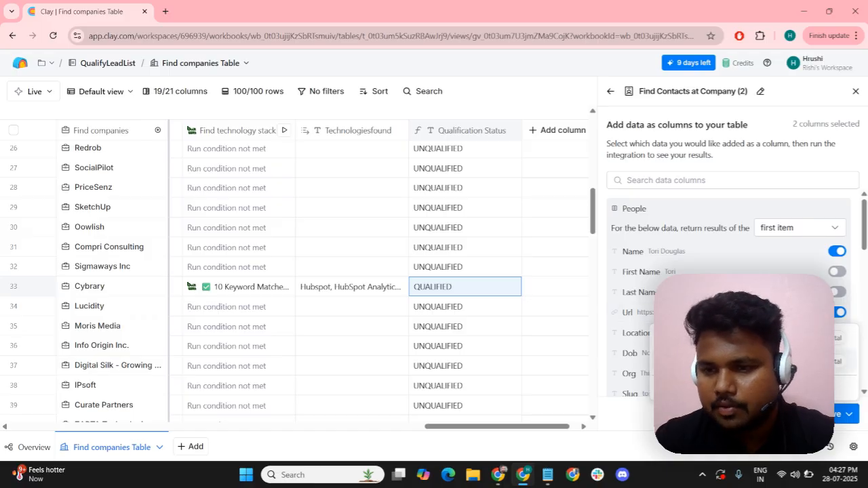
click(746, 367)
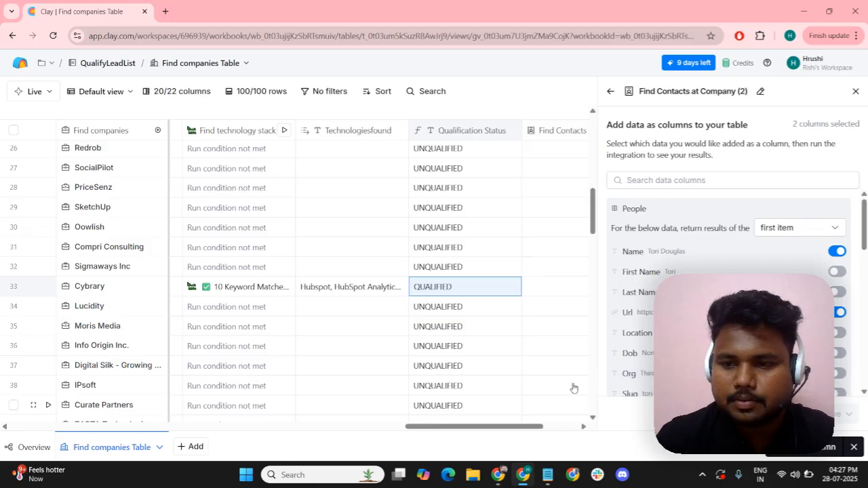
click(856, 93)
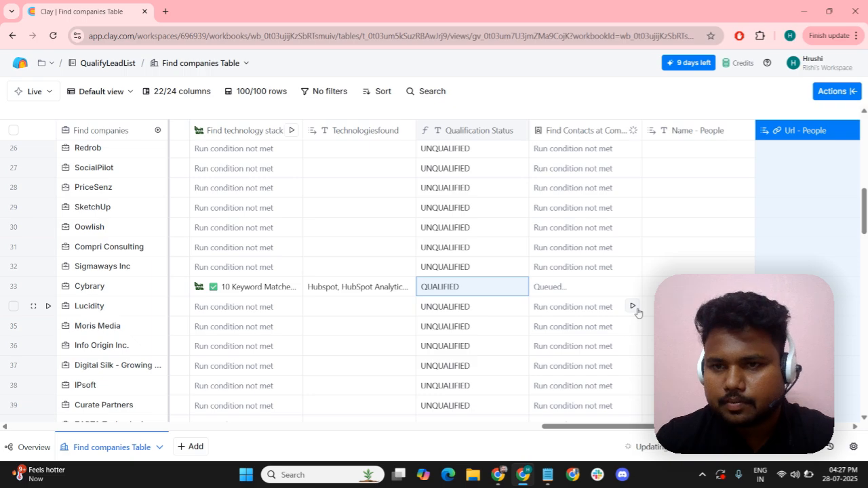
scroll(612, 279, down, 1)
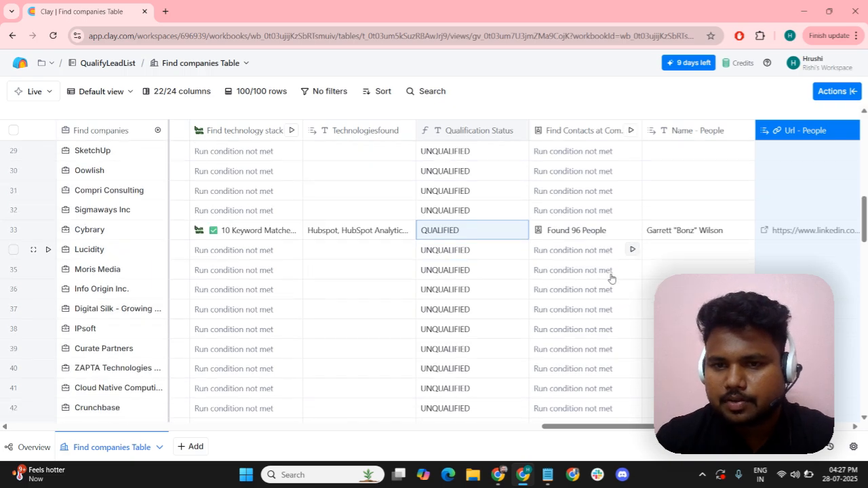
Switch to the Miro flowchart, read the Find Contacts at Company note on job title keywords, and return to the Clay table
click(498, 475)
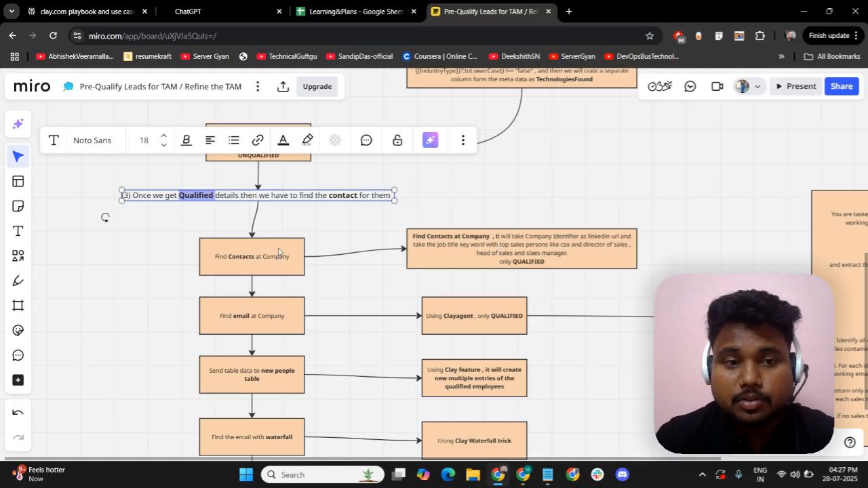
click(545, 248)
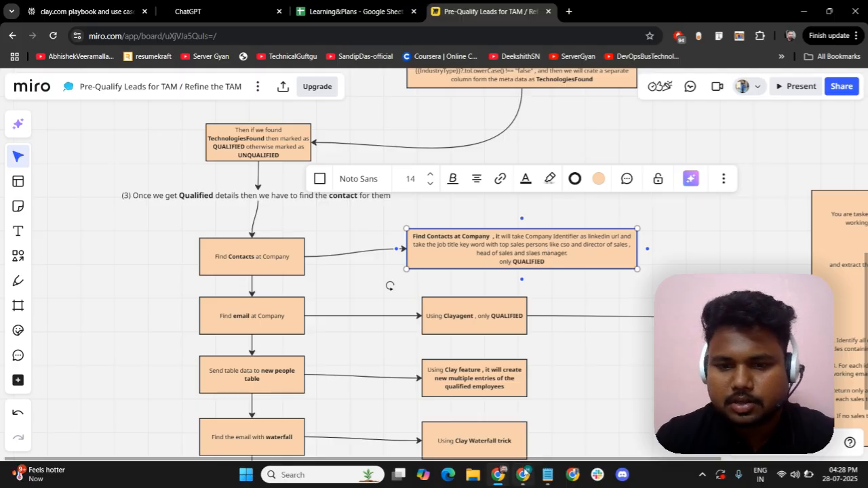
click(523, 474)
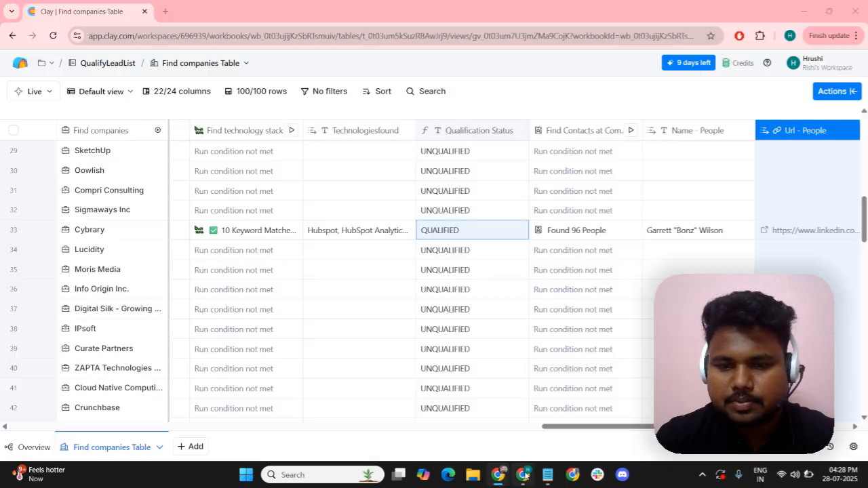
Reopen the Find Contacts at Company column for editing and add CSO as a job title keyword
click(582, 131)
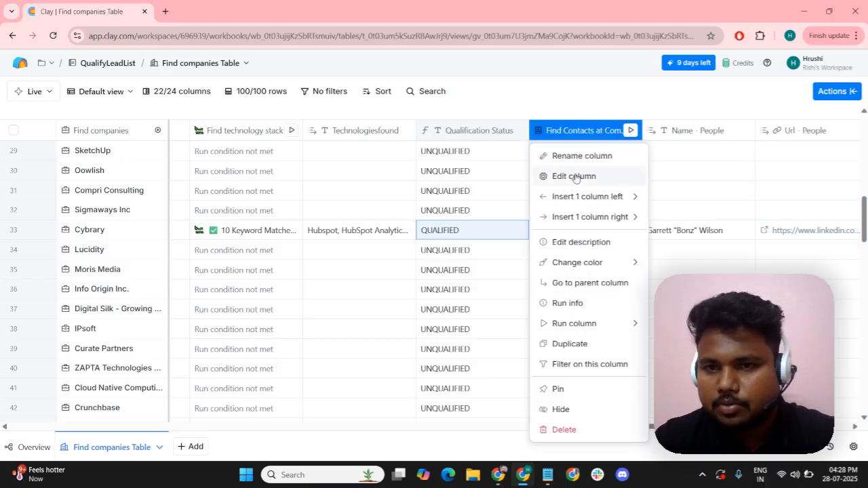
click(575, 177)
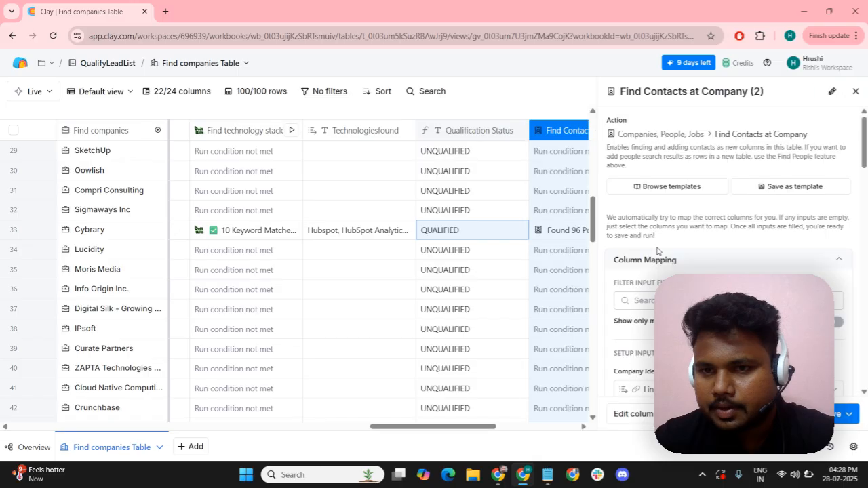
scroll(657, 251, down, 5)
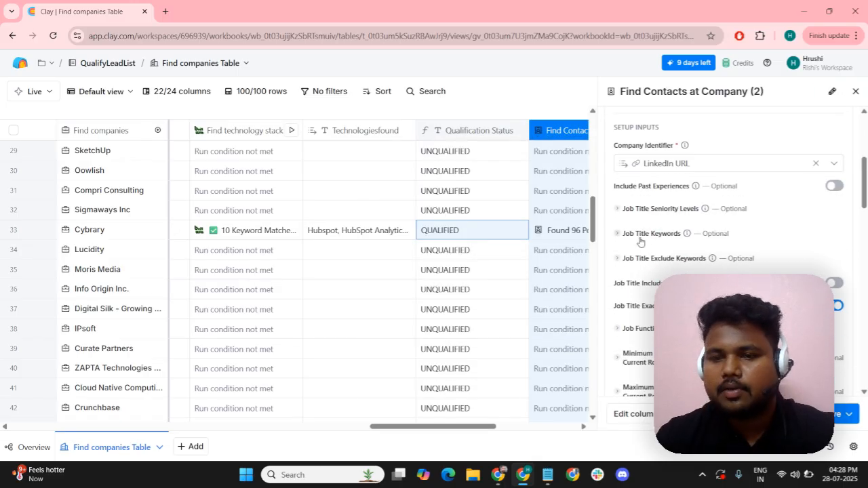
click(640, 238)
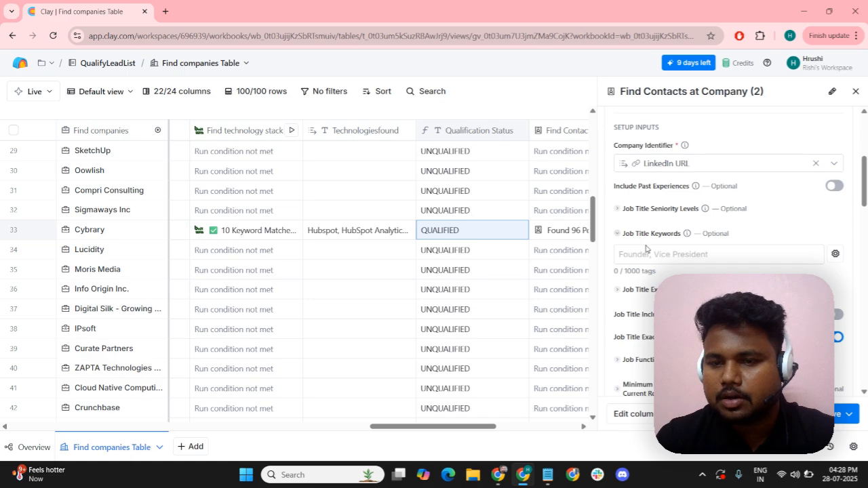
click(648, 255)
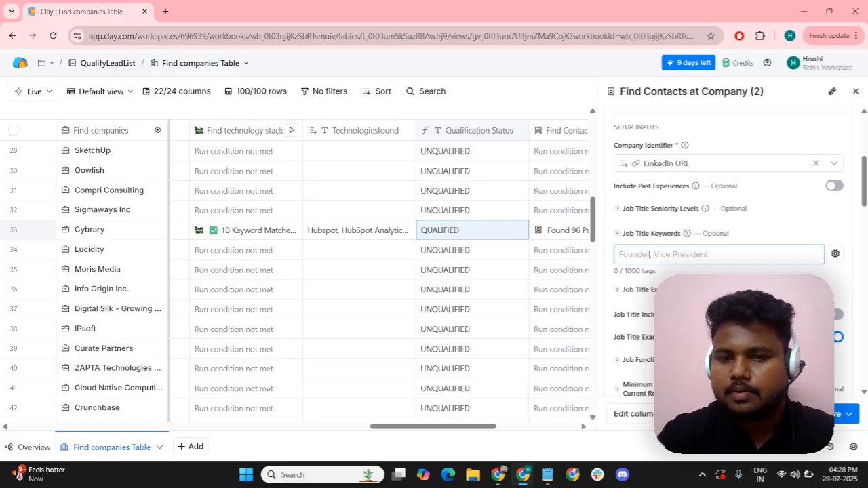
text(C)
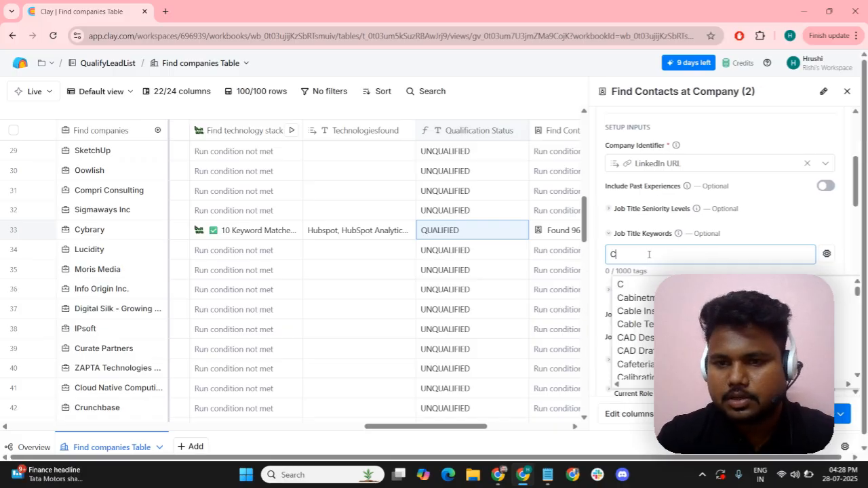
text(SO)
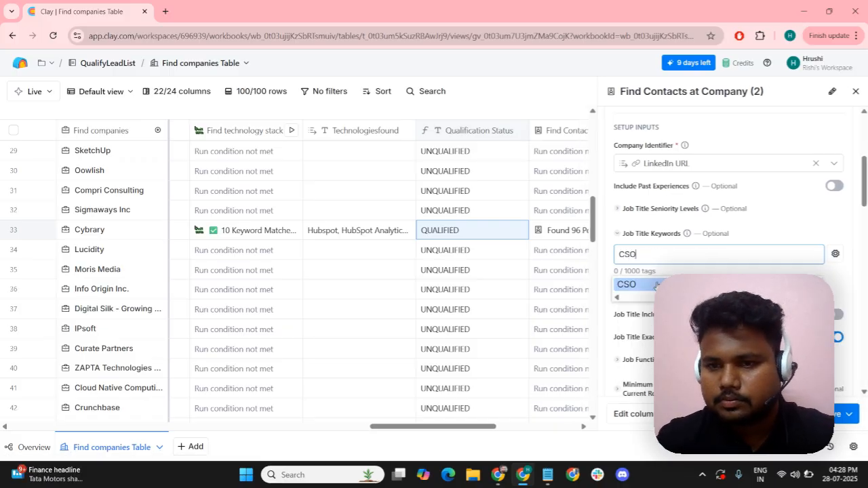
key(Return)
Add Head of Sales and Director of Sales to the job title keywords
text(He)
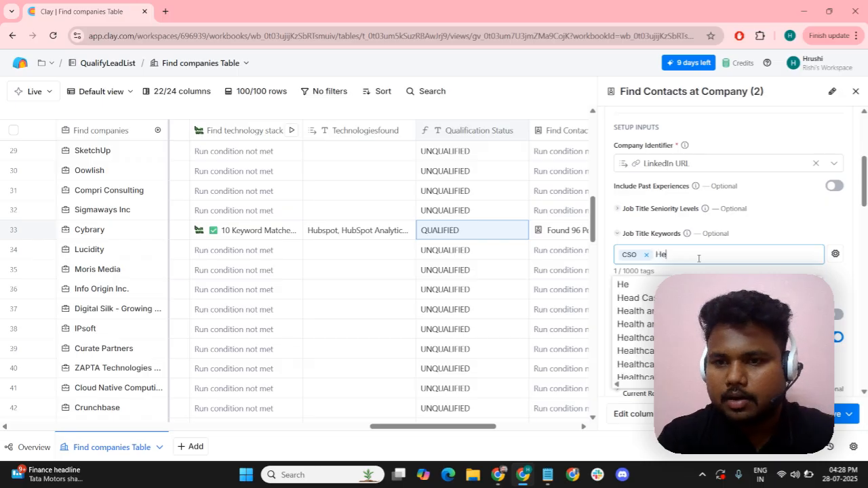
text(ad of )
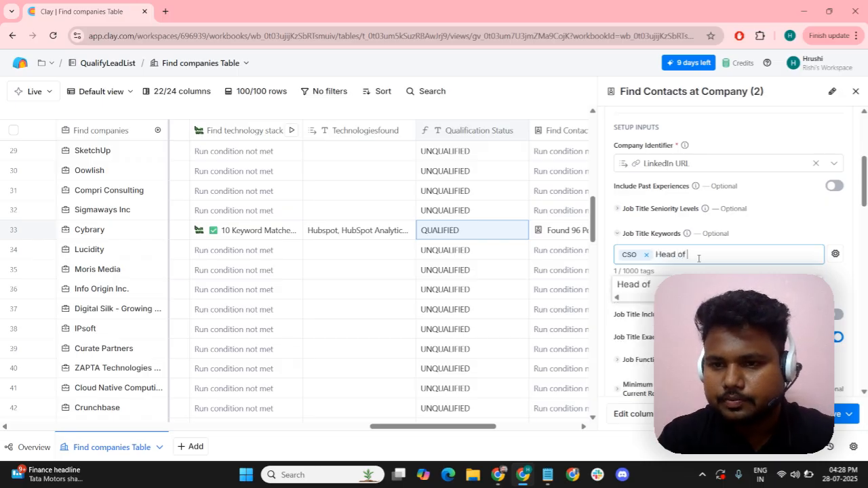
text(Sales)
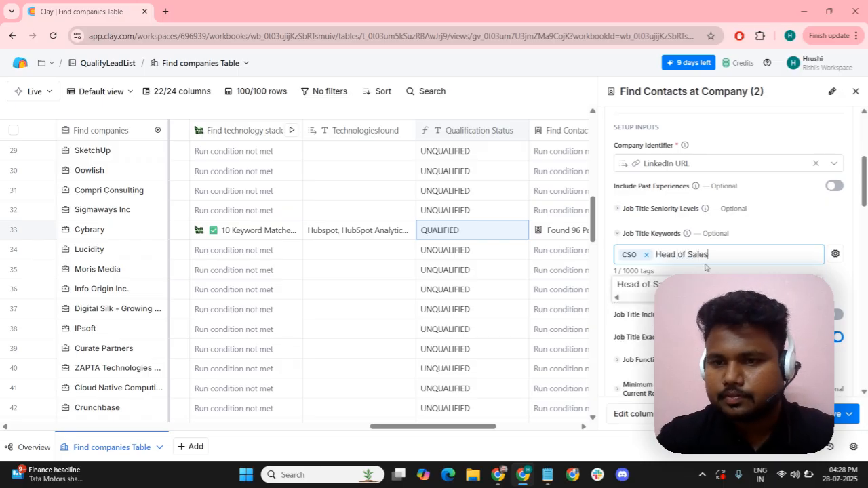
key(Return)
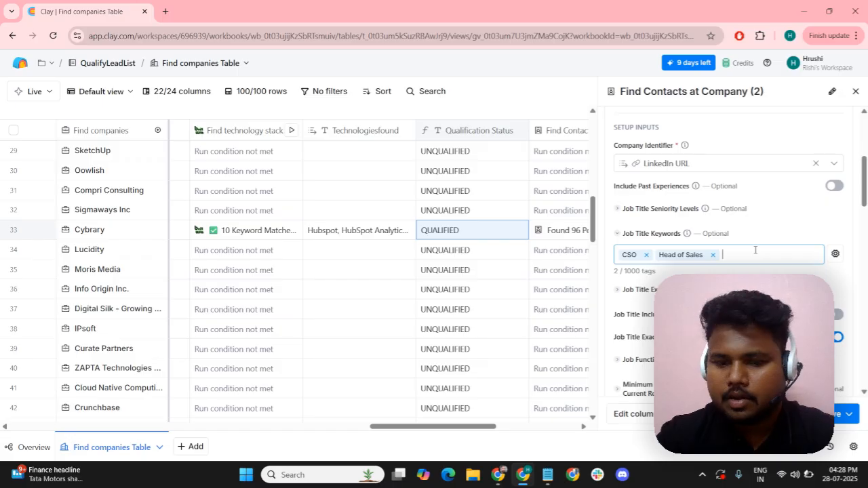
text(Direcot)
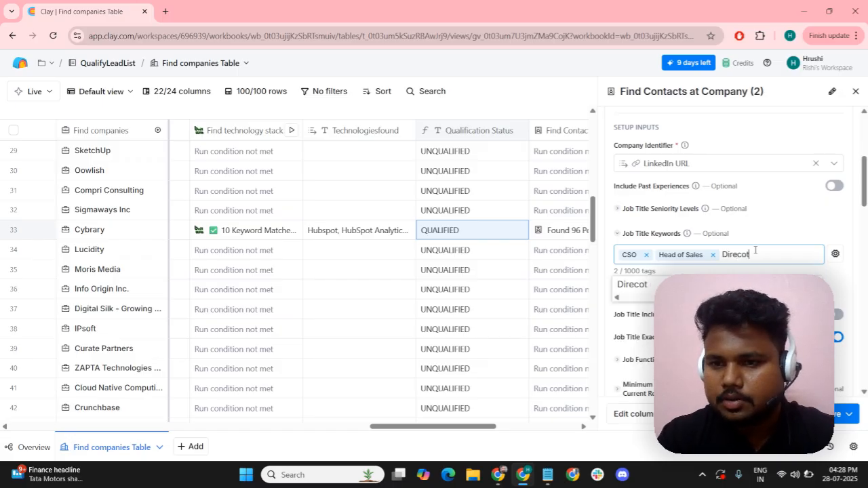
text(r)
key(BackSpace)
key(BackSpace)
key(BackSpace)
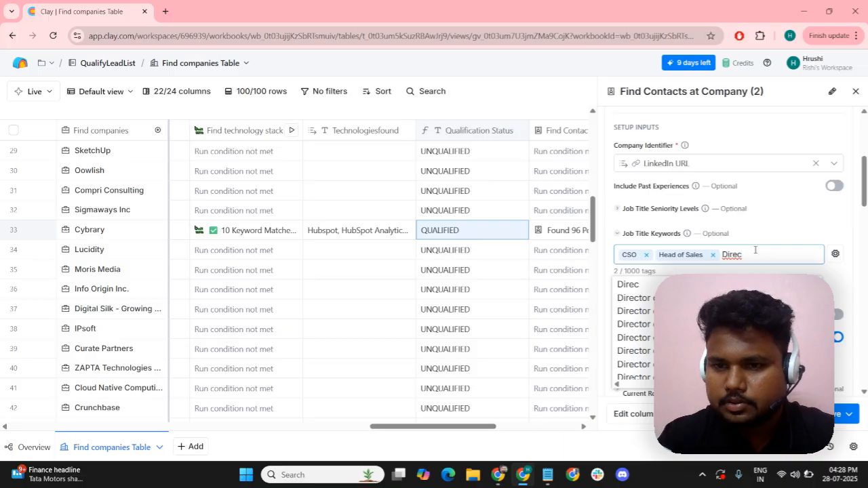
text(tor of)
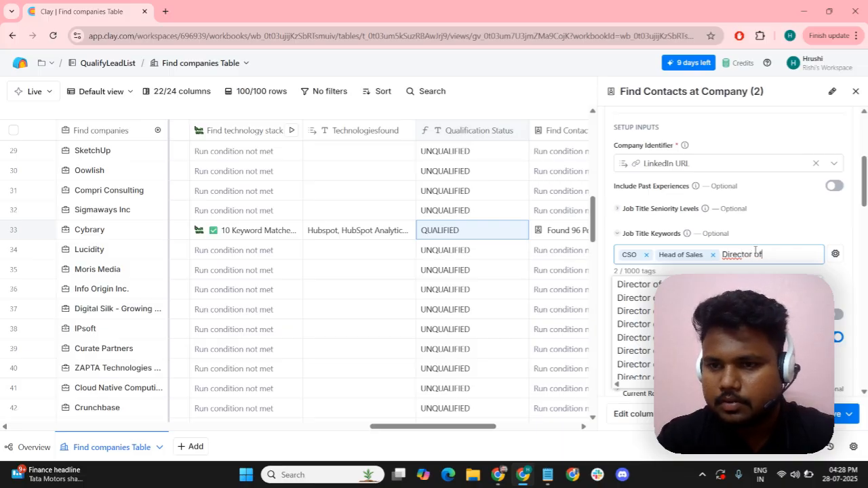
text( s)
key(Down)
key(Down)
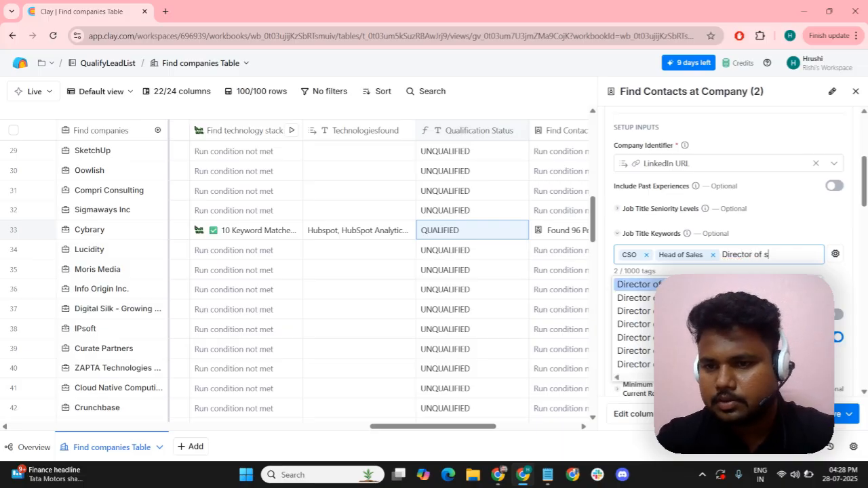
key(Return)
Save the Find Contacts at Company column with its updated job title keywords and close its settings
scroll(729, 251, down, 1)
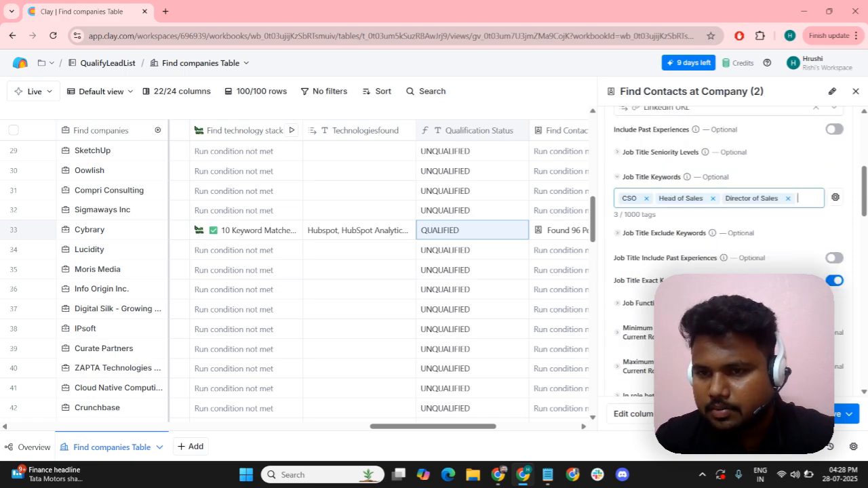
scroll(799, 210, down, 3)
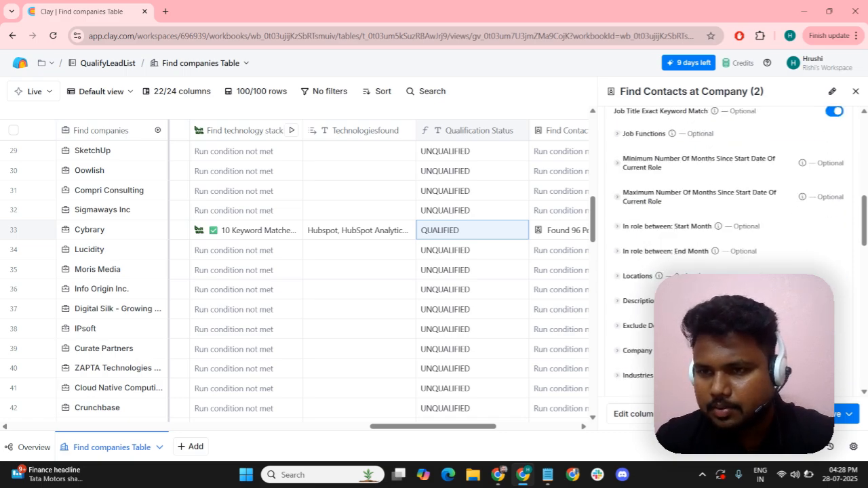
scroll(730, 251, down, 10)
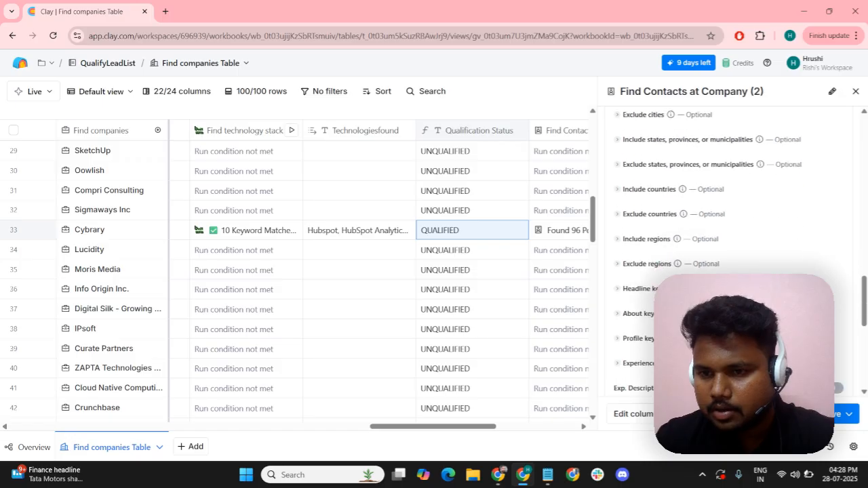
scroll(729, 251, down, 4)
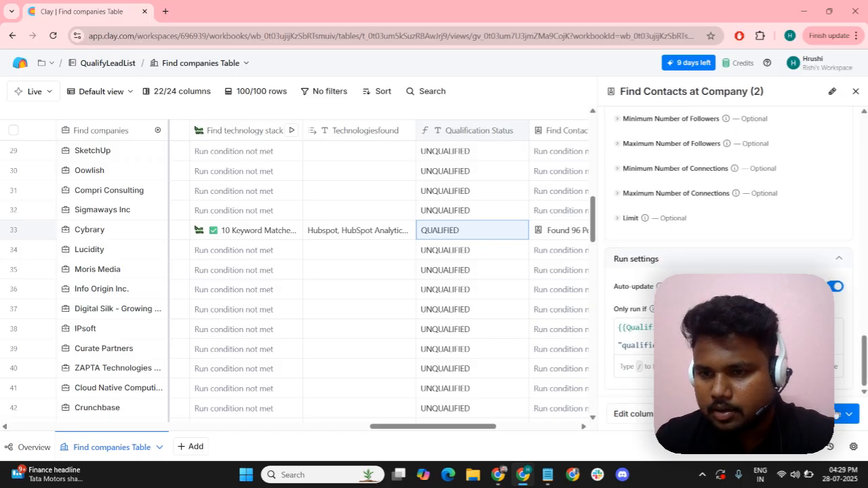
click(834, 414)
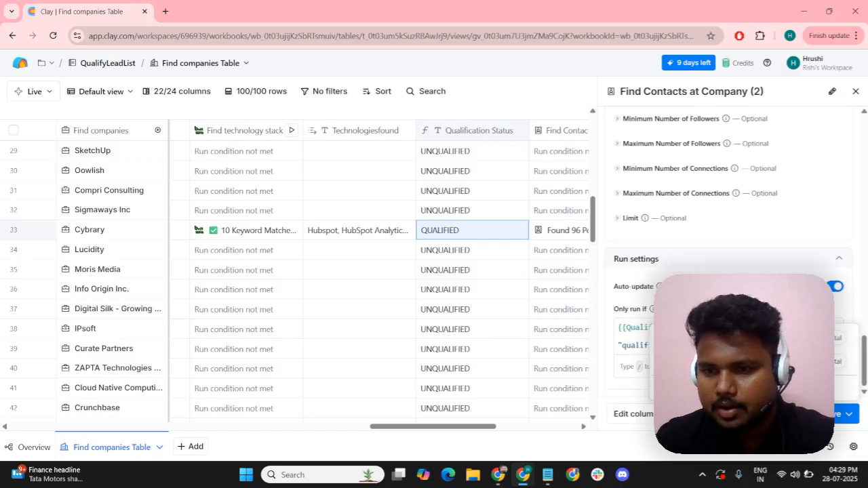
click(753, 362)
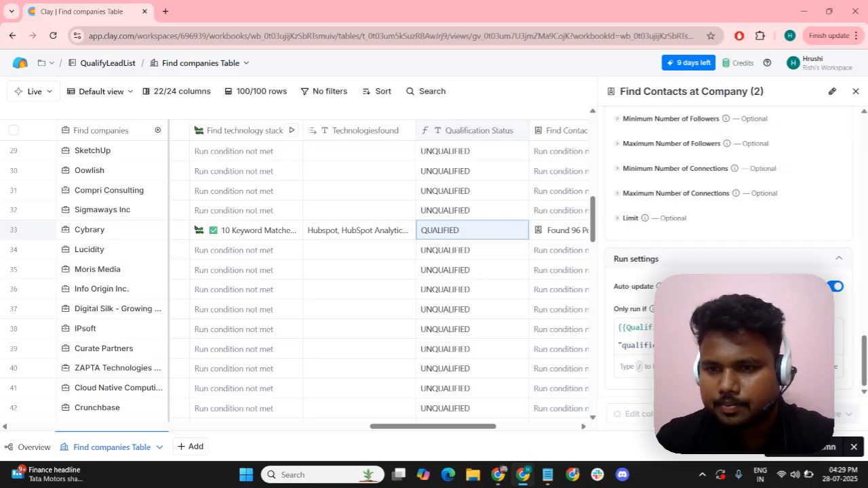
click(856, 95)
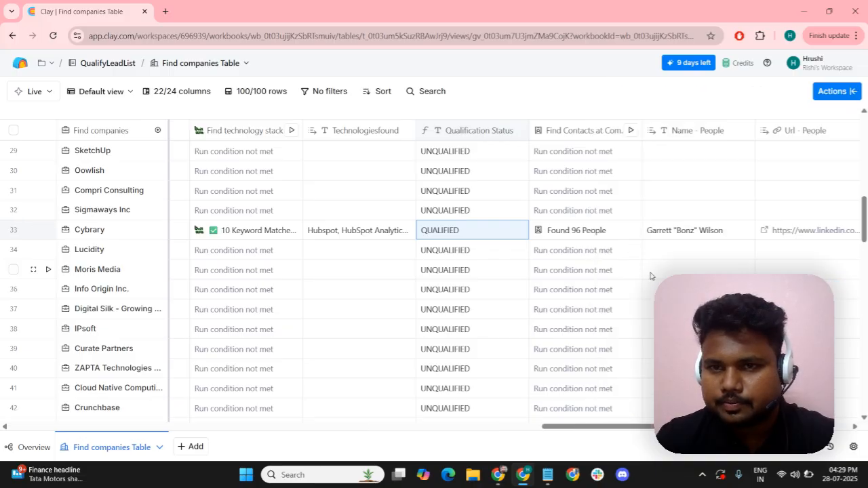
Rerun the Find Contacts at Company column on the table rows using the updated job title keywords
scroll(651, 276, down, 1)
scroll(651, 251, up, 2)
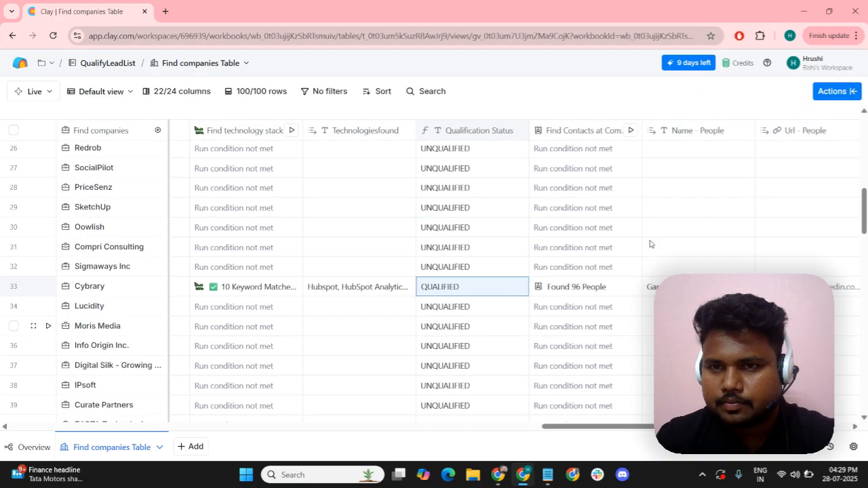
click(631, 133)
click(663, 175)
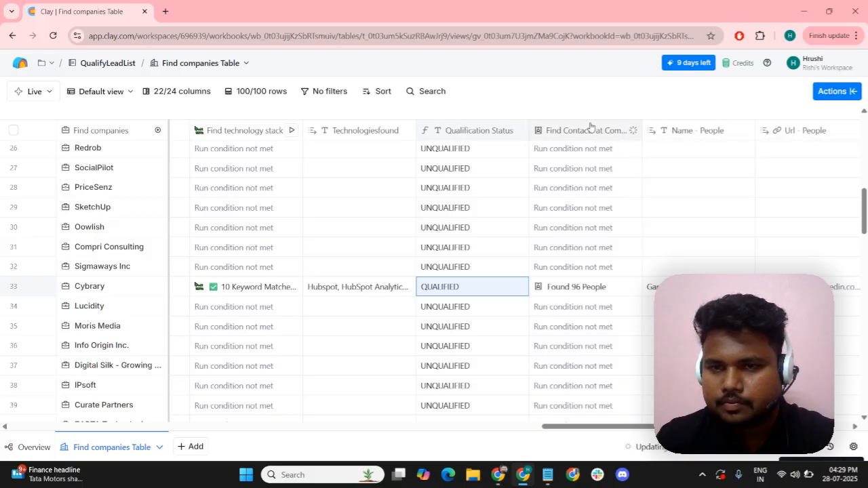
click(590, 129)
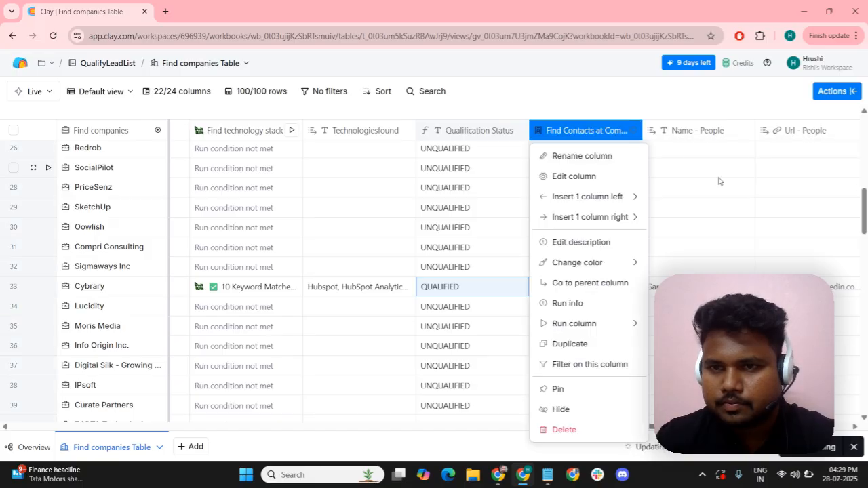
click(663, 181)
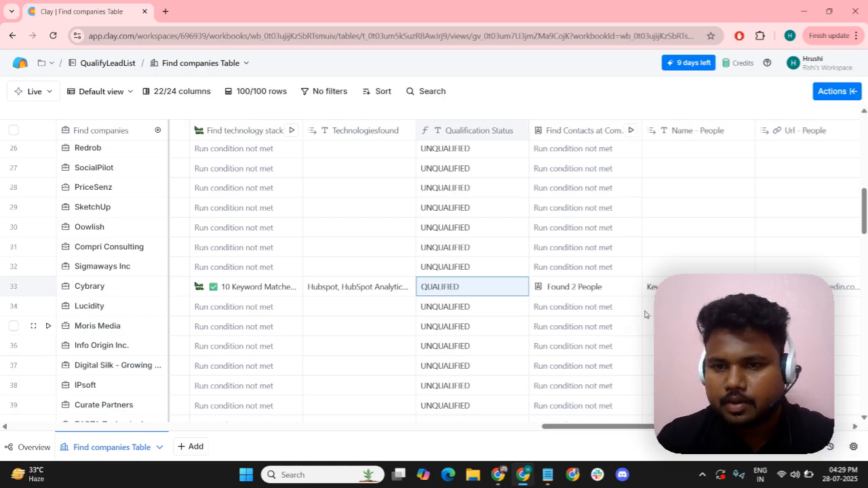
Inspect the contacts found for Cybrary by expanding the first person's record, and close the cell details
scroll(560, 272, down, 1)
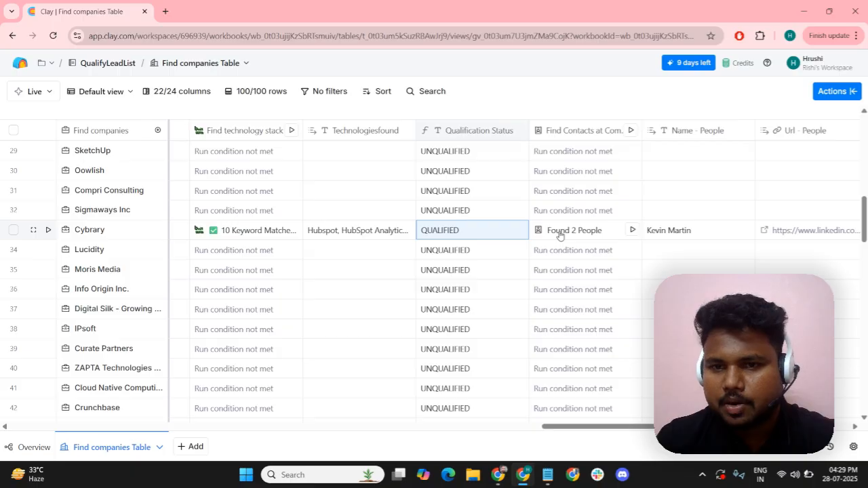
click(560, 236)
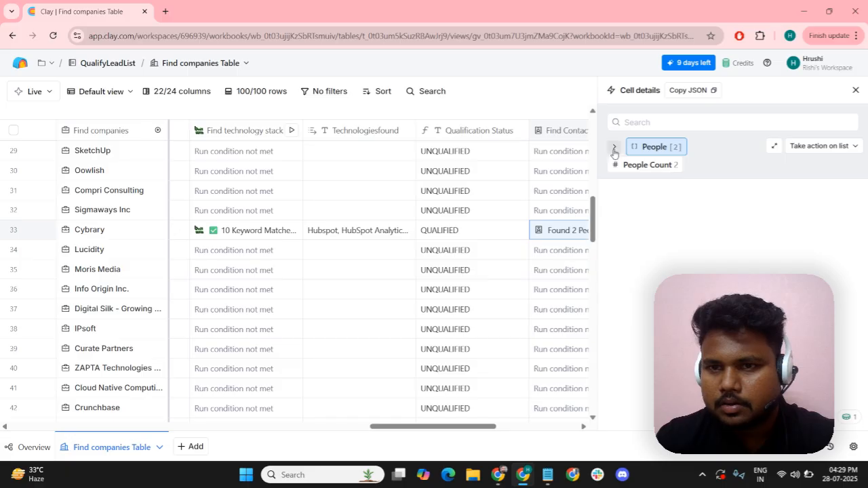
click(614, 148)
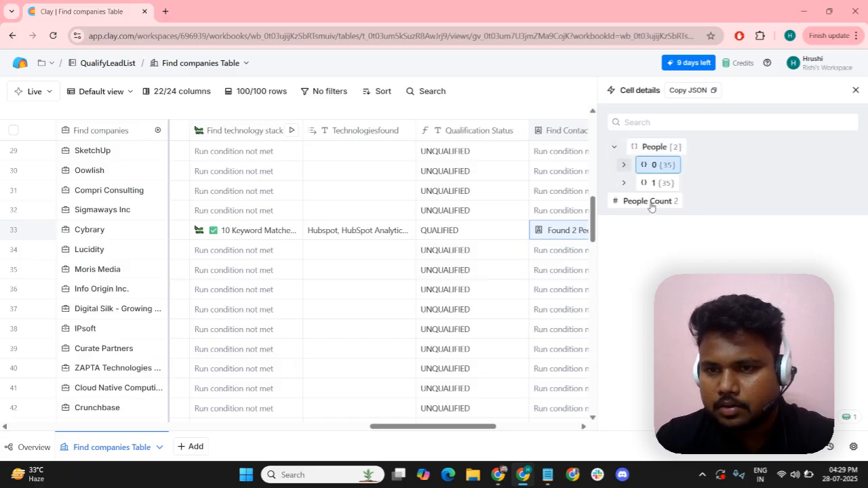
click(624, 165)
scroll(665, 231, down, 1)
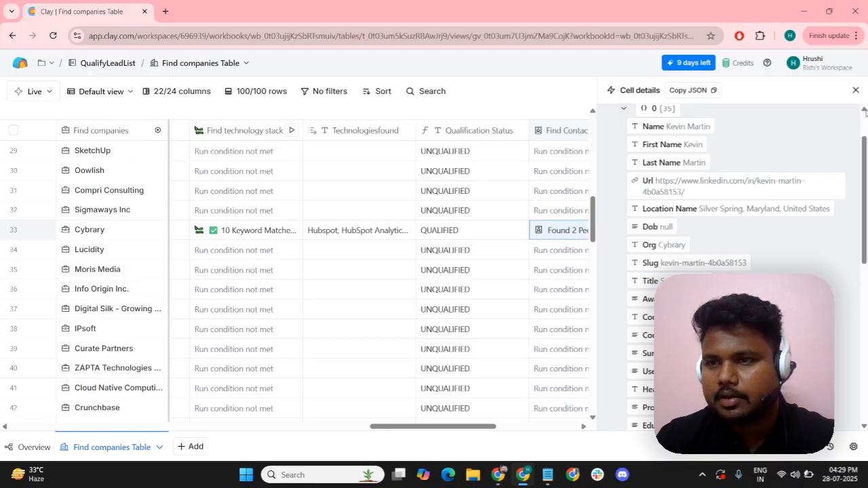
click(856, 90)
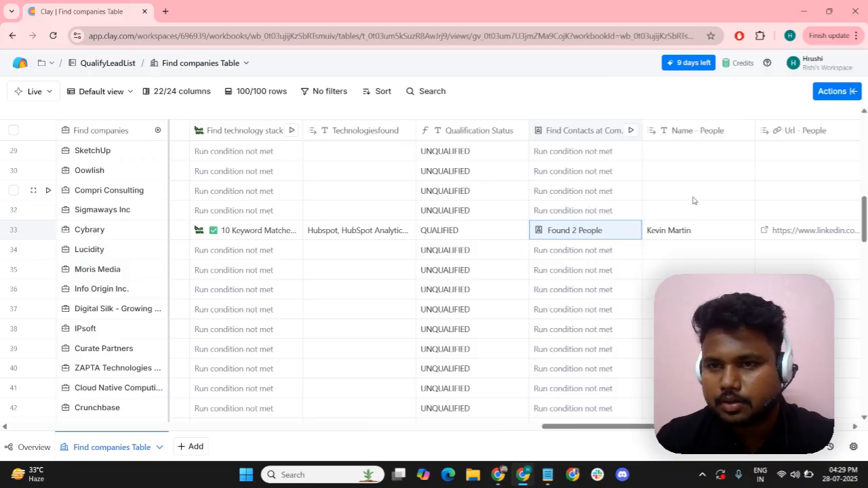
Review the refreshed contact results of the qualified companies throughout the table and return to the first row
scroll(699, 268, down, 4)
scroll(638, 340, up, 2)
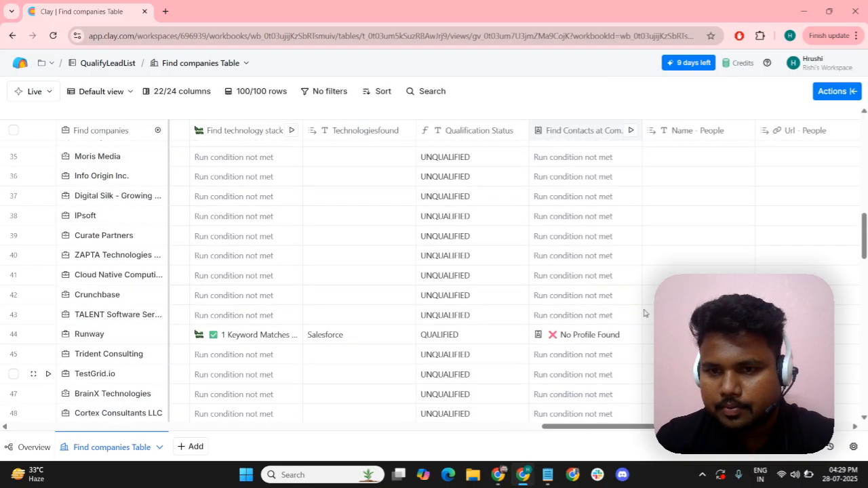
scroll(630, 349, down, 7)
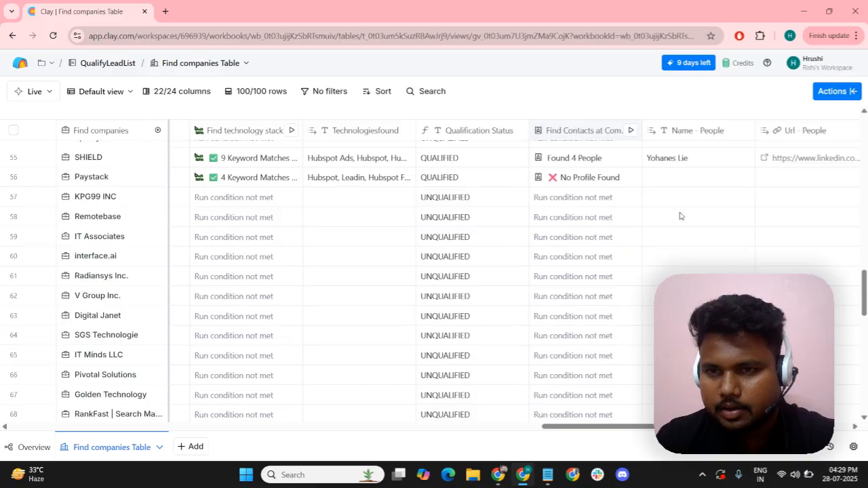
scroll(13, 269, up, 3)
scroll(14, 331, down, 1)
scroll(13, 330, down, 6)
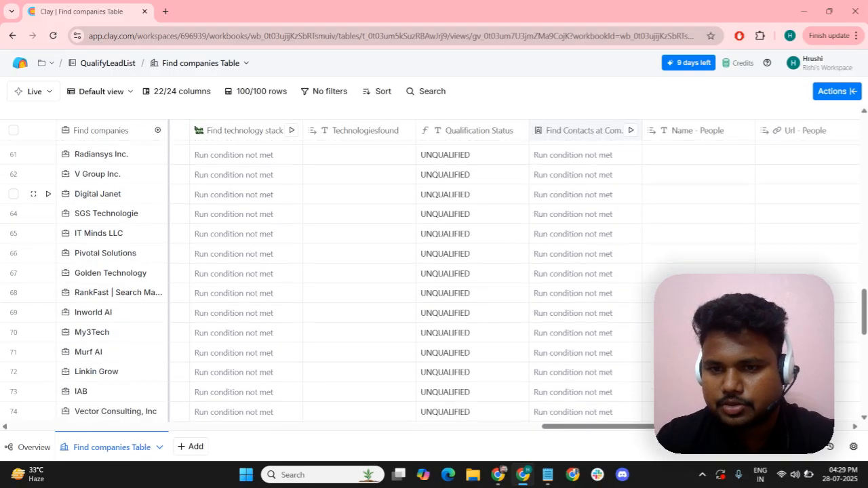
scroll(13, 330, up, 6)
scroll(434, 272, up, 15)
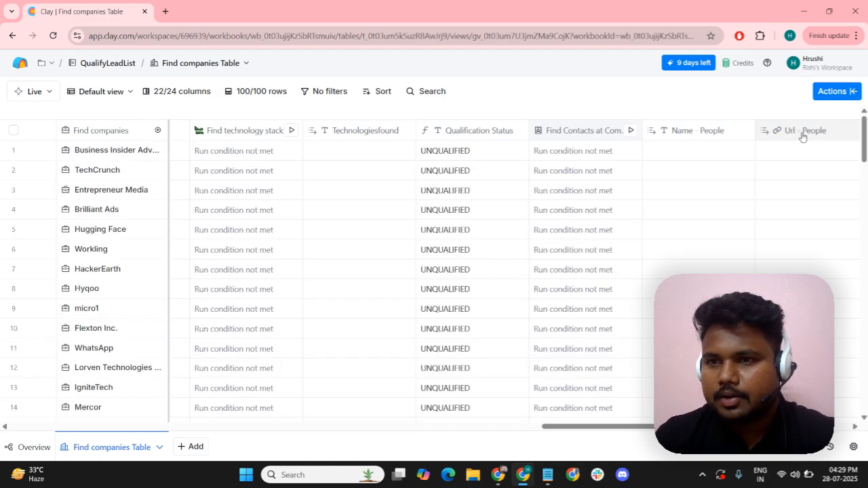
Switch to the Miro flowchart, read the stages following Find Contacts at Company, and return to the Clay table
click(499, 475)
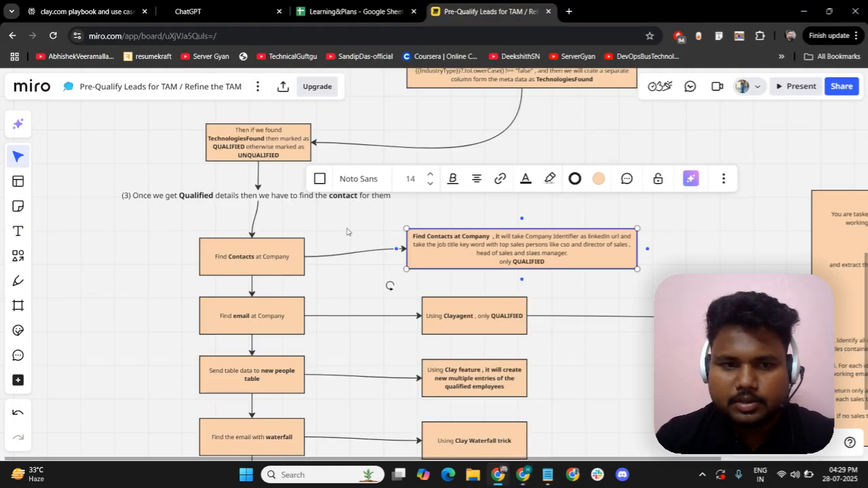
scroll(346, 232, down, 1)
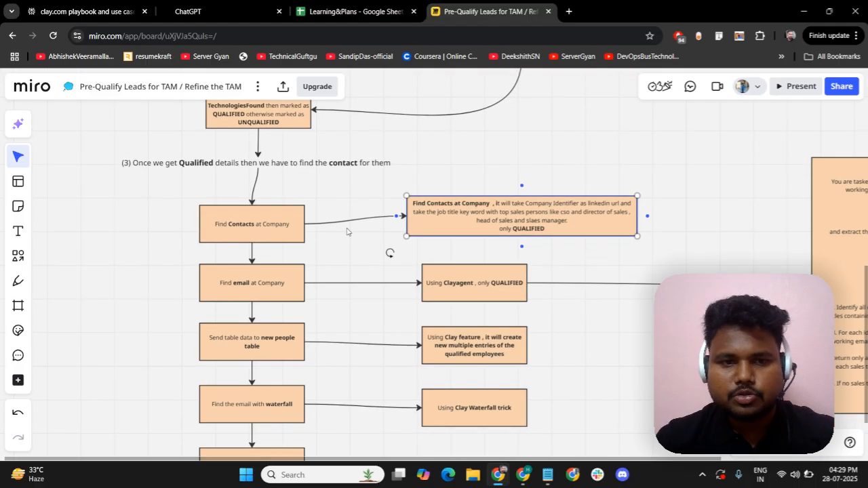
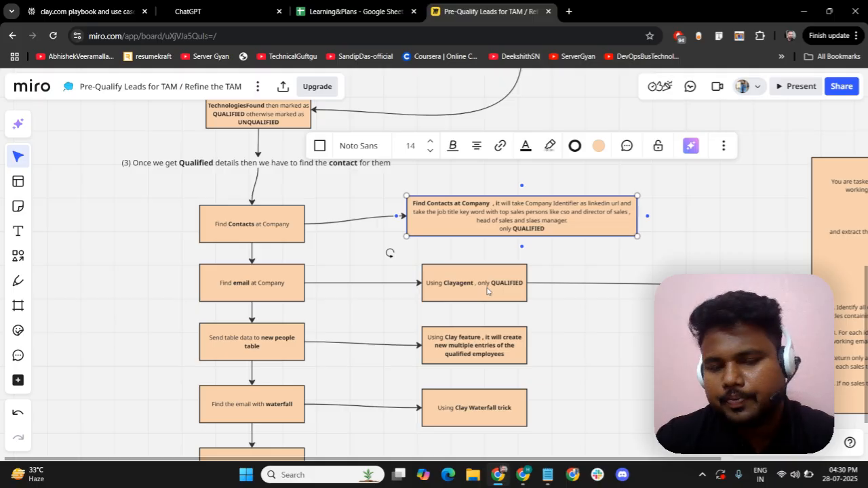
scroll(487, 292, right, 2)
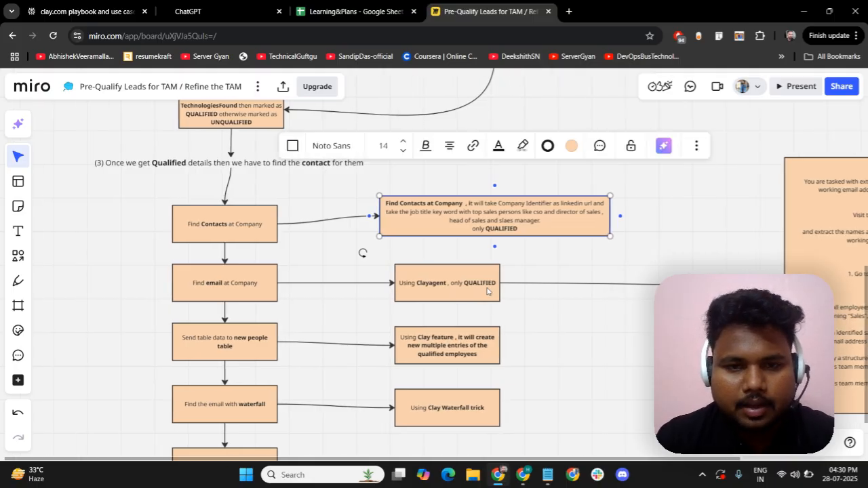
scroll(487, 291, right, 1)
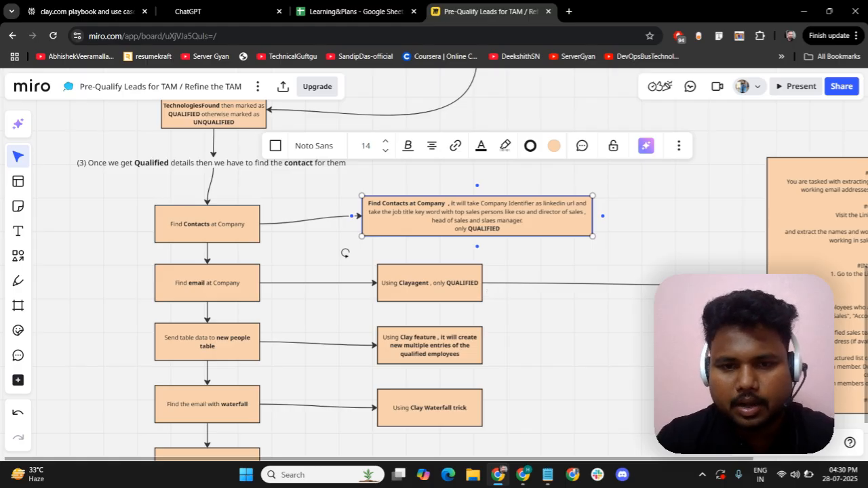
click(523, 414)
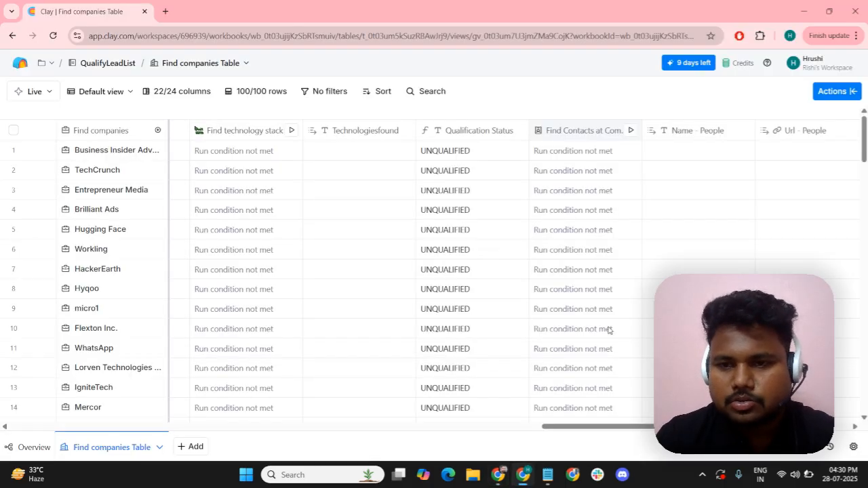
From Cybrary's found contacts, set up an action that writes each item of the people list to a new row in another table
drag(603, 428, 638, 428)
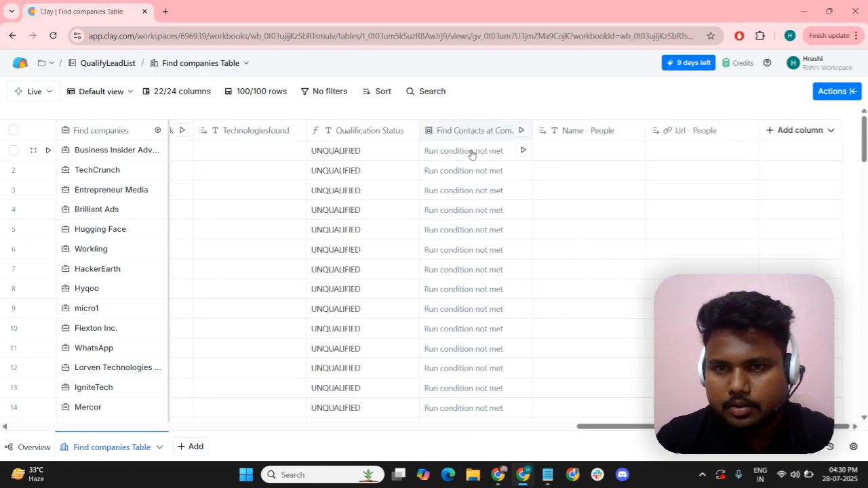
scroll(490, 293, down, 3)
scroll(490, 293, down, 8)
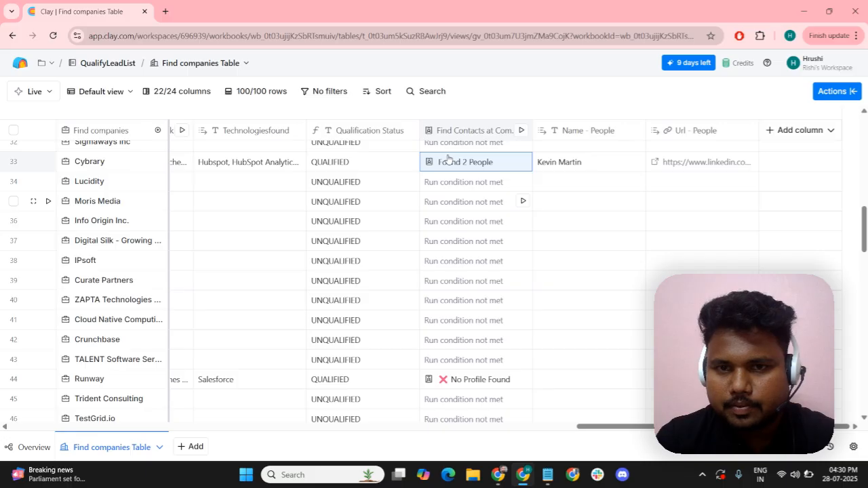
click(447, 159)
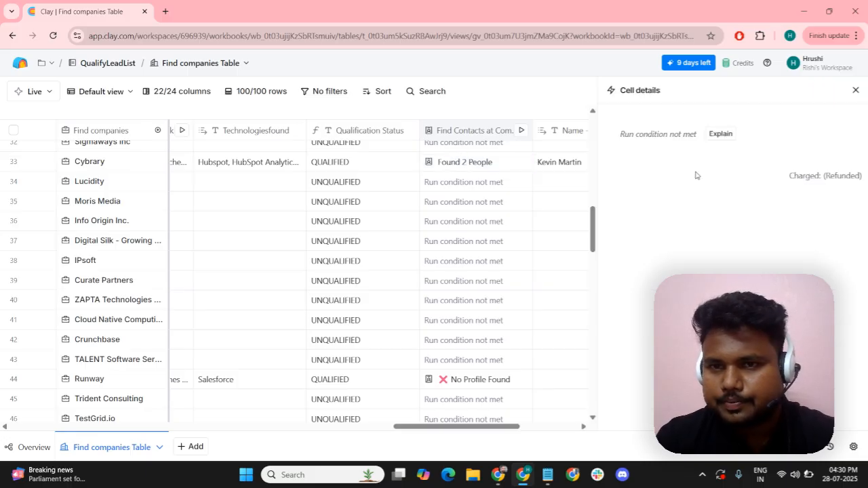
click(473, 170)
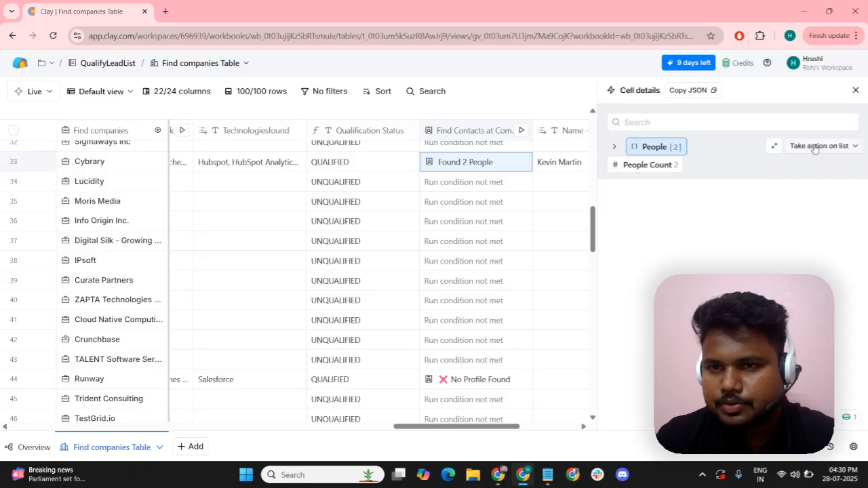
click(815, 146)
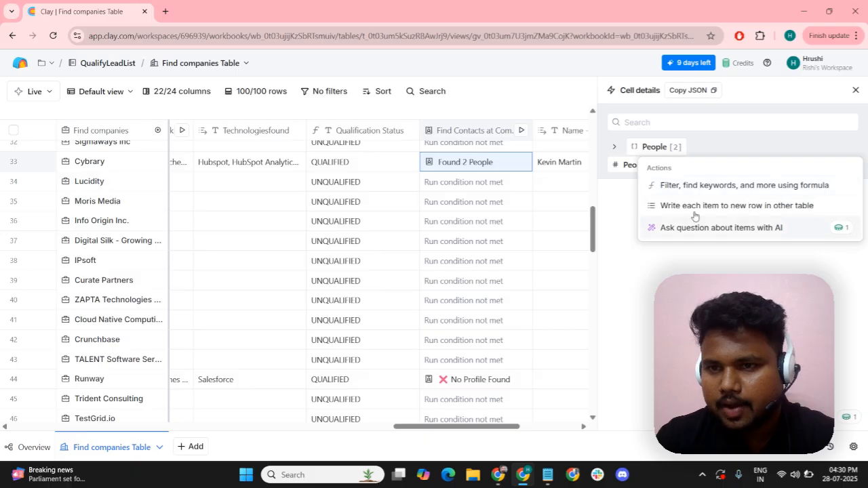
click(760, 206)
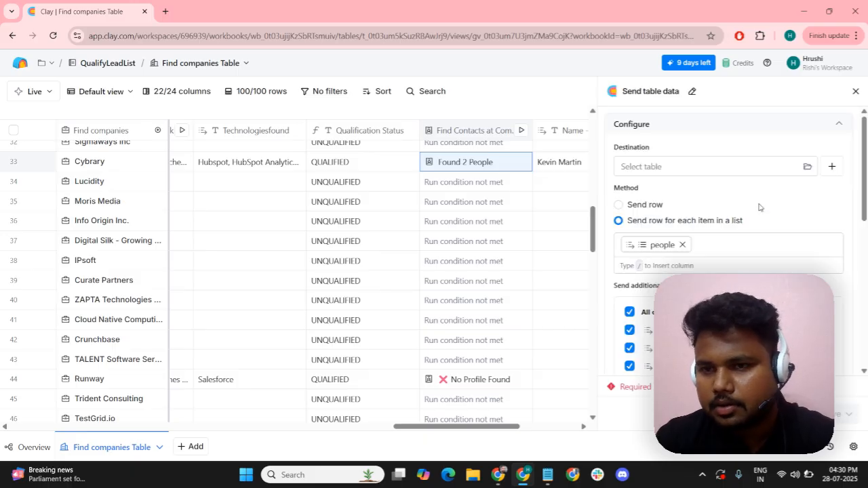
Create a new destination table for the people list and limit the additional info to Name, Domain, LinkedIn URL and Technologiesfound
click(833, 168)
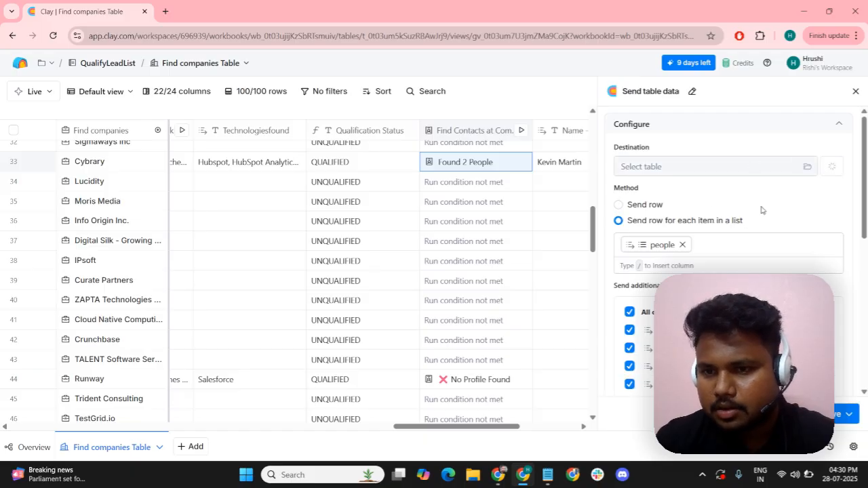
scroll(753, 237, down, 3)
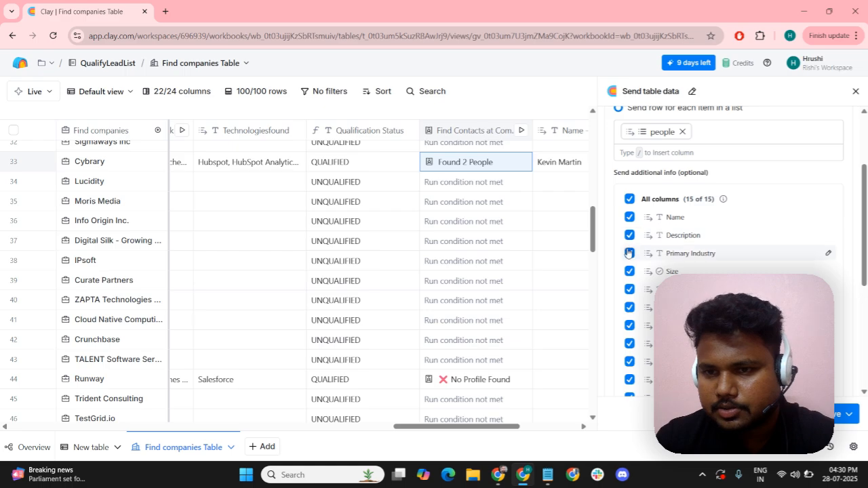
click(630, 216)
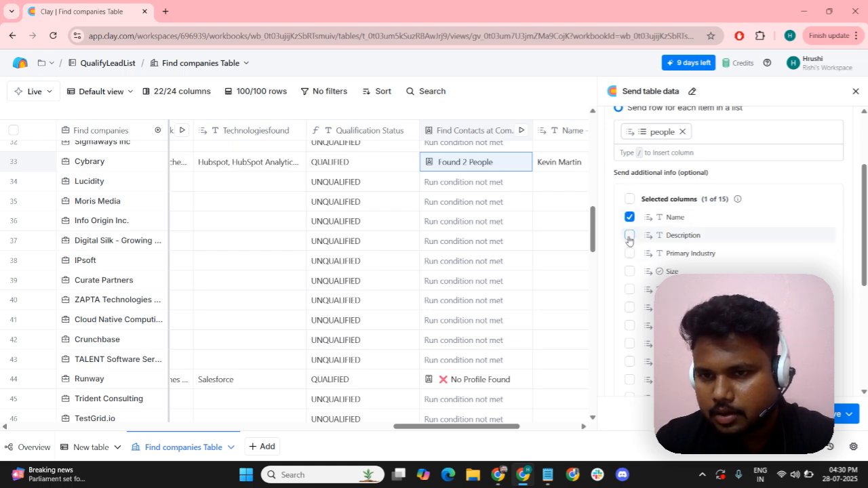
scroll(630, 245, down, 1)
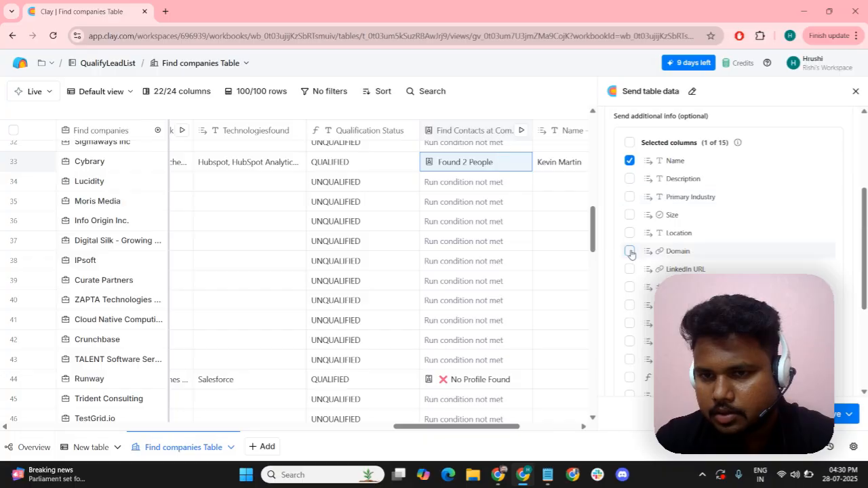
click(630, 252)
scroll(629, 268, down, 1)
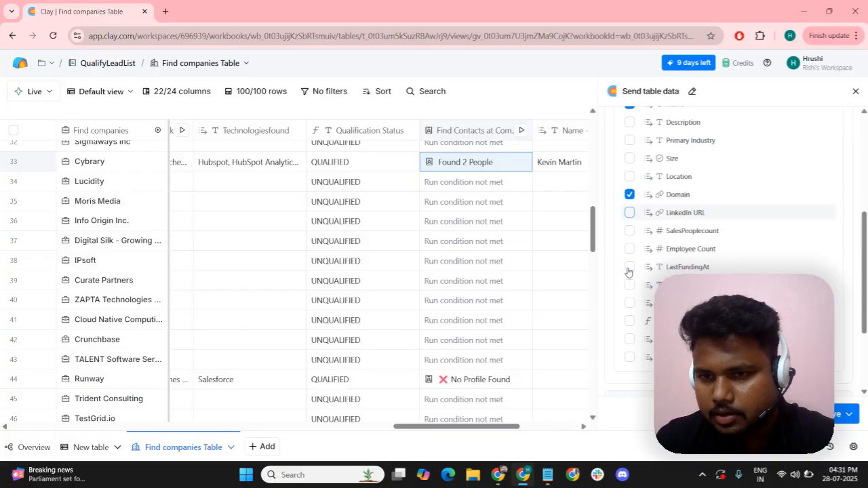
click(628, 272)
scroll(629, 264, down, 1)
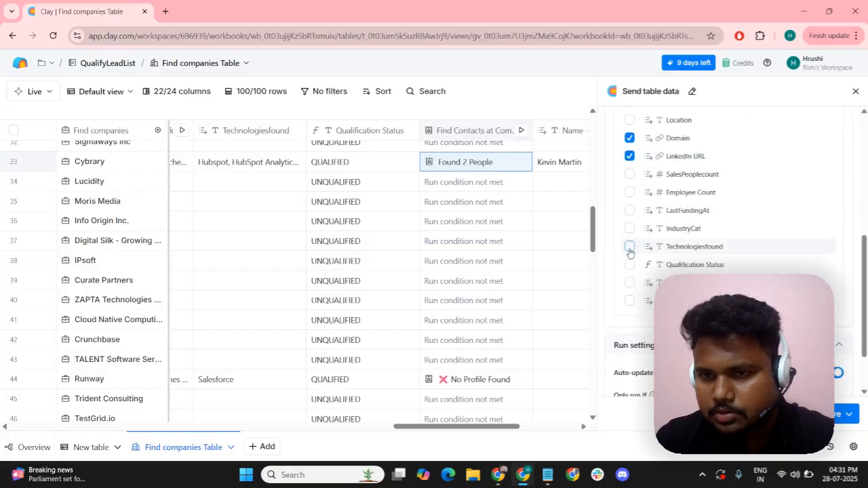
click(629, 248)
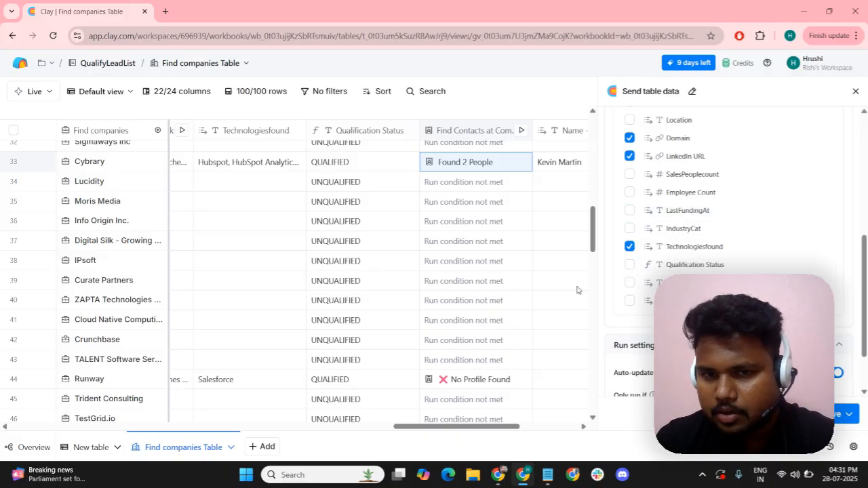
Include Name - People and Url - People in the additional info sent, and review the selected columns
scroll(519, 285, down, 3)
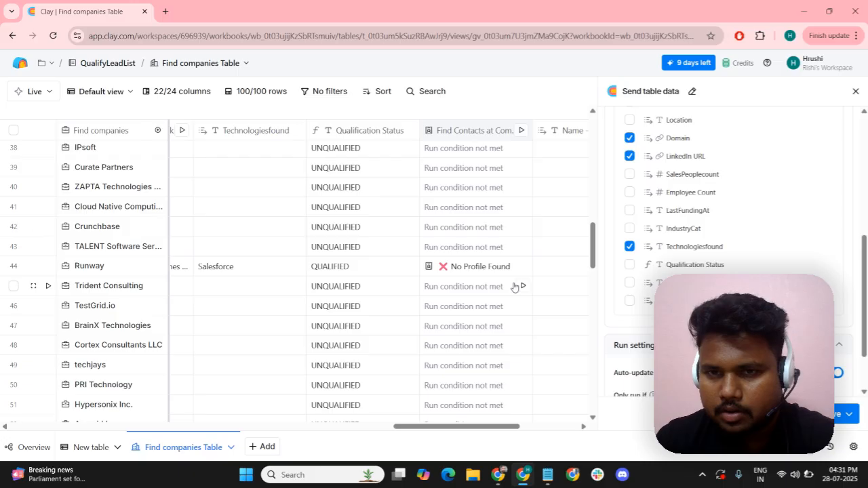
scroll(514, 288, up, 3)
drag(435, 432, 474, 435)
scroll(633, 285, down, 1)
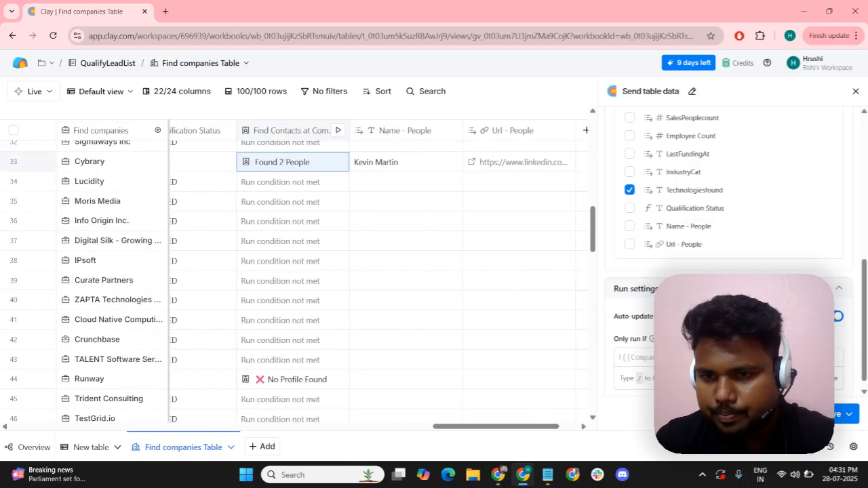
click(630, 226)
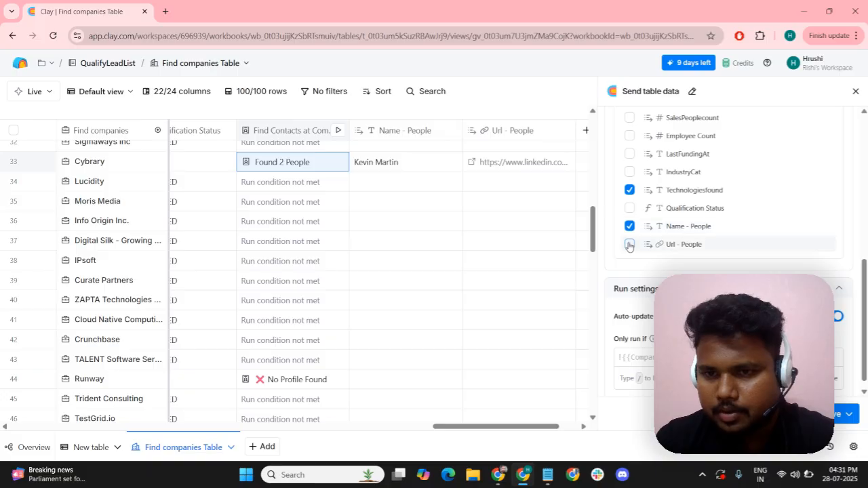
click(630, 245)
scroll(731, 272, up, 10)
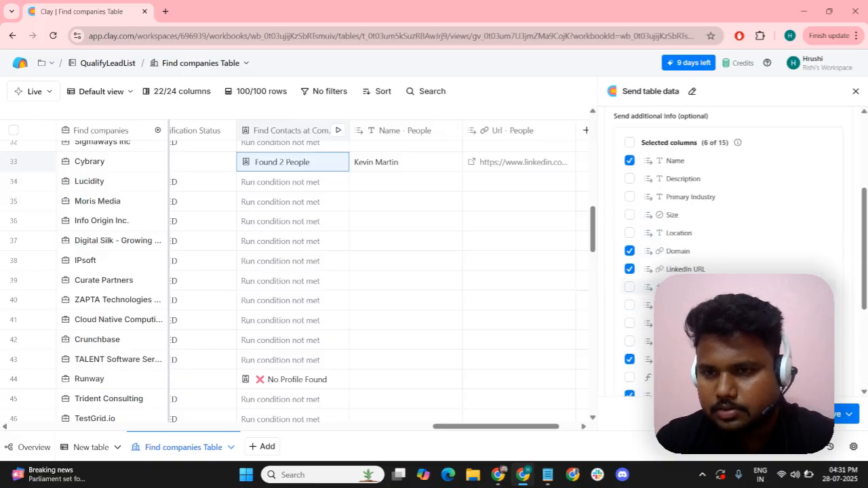
scroll(729, 251, down, 10)
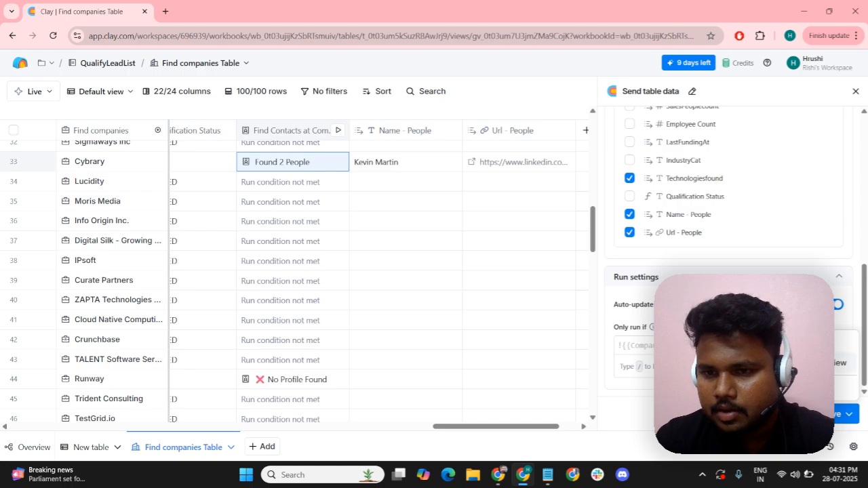
Describe a run condition for the send action: Run only when the Qualification Status column is "Qualified"
click(646, 349)
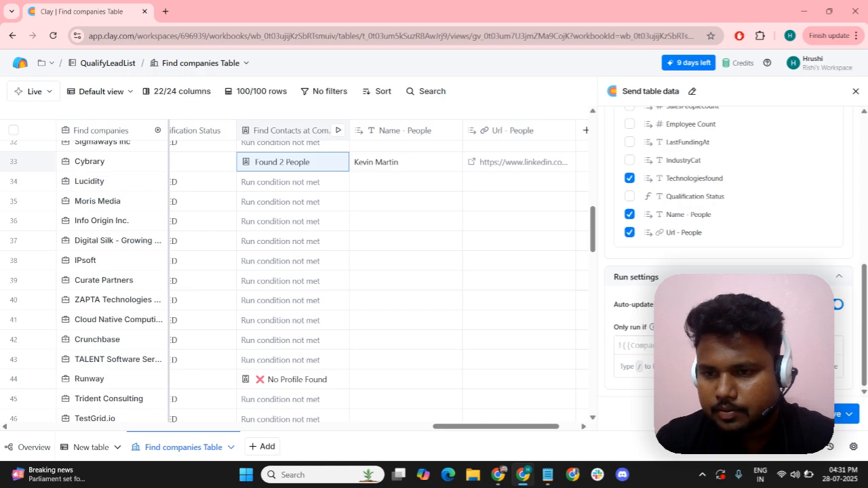
click(814, 327)
click(301, 179)
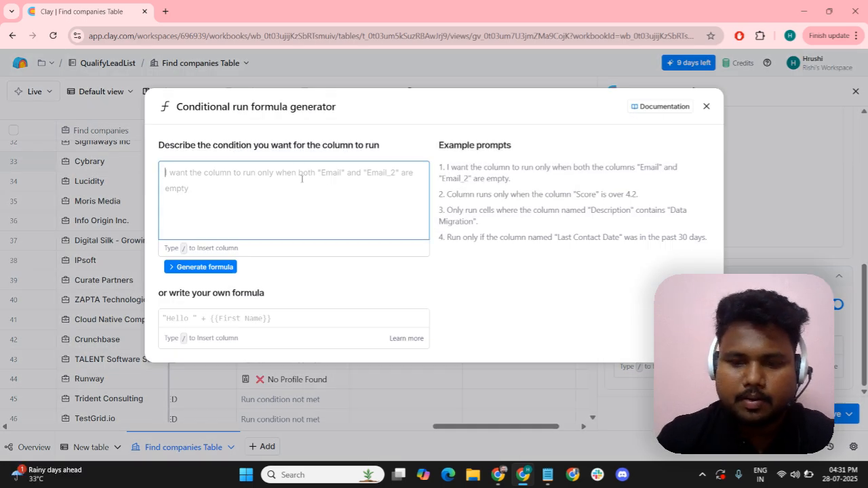
text(?)
key(BackSpace)
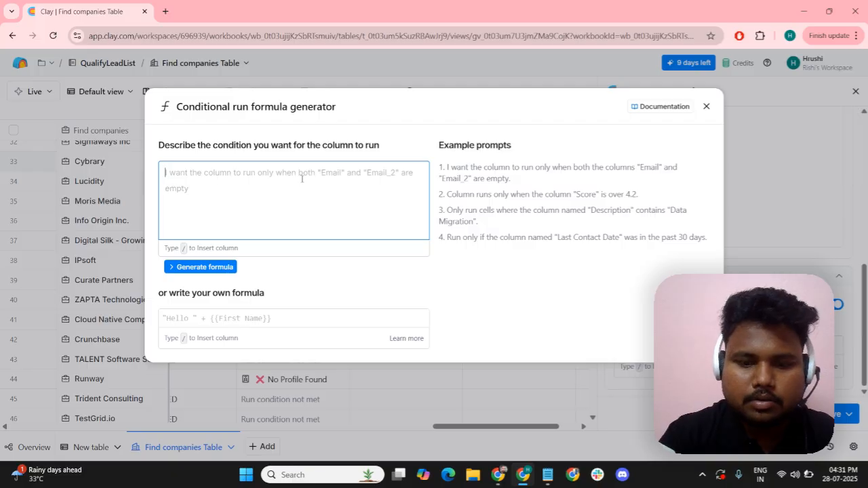
text(Run only)
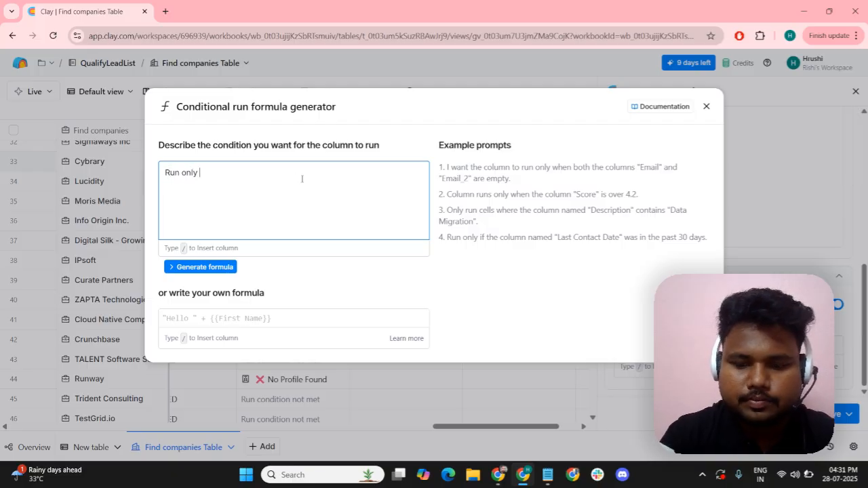
text( /q)
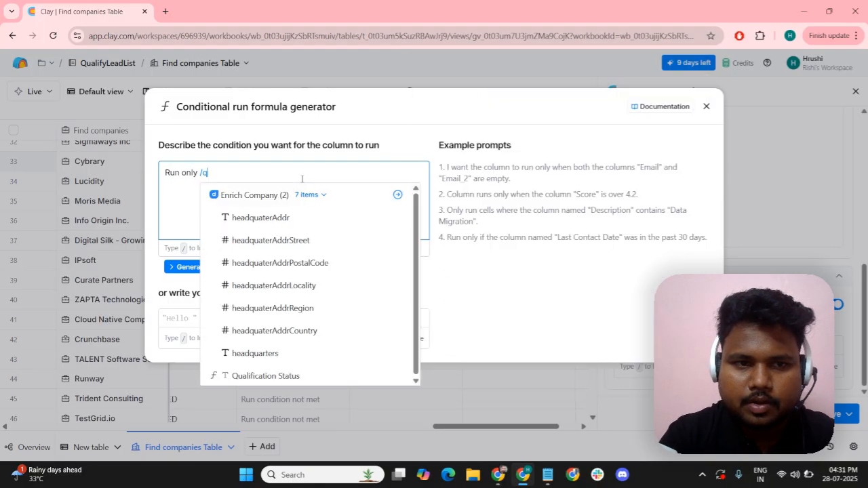
text(ualifi)
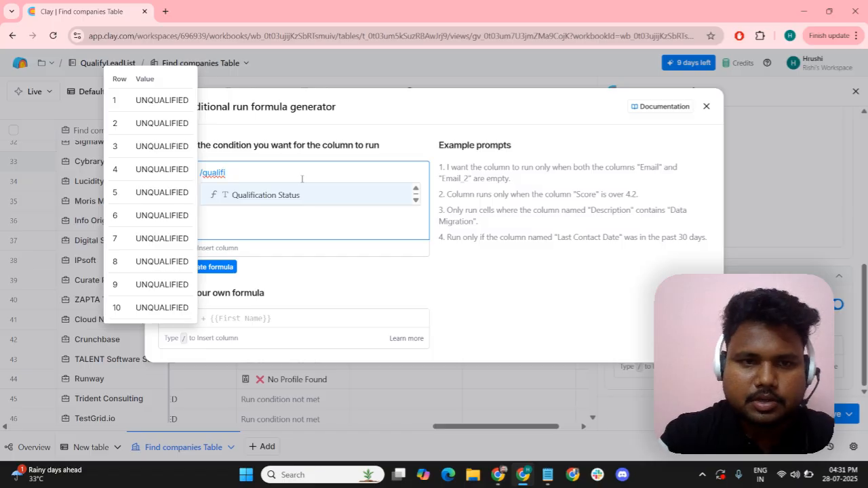
click(278, 201)
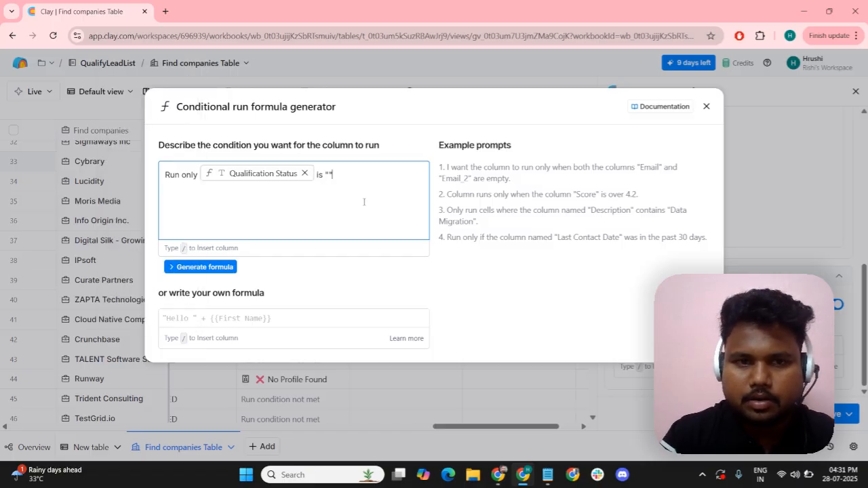
key(alt+Tab)
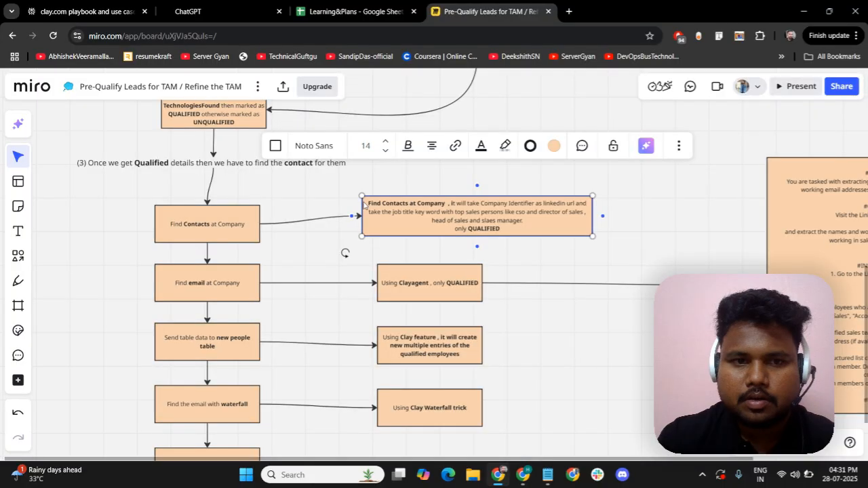
key(alt+Tab)
text(Qualified)
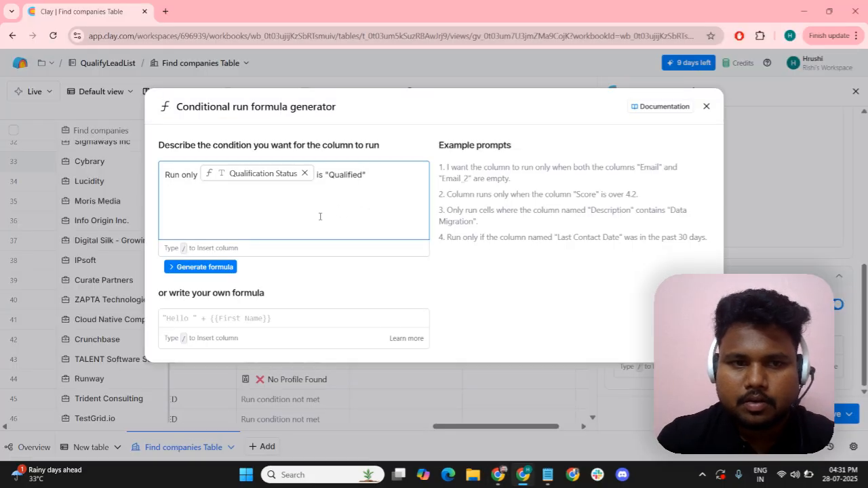
Generate the condition formula and accept it, save and run the Send table data action, and close its settings
click(216, 269)
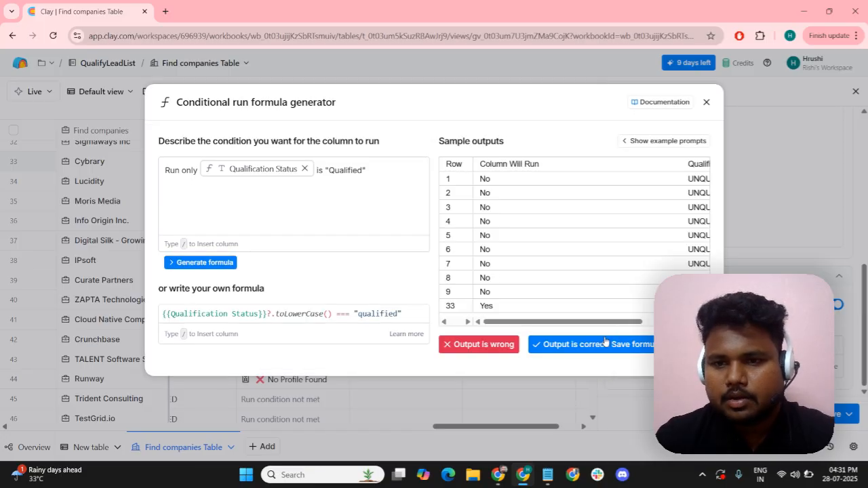
click(597, 344)
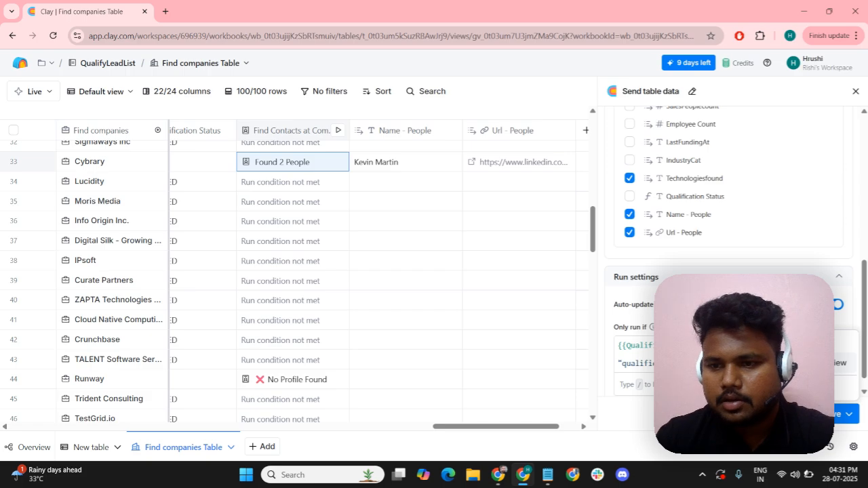
click(787, 363)
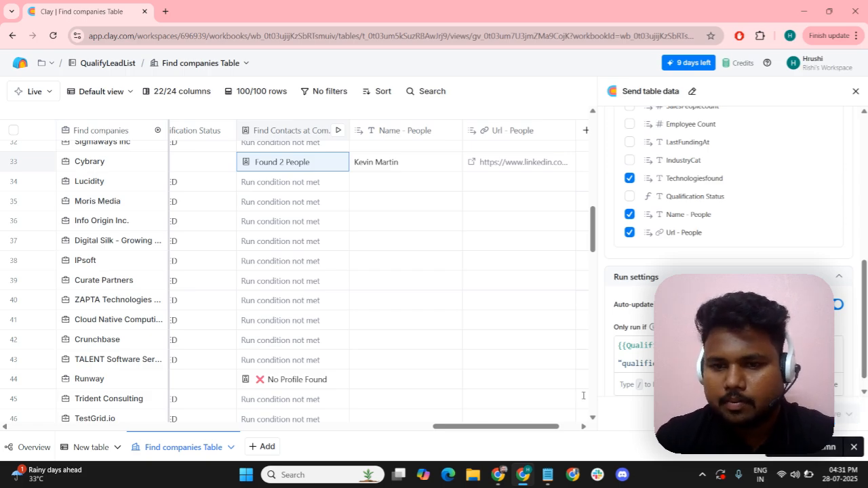
click(856, 92)
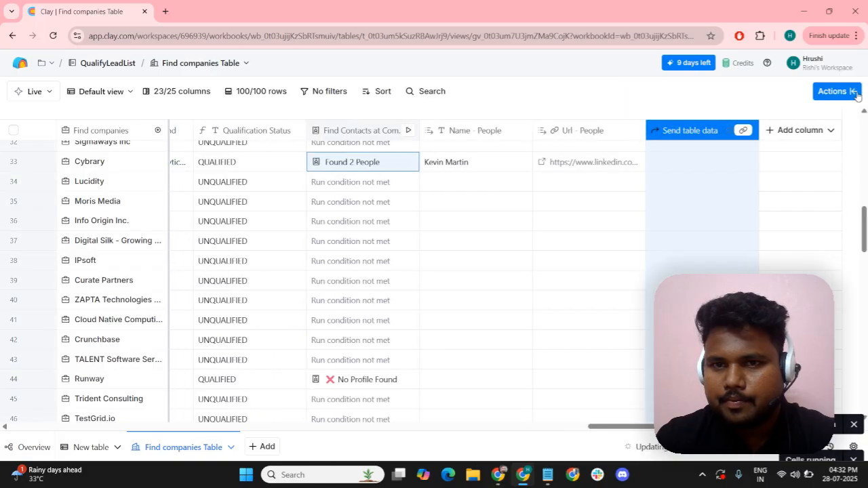
Open the new people table, slightly widen its first column, and search the first person's cell details for "parent"
click(92, 447)
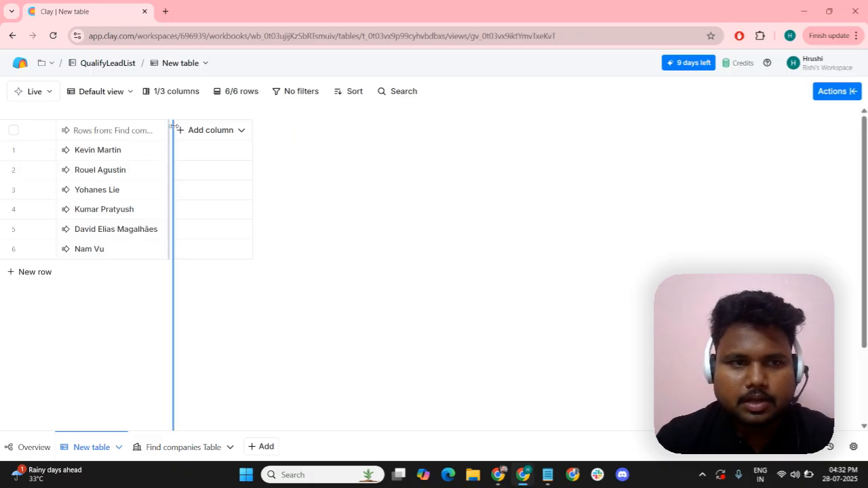
drag(170, 126, 175, 127)
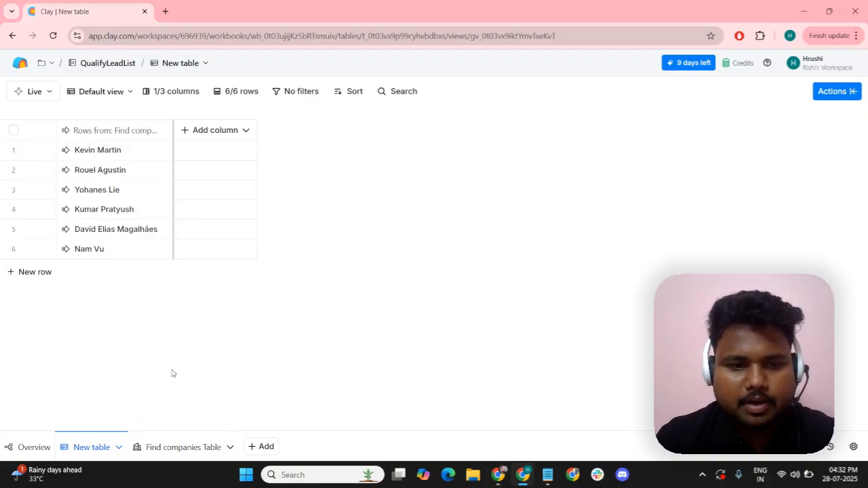
click(84, 156)
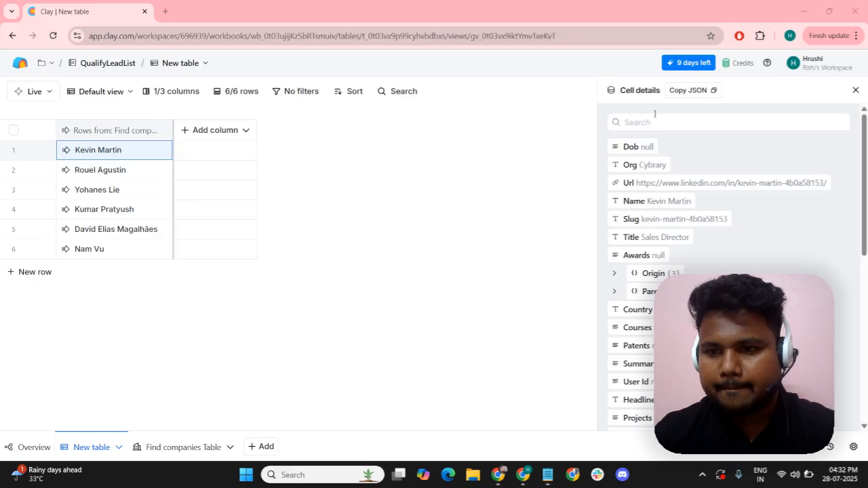
click(654, 114)
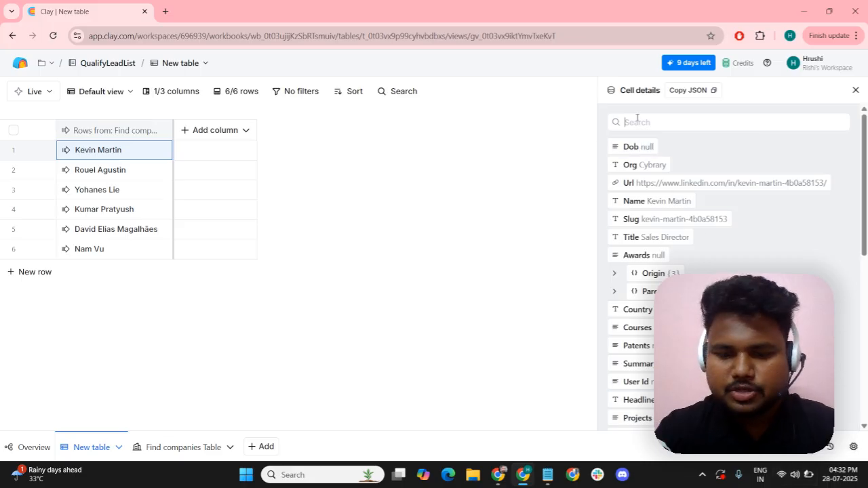
text(parent)
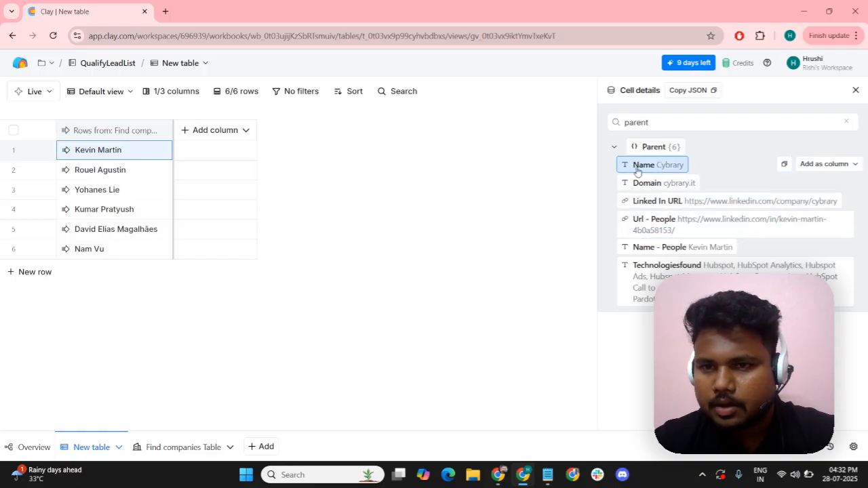
Add the parent record's Name field to the people table as a column called "Company Name"
click(817, 164)
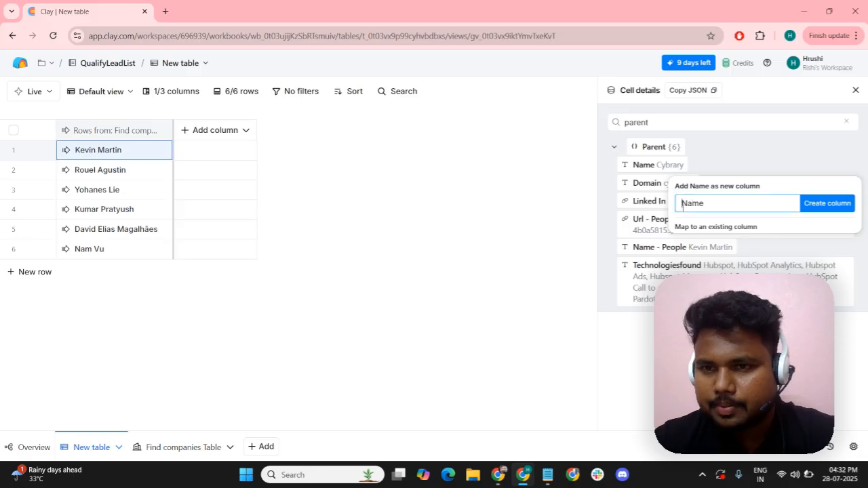
text(Comapny)
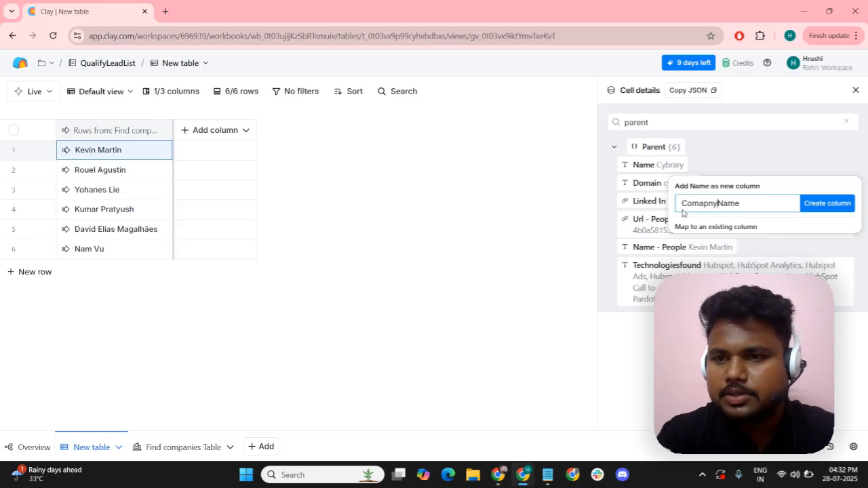
key(BackSpace)
key(BackSpace)
key(BackSpace)
key(BackSpace)
key(BackSpace)
key(BackSpace)
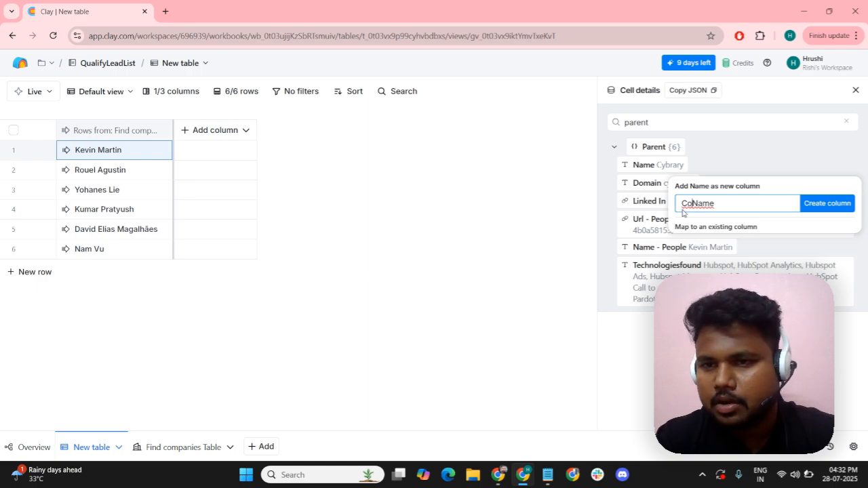
text(mpany)
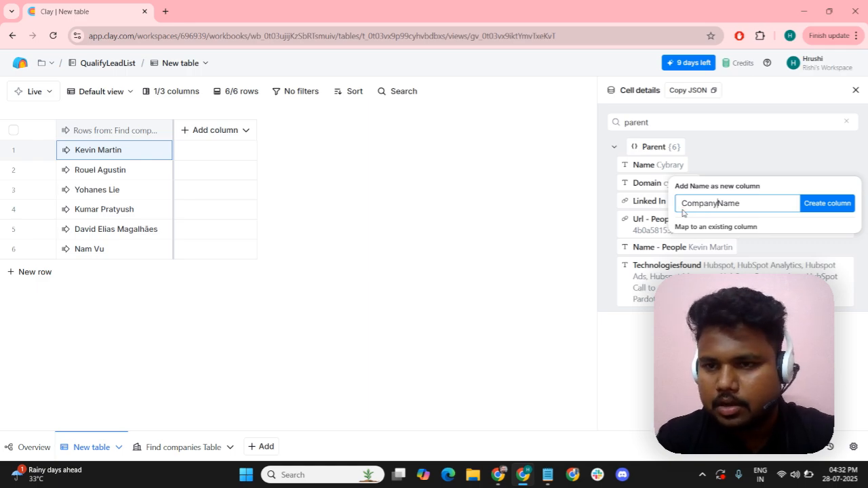
click(810, 205)
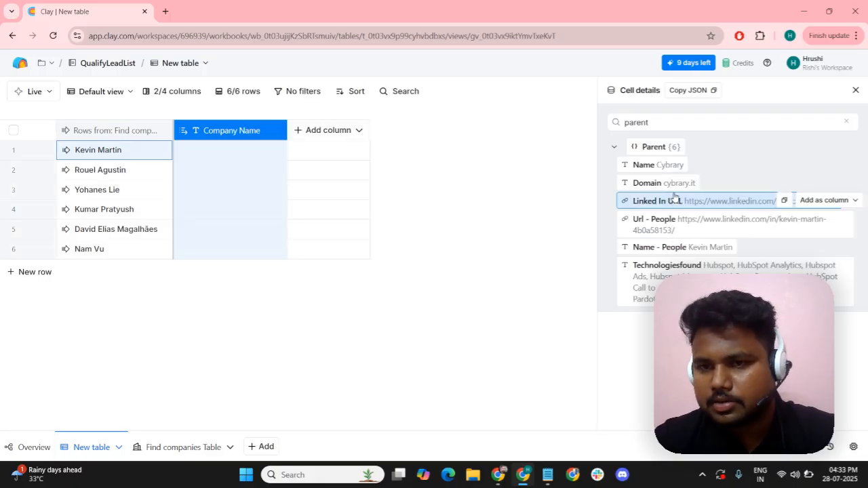
Add the parent record's Linked In URL field to the people table as a column called "Company LinkedIn URL"
click(834, 202)
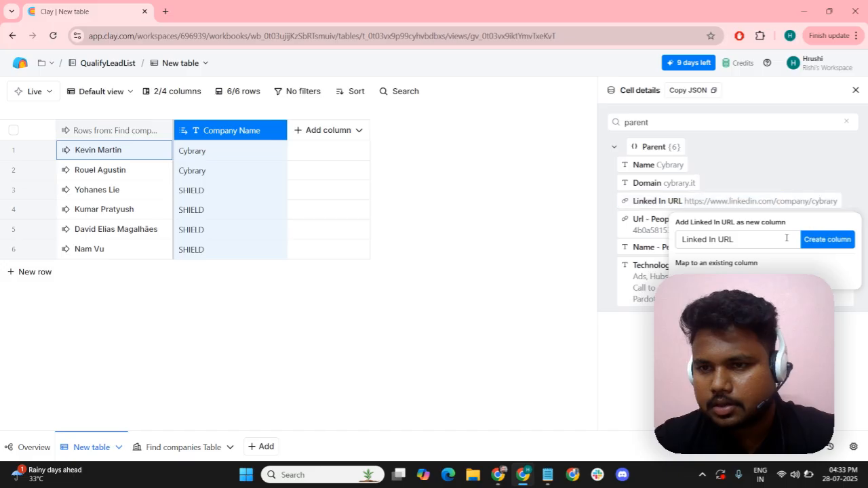
click(681, 239)
text(Comapny)
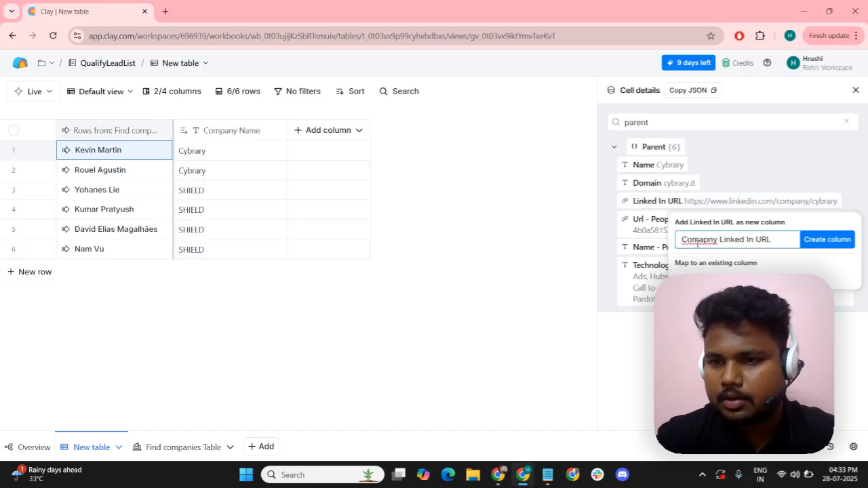
key(BackSpace)
key(BackSpace)
key(BackSpace)
key(BackSpace)
text(pany)
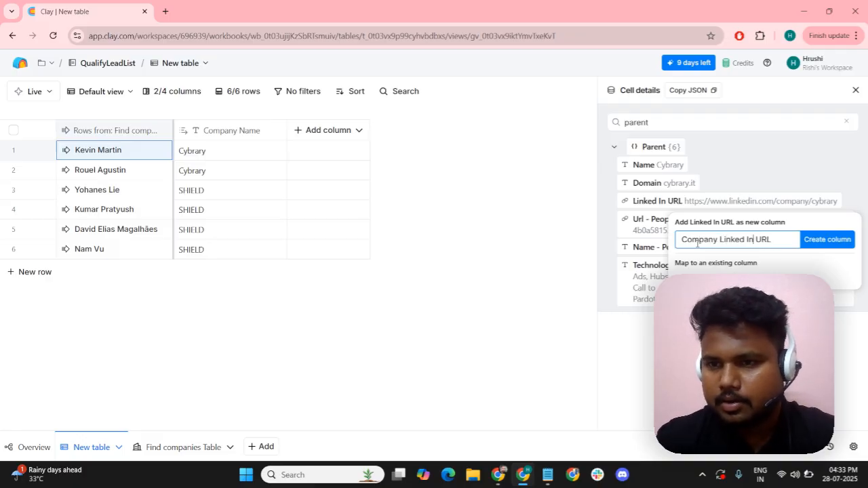
text(\)
key(BackSpace)
key(BackSpace)
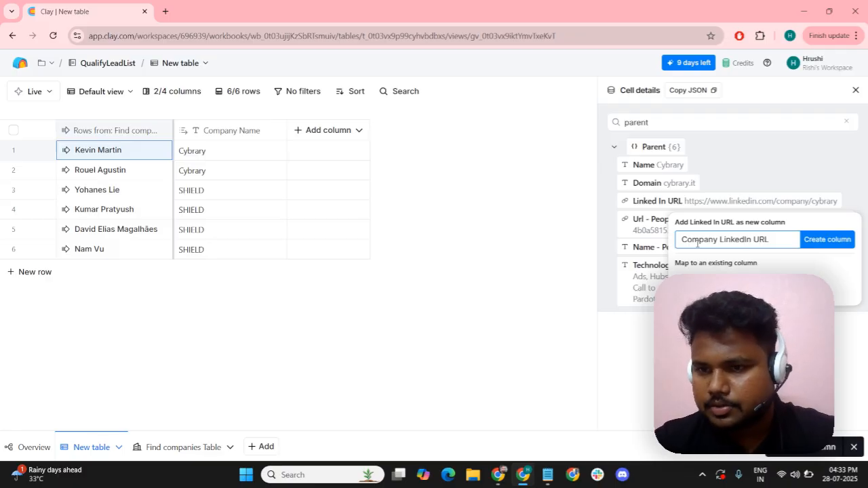
key(Return)
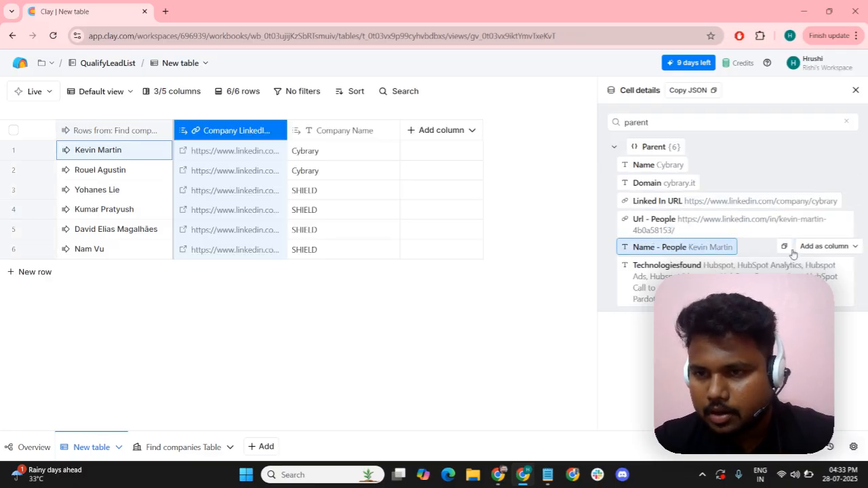
Add the parent record's Name - People and Url - People fields as columns called "Employee Name" and "Employee Linkedin Url"
click(814, 248)
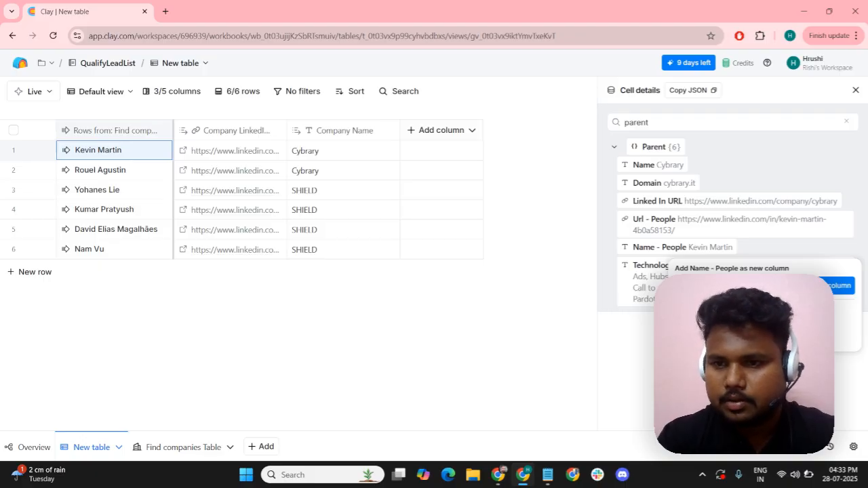
click(822, 285)
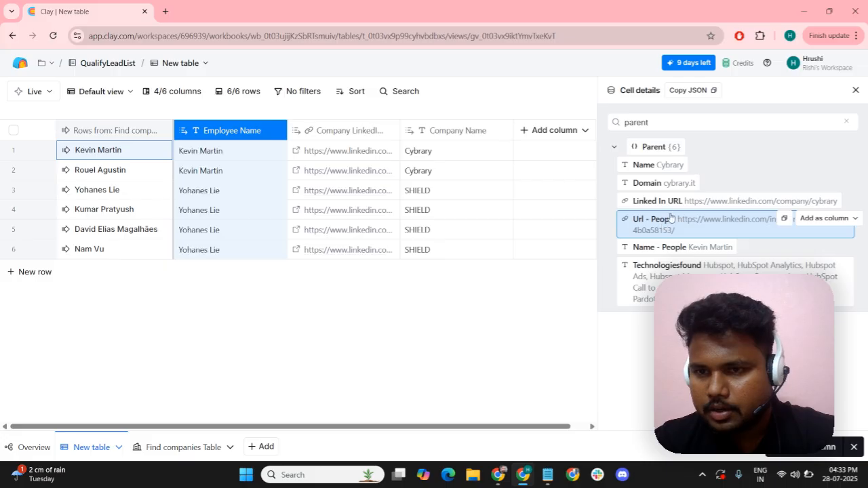
click(819, 219)
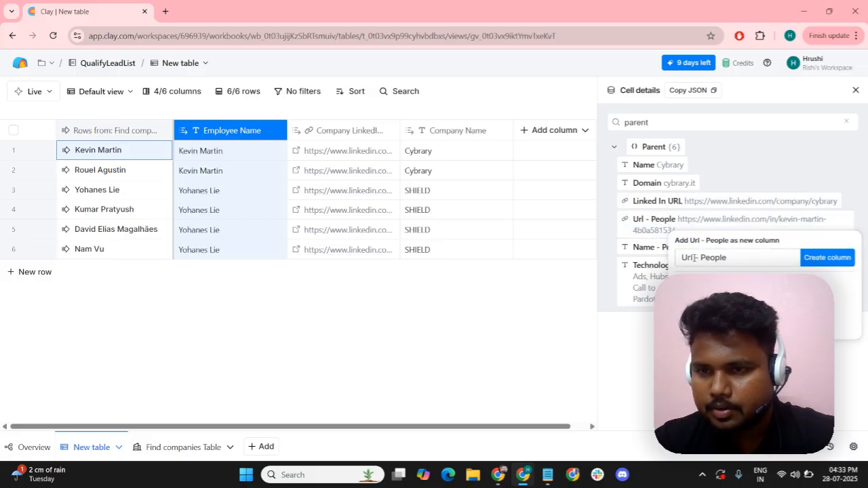
drag(692, 258, 744, 255)
key(BackSpace)
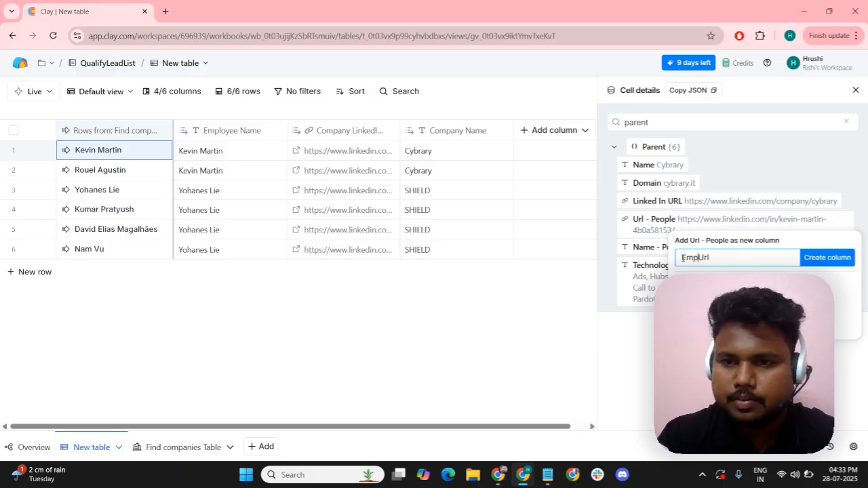
text(Empli)
key(BackSpace)
text(oyee )
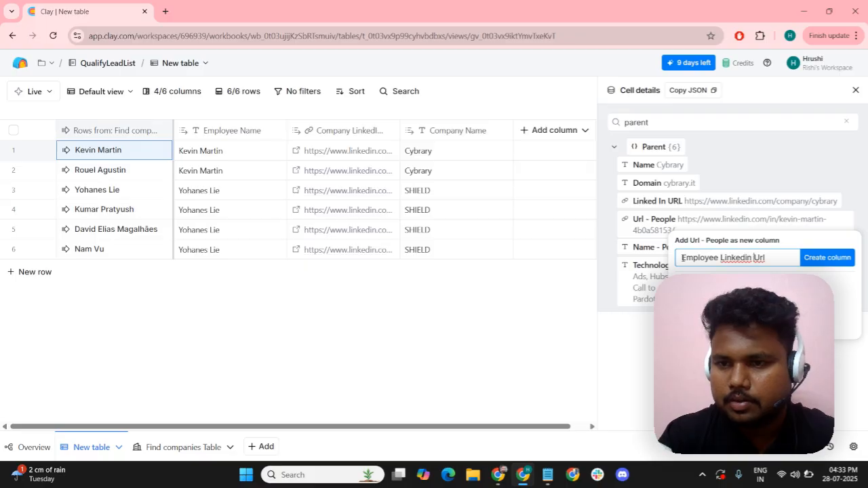
text(Linkedin)
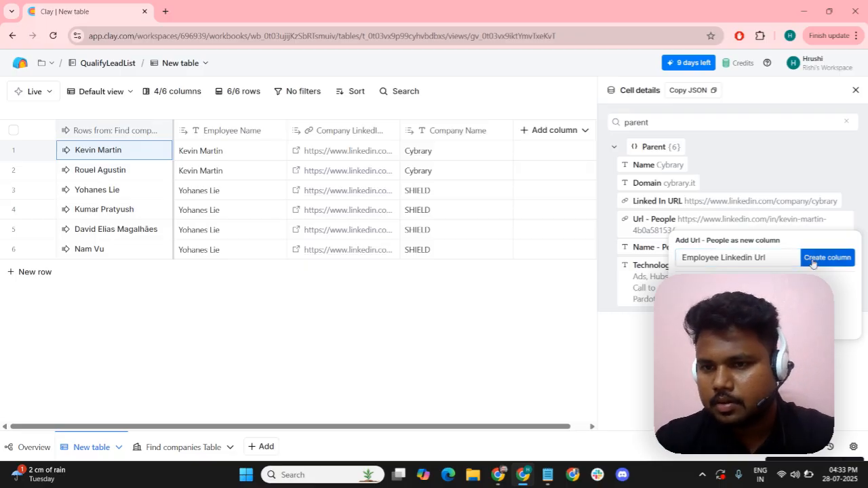
click(813, 258)
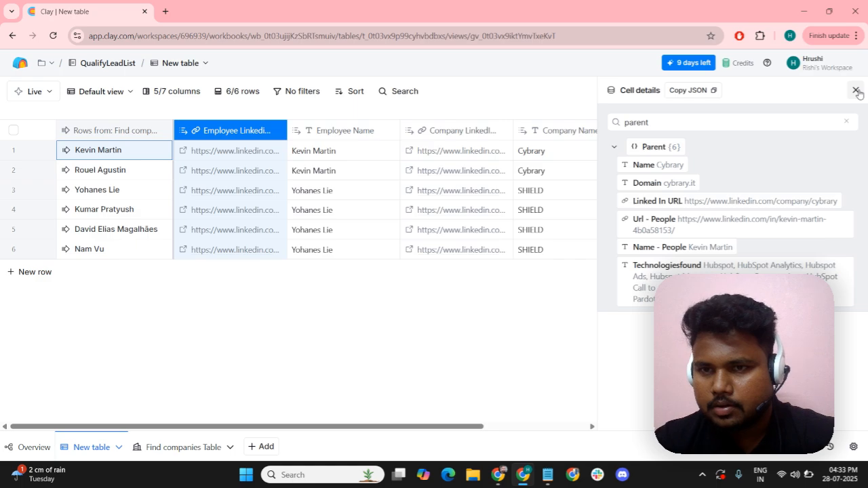
Search the cell details for "title", add the Title under Experience as a column called "JobTitle", and close the details
drag(702, 128, 589, 126)
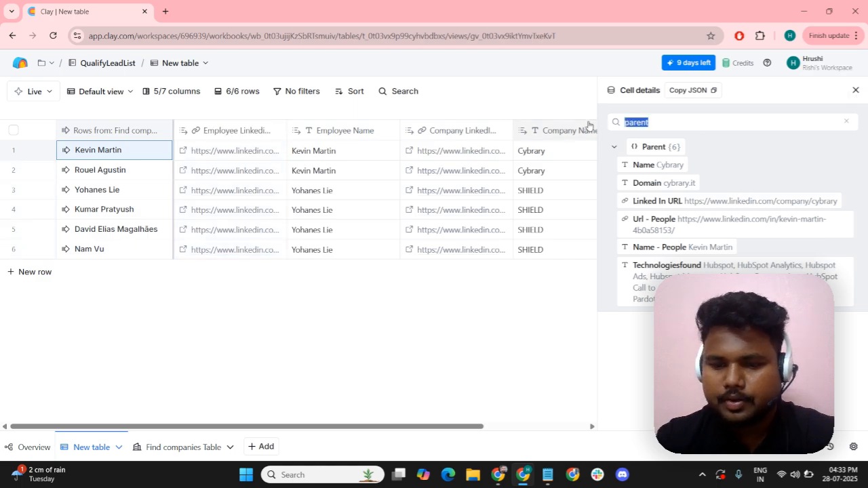
key(BackSpace)
text(title)
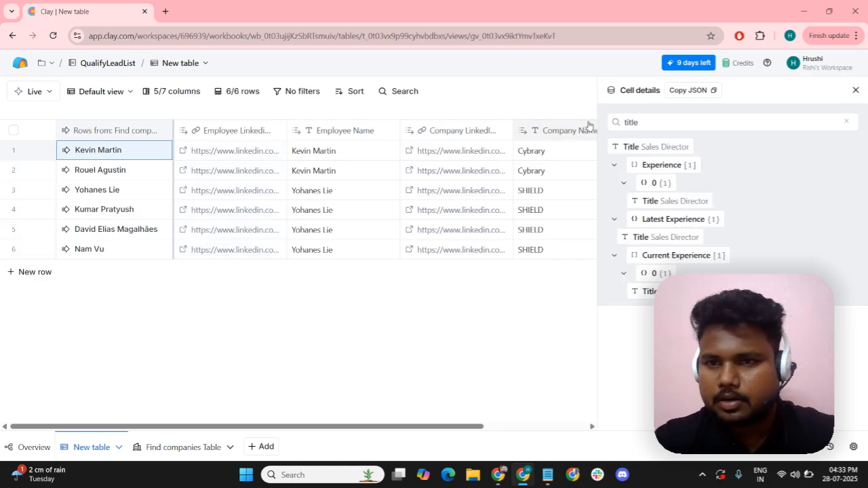
mouse_move(643, 201)
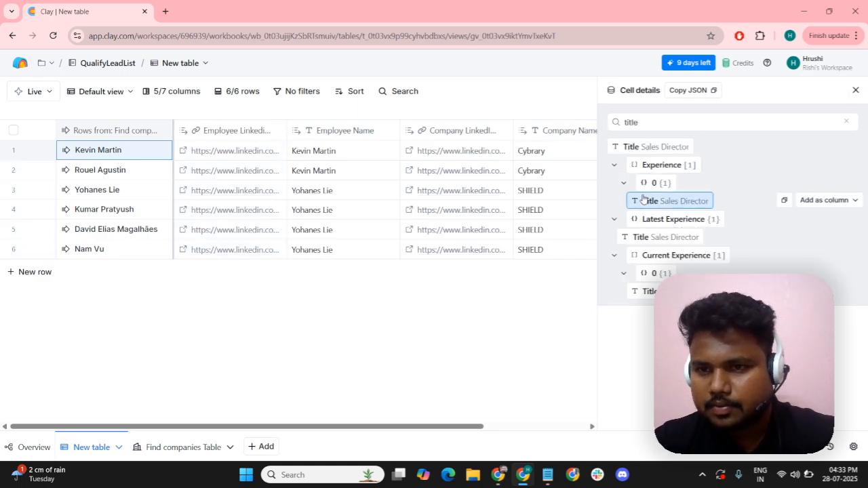
click(816, 201)
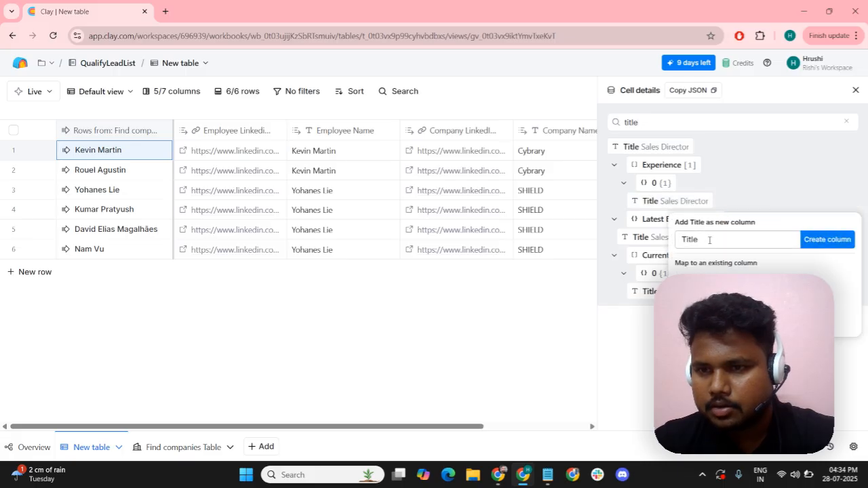
click(684, 240)
text(Job)
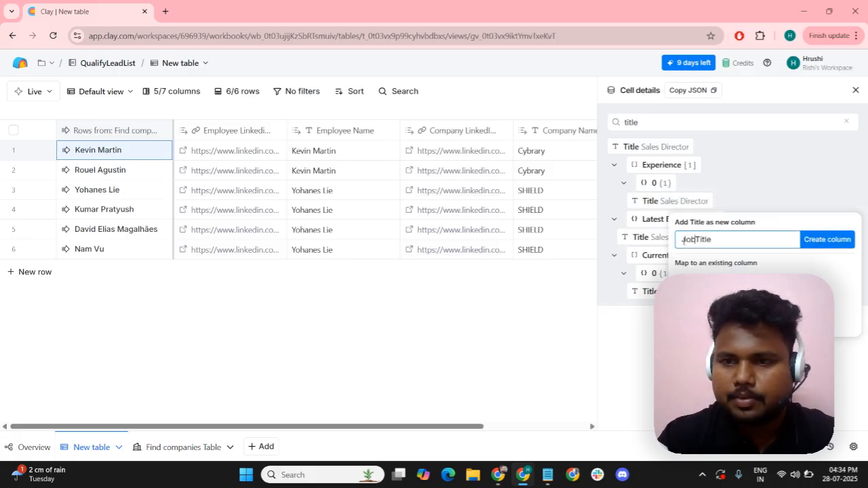
click(825, 240)
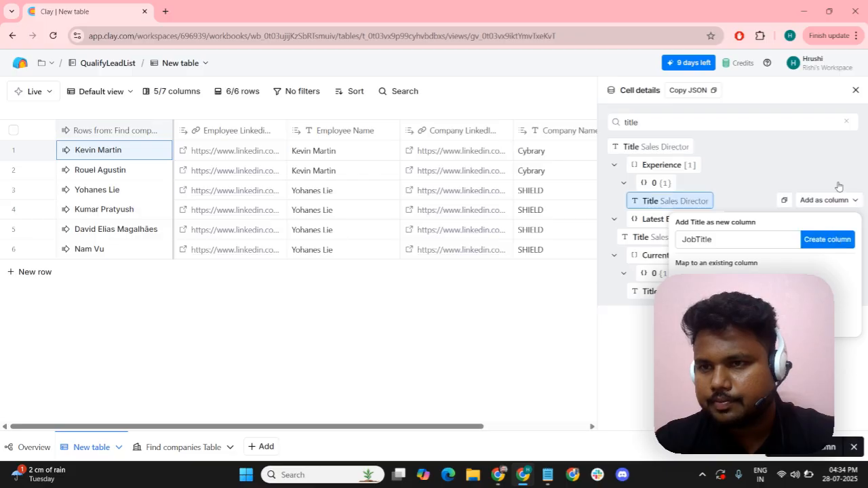
click(856, 91)
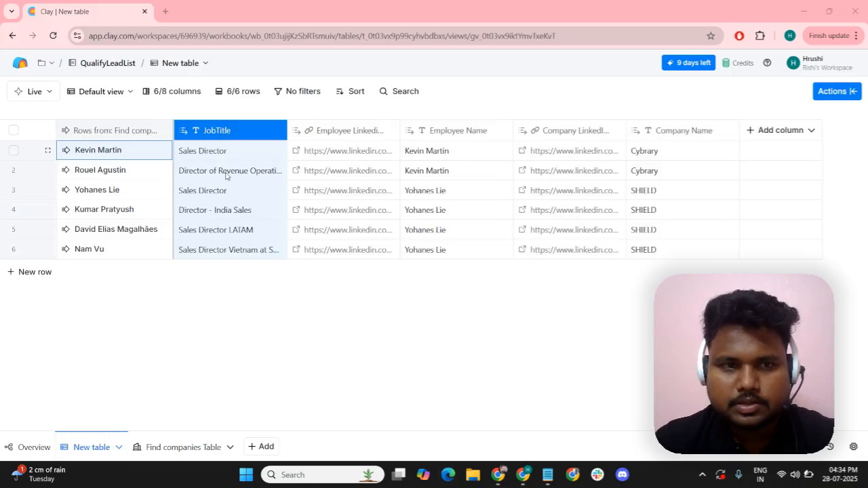
Reorder the added columns as Company Name, Company LinkedIn URL, Employee Name, JobTitle, Employee Linkedin Url
drag(224, 131, 691, 116)
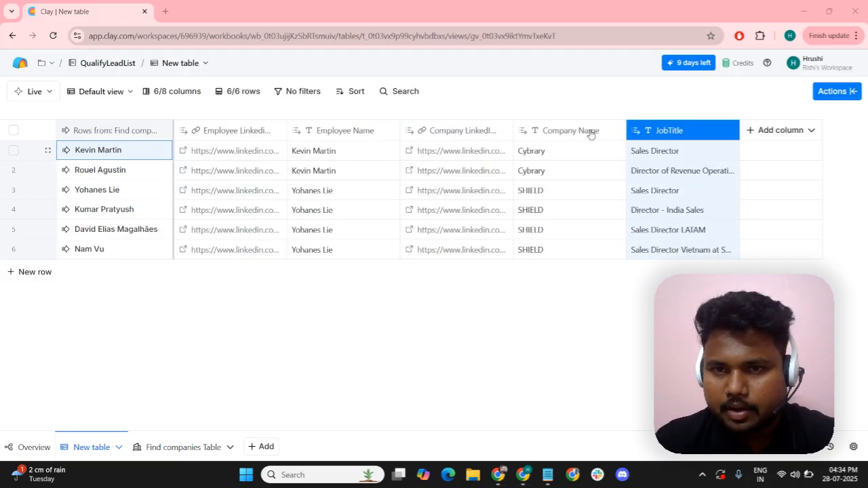
drag(590, 131, 235, 144)
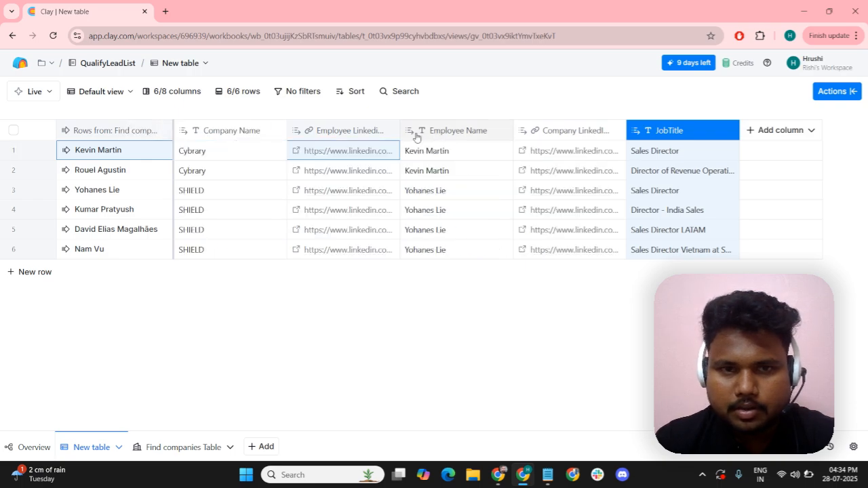
drag(558, 131, 333, 133)
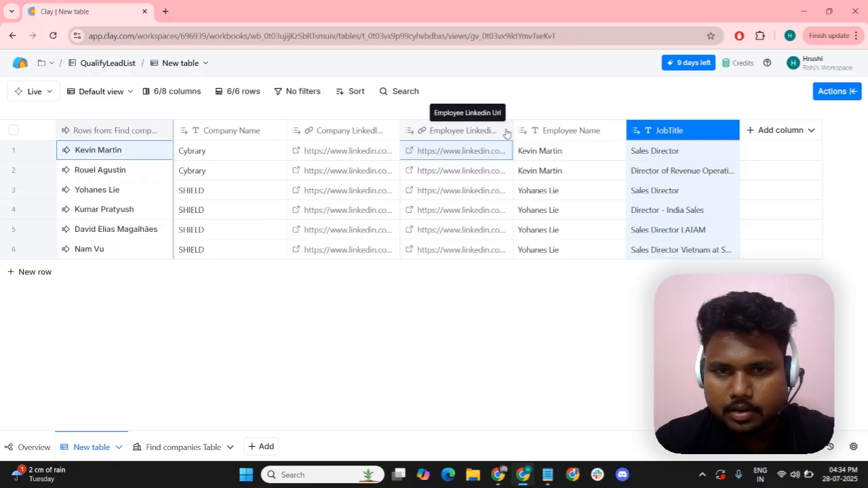
drag(506, 133, 597, 138)
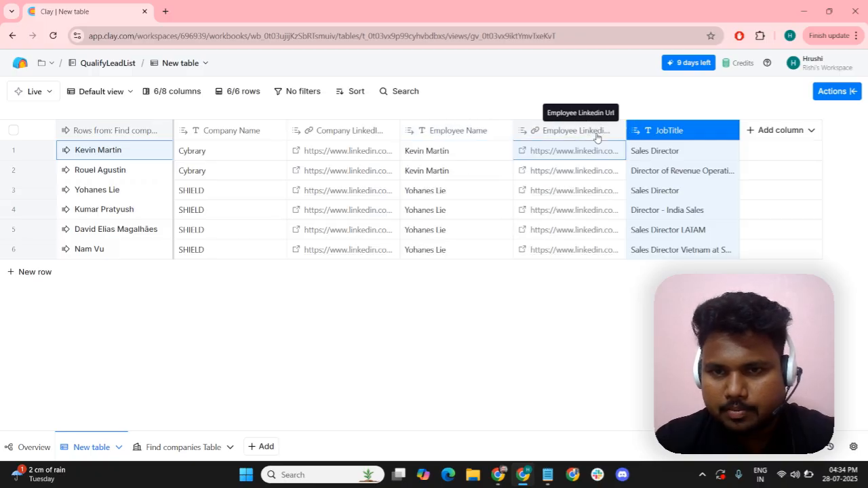
drag(678, 136, 572, 132)
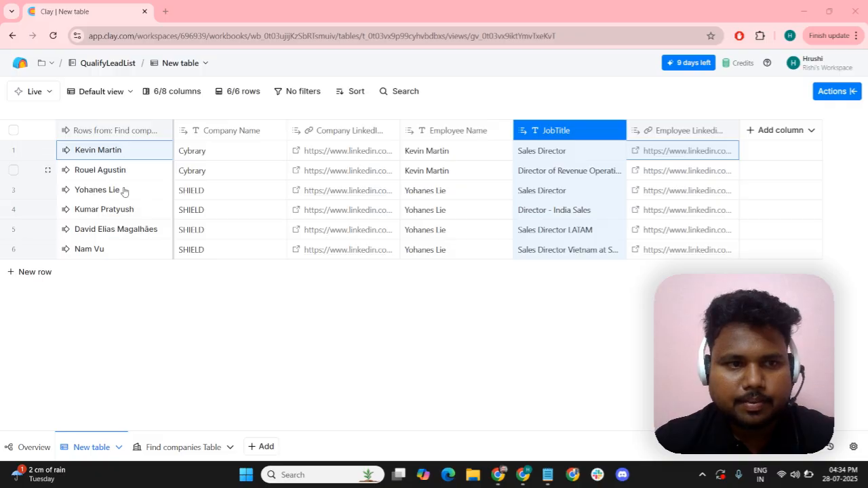
Reopen the first person's cell details and search them for "parent"
click(122, 132)
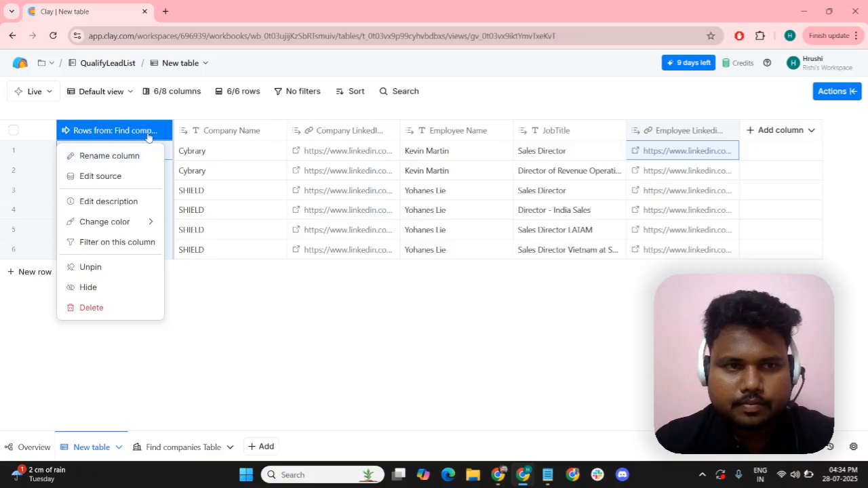
click(231, 148)
click(120, 156)
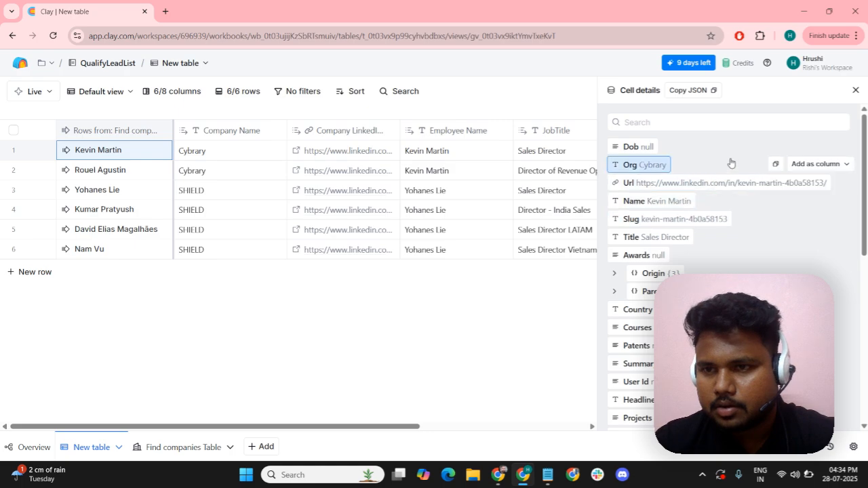
click(660, 124)
text(parent)
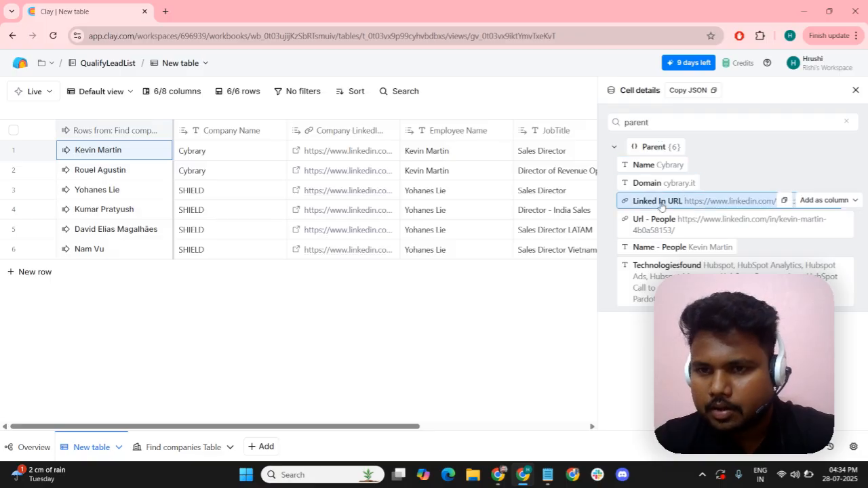
Add the parent record's Domain field as a column called "CompanyDomain" and close the cell details
click(826, 182)
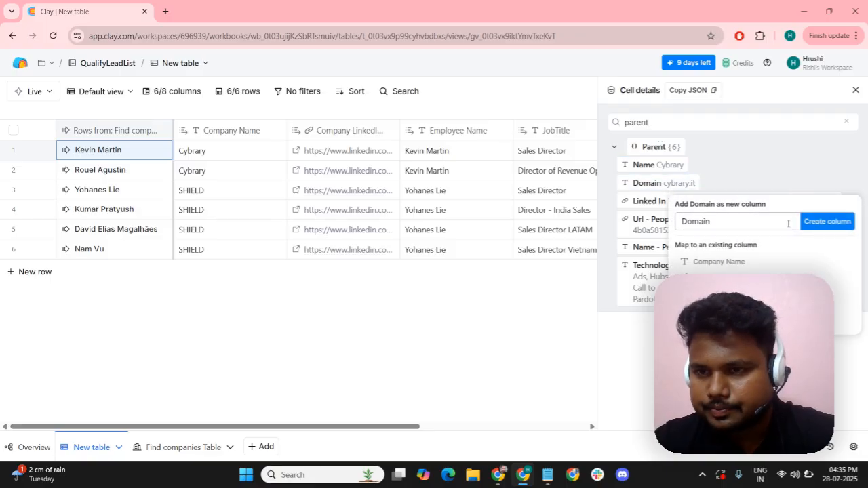
click(683, 221)
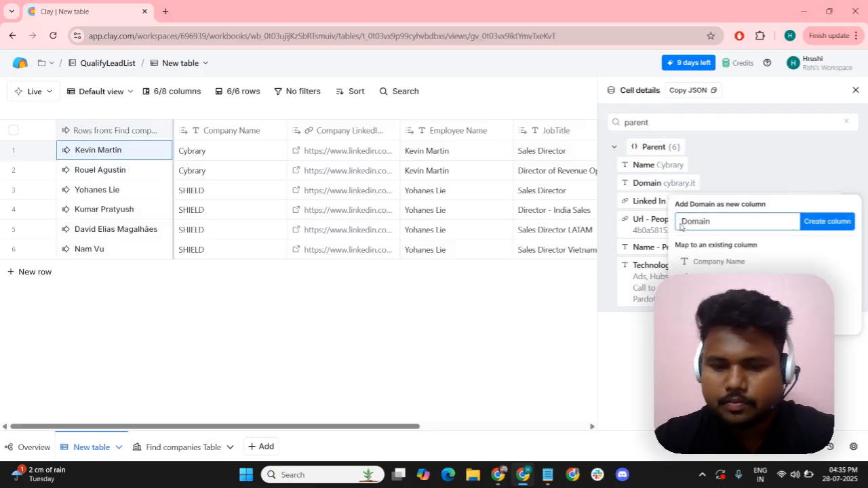
text(Comapny)
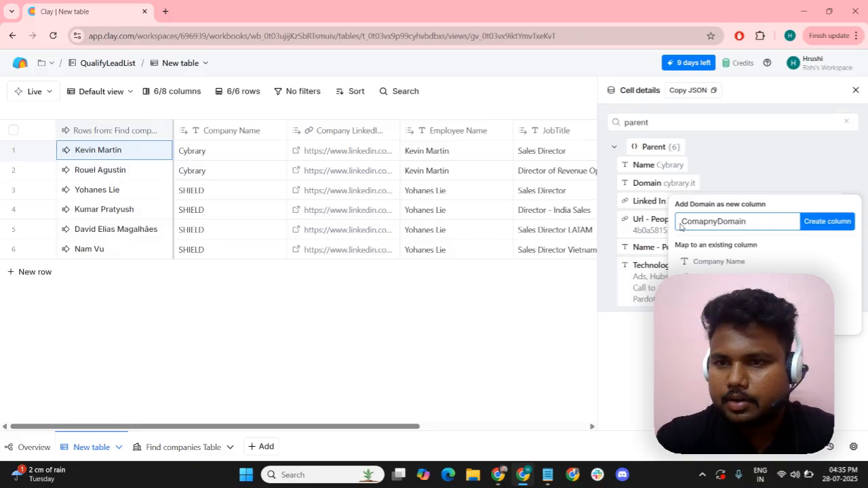
key(BackSpace)
key(BackSpace)
key(BackSpace)
key(BackSpace)
text(pany)
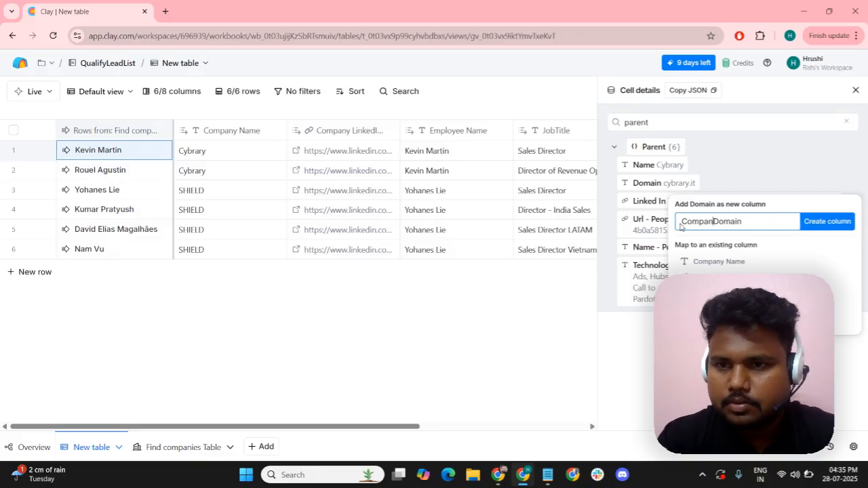
click(819, 222)
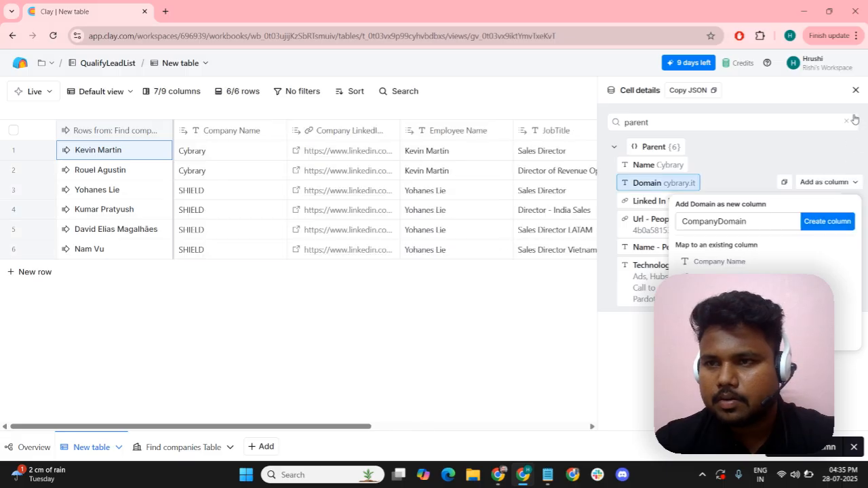
click(856, 93)
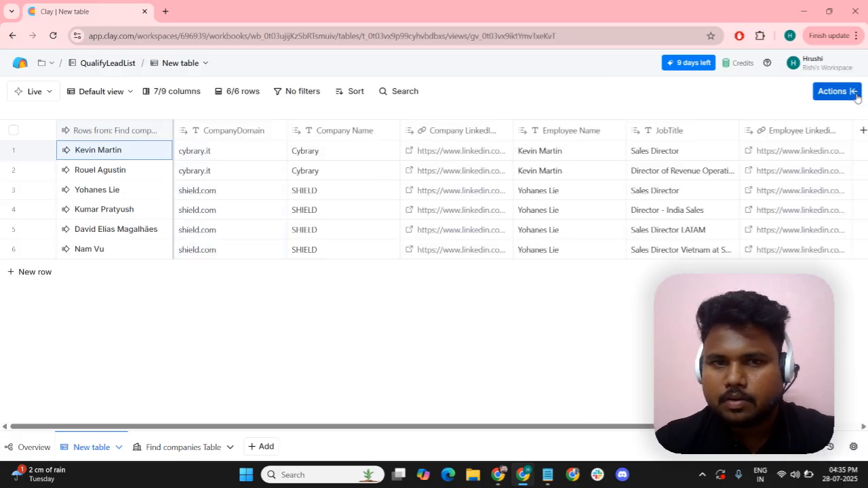
Add an enrichment column, searching the actions for "work email" and choosing the Person Work Email (Enterprise) waterfall
drag(507, 425, 615, 425)
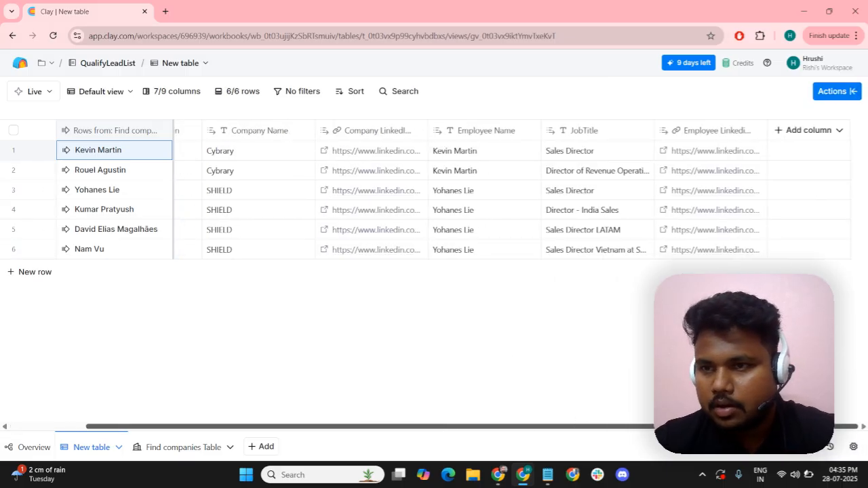
click(801, 133)
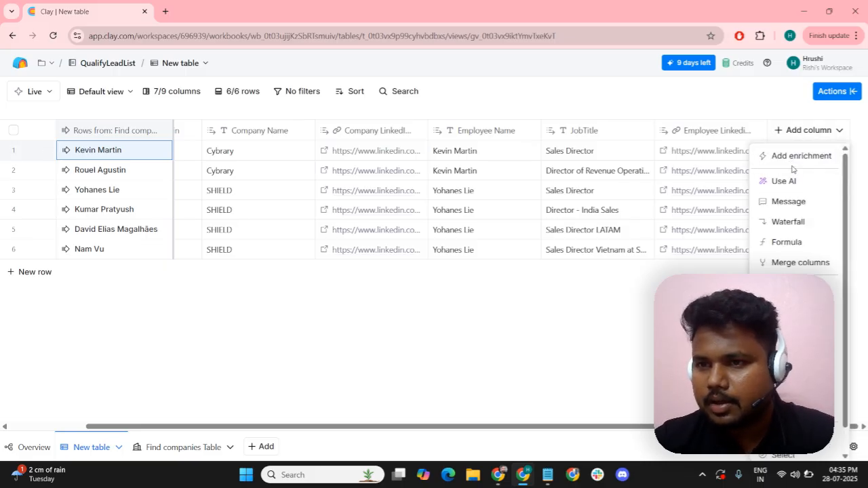
click(791, 163)
click(673, 117)
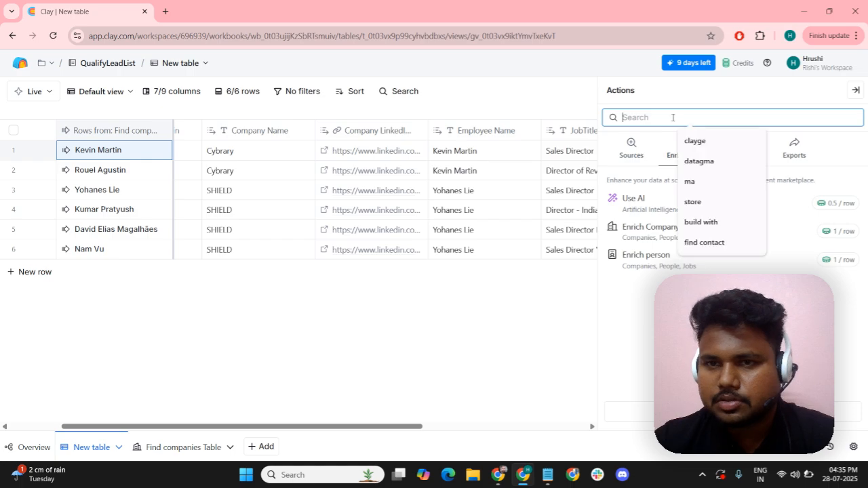
text(work email)
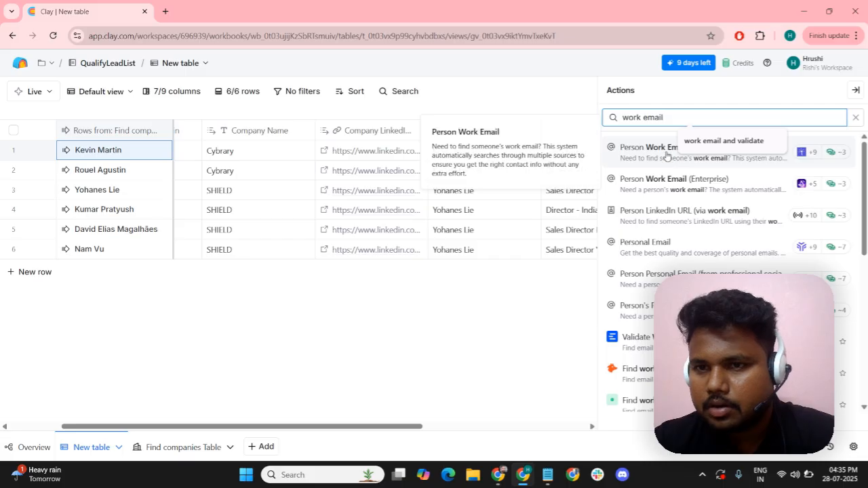
click(641, 182)
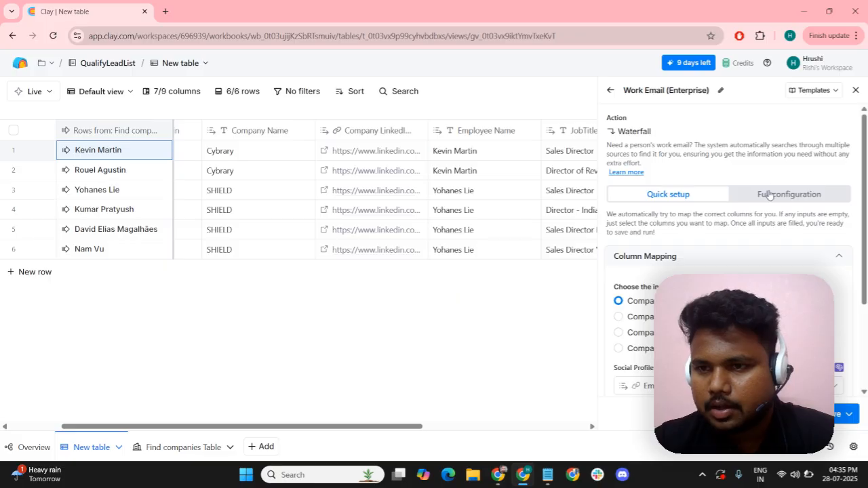
Switch the waterfall setup to full configuration and map its Full Name input to the Employee Name column
click(769, 195)
scroll(750, 225, down, 2)
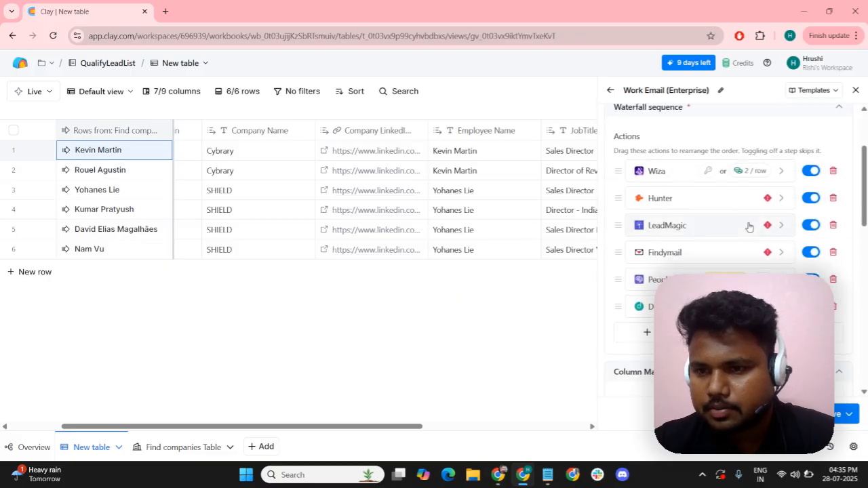
scroll(749, 226, down, 1)
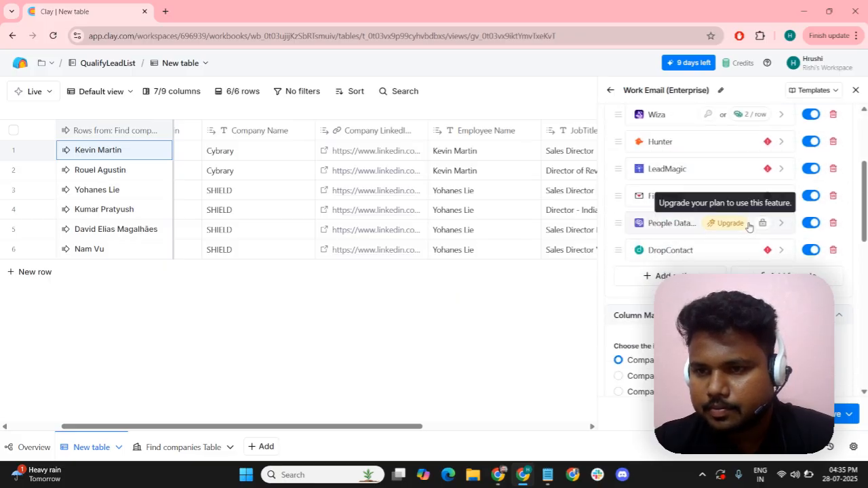
scroll(696, 230, up, 1)
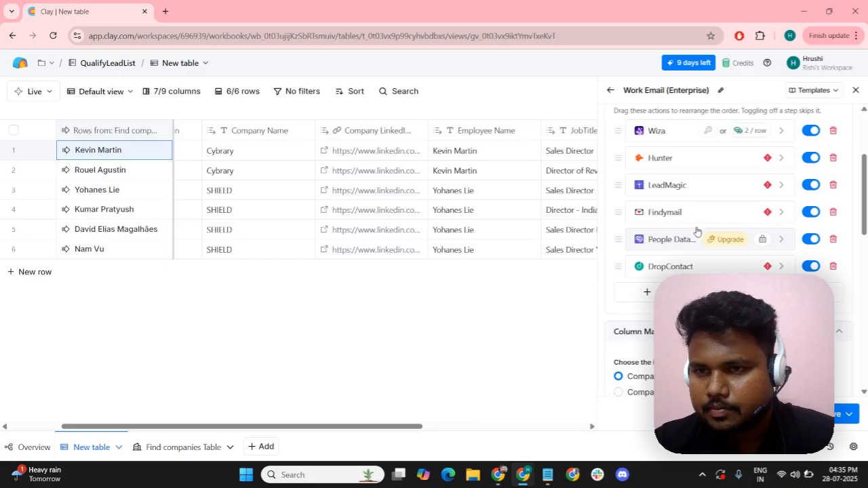
scroll(696, 230, down, 2)
scroll(691, 221, up, 1)
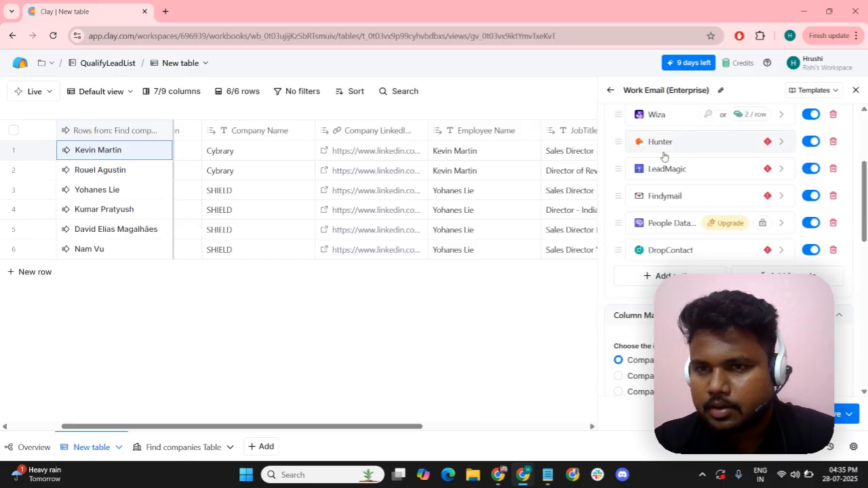
scroll(721, 271, down, 1)
scroll(721, 270, down, 3)
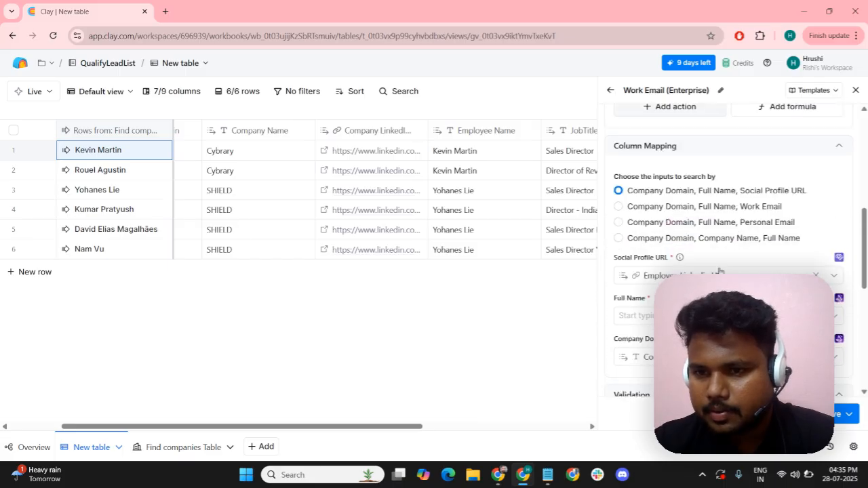
scroll(721, 271, down, 2)
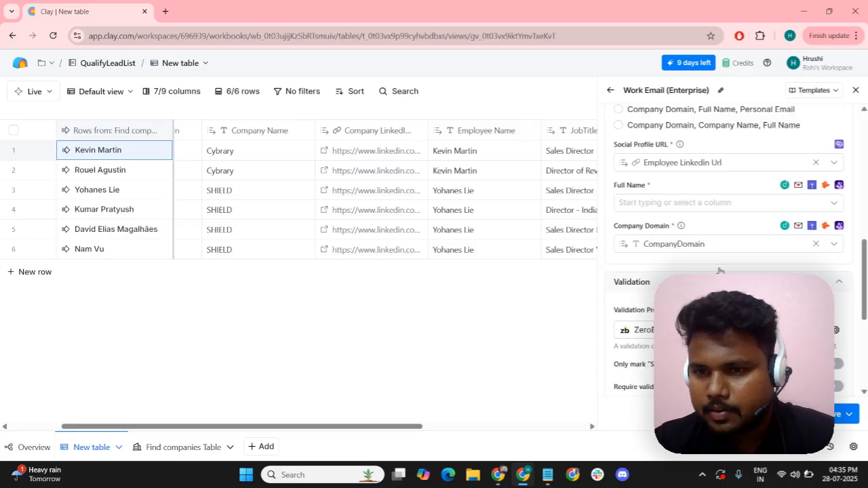
click(681, 202)
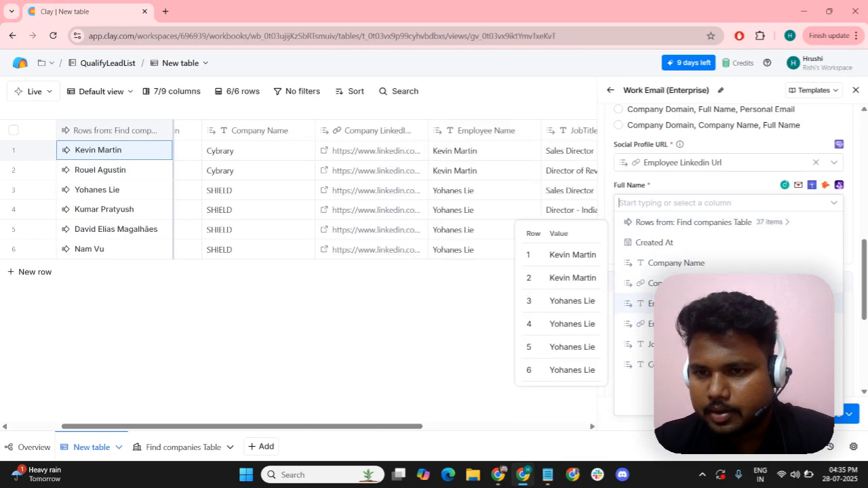
click(681, 304)
Set the work email waterfall's validation provider to LeadMagic
scroll(691, 250, down, 1)
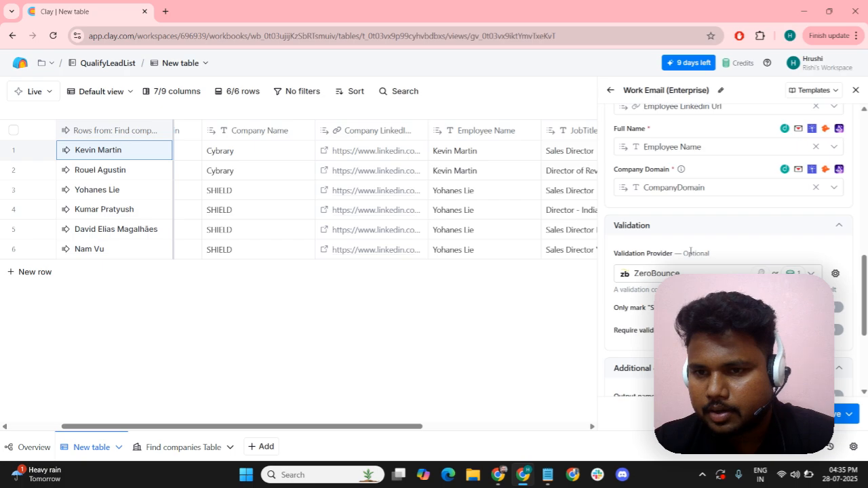
scroll(691, 250, down, 2)
click(715, 158)
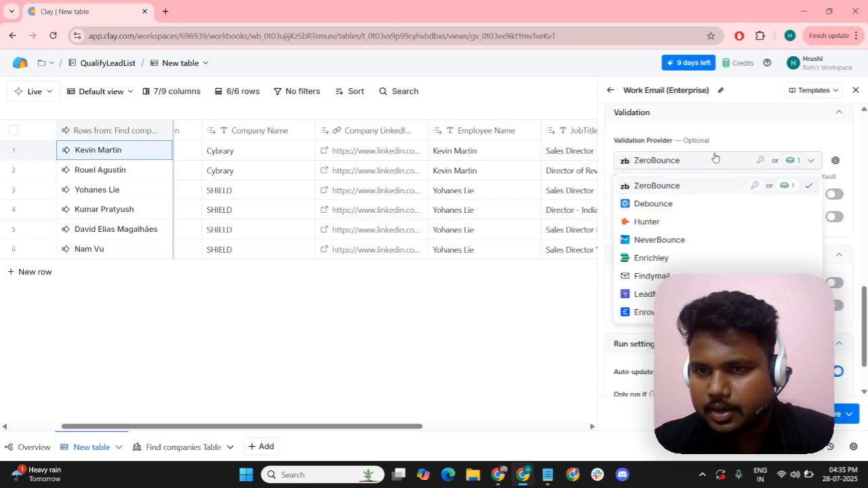
click(643, 294)
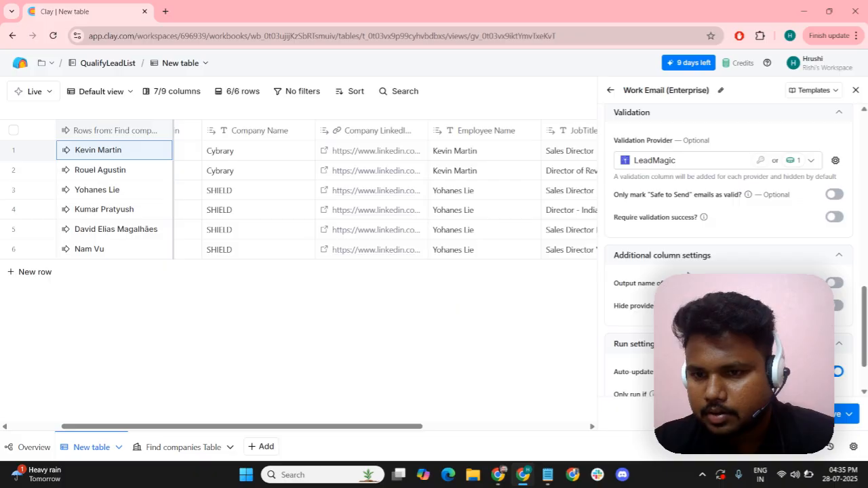
Save and run the Work Email (Enterprise) waterfall, close its setup, and check the new email columns
scroll(688, 274, down, 1)
scroll(687, 274, up, 10)
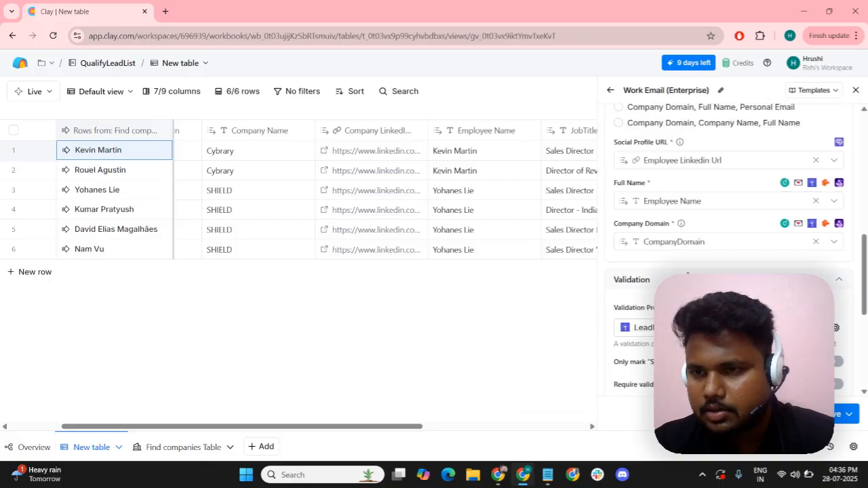
scroll(688, 272, down, 7)
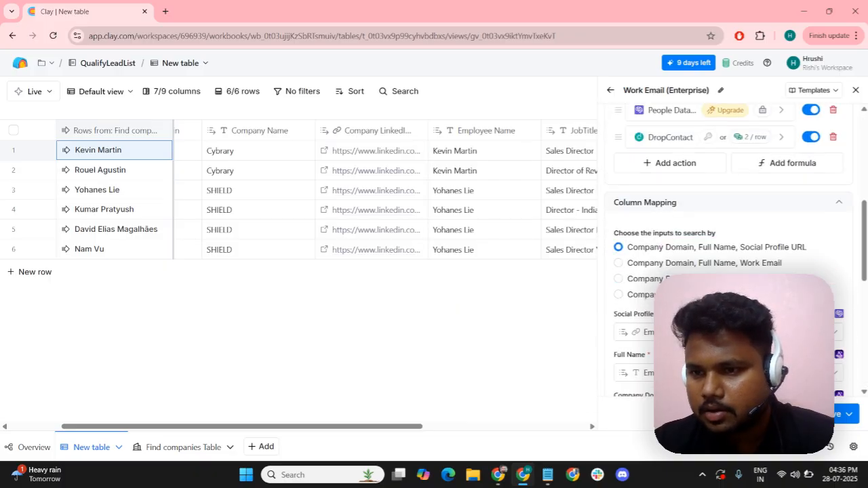
click(829, 414)
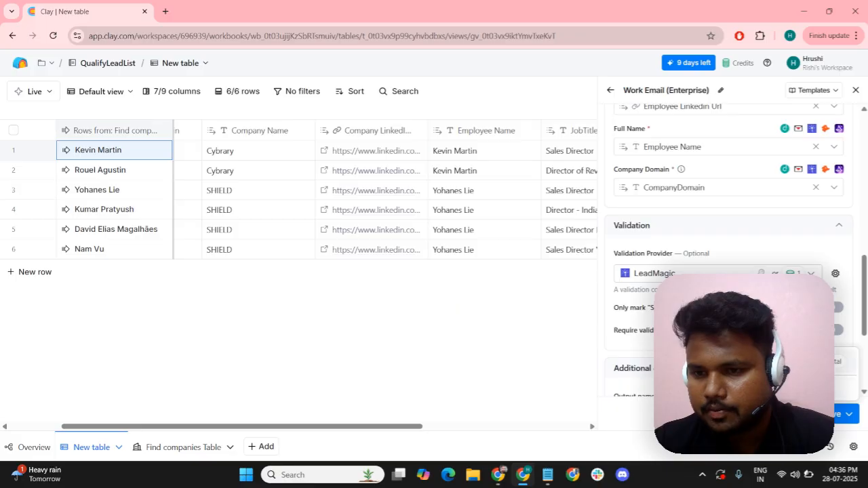
click(774, 362)
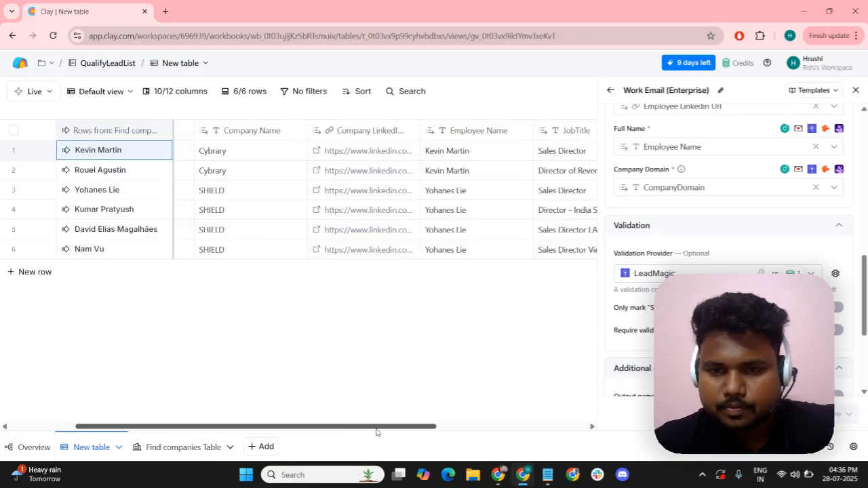
drag(378, 428, 552, 427)
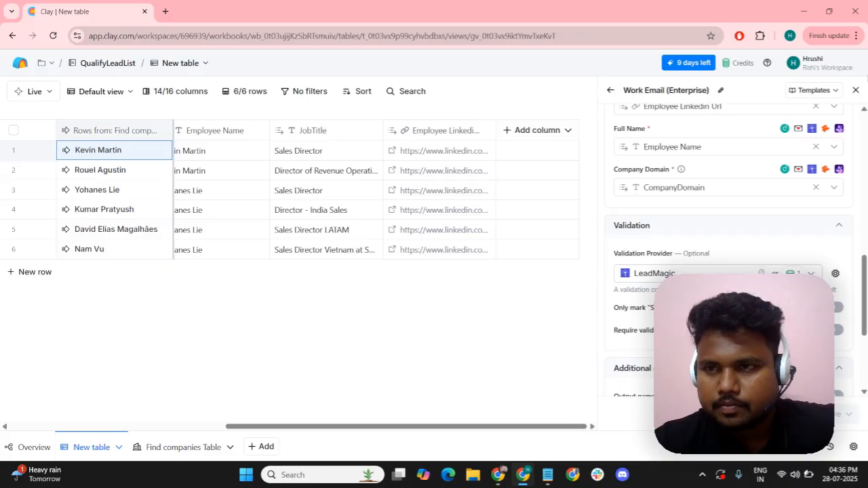
click(857, 89)
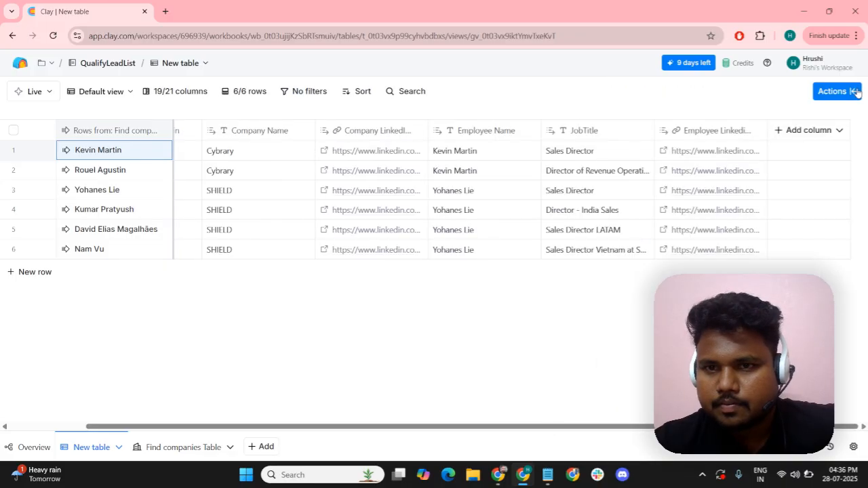
click(486, 426)
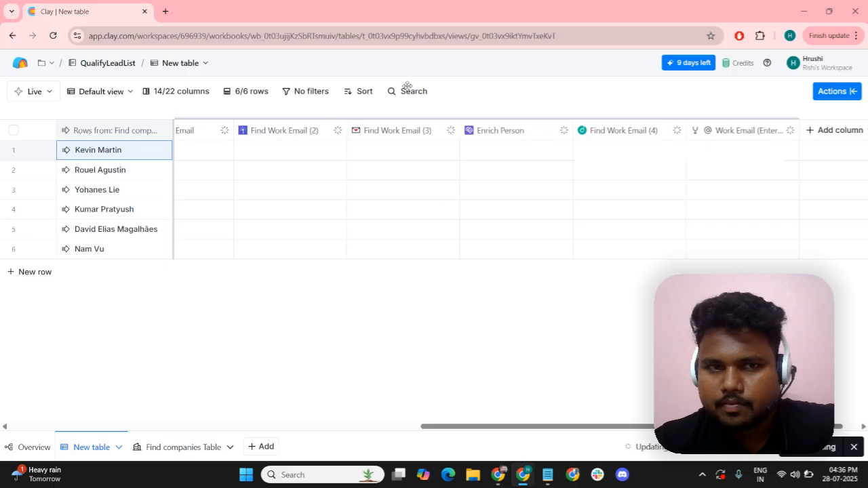
Switch to the Miro board and review the lead-qualification workflow from finding contacts onward, including the Clayagent prompt for sales team emails
click(499, 475)
scroll(485, 293, down, 3)
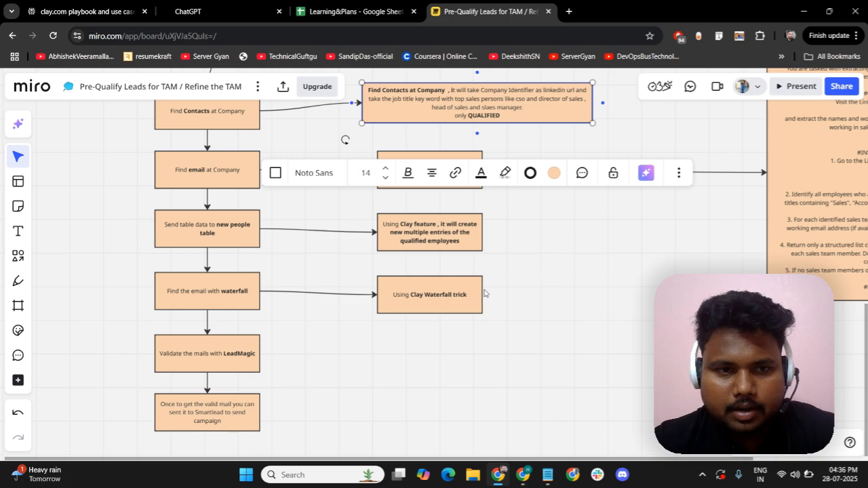
scroll(484, 293, down, 4)
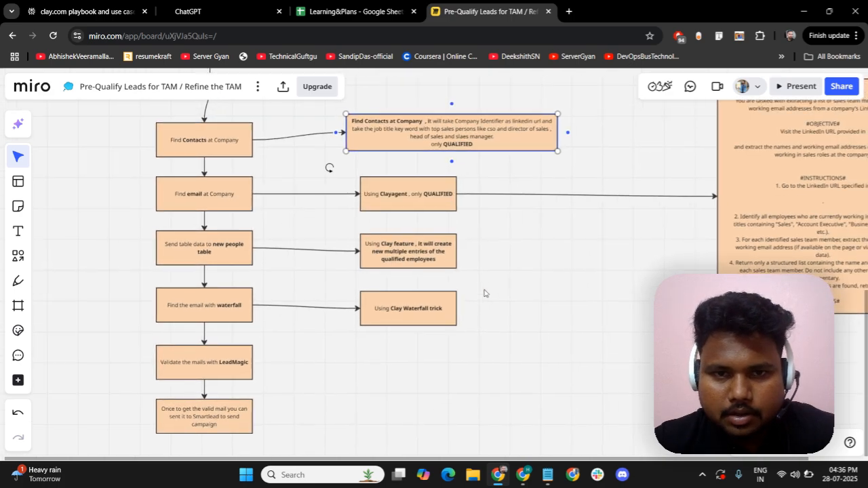
scroll(484, 293, up, 2)
scroll(484, 293, right, 2)
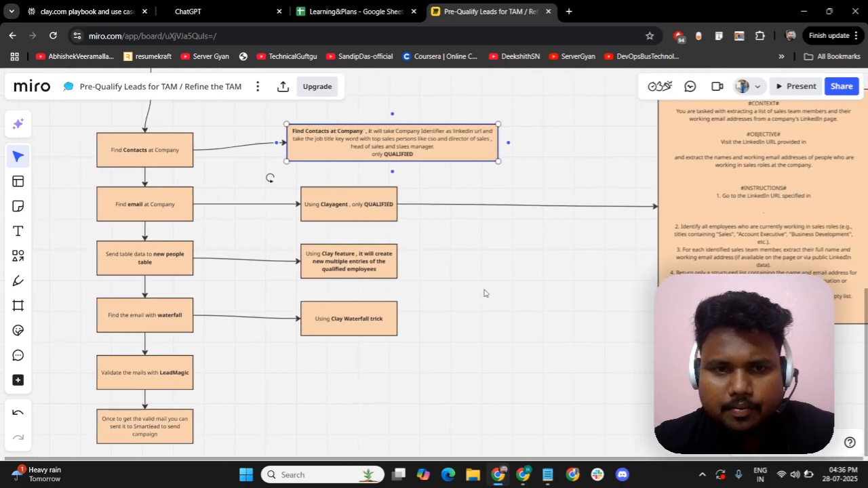
scroll(484, 293, right, 2)
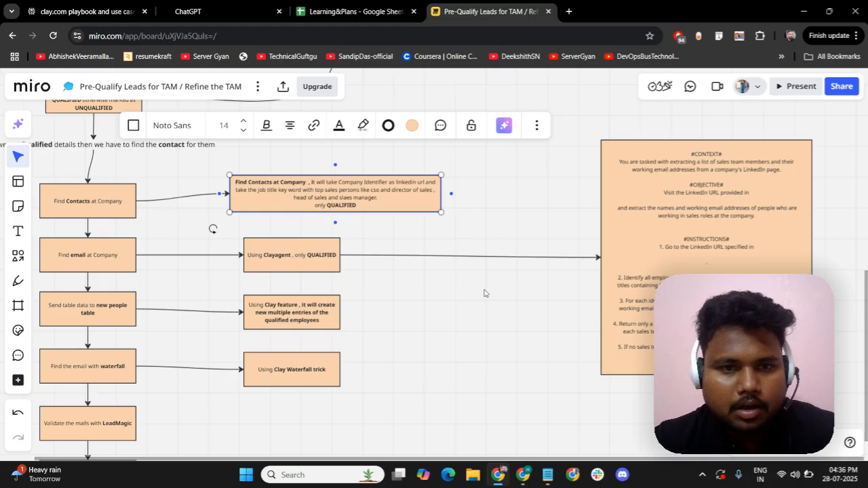
scroll(485, 293, up, 2)
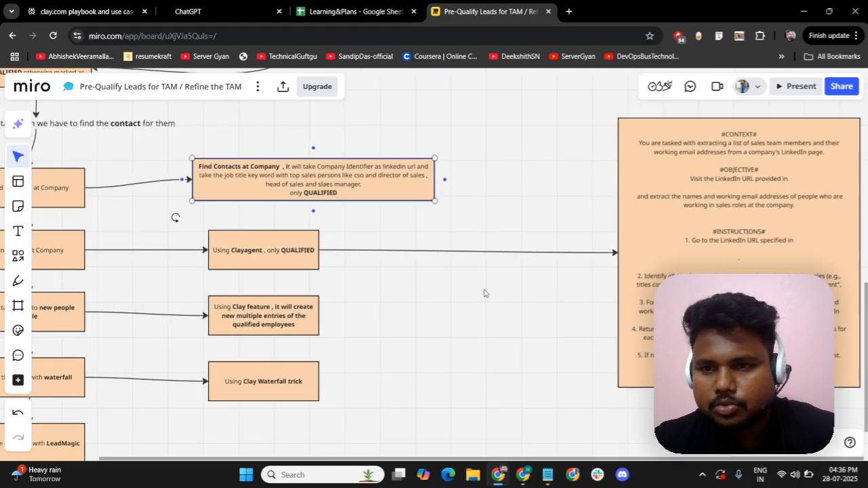
scroll(485, 293, right, 4)
scroll(485, 293, right, 5)
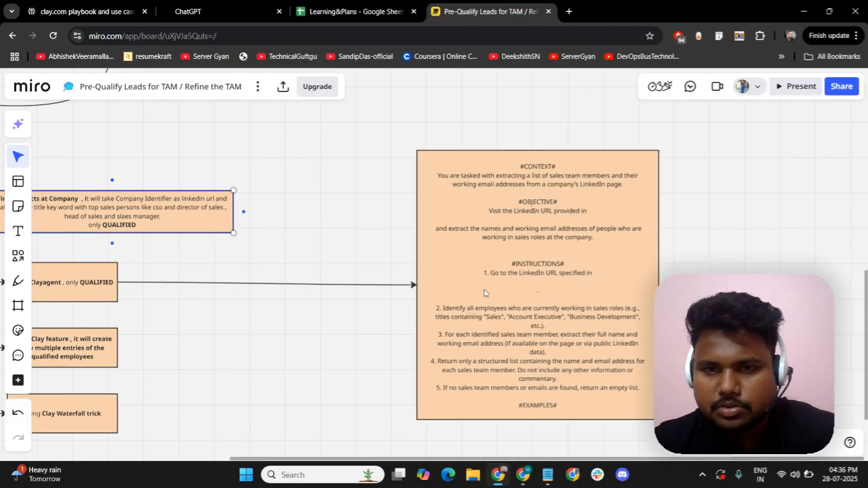
scroll(484, 293, up, 1)
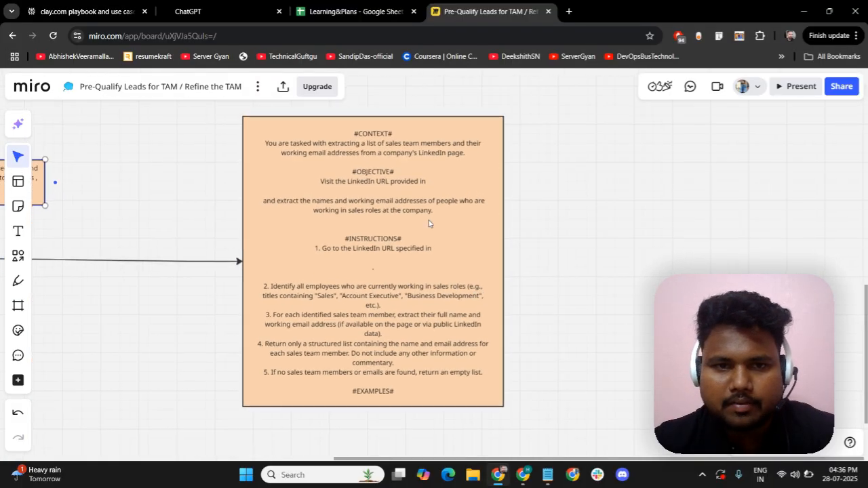
click(331, 179)
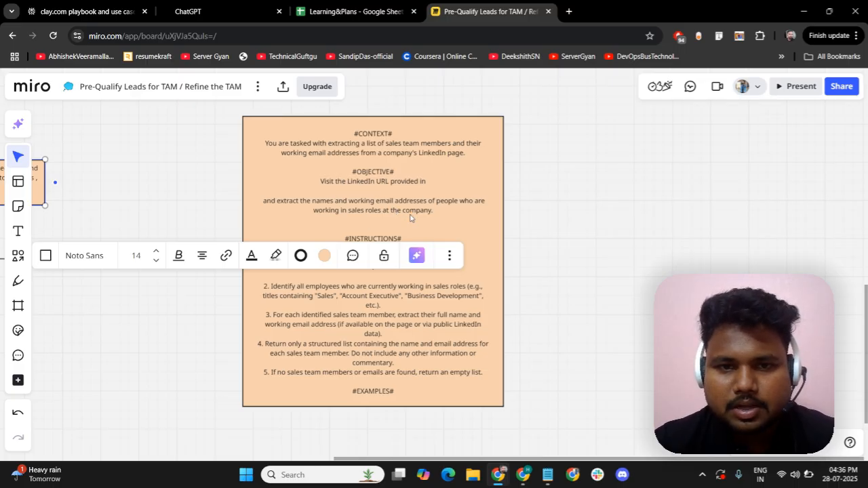
click(617, 242)
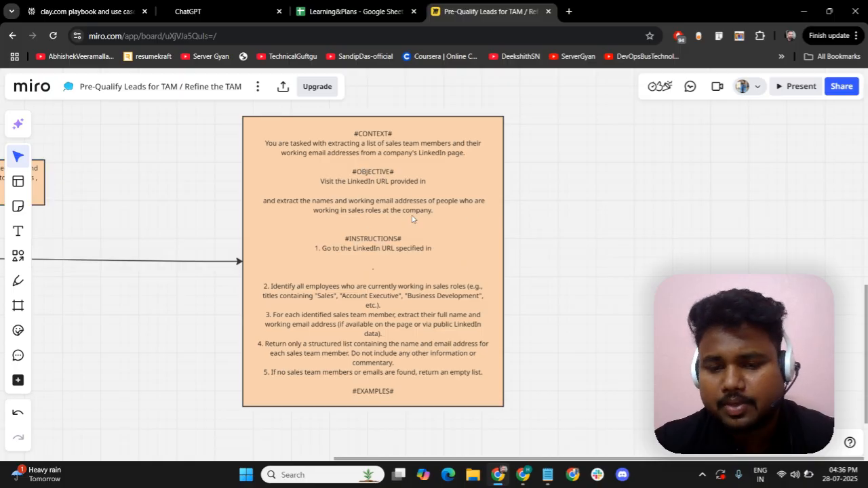
Switch to the Clay table and add a Claygent Use AI enrichment column, showing its full configuration settings
click(519, 476)
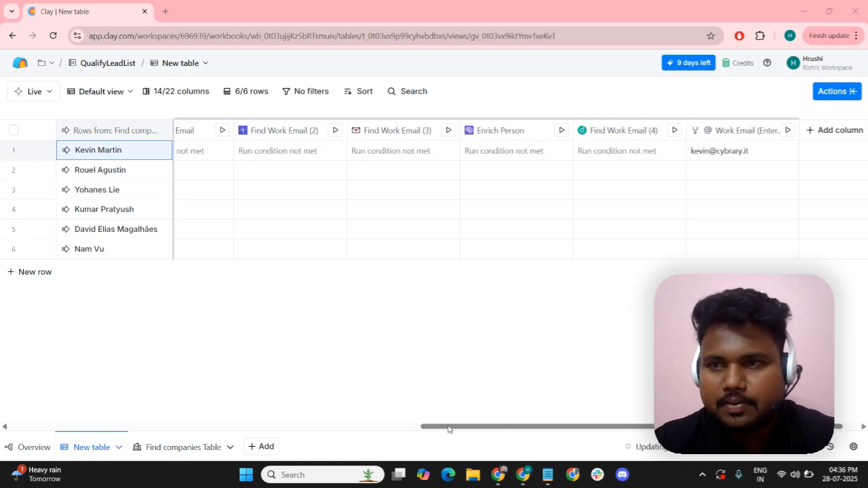
click(837, 128)
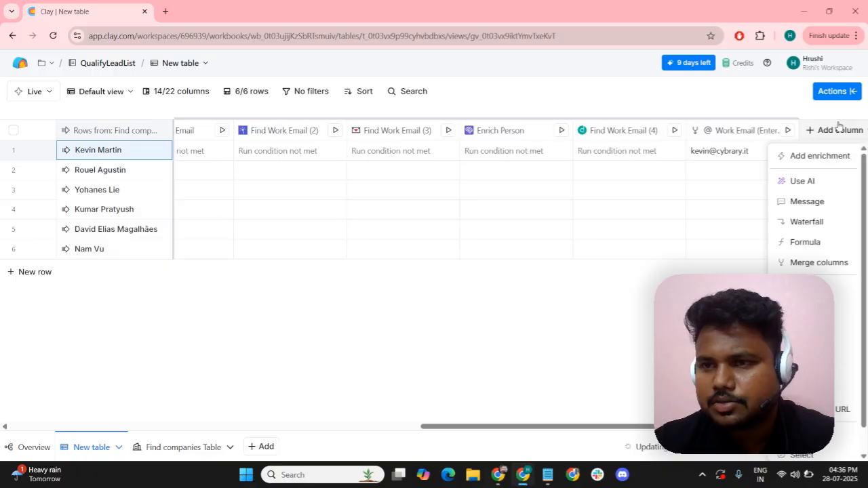
click(812, 157)
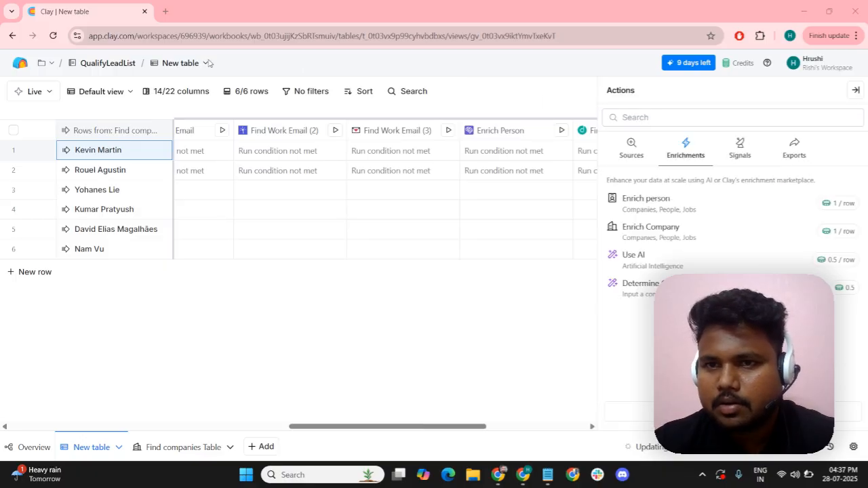
click(643, 117)
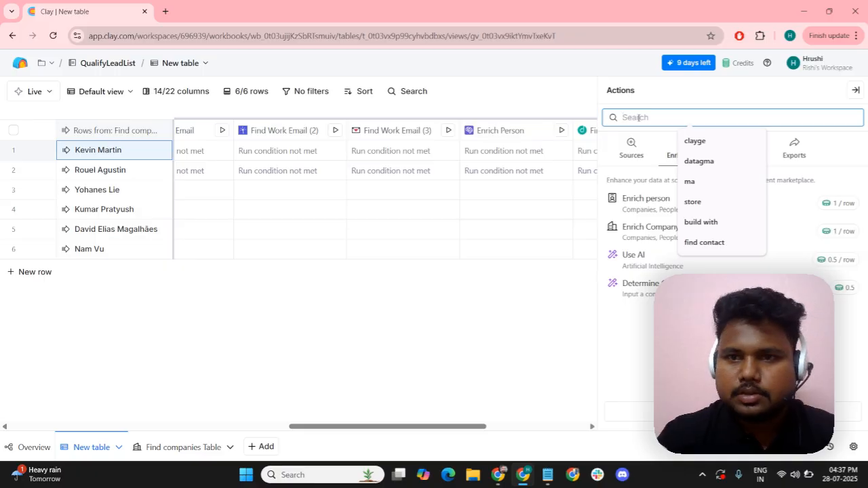
text(clay)
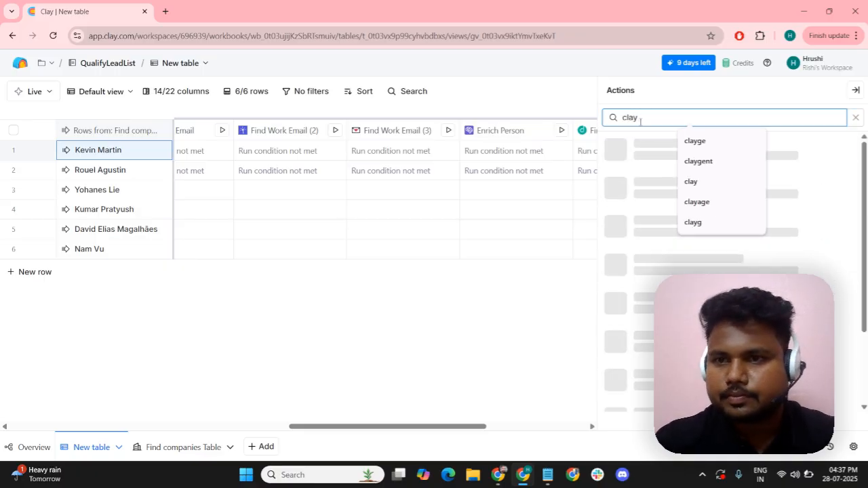
click(701, 161)
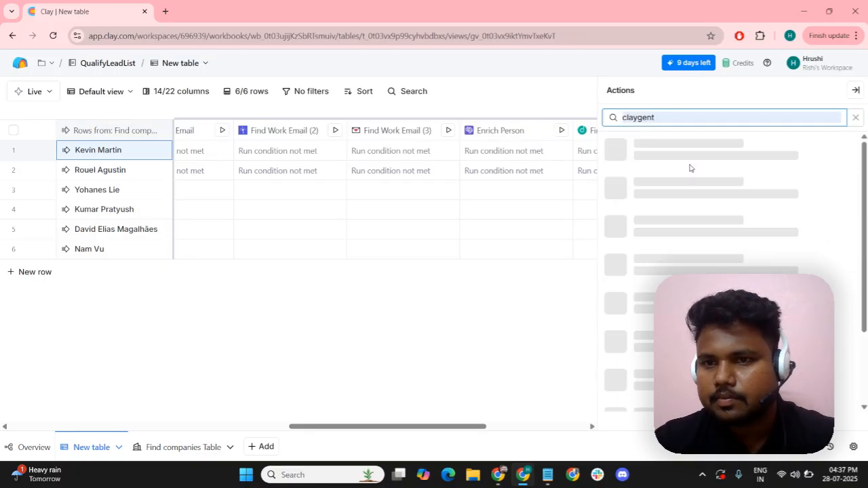
click(715, 155)
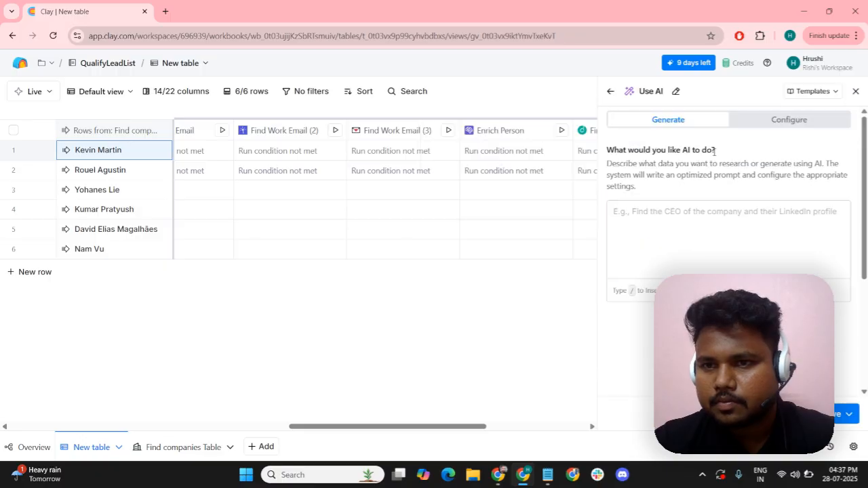
click(799, 119)
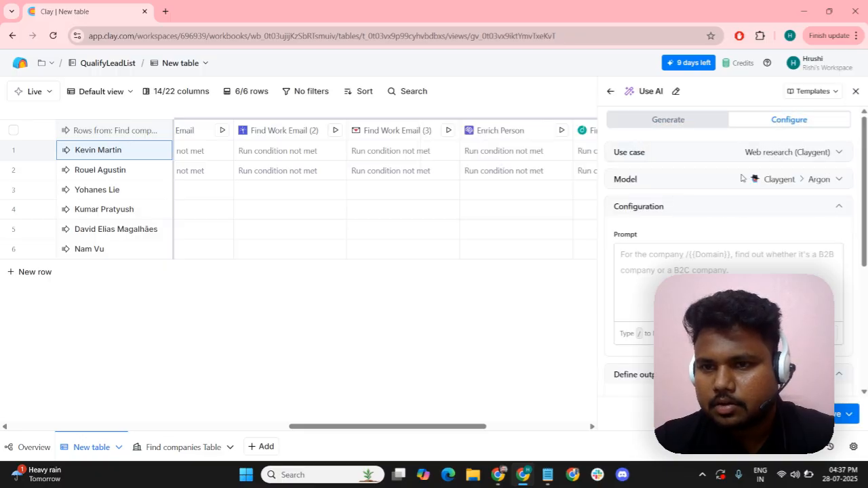
Open the Claygent prompt generator and fill it with the sales team email extraction prompt copied from the Miro board
click(662, 258)
click(807, 333)
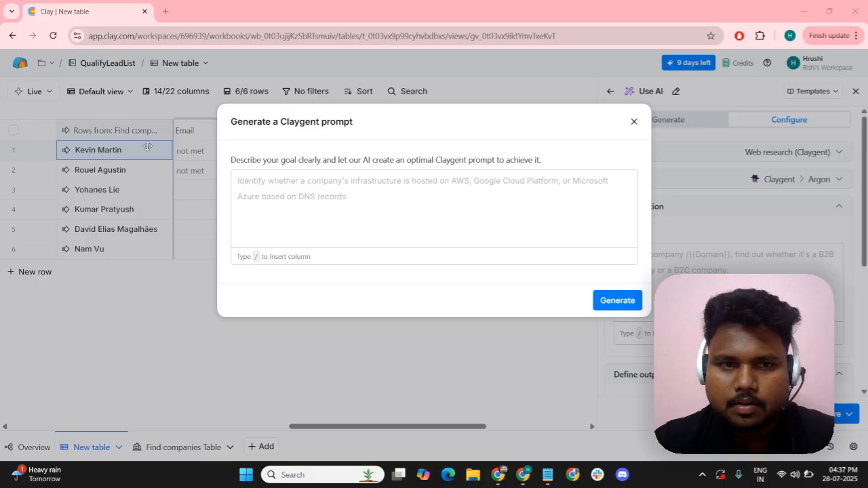
click(272, 180)
click(500, 474)
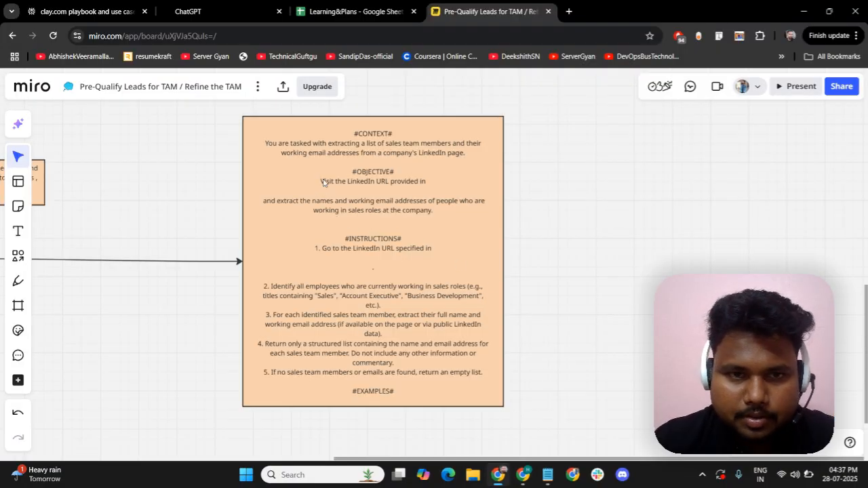
click(282, 146)
drag(264, 143, 459, 393)
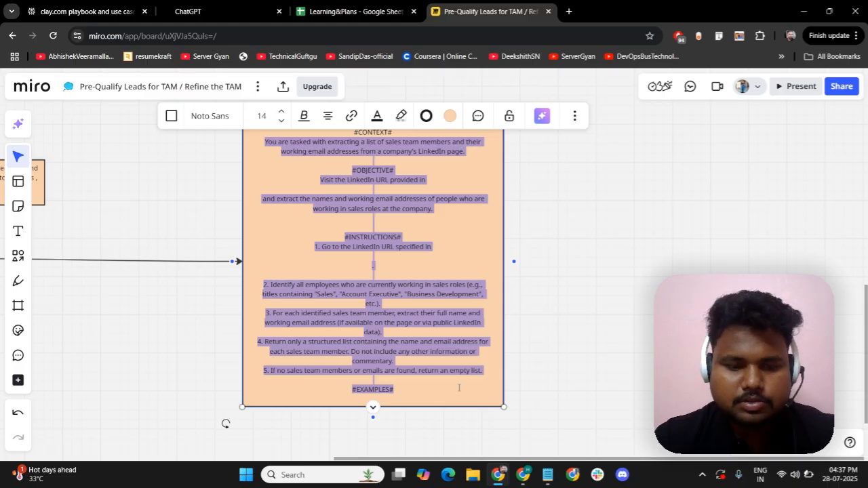
key(alt+Tab)
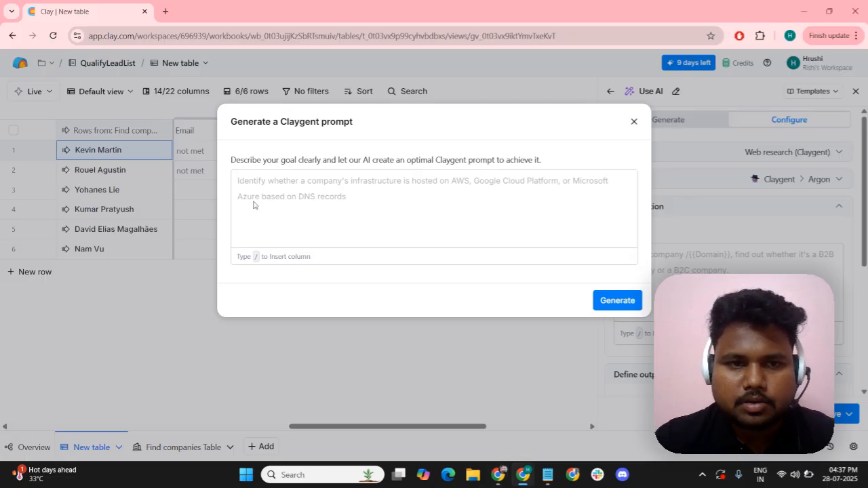
click(309, 190)
key(ctrl+v)
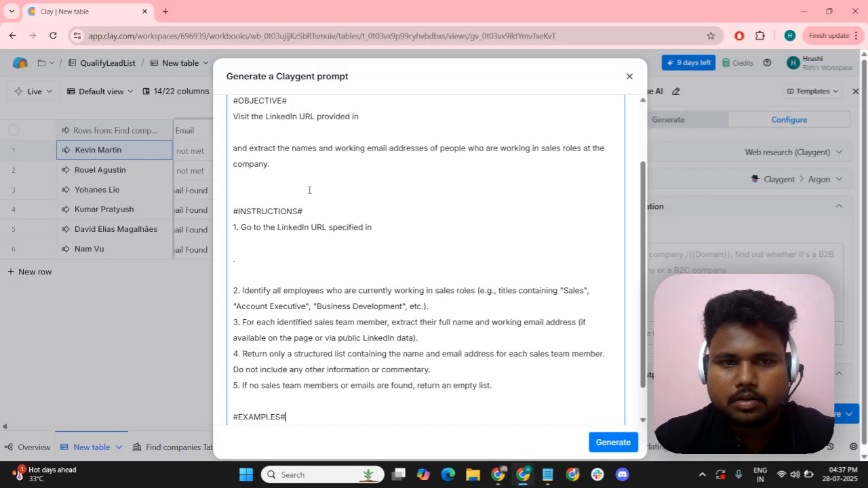
Generate the optimized Claygent prompt with its suggested output format and accept it into the configuration
click(613, 441)
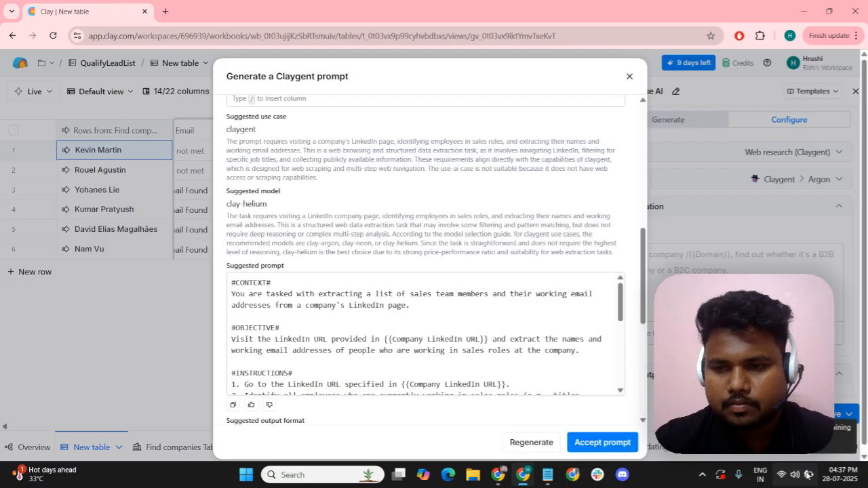
scroll(637, 255, down, 5)
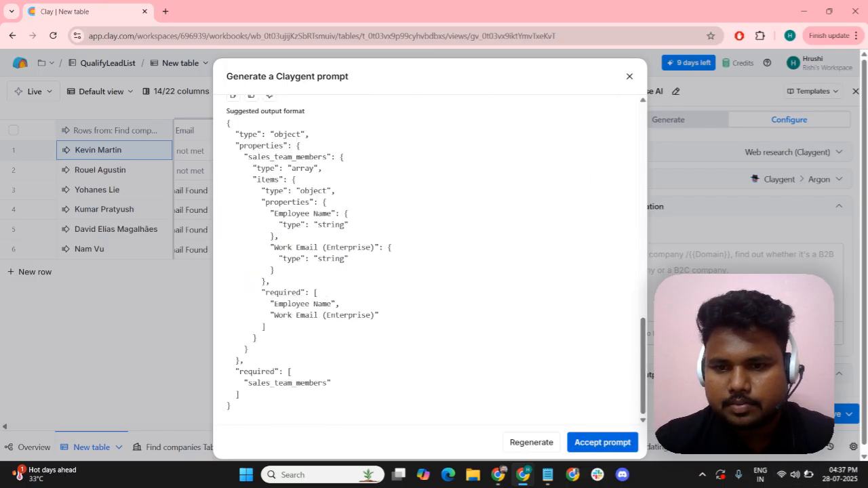
click(602, 442)
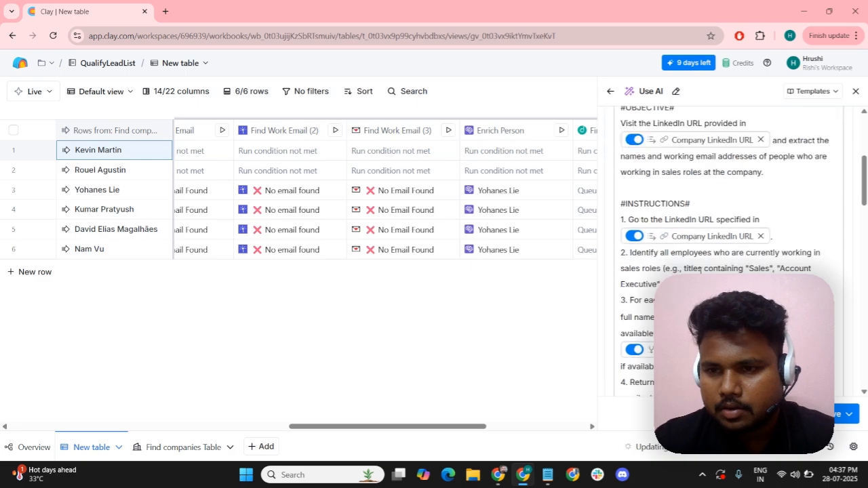
Review the accepted Claygent prompt, its column references, JSON output schema and run settings against the table's columns
scroll(700, 269, down, 5)
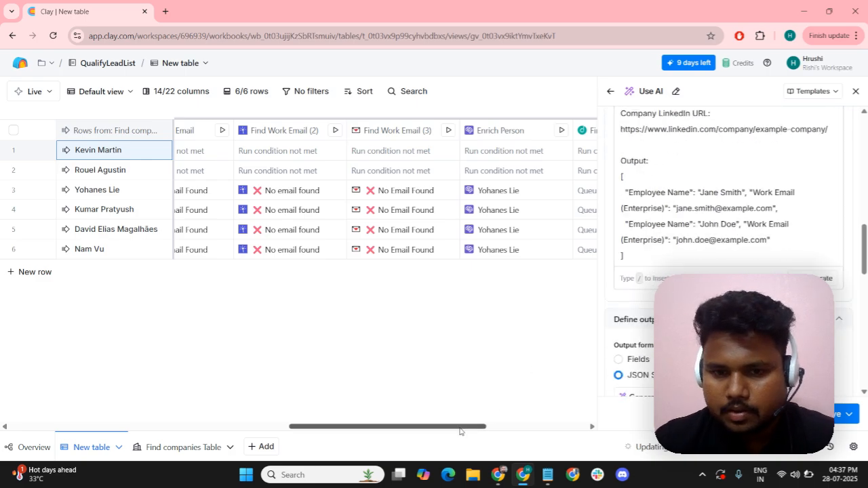
drag(468, 432, 308, 438)
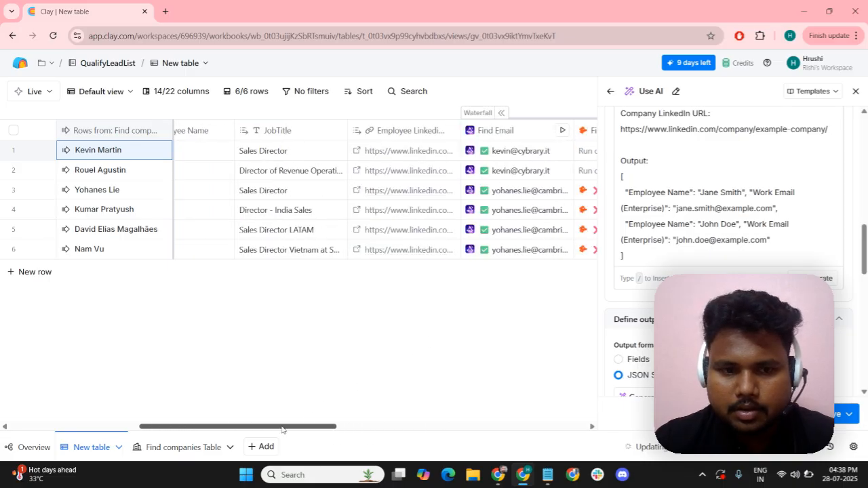
drag(292, 426, 540, 427)
scroll(719, 285, down, 3)
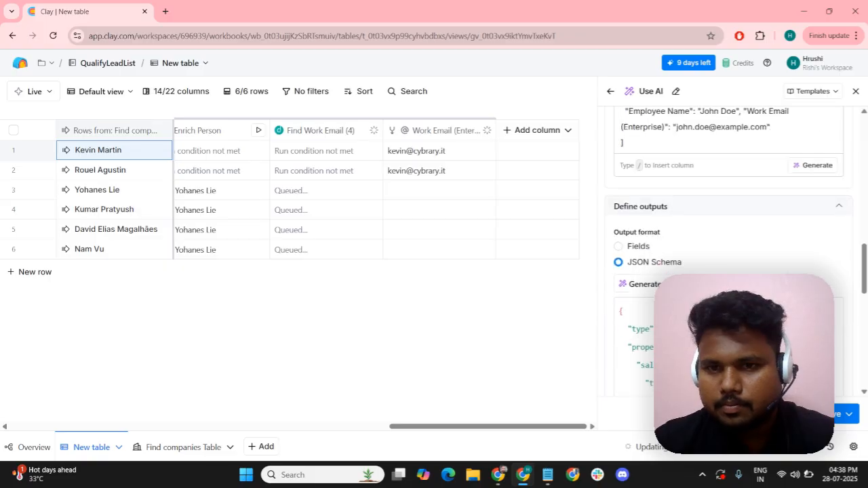
scroll(728, 251, down, 10)
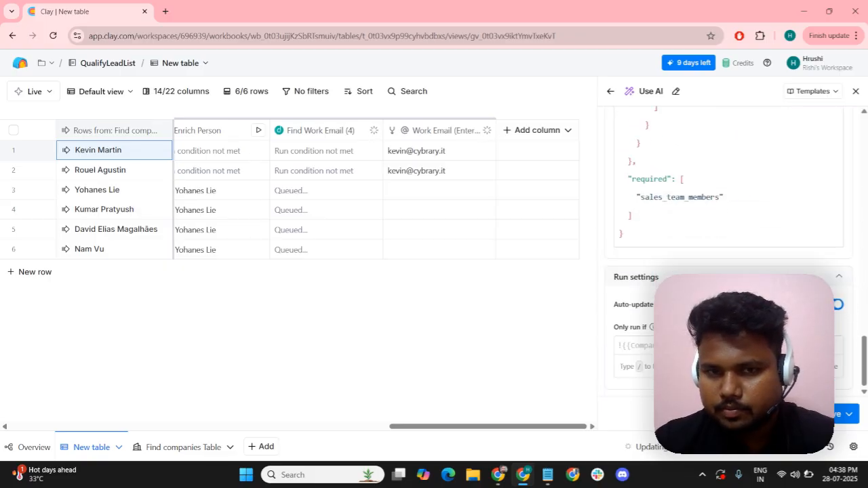
scroll(729, 251, up, 15)
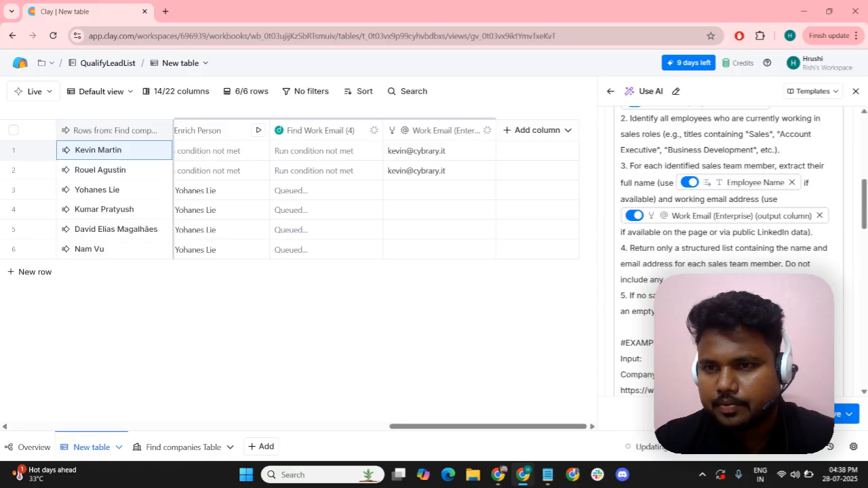
scroll(729, 251, up, 3)
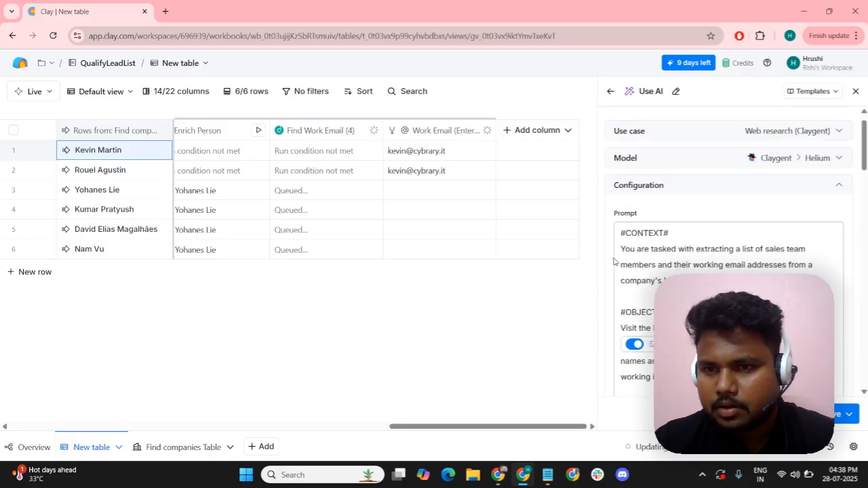
drag(632, 251, 753, 251)
click(754, 251)
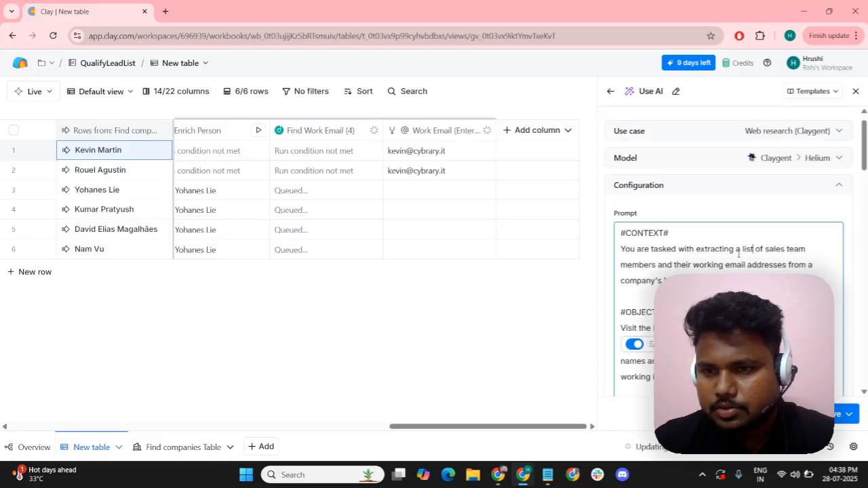
drag(669, 251, 672, 281)
click(672, 281)
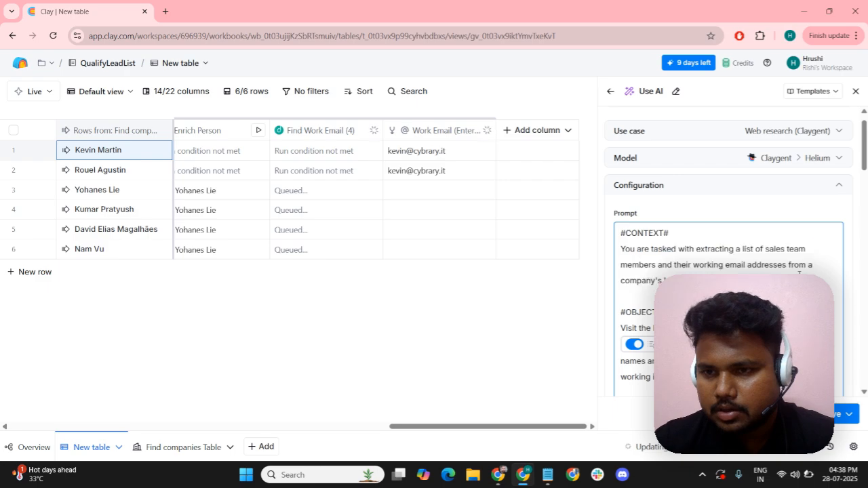
scroll(672, 281, down, 1)
scroll(671, 281, down, 2)
drag(687, 214, 780, 214)
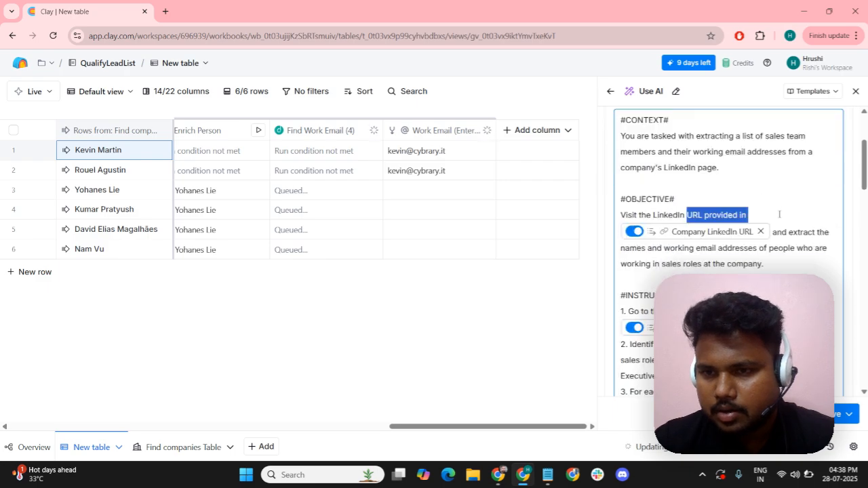
click(781, 214)
scroll(780, 215, down, 4)
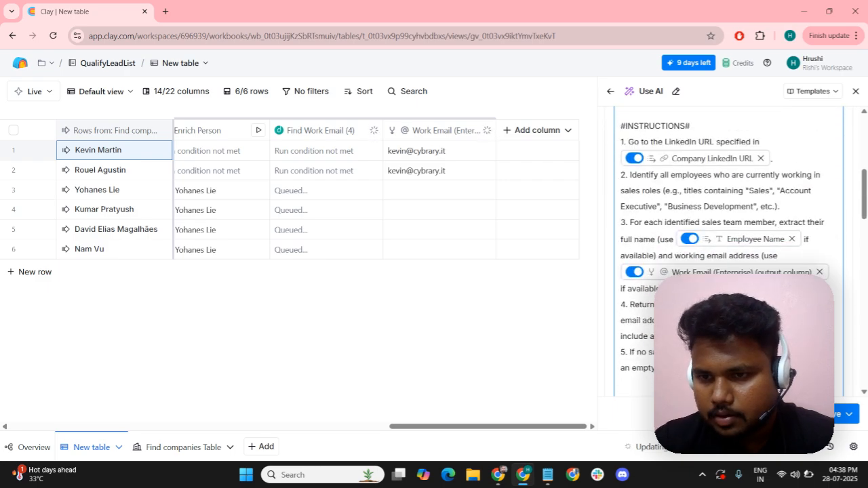
scroll(769, 277, down, 2)
Save the Claygent column without running it and close its setup
click(847, 418)
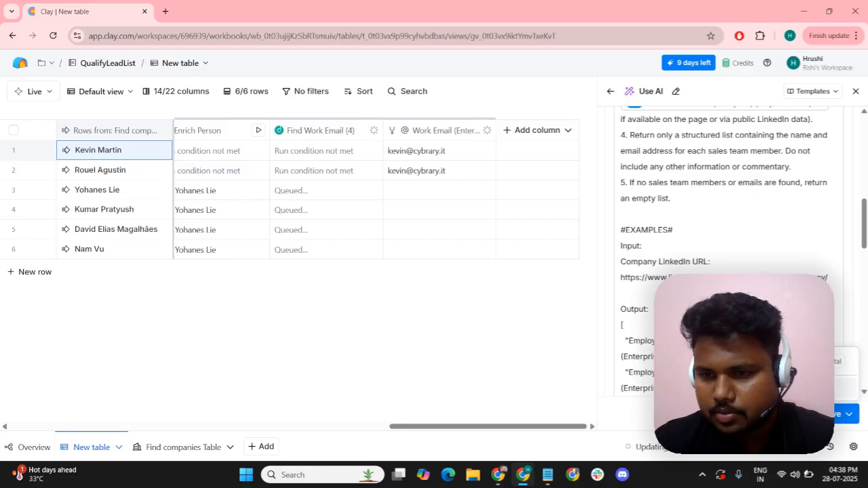
click(801, 388)
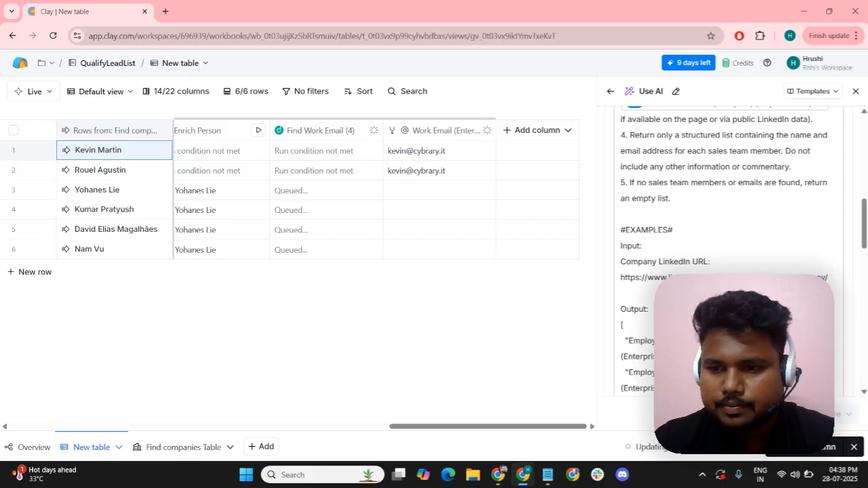
click(856, 92)
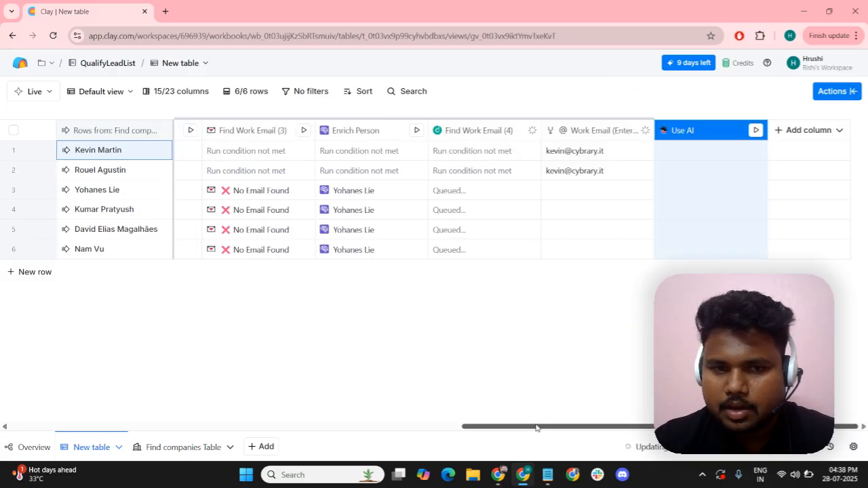
Check the email columns, collapsing and re-expanding the work email waterfall to examine each provider's email and validation results
mouse_move(539, 426)
mouse_down()
mouse_move(473, 432)
mouse_move(311, 421)
mouse_move(528, 426)
mouse_up()
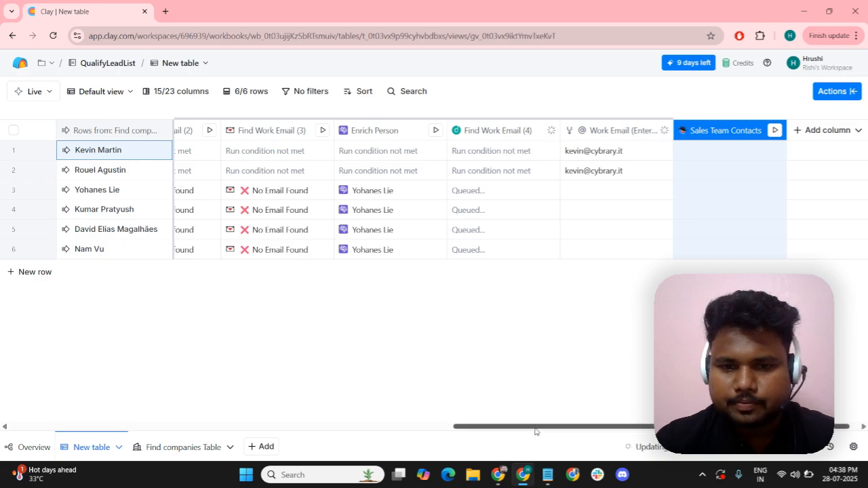
drag(535, 431, 343, 406)
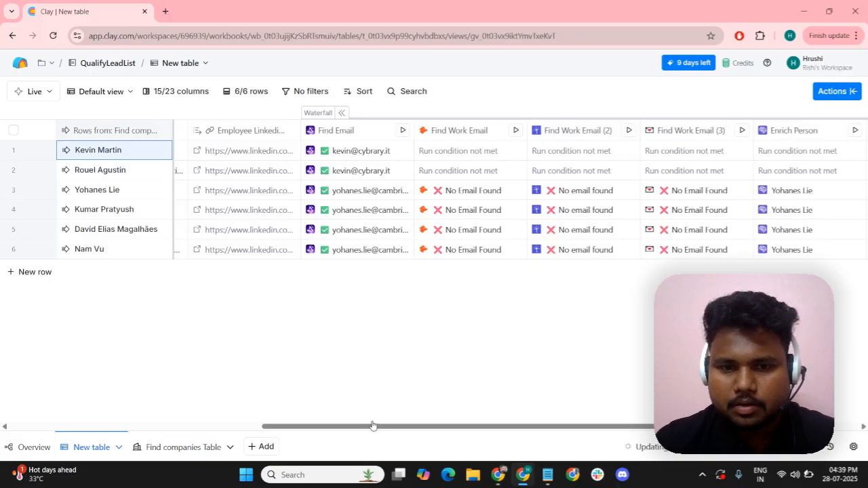
drag(370, 430, 465, 431)
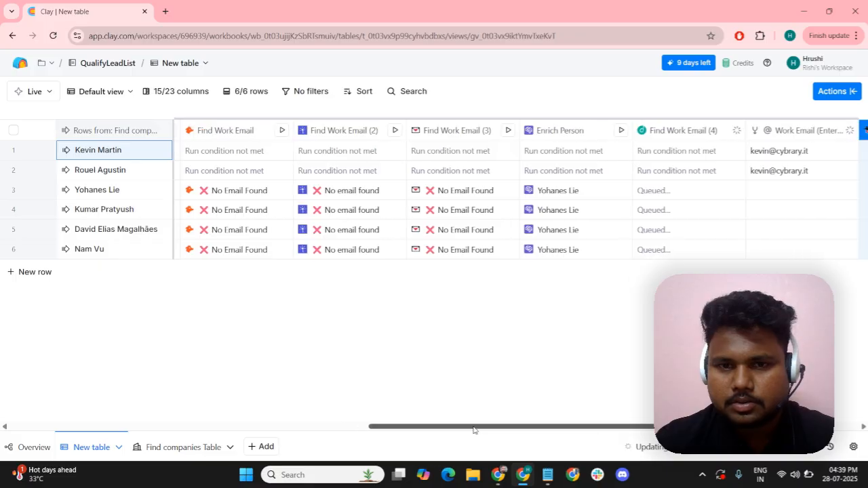
drag(379, 413, 329, 407)
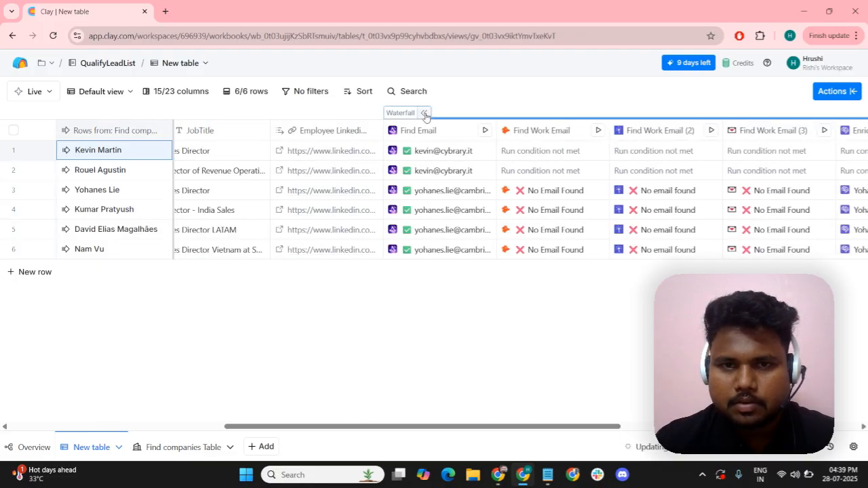
click(425, 114)
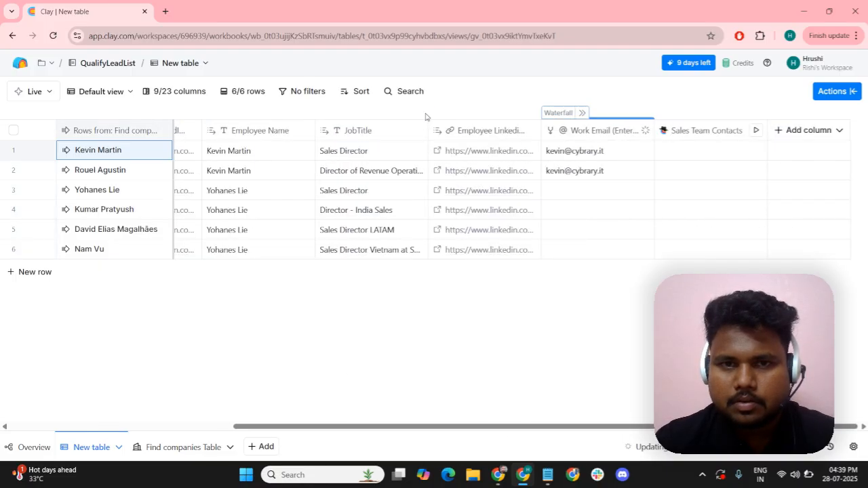
click(582, 114)
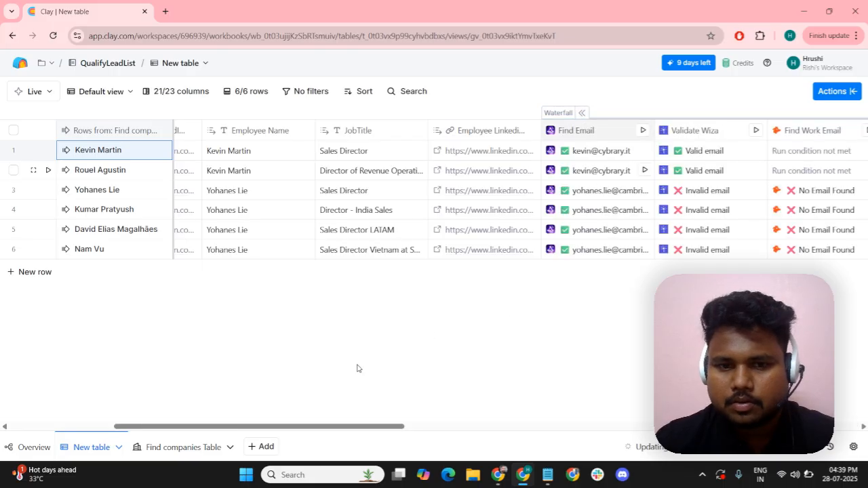
Examine each provider's find and validation results across the waterfall through to the final work email and Sales Team Contacts columns
drag(288, 426, 594, 437)
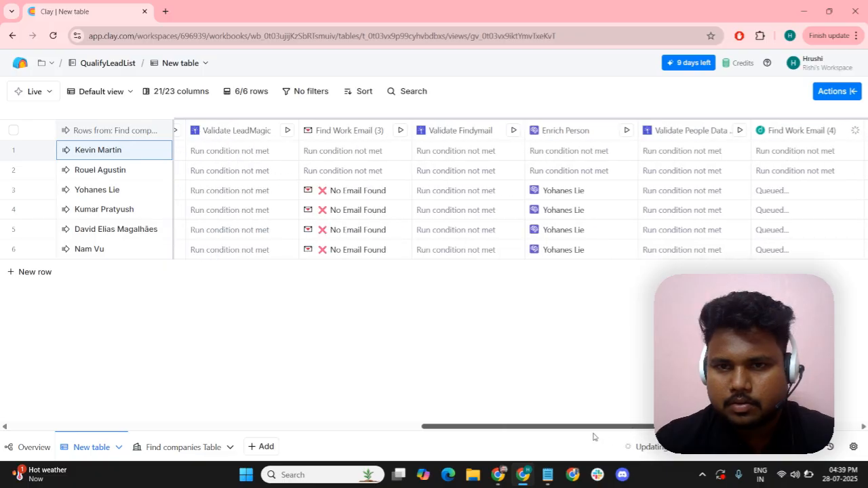
drag(594, 437, 369, 424)
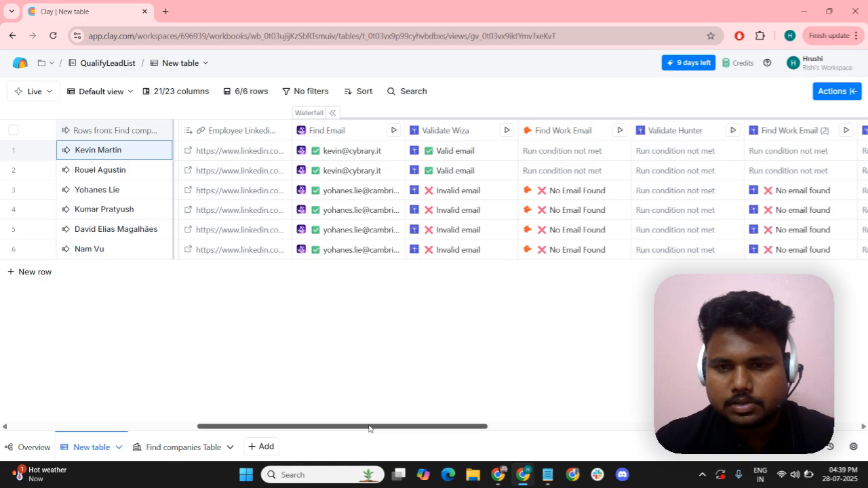
drag(369, 428, 433, 426)
scroll(434, 418, right, 2)
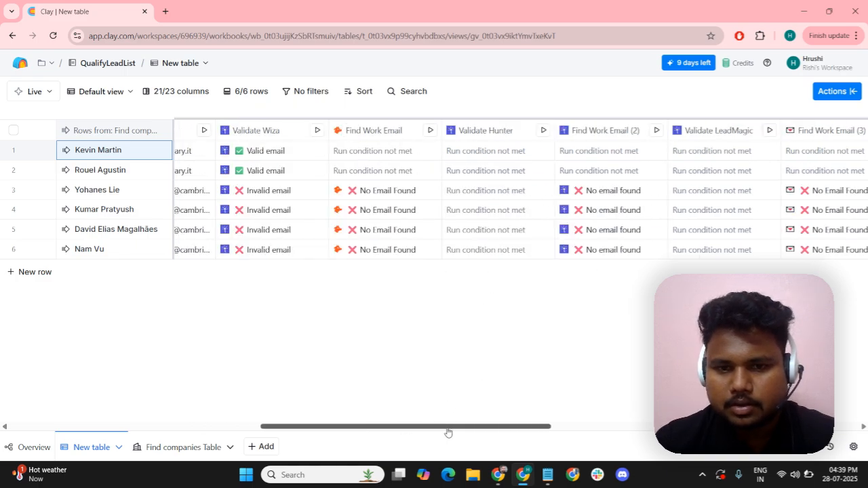
drag(450, 427, 710, 425)
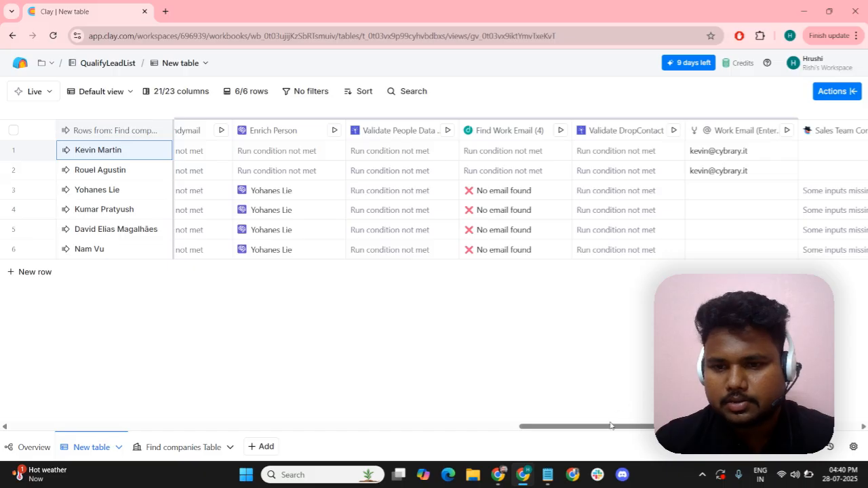
drag(613, 426, 662, 426)
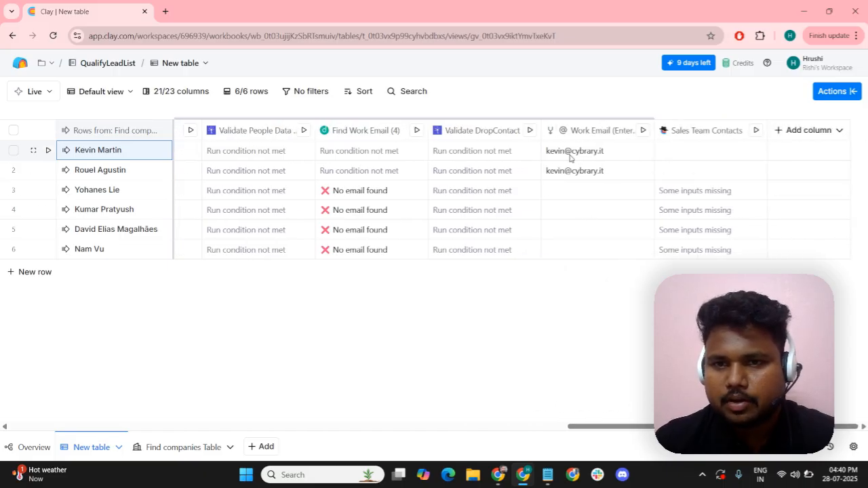
Rename the waterfall's output column "Work Email (Enterprise)" to "WorkEmail"
click(587, 130)
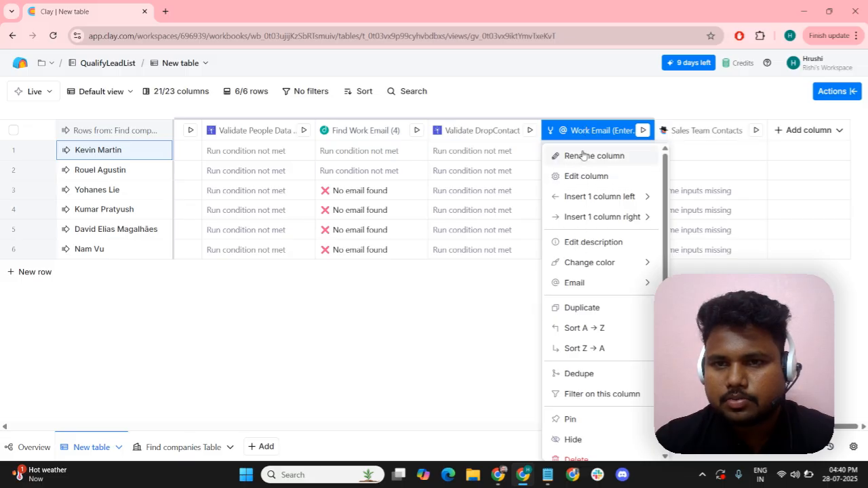
click(584, 155)
triple_click(620, 130)
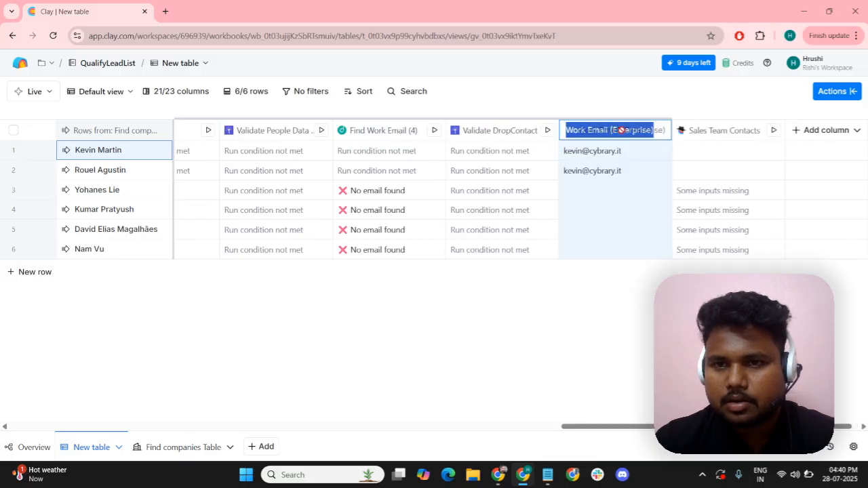
click(633, 130)
drag(653, 130, 613, 131)
key(BackSpace)
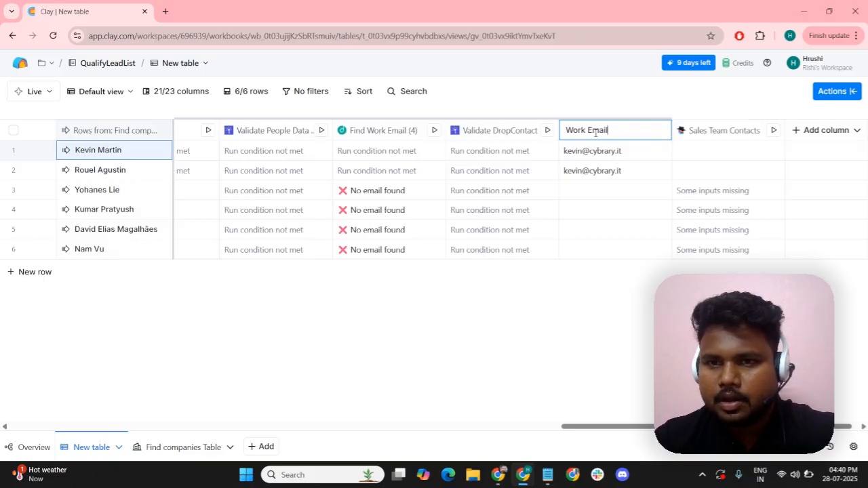
key(BackSpace)
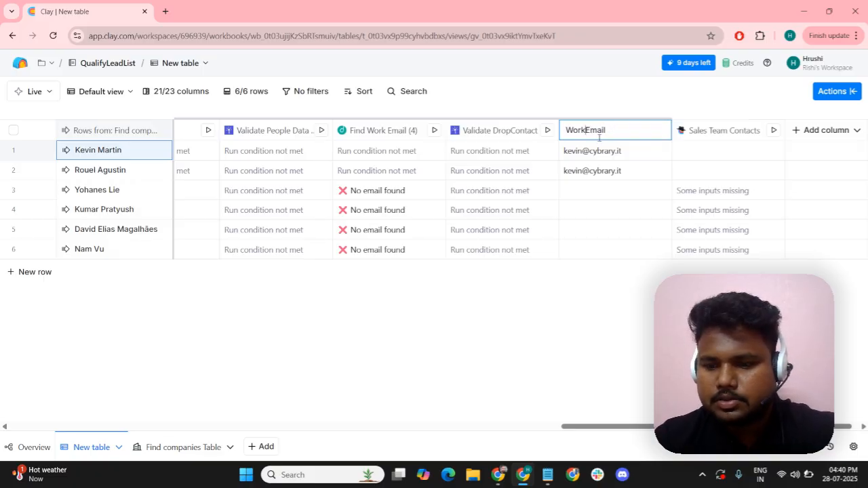
key(Return)
Check the WorkEmail cells in rows 3 to 6 for missing addresses
click(595, 190)
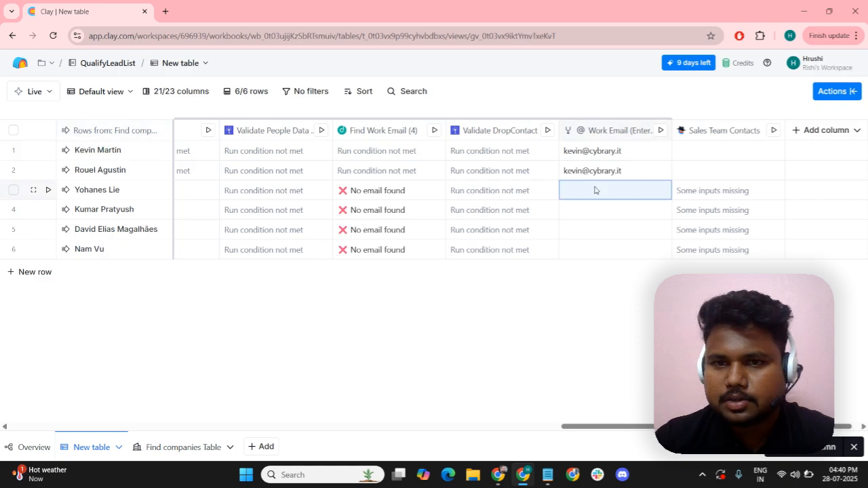
click(593, 217)
click(592, 230)
click(589, 257)
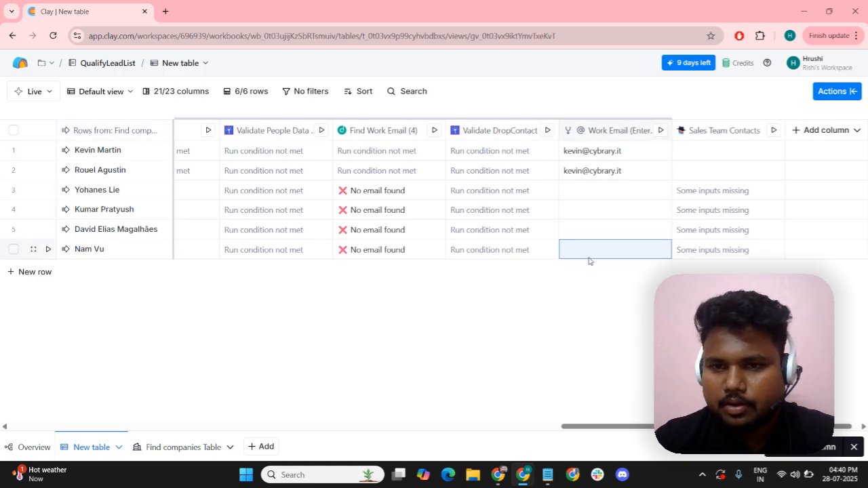
click(581, 192)
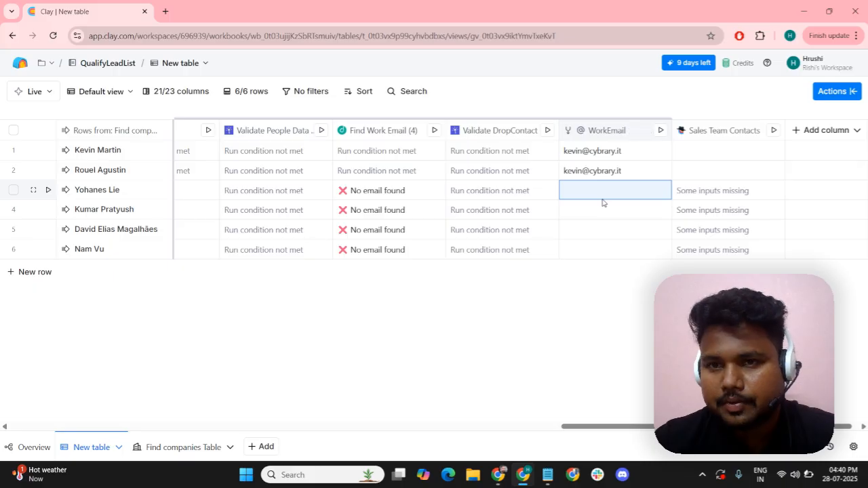
key(Down)
key(Down)
key(Down)
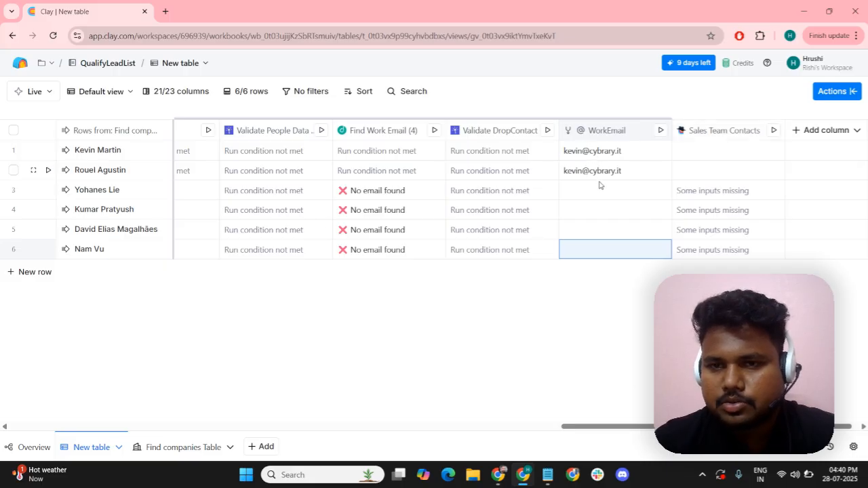
Generate and save a run condition for the Sales Team Contacts column: "Run only if WorkEmail (output column) is not empty"
click(725, 133)
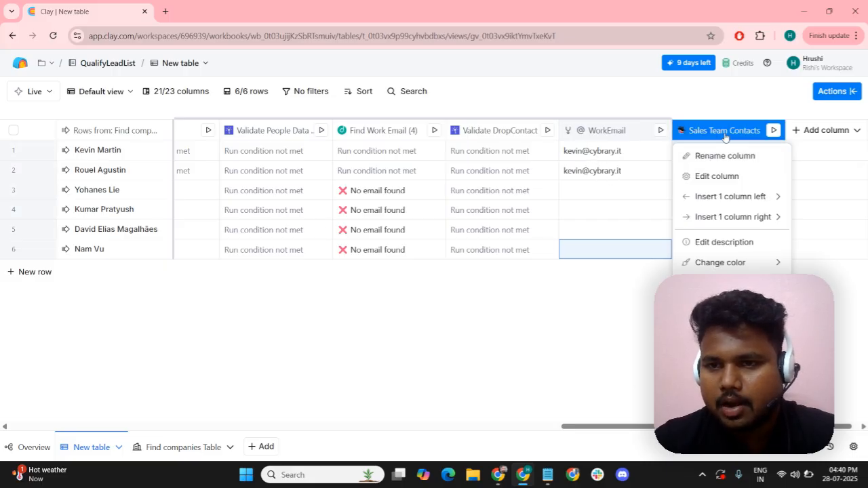
click(710, 177)
scroll(732, 272, down, 10)
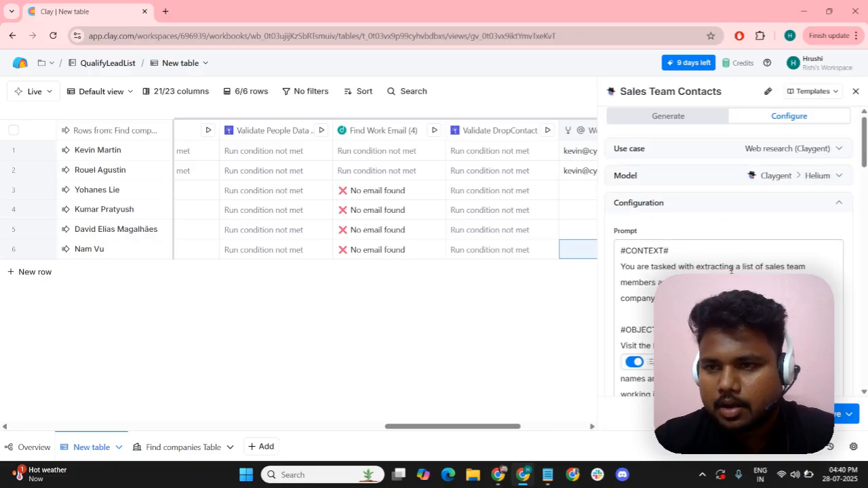
scroll(732, 271, down, 5)
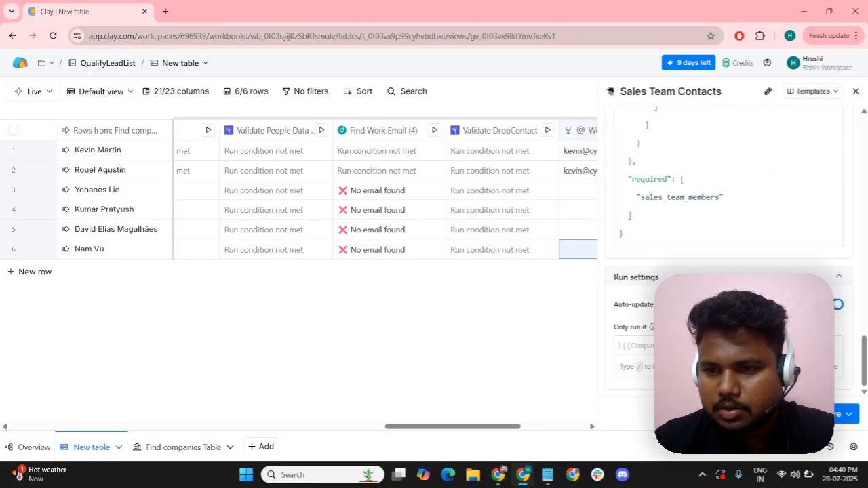
click(822, 327)
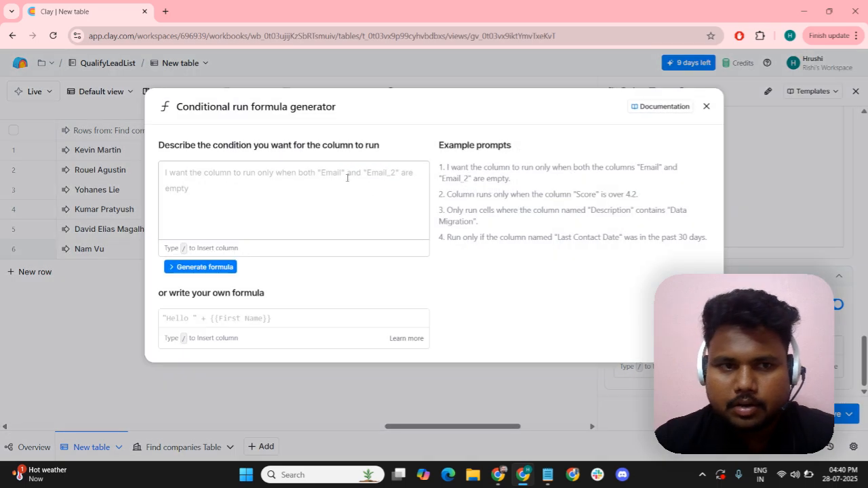
click(314, 173)
text(Run )
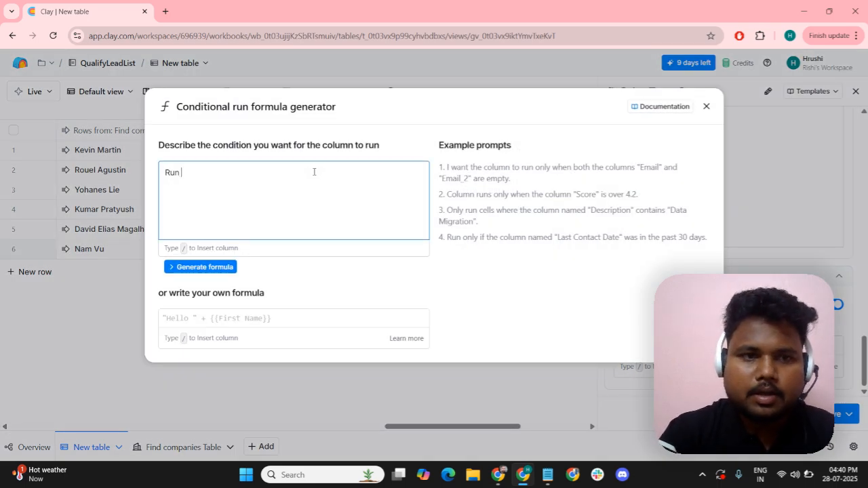
text(only i)
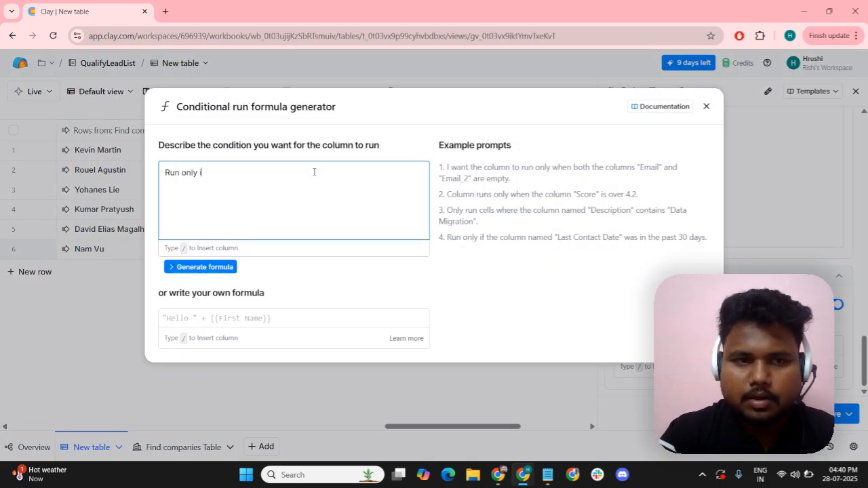
text(f /wor)
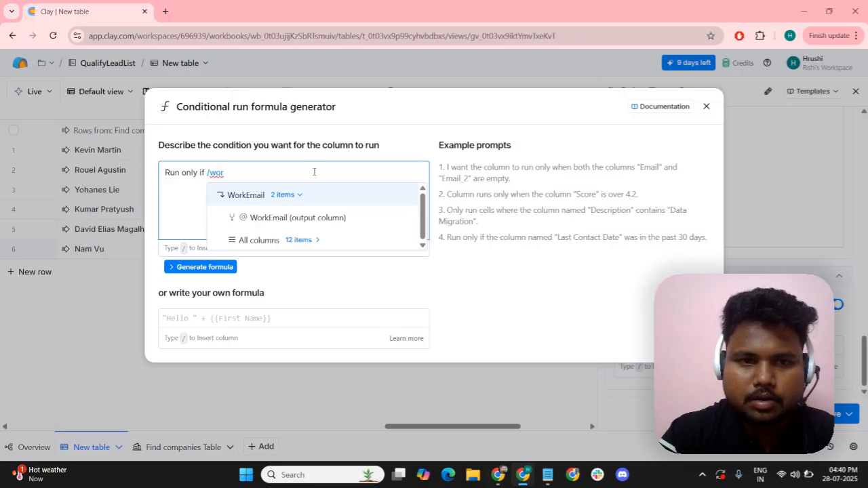
click(345, 218)
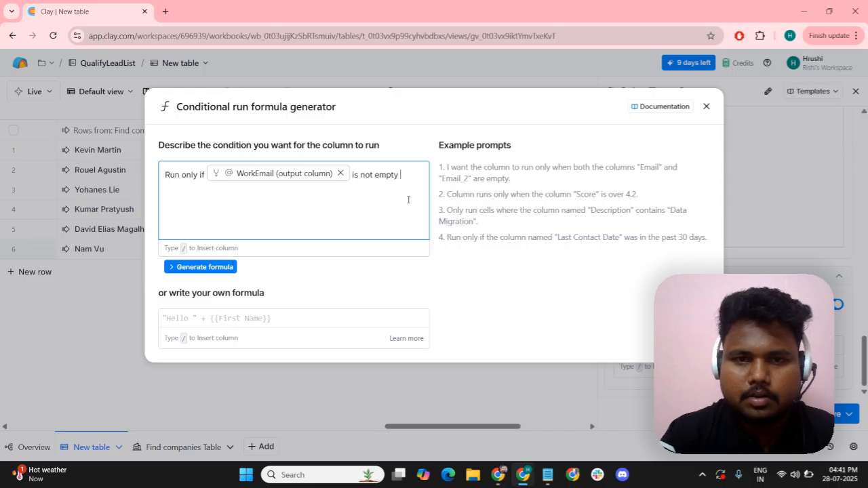
click(204, 267)
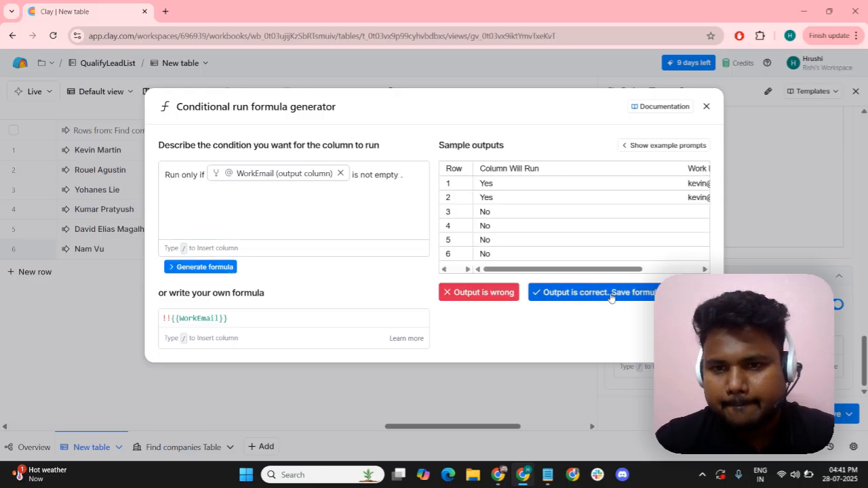
click(611, 296)
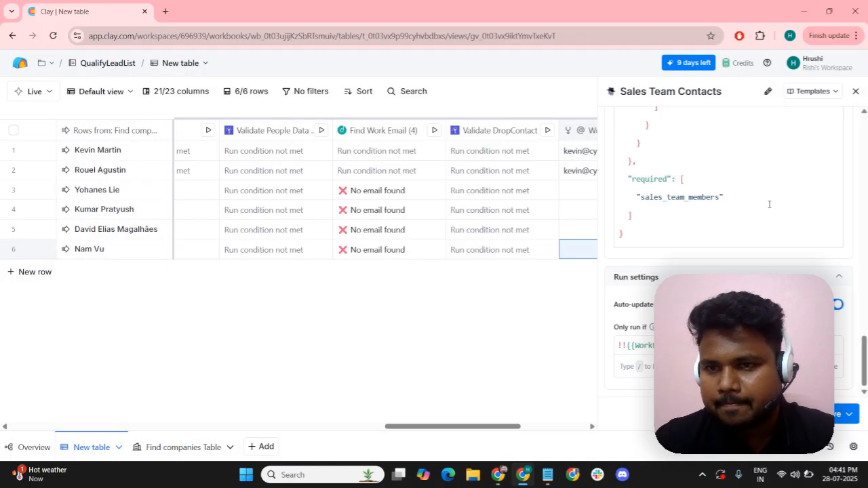
Set the Sales Team Contacts column's model to OpenAI > GPT 4o Mini, then save and run the column
scroll(769, 204, up, 15)
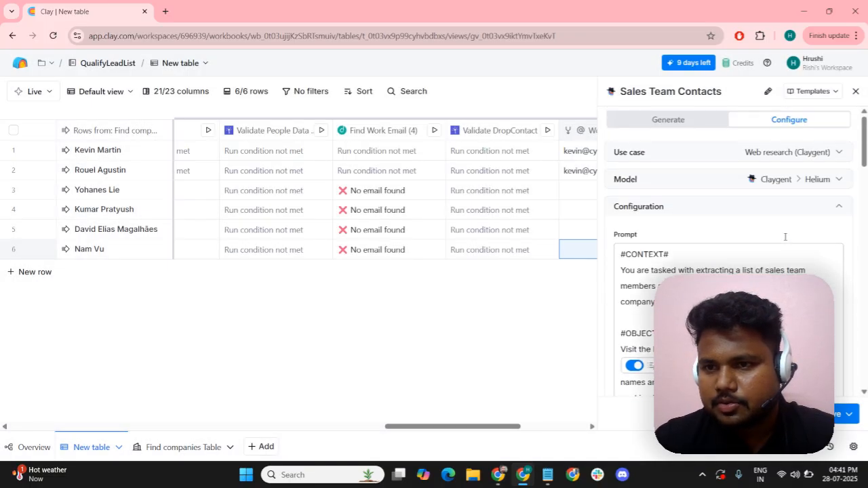
click(704, 180)
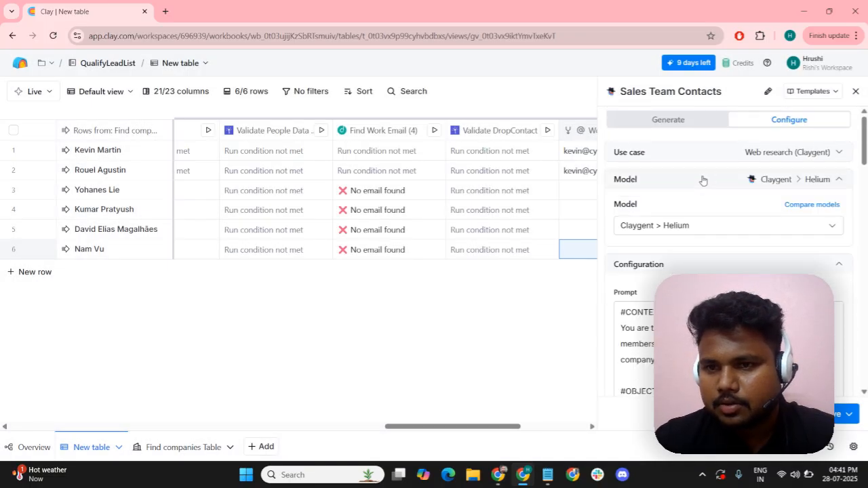
click(722, 227)
scroll(726, 339, down, 1)
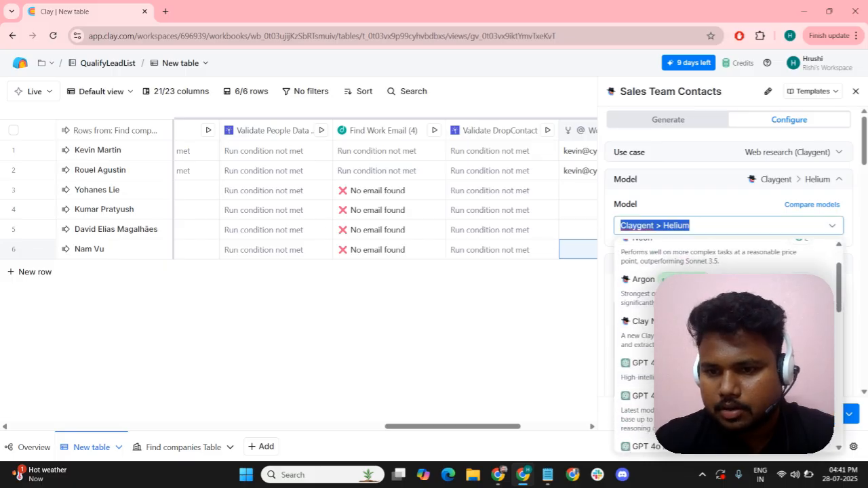
click(733, 446)
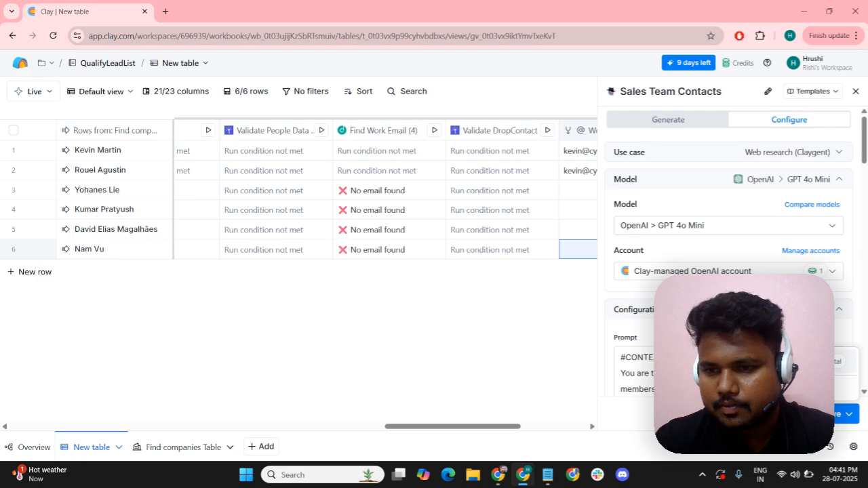
drag(467, 427, 496, 432)
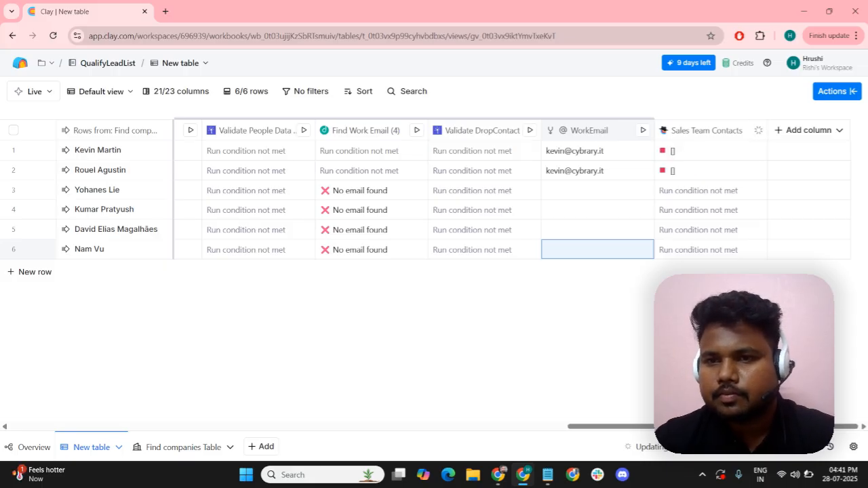
Change the Sales Team Contacts run condition to "Run only if WorkEmail (output column) is empty", save the generated formula and rerun the column
click(698, 135)
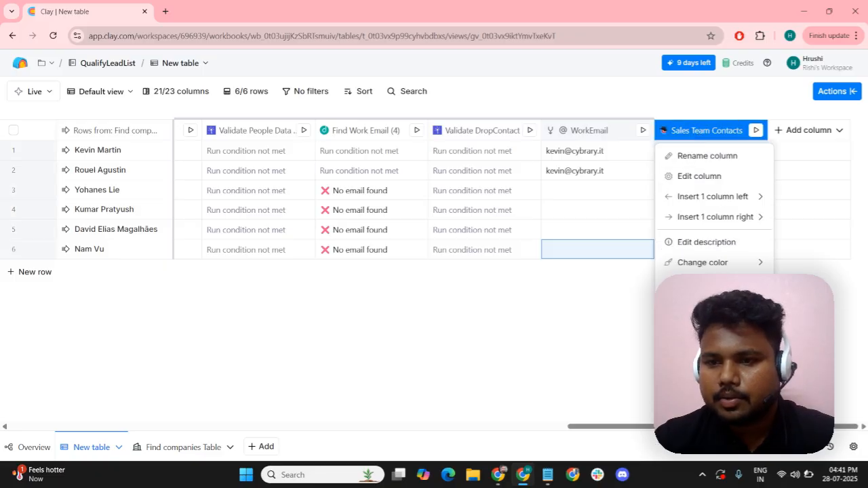
click(691, 177)
scroll(729, 251, down, 15)
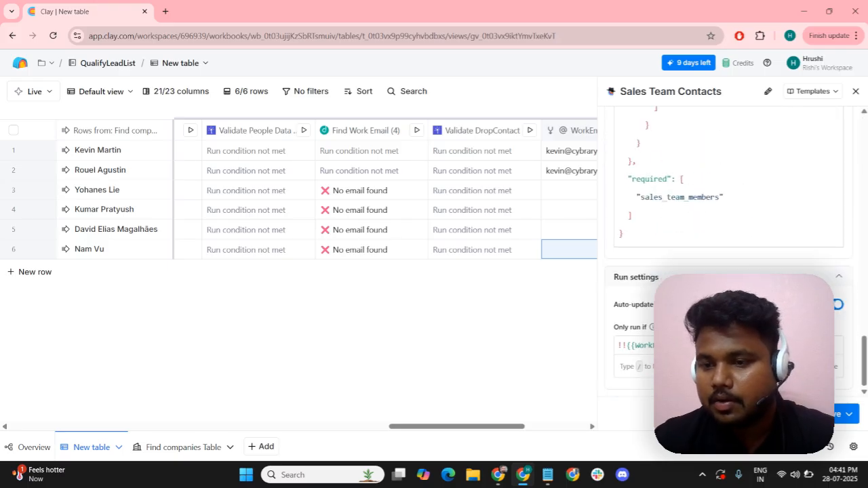
click(817, 327)
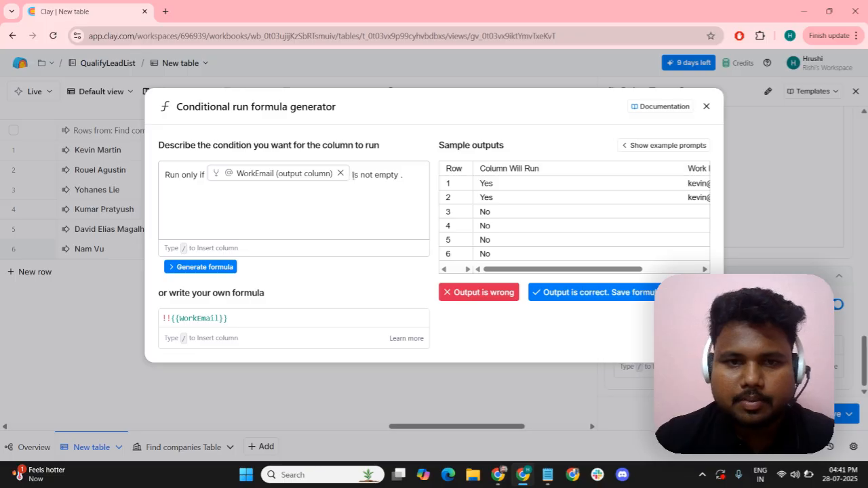
double_click(369, 174)
key(BackSpace)
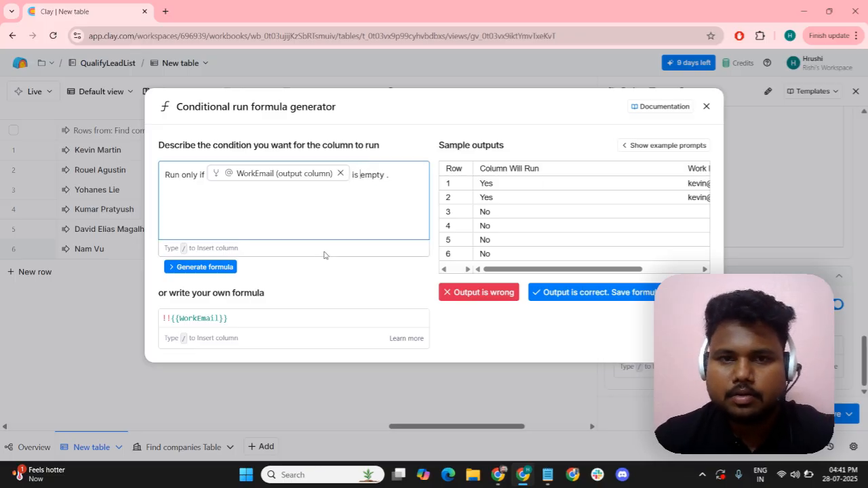
click(202, 267)
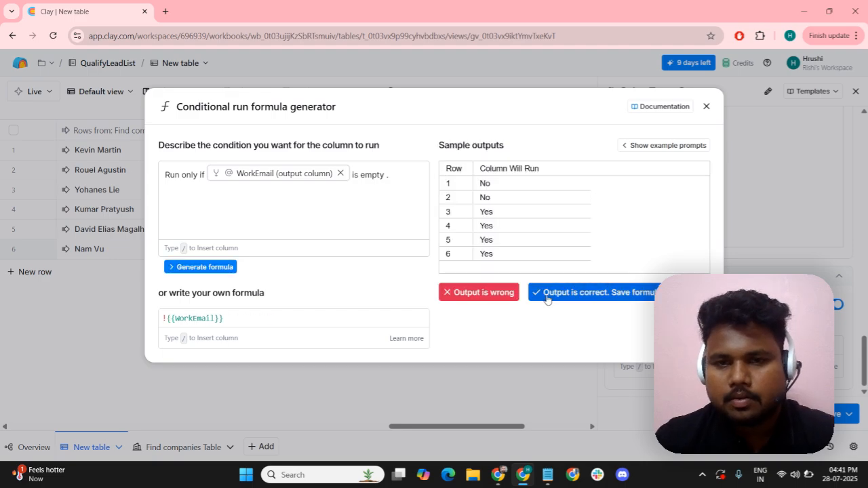
click(581, 293)
click(828, 414)
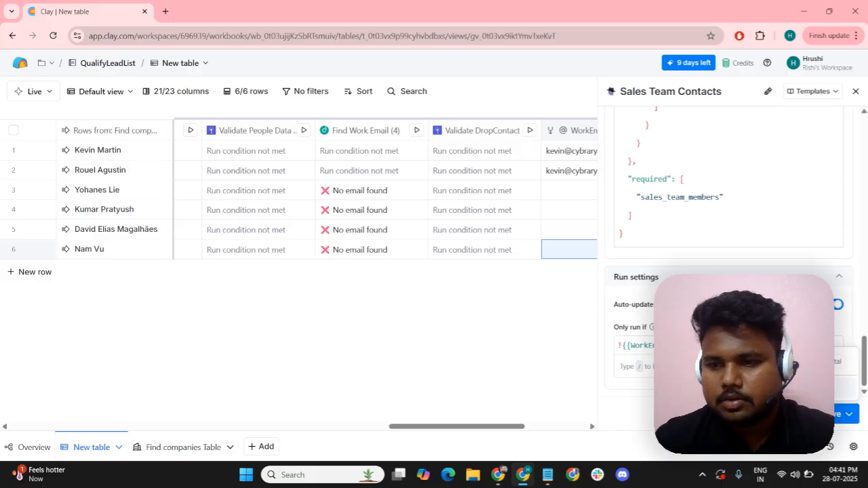
click(773, 362)
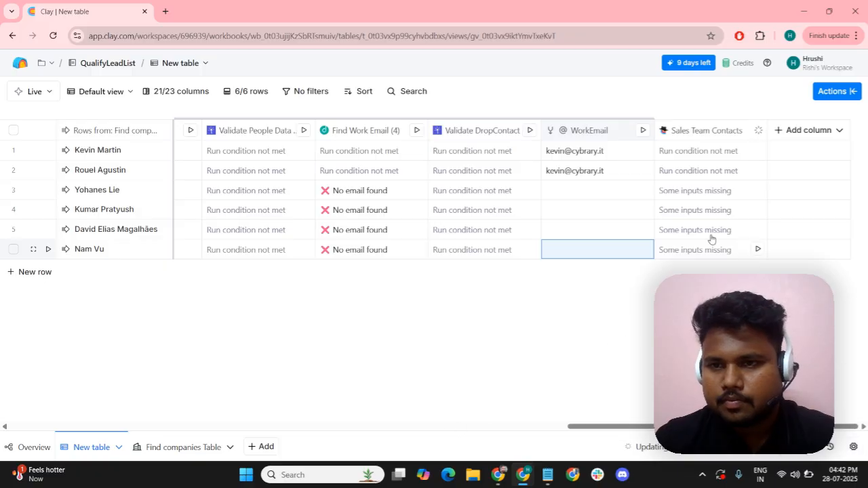
Examine the missing-input error details of the Sales Team Contacts cell in row 3
click(682, 194)
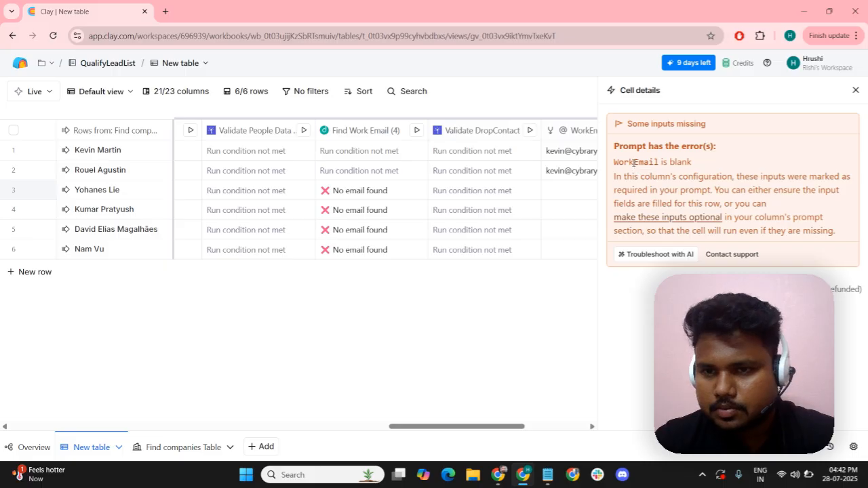
drag(629, 163, 711, 190)
click(684, 162)
click(711, 191)
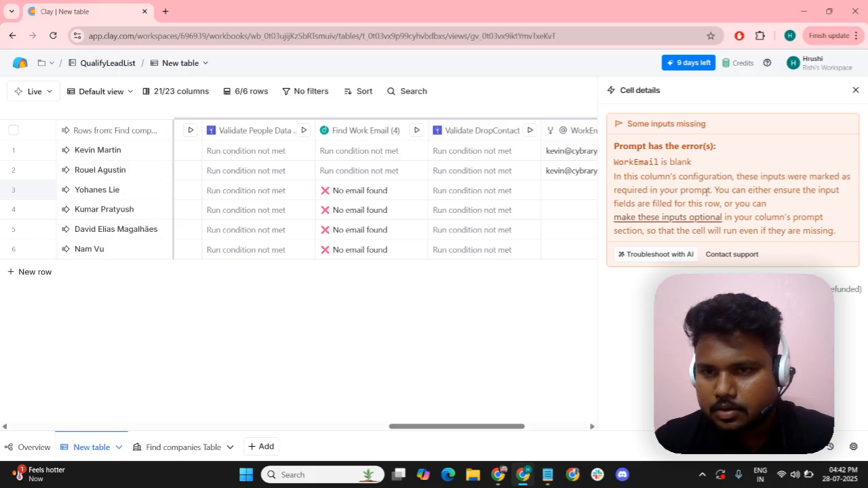
Remove the WorkEmail reference from instruction 3 of the Sales Team Contacts prompt
click(654, 220)
scroll(681, 266, down, 3)
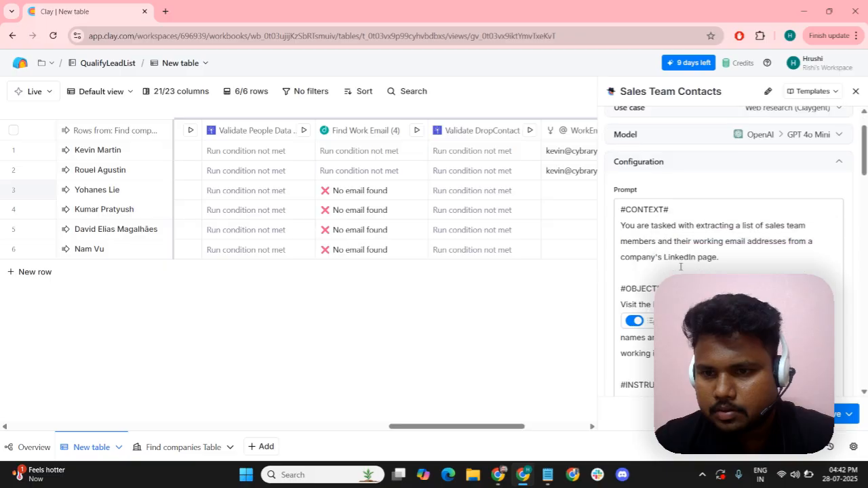
scroll(680, 266, down, 5)
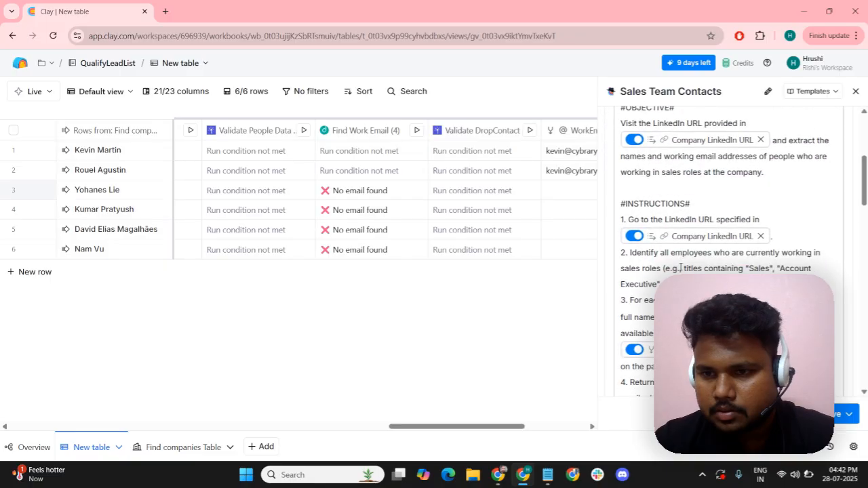
click(776, 237)
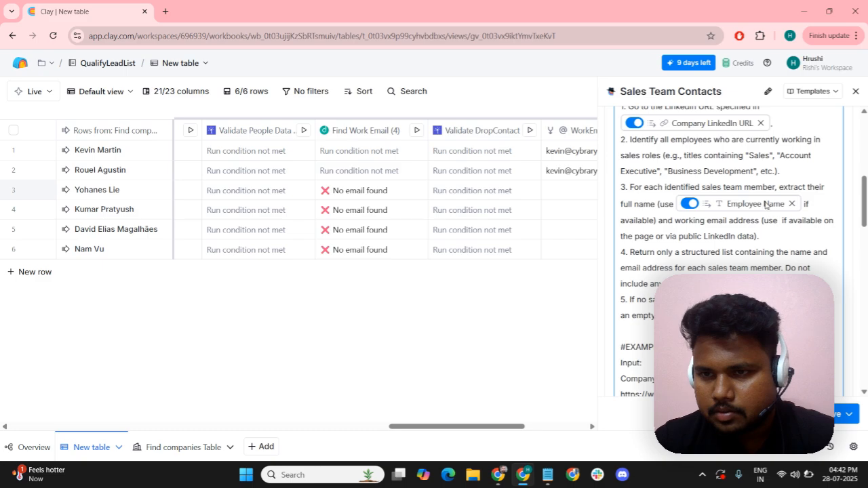
Open the Claygent prompt generator from the existing prompt and delete all of instruction 3 about extracting full name and working email address
scroll(788, 269, down, 2)
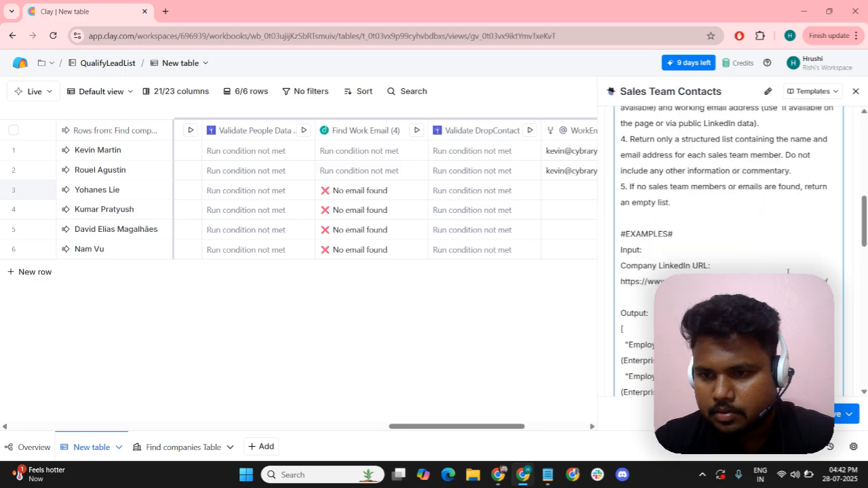
scroll(788, 272, down, 5)
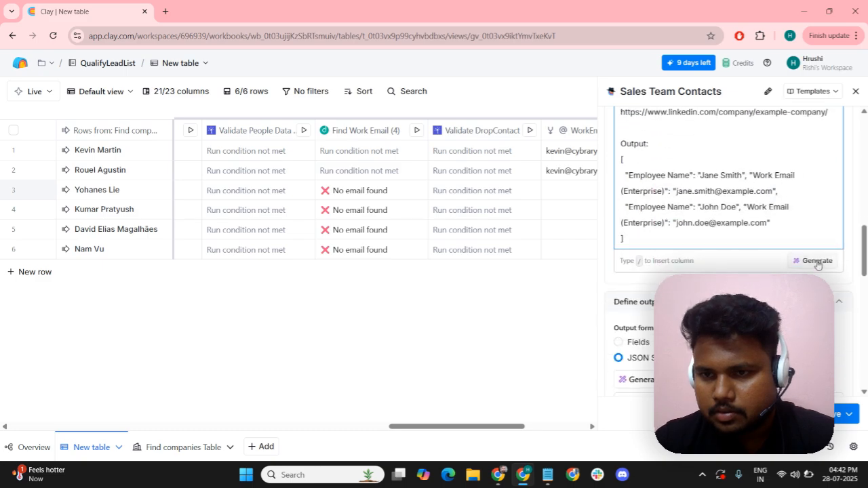
click(818, 262)
scroll(391, 267, down, 3)
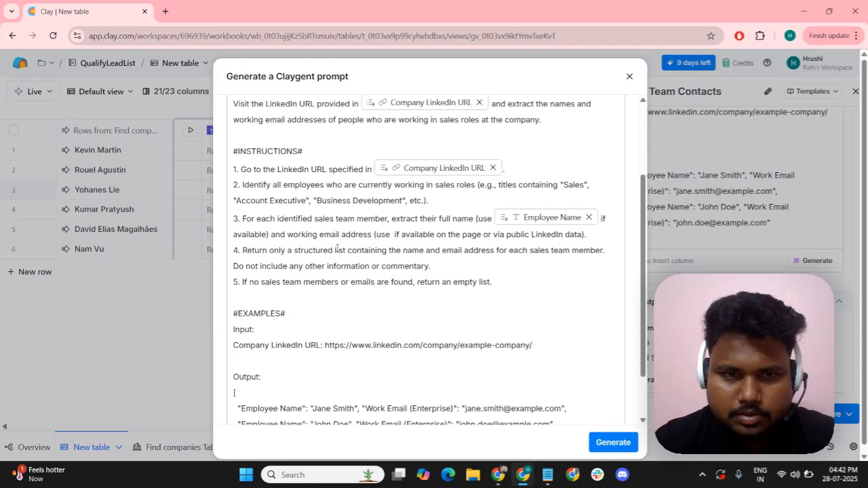
scroll(337, 248, down, 2)
scroll(337, 277, up, 5)
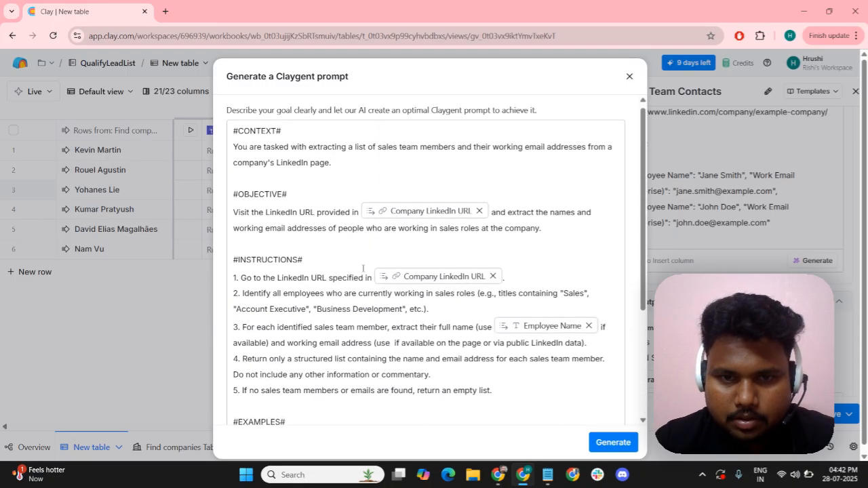
scroll(391, 265, down, 1)
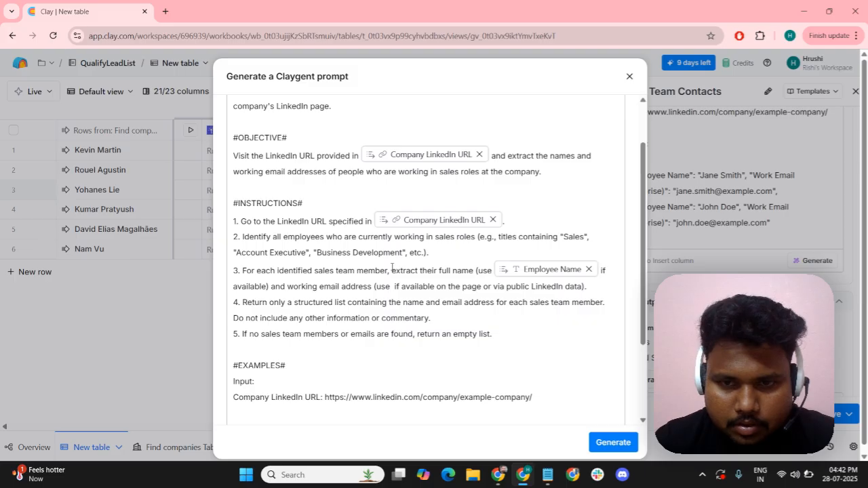
scroll(385, 272, down, 2)
scroll(385, 273, up, 1)
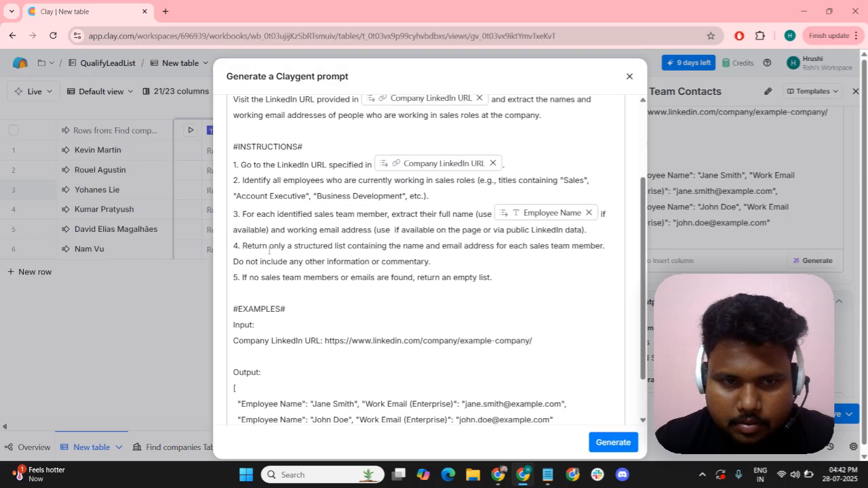
drag(245, 230, 545, 231)
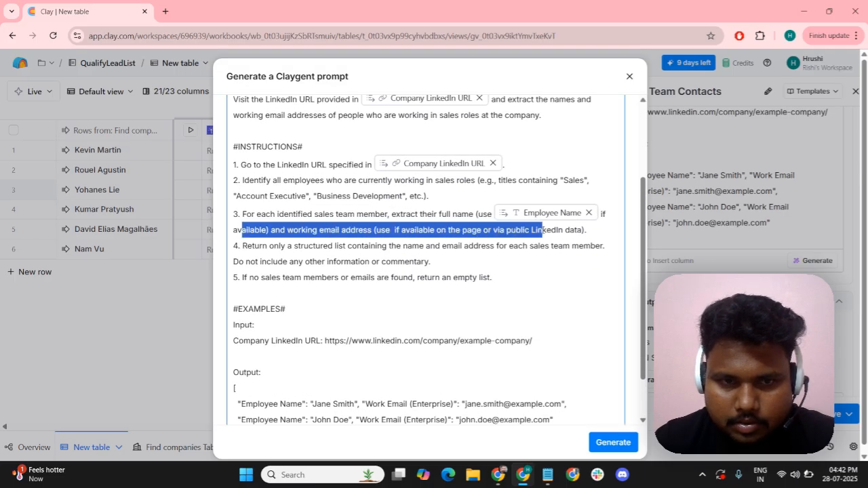
click(542, 230)
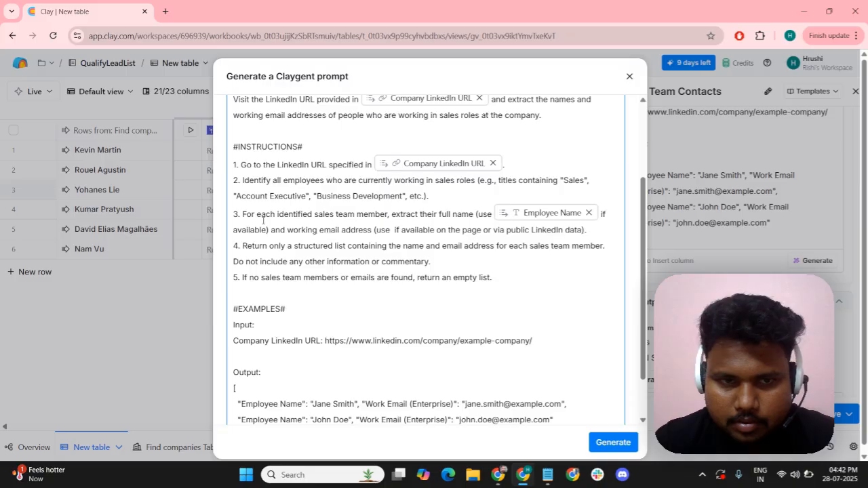
drag(600, 230, 223, 216)
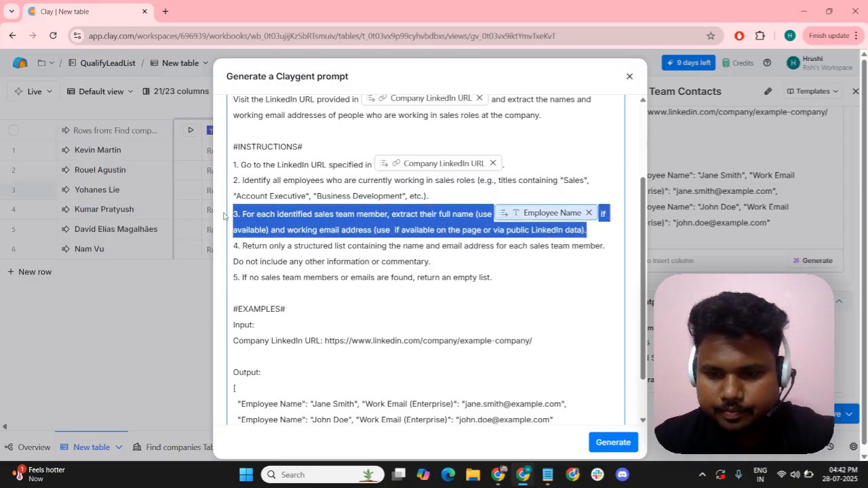
key(BackSpace)
key(BackSpace)
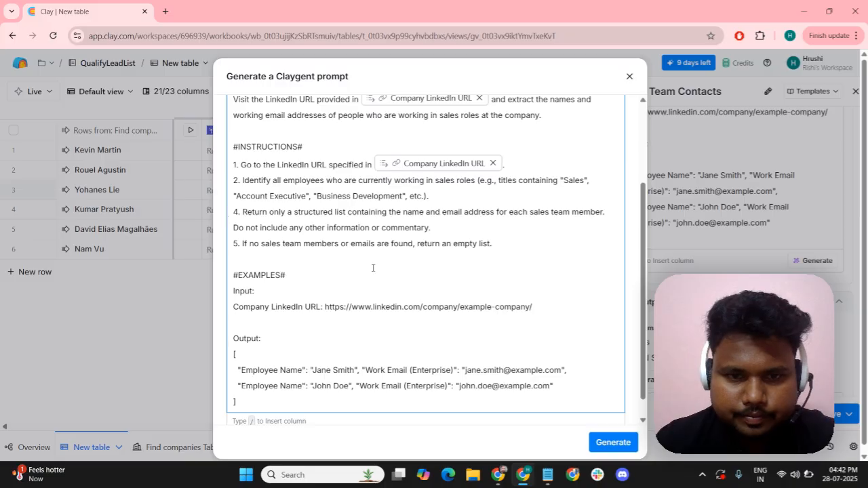
Generate a new Claygent prompt from the shortened text, review the suggested prompt and accept it
click(610, 442)
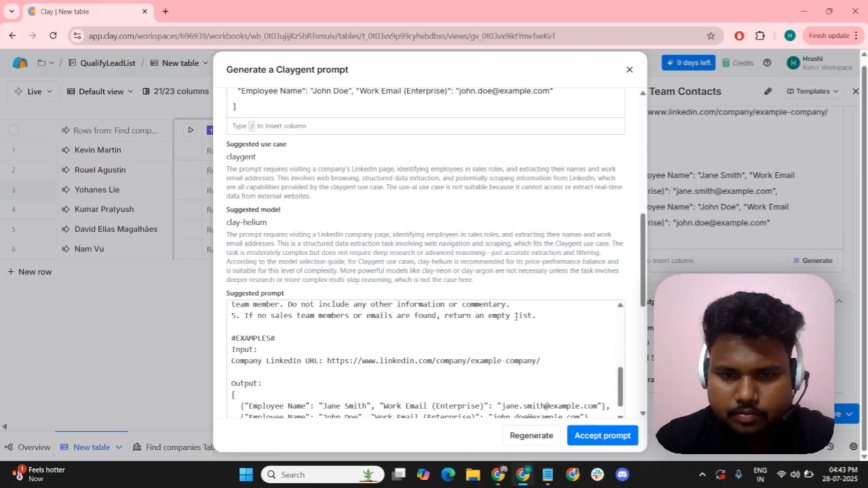
scroll(543, 320, down, 10)
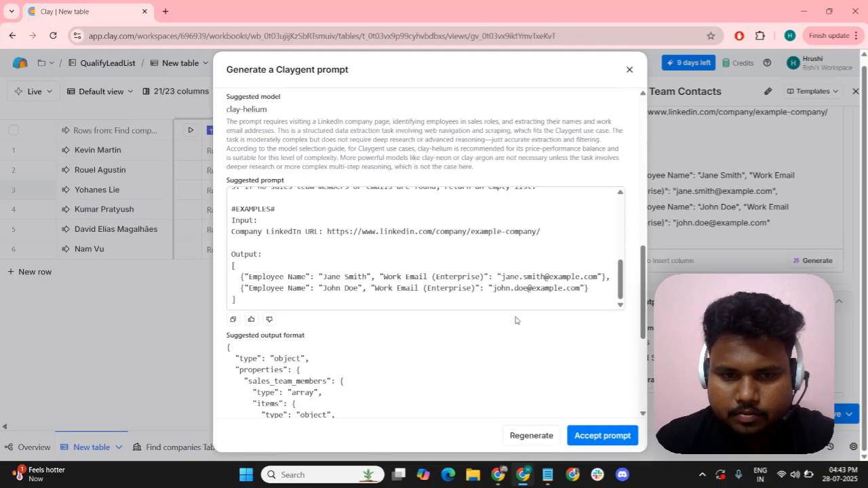
click(602, 435)
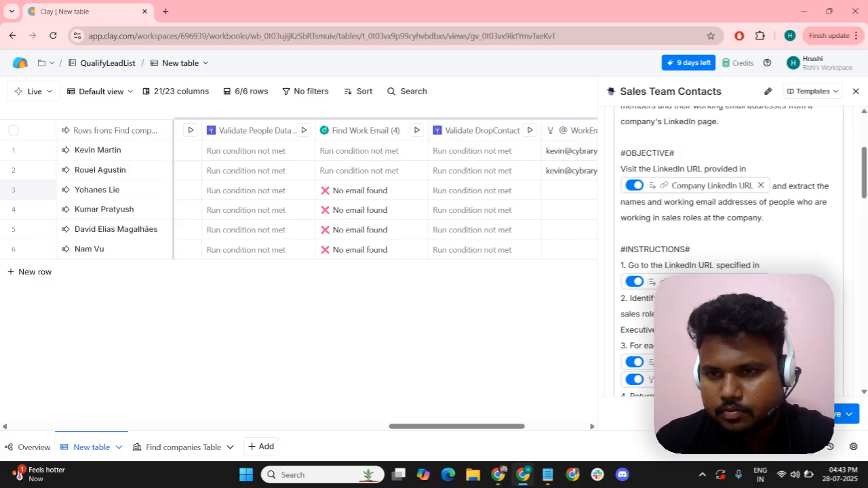
Set the Sales Team Contacts column's model back to OpenAI > GPT 4o Mini, then save and run the column
click(696, 181)
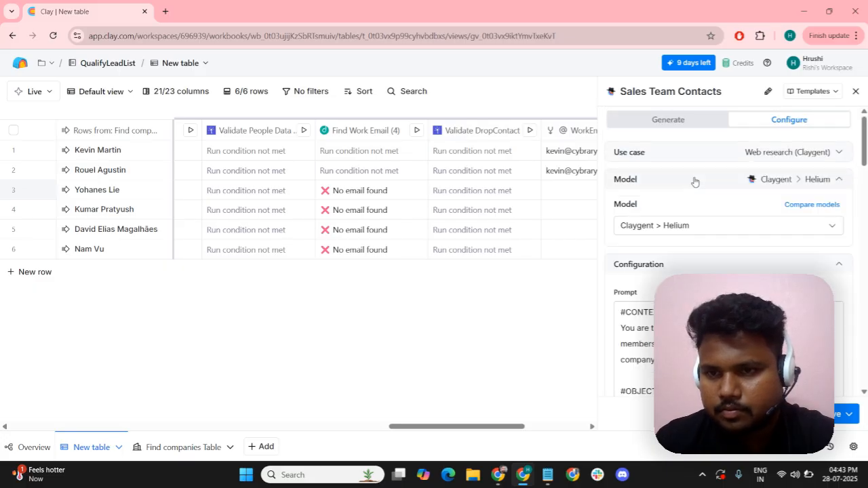
click(672, 226)
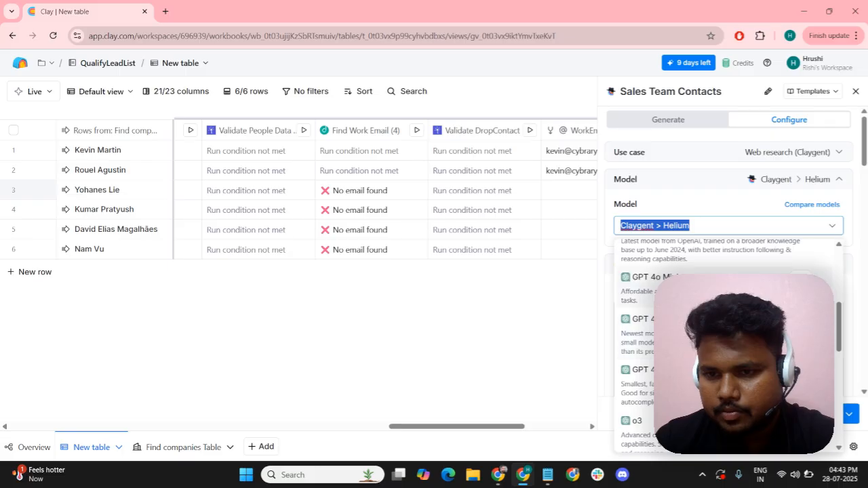
click(706, 288)
scroll(719, 292, down, 9)
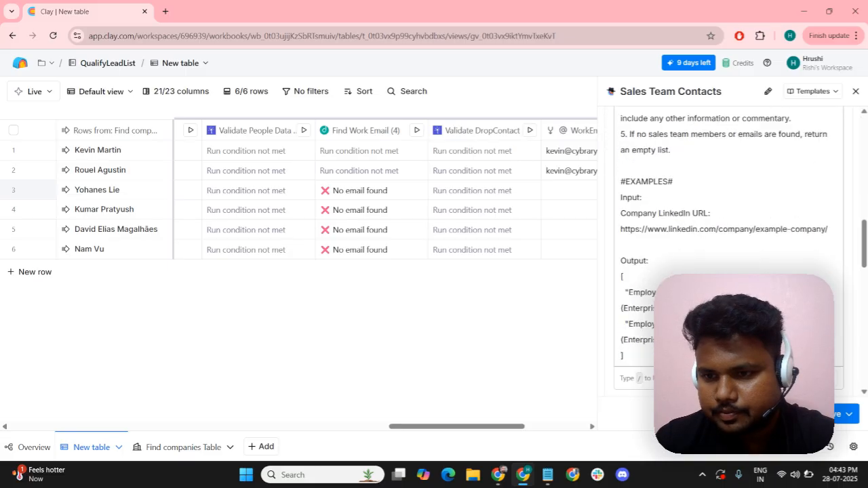
click(833, 416)
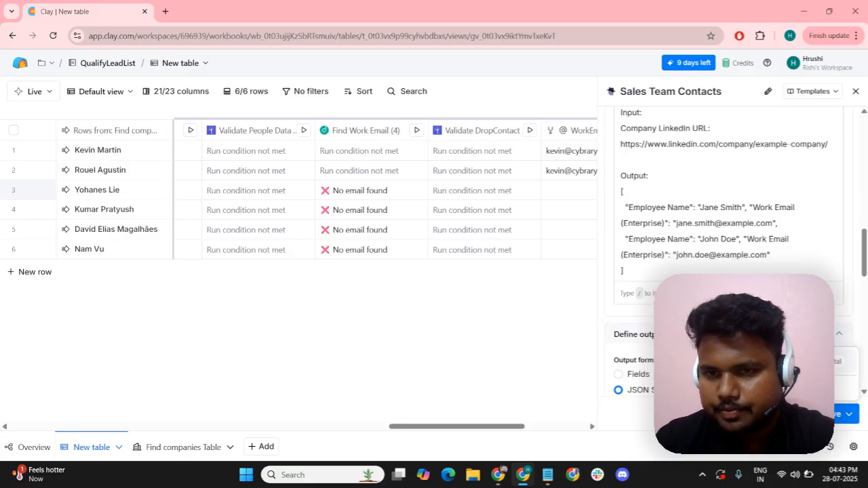
click(767, 361)
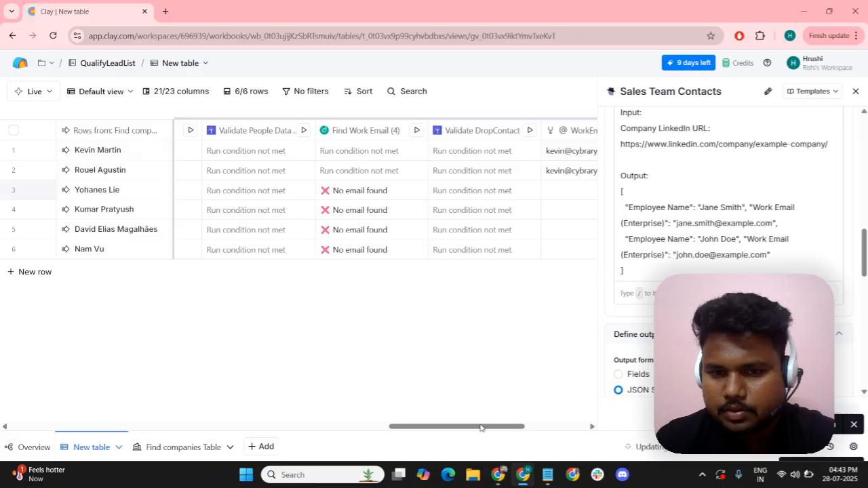
drag(483, 428, 549, 432)
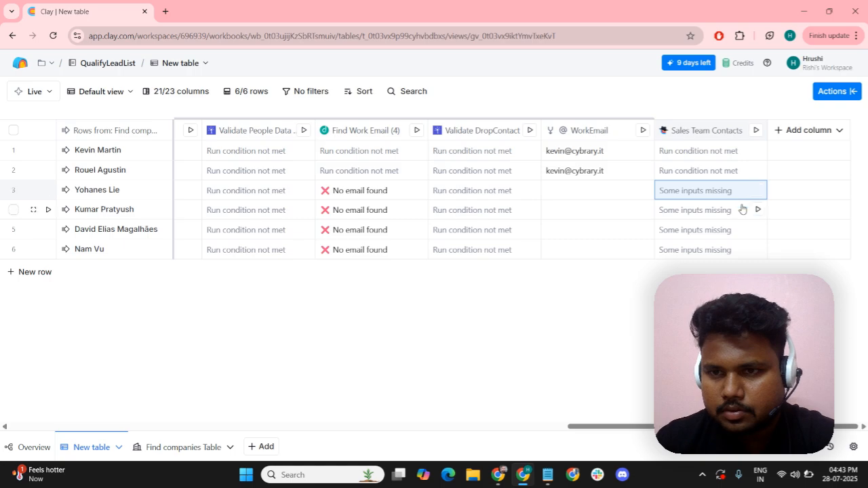
Remove the Employee Name and WorkEmail references from instruction 3 of the Sales Team Contacts prompt and save the column
click(718, 190)
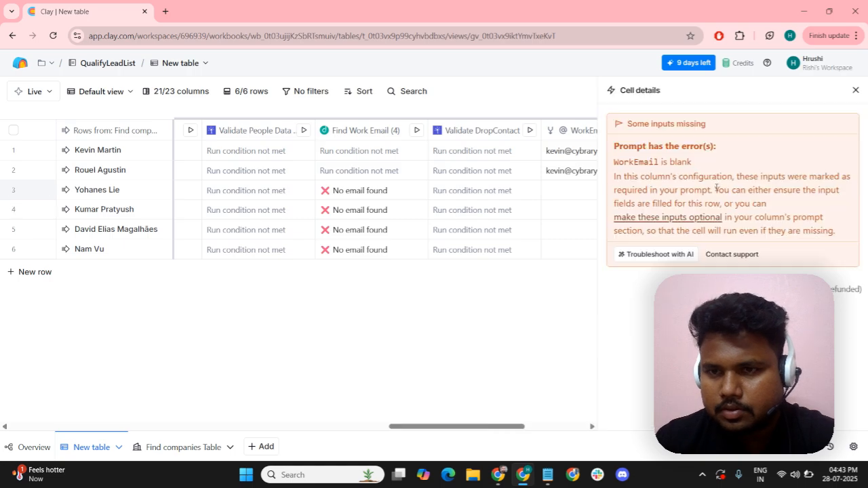
click(655, 217)
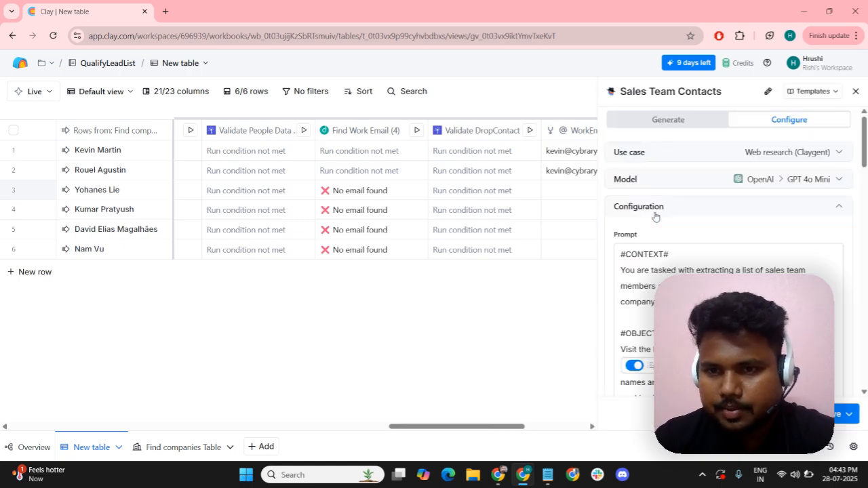
scroll(675, 251, down, 3)
scroll(684, 265, down, 3)
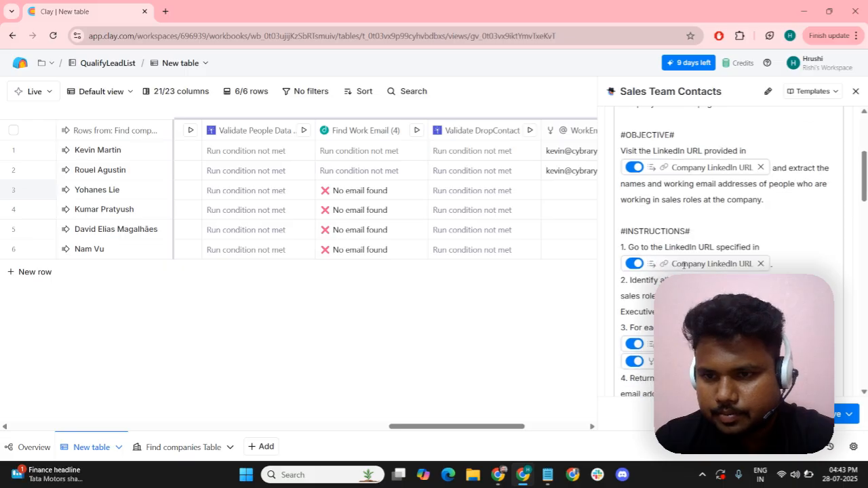
click(776, 278)
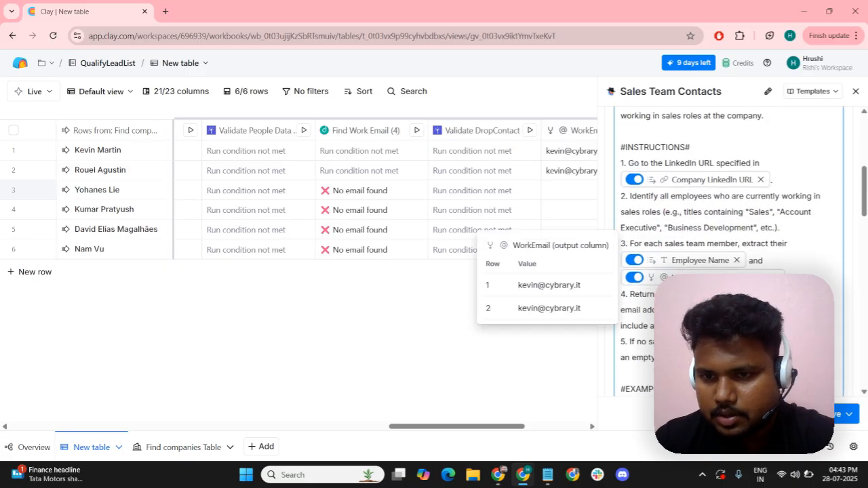
click(737, 262)
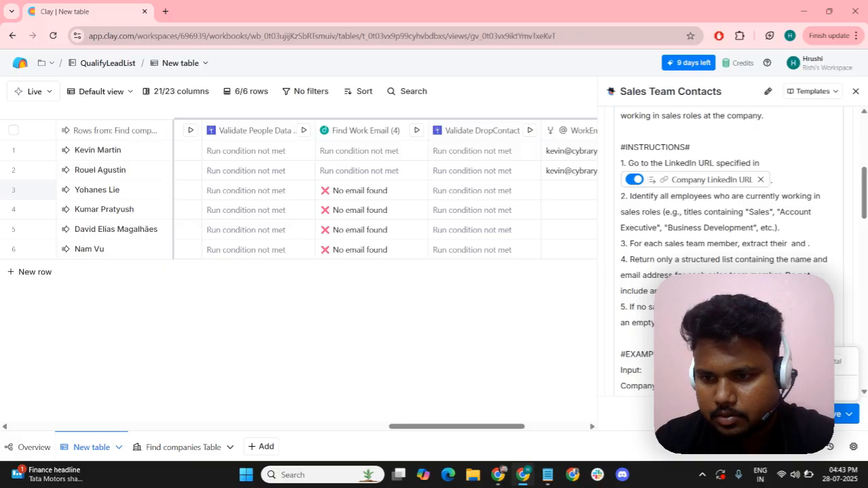
click(767, 361)
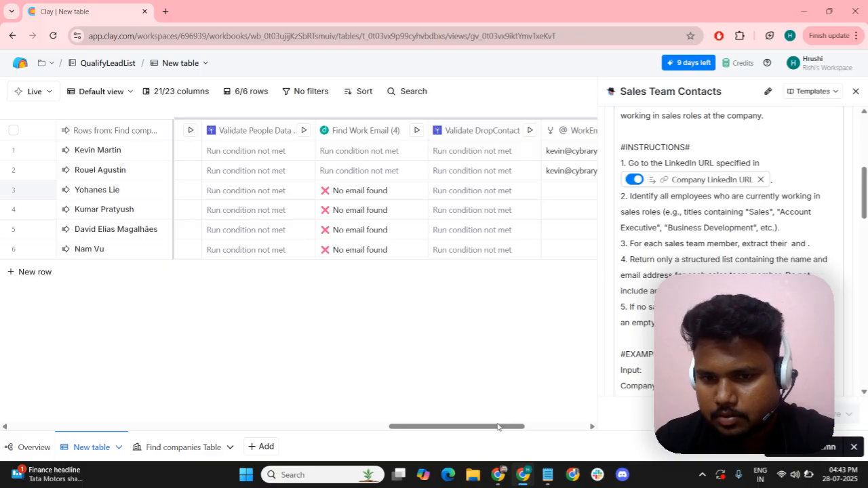
Run the Sales Team Contacts column with the edited prompt
drag(498, 427, 632, 430)
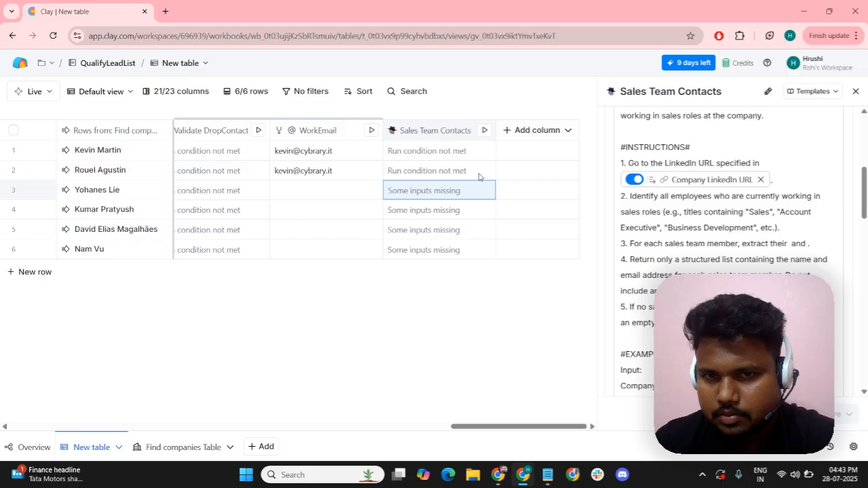
click(484, 131)
click(484, 130)
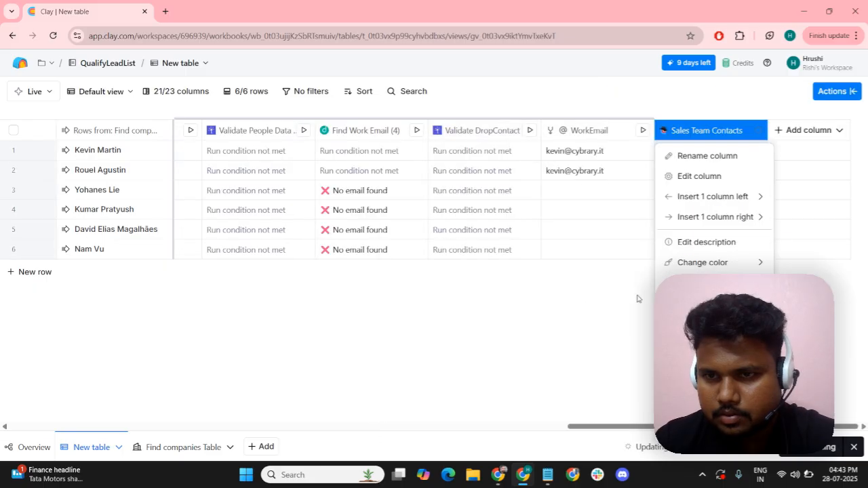
click(596, 303)
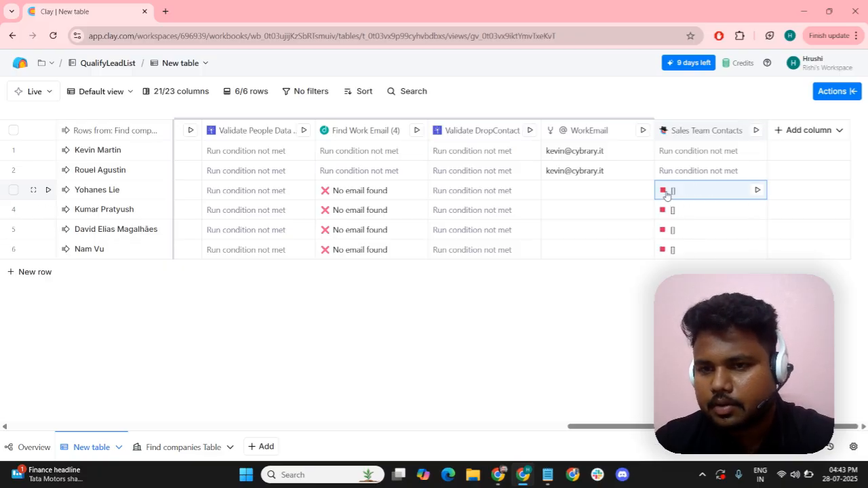
Inspect the Sales Team Contacts result in row 3, including its Steps Taken list
click(667, 195)
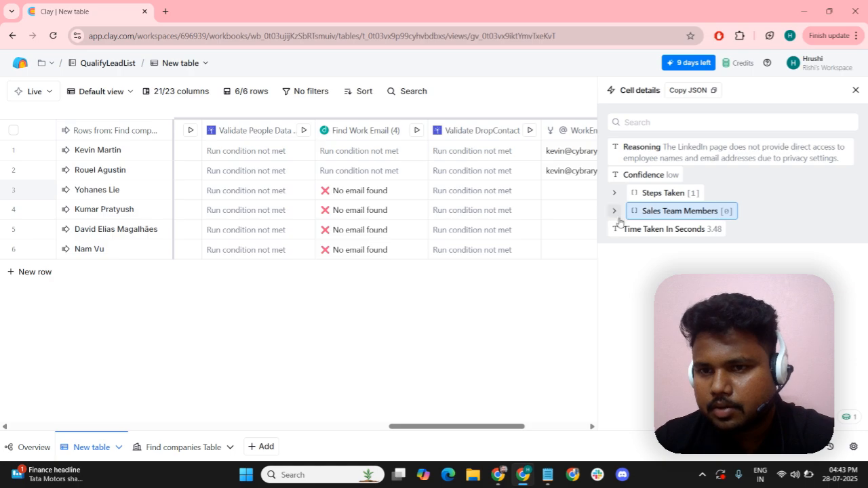
click(616, 195)
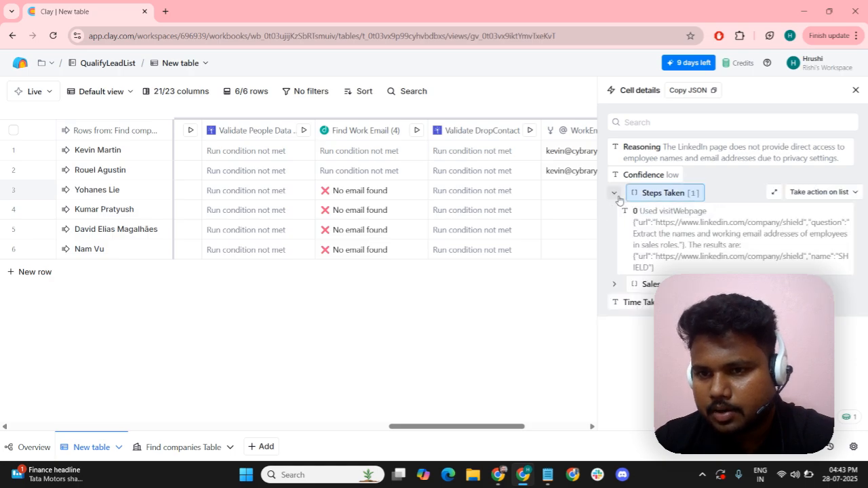
Close the row 3 cell details and open the Sales Team Contacts column's prompt for editing
click(617, 196)
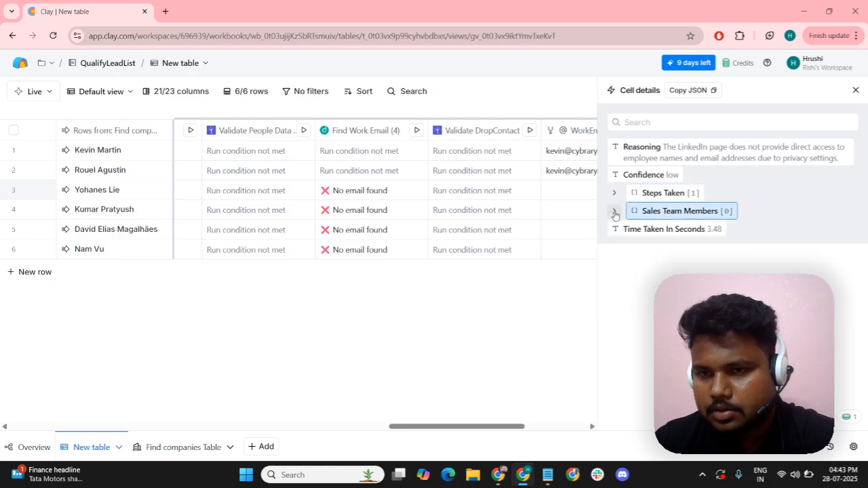
click(857, 90)
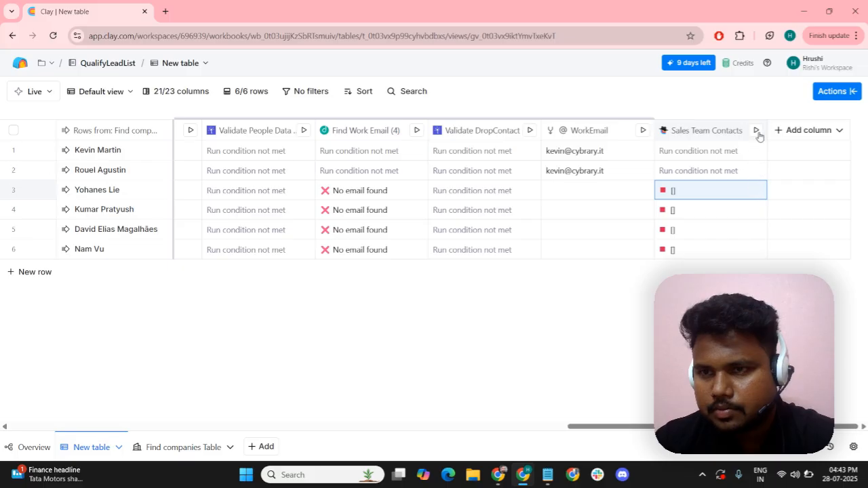
click(709, 133)
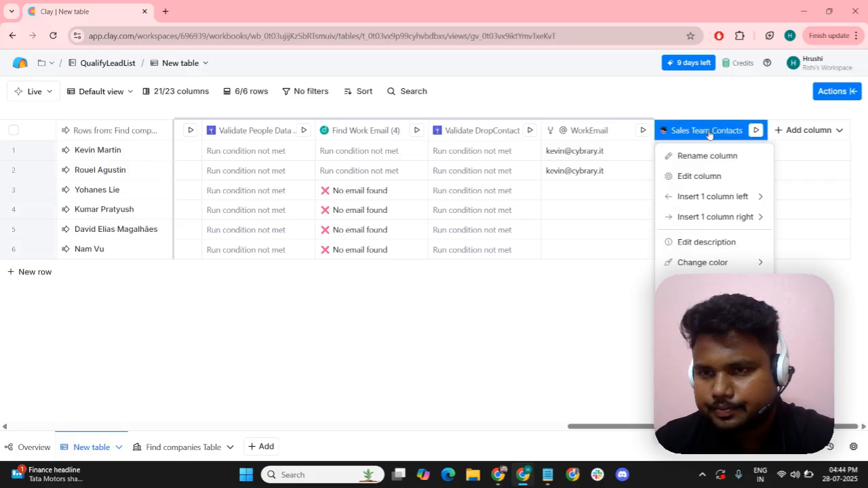
click(688, 176)
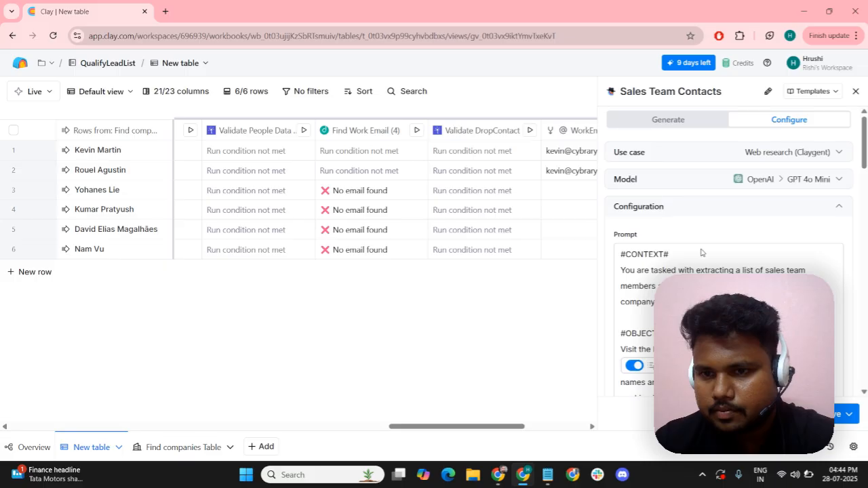
scroll(701, 252, down, 10)
scroll(701, 251, up, 5)
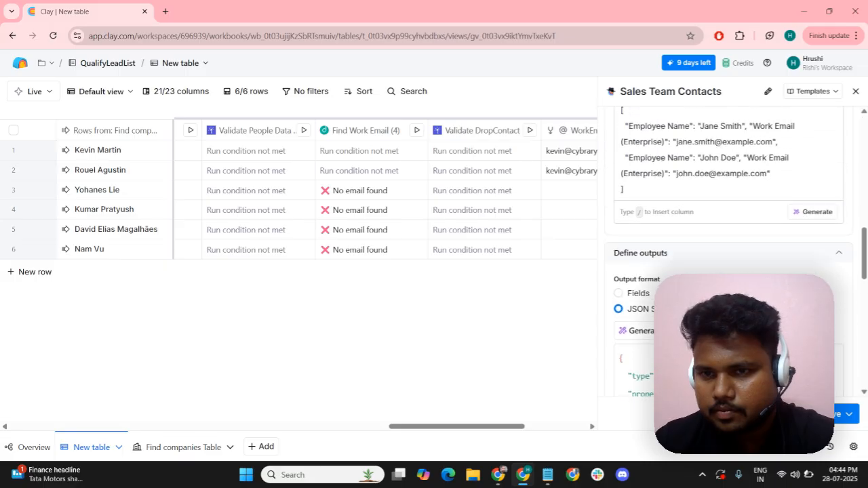
click(683, 202)
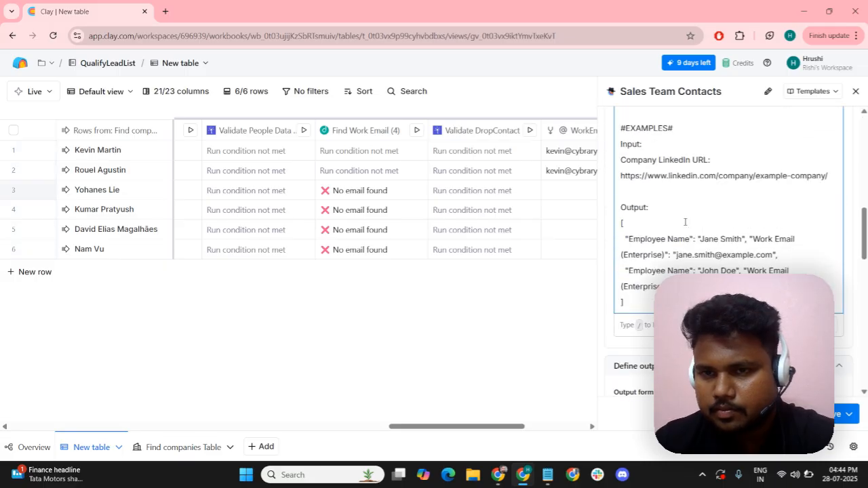
click(805, 325)
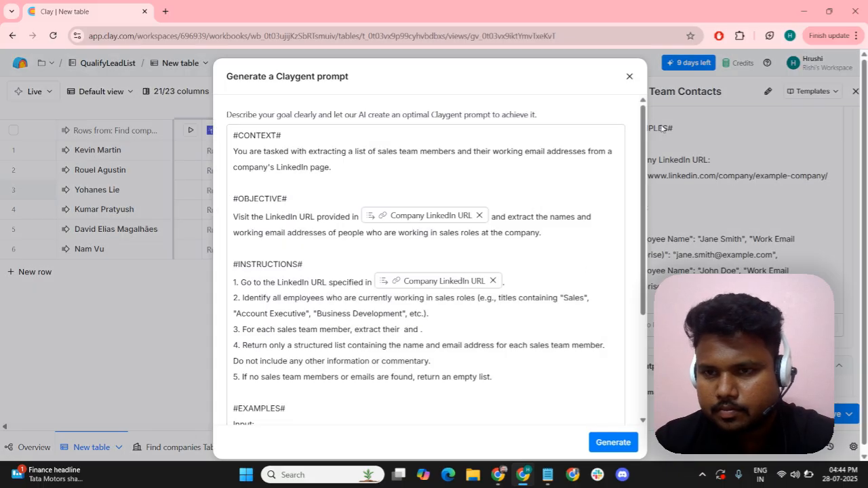
click(664, 221)
scroll(649, 198, up, 2)
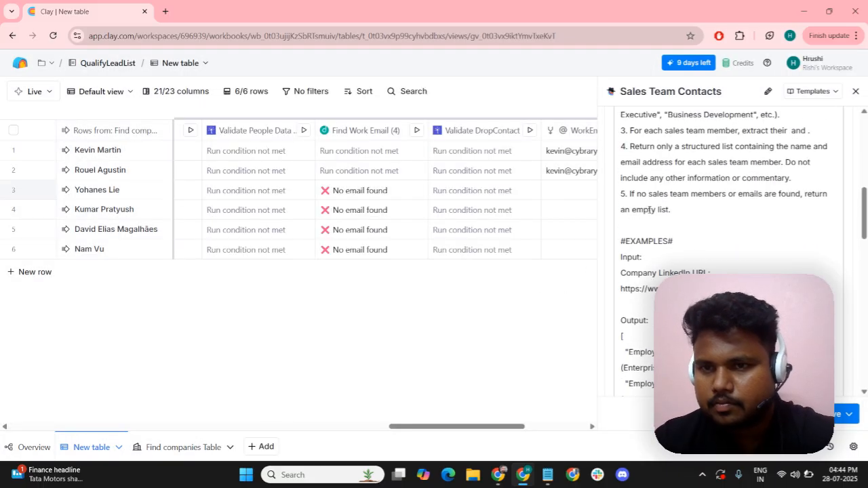
Replace instruction 5 of the Sales Team Contacts prompt with "Do deep research and return email id associated with it." and save the column
click(692, 211)
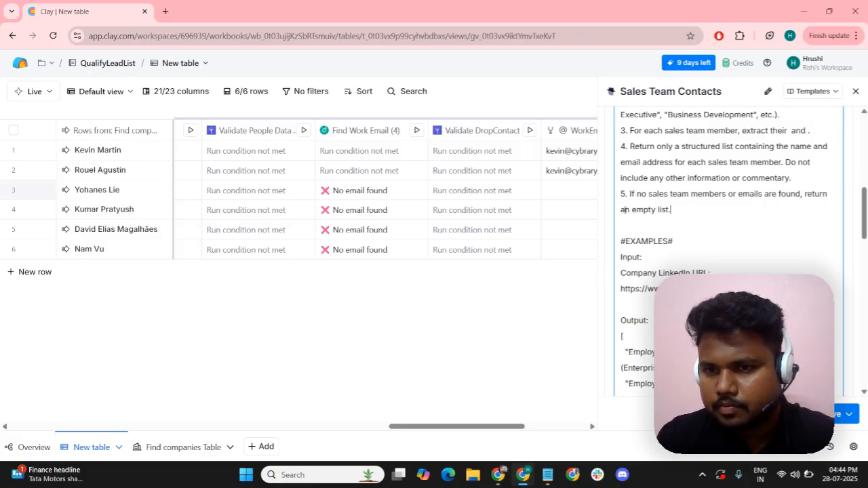
drag(696, 216, 631, 194)
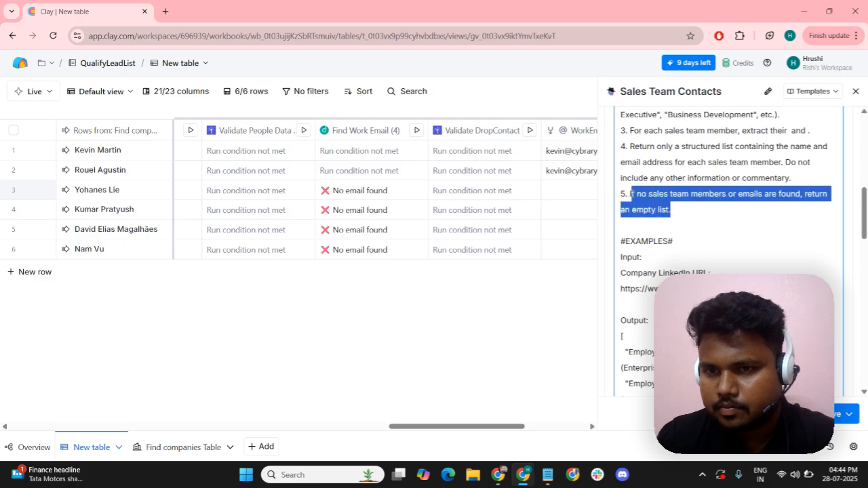
key(BackSpace)
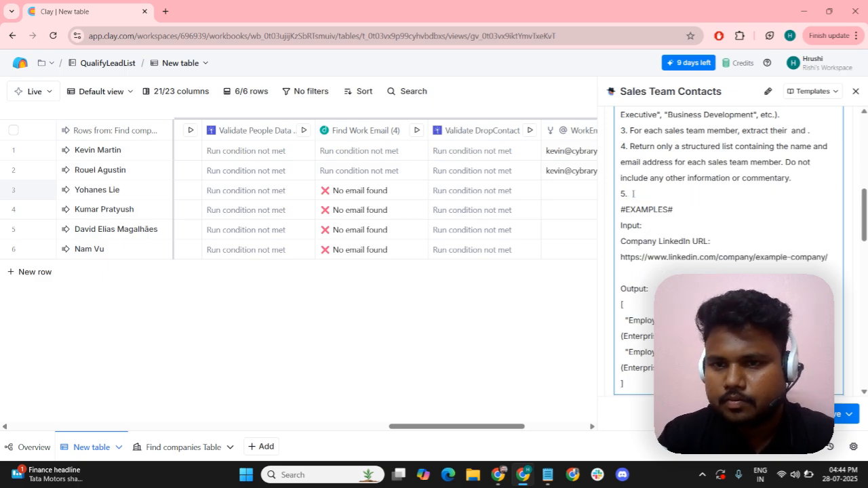
text(Do do)
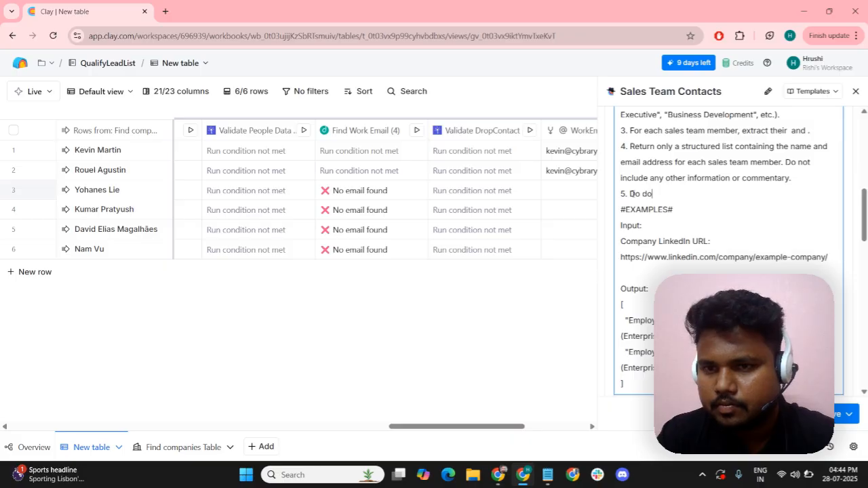
key(BackSpace)
text(eep re)
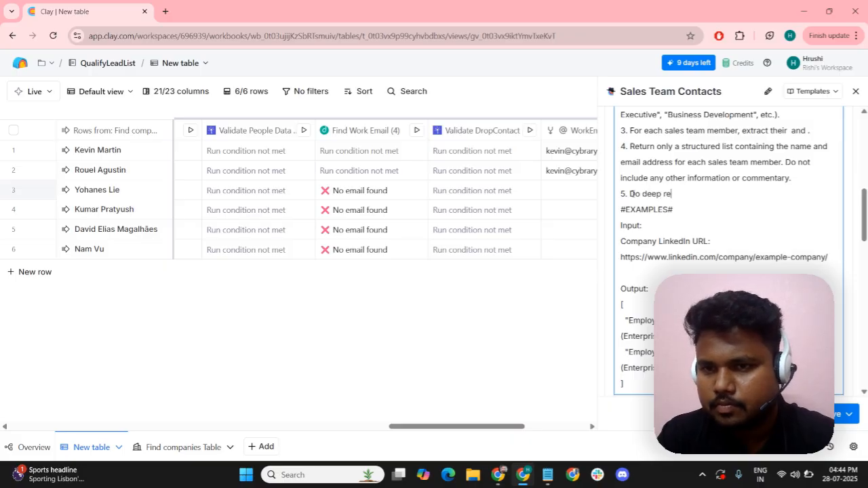
text(search )
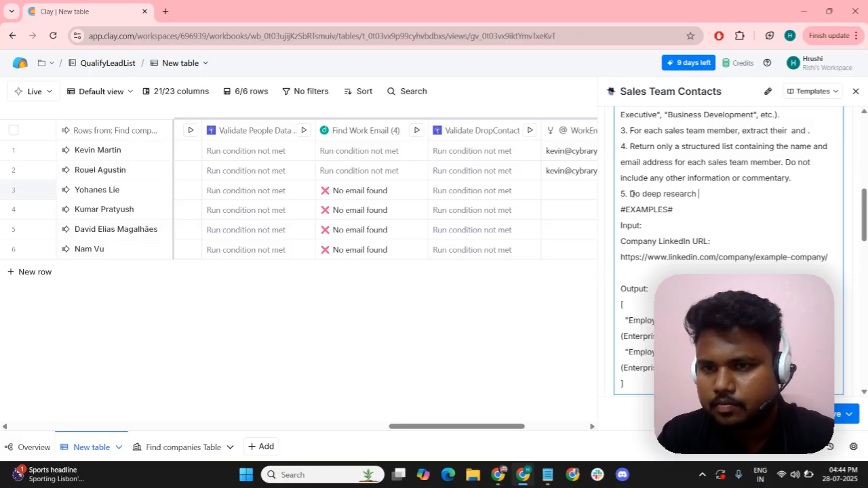
text(and retur)
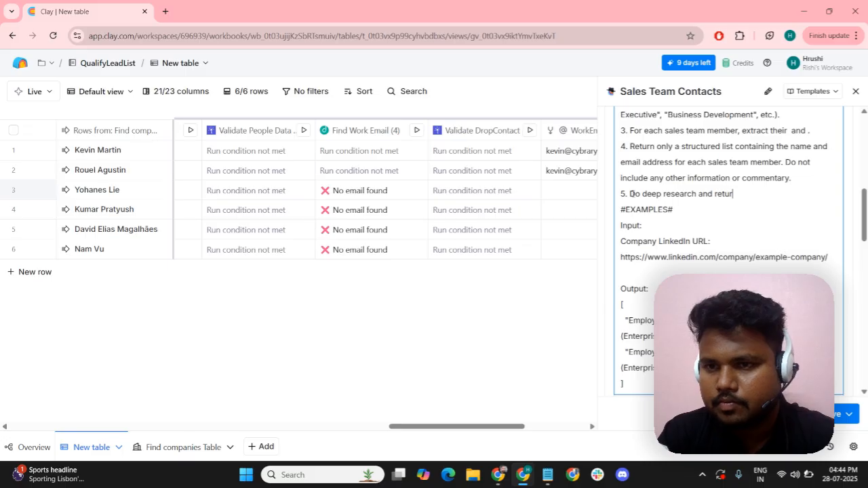
text(n email a)
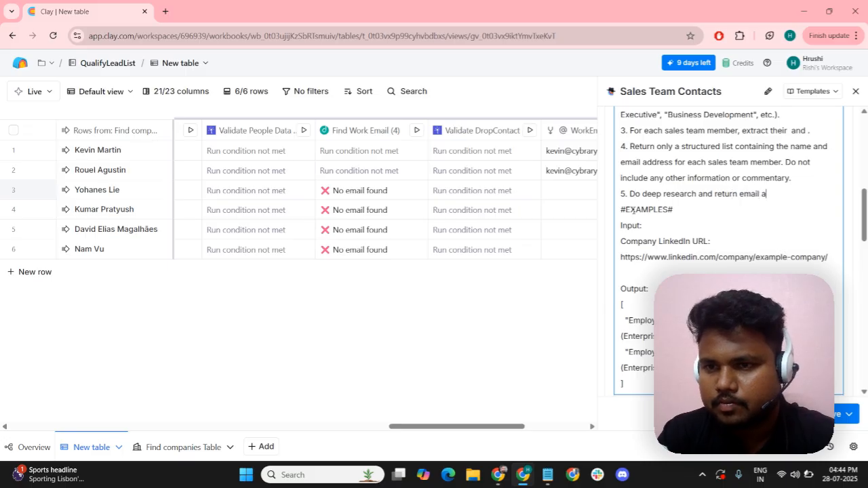
text(dd)
key(BackSpace)
key(BackSpace)
key(BackSpace)
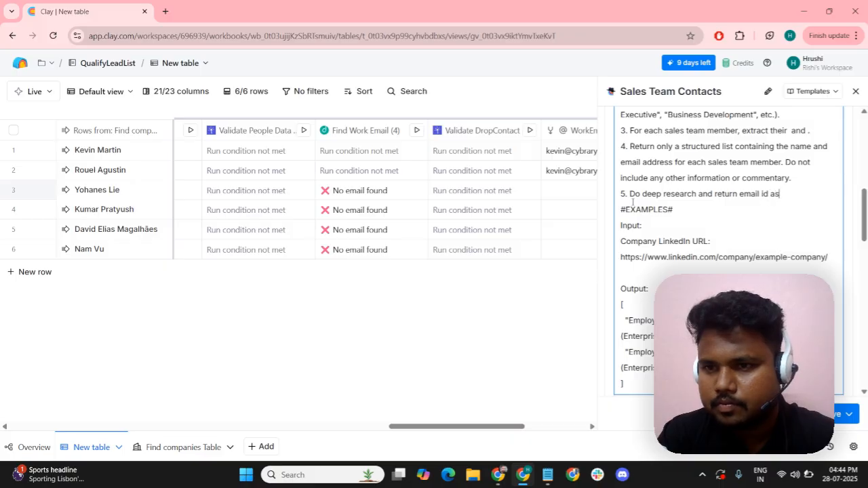
text(id associted)
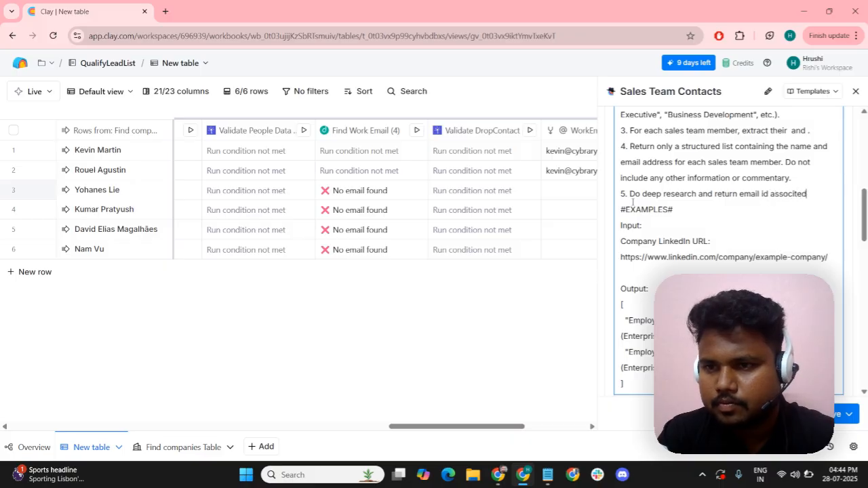
text( with it/)
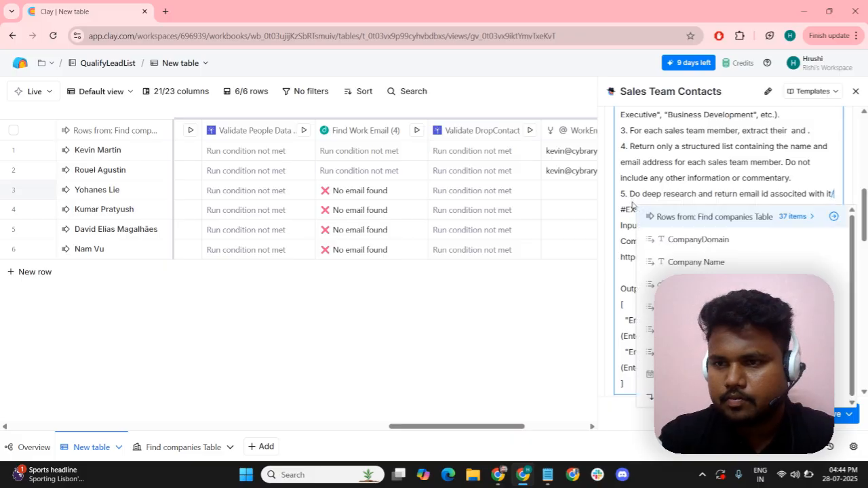
key(Escape)
text(.)
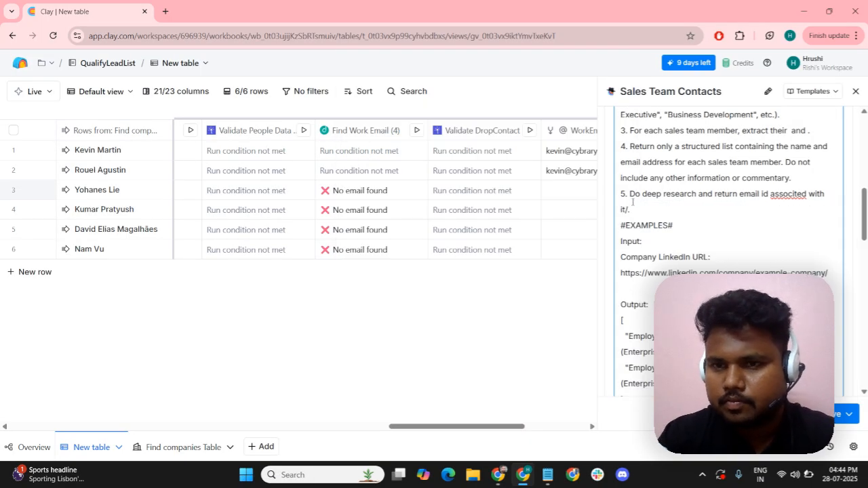
key(BackSpace)
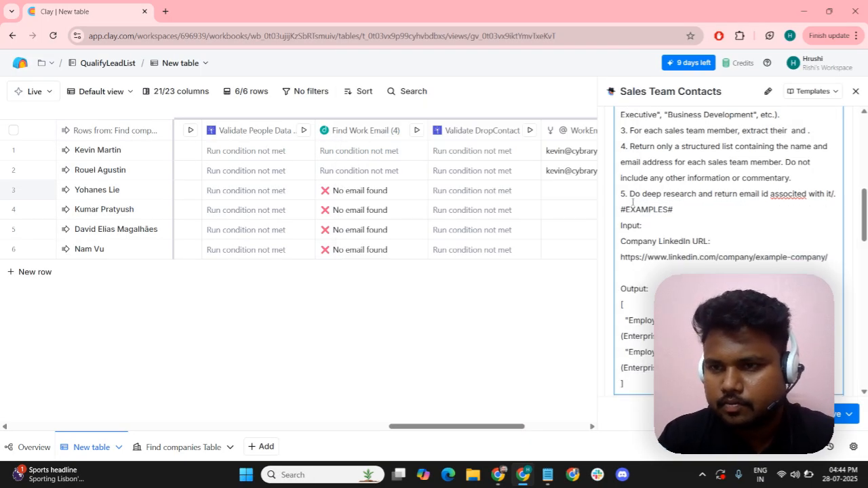
text(.)
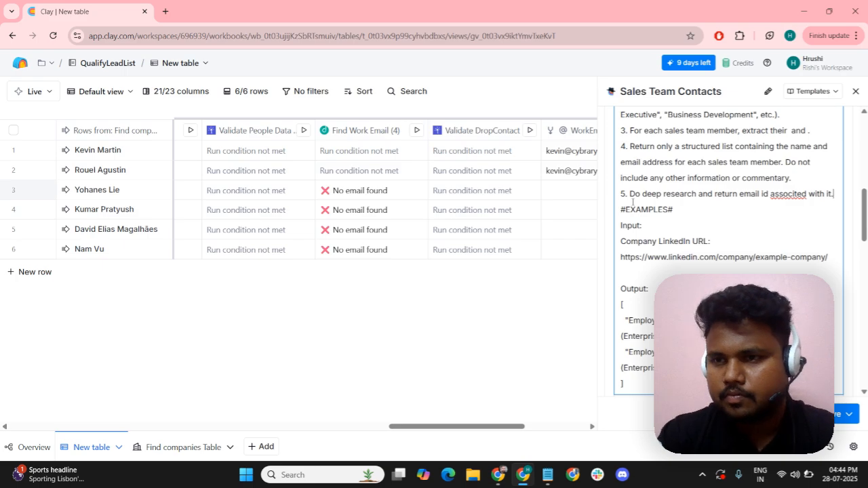
right_click(797, 193)
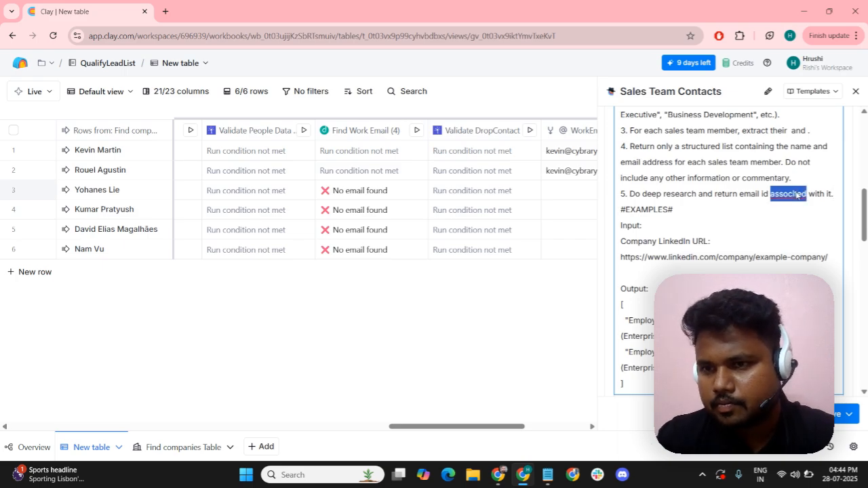
click(720, 198)
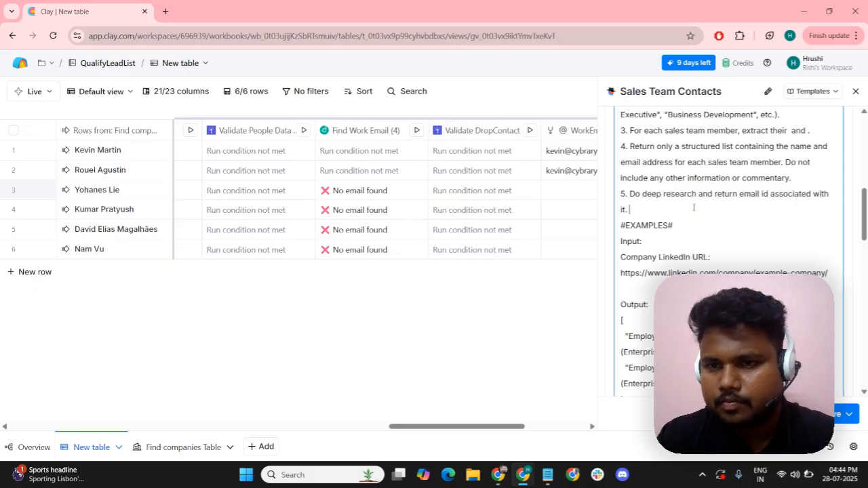
click(829, 414)
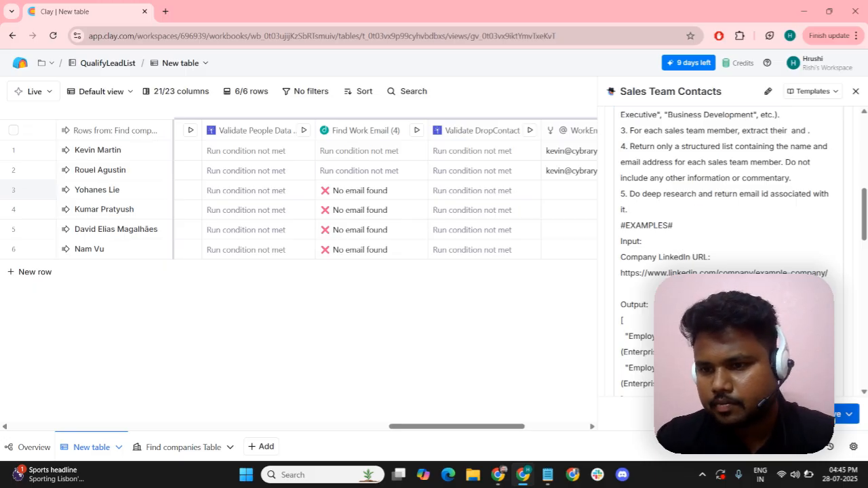
click(786, 362)
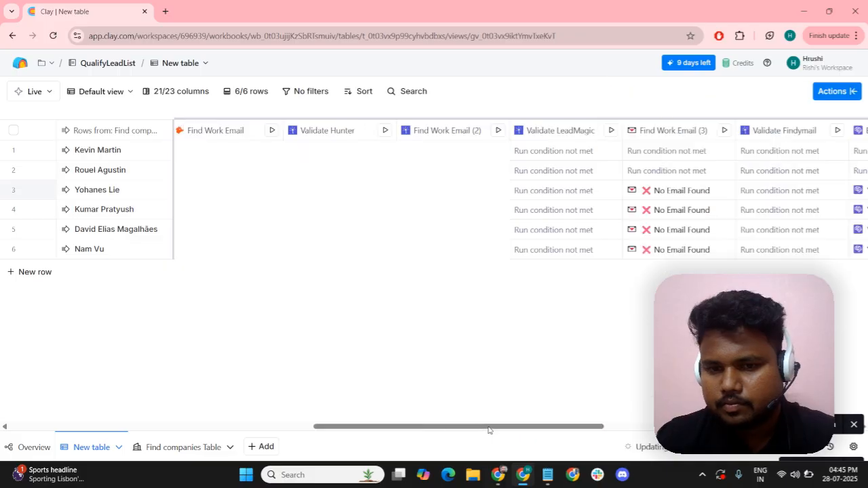
Check the Sales Team Contacts results and the WorkEmail values in rows 1 and 2
drag(559, 430, 805, 430)
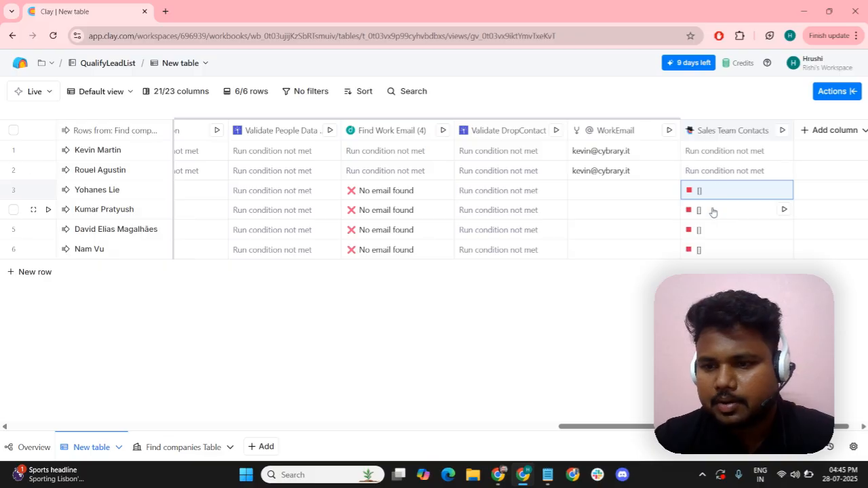
click(605, 153)
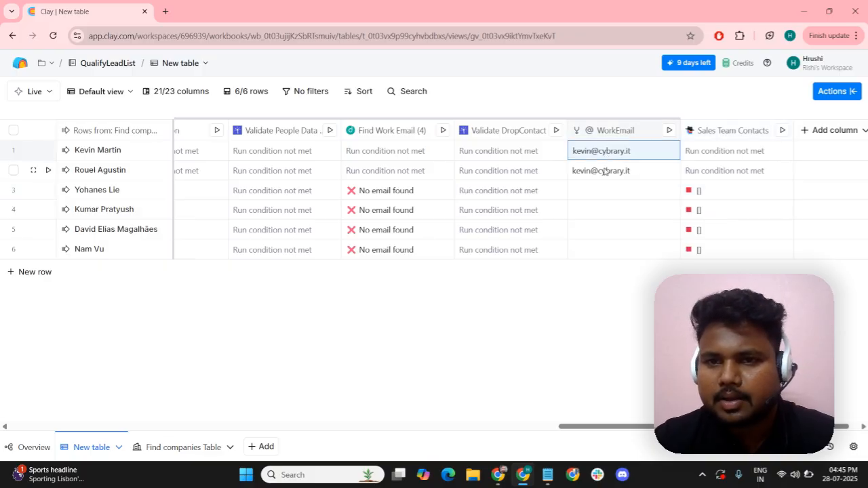
click(606, 171)
Switch to the Miro board and review the contact-finding flow from Find Contacts at Company through LeadMagic validation to the Smartlead campaign
click(498, 475)
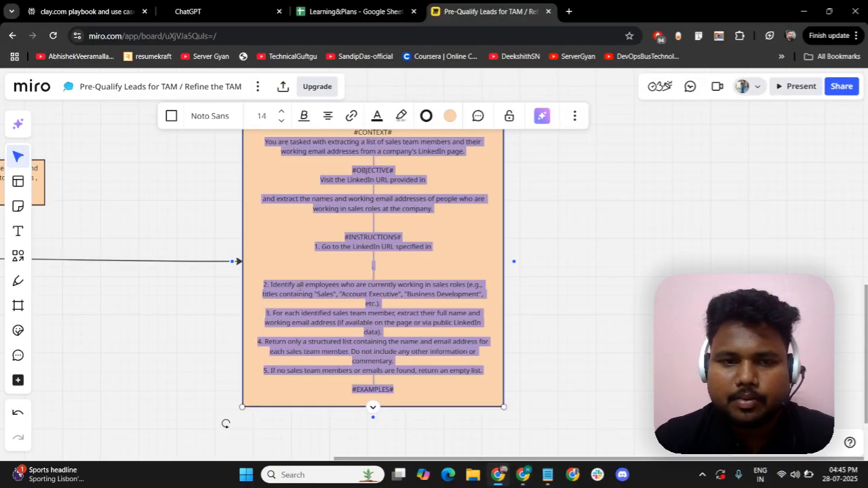
click(539, 248)
scroll(540, 248, left, 3)
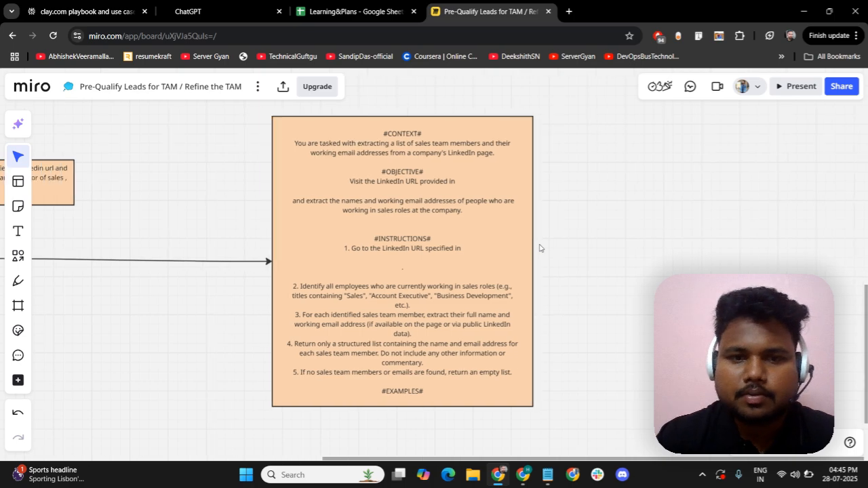
scroll(540, 248, left, 14)
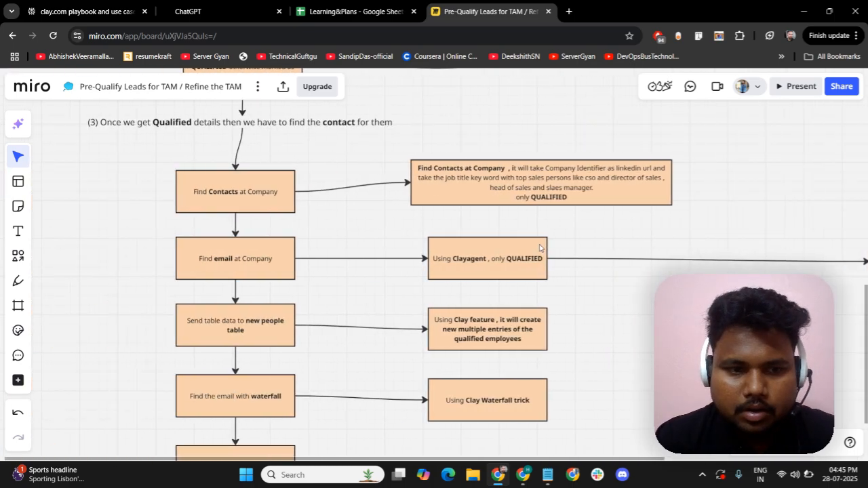
scroll(540, 248, down, 5)
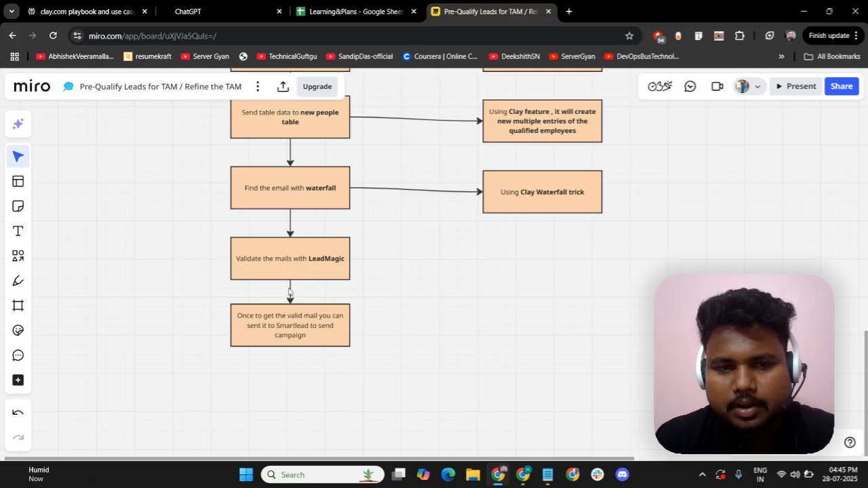
scroll(347, 263, down, 1)
scroll(347, 263, left, 1)
scroll(347, 264, down, 2)
scroll(347, 263, left, 1)
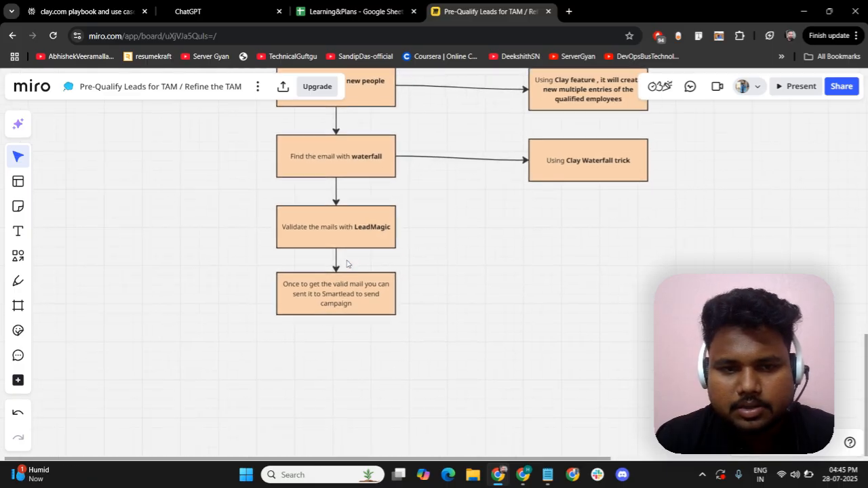
scroll(347, 263, up, 2)
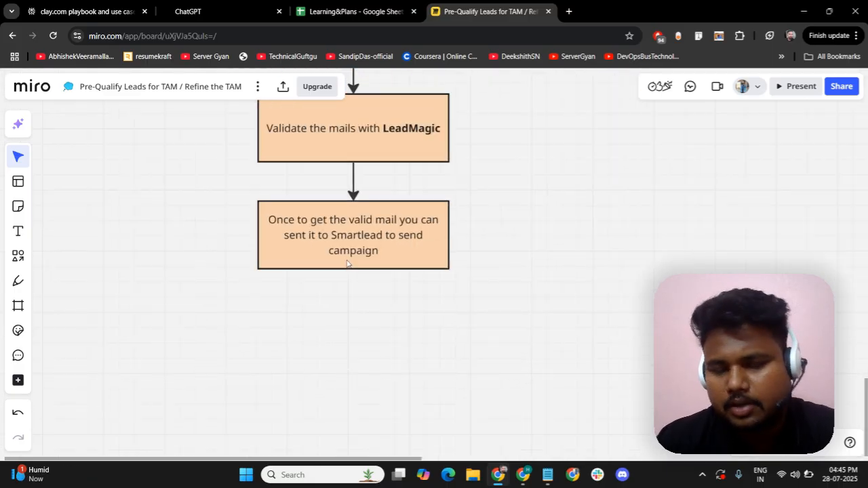